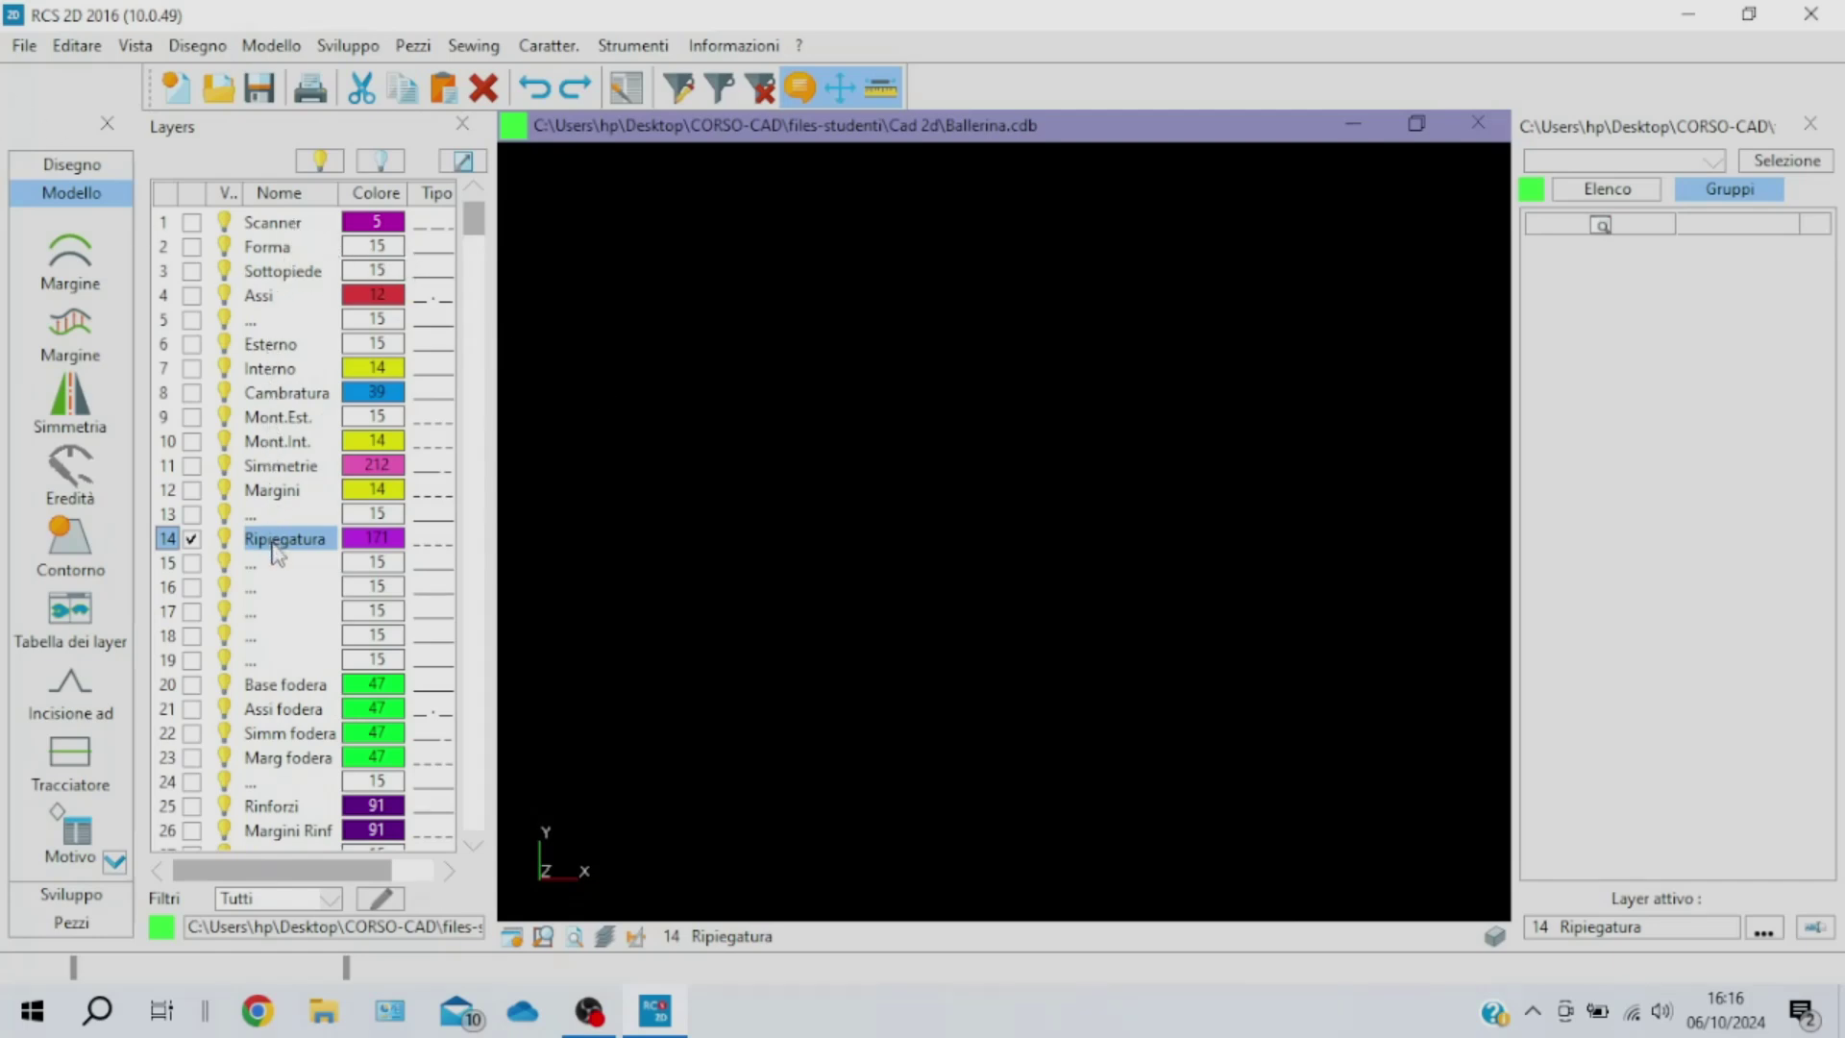
Make layer 1 Scanner active in Ballerina.cdb and go to the File image commands
left_click(211, 224)
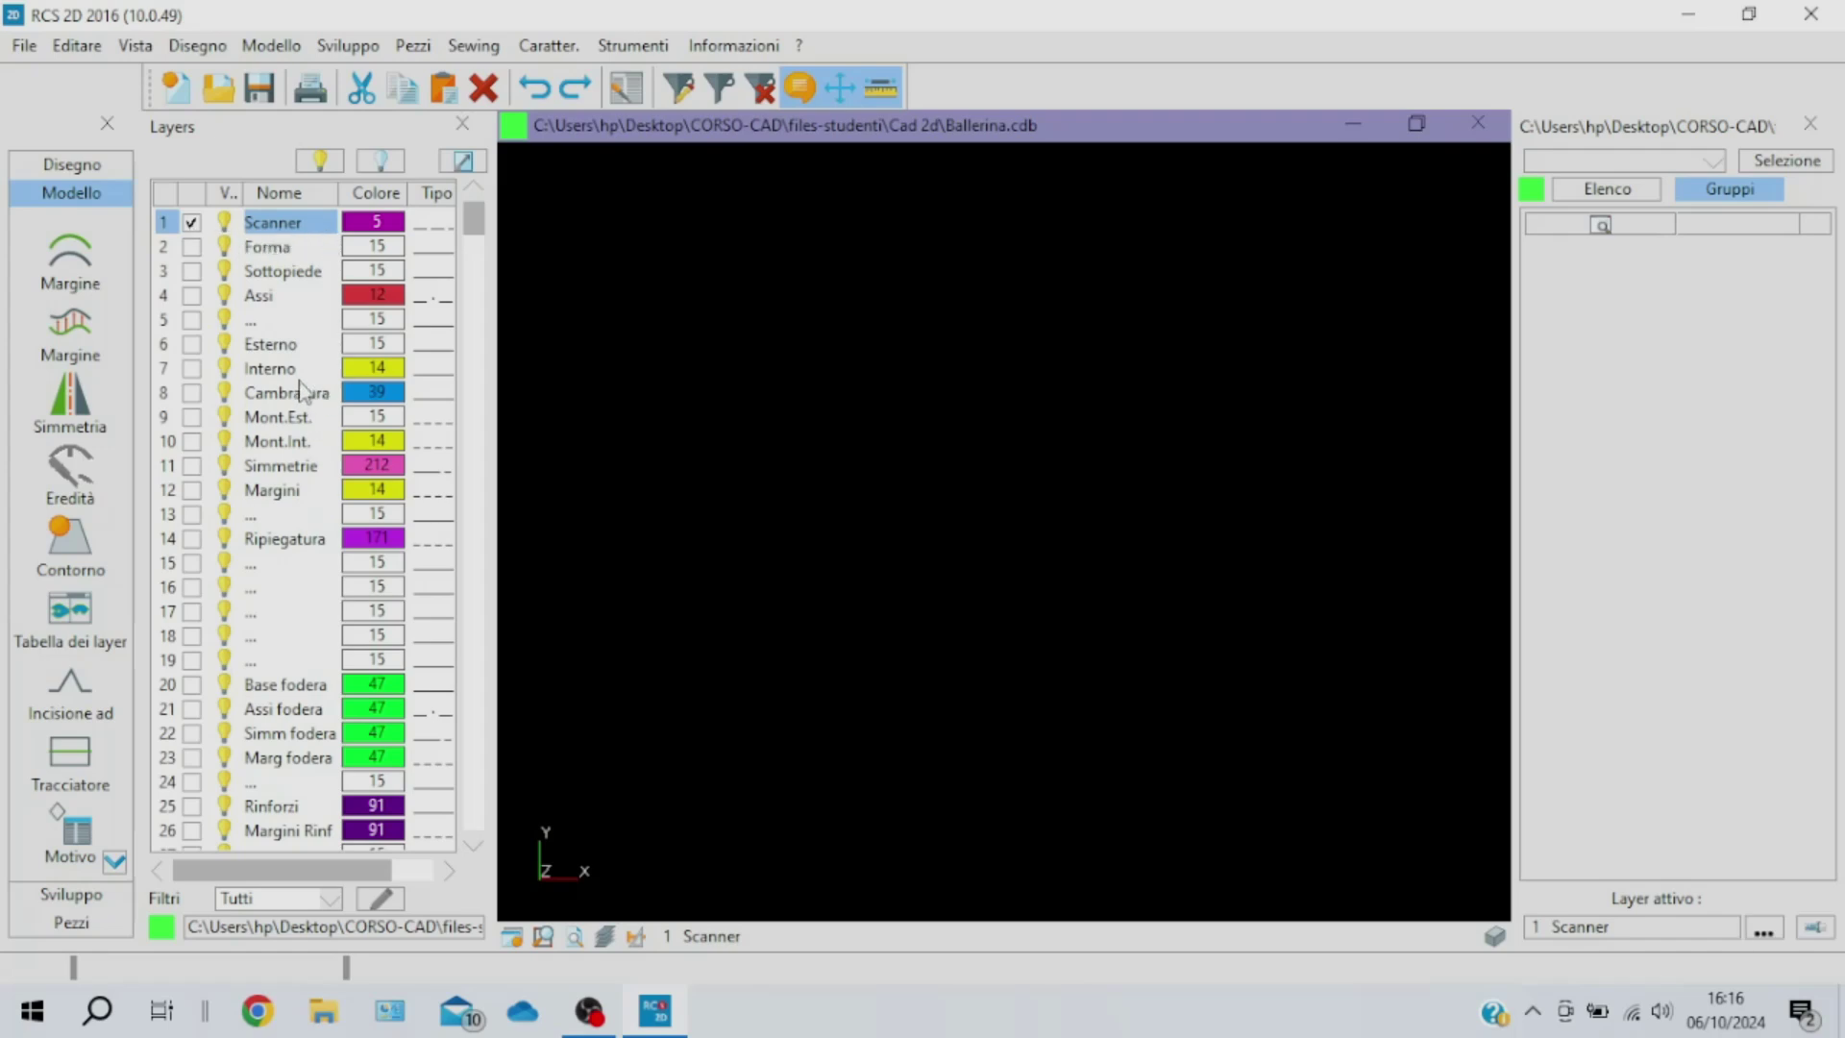
left_click(26, 46)
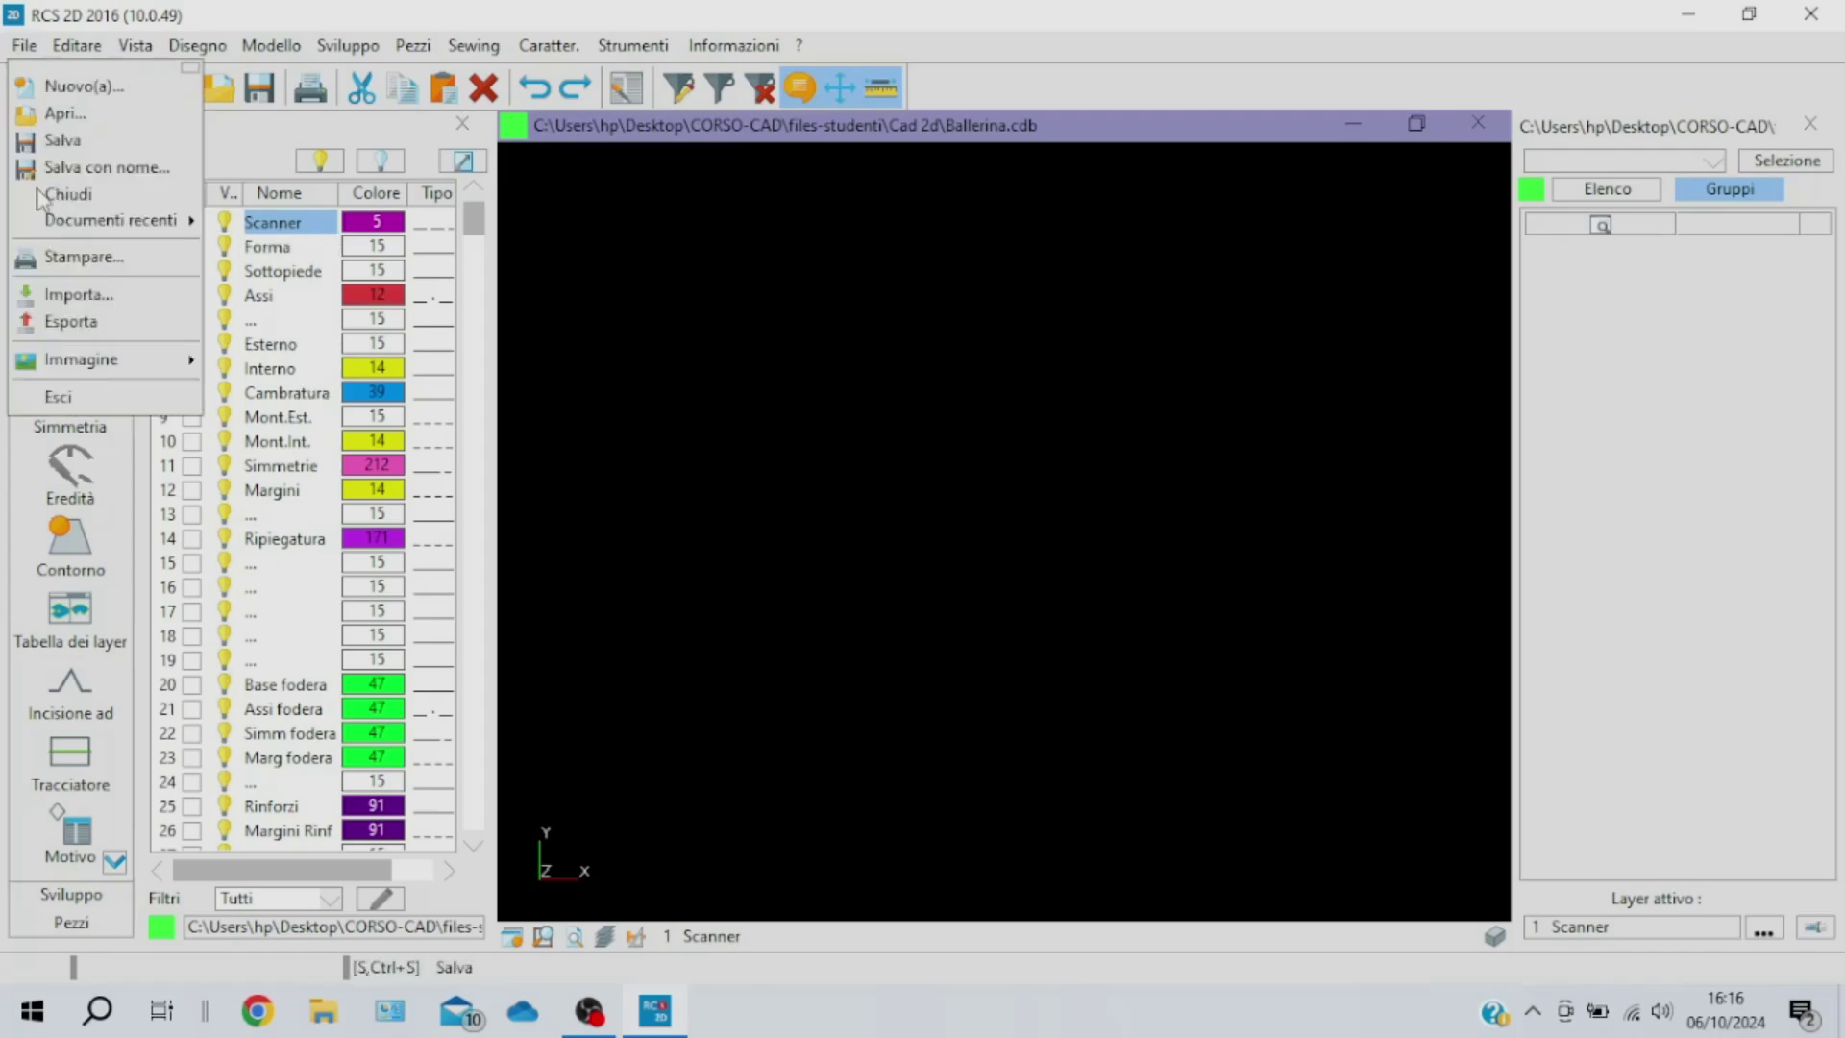
mouse_move(81, 359)
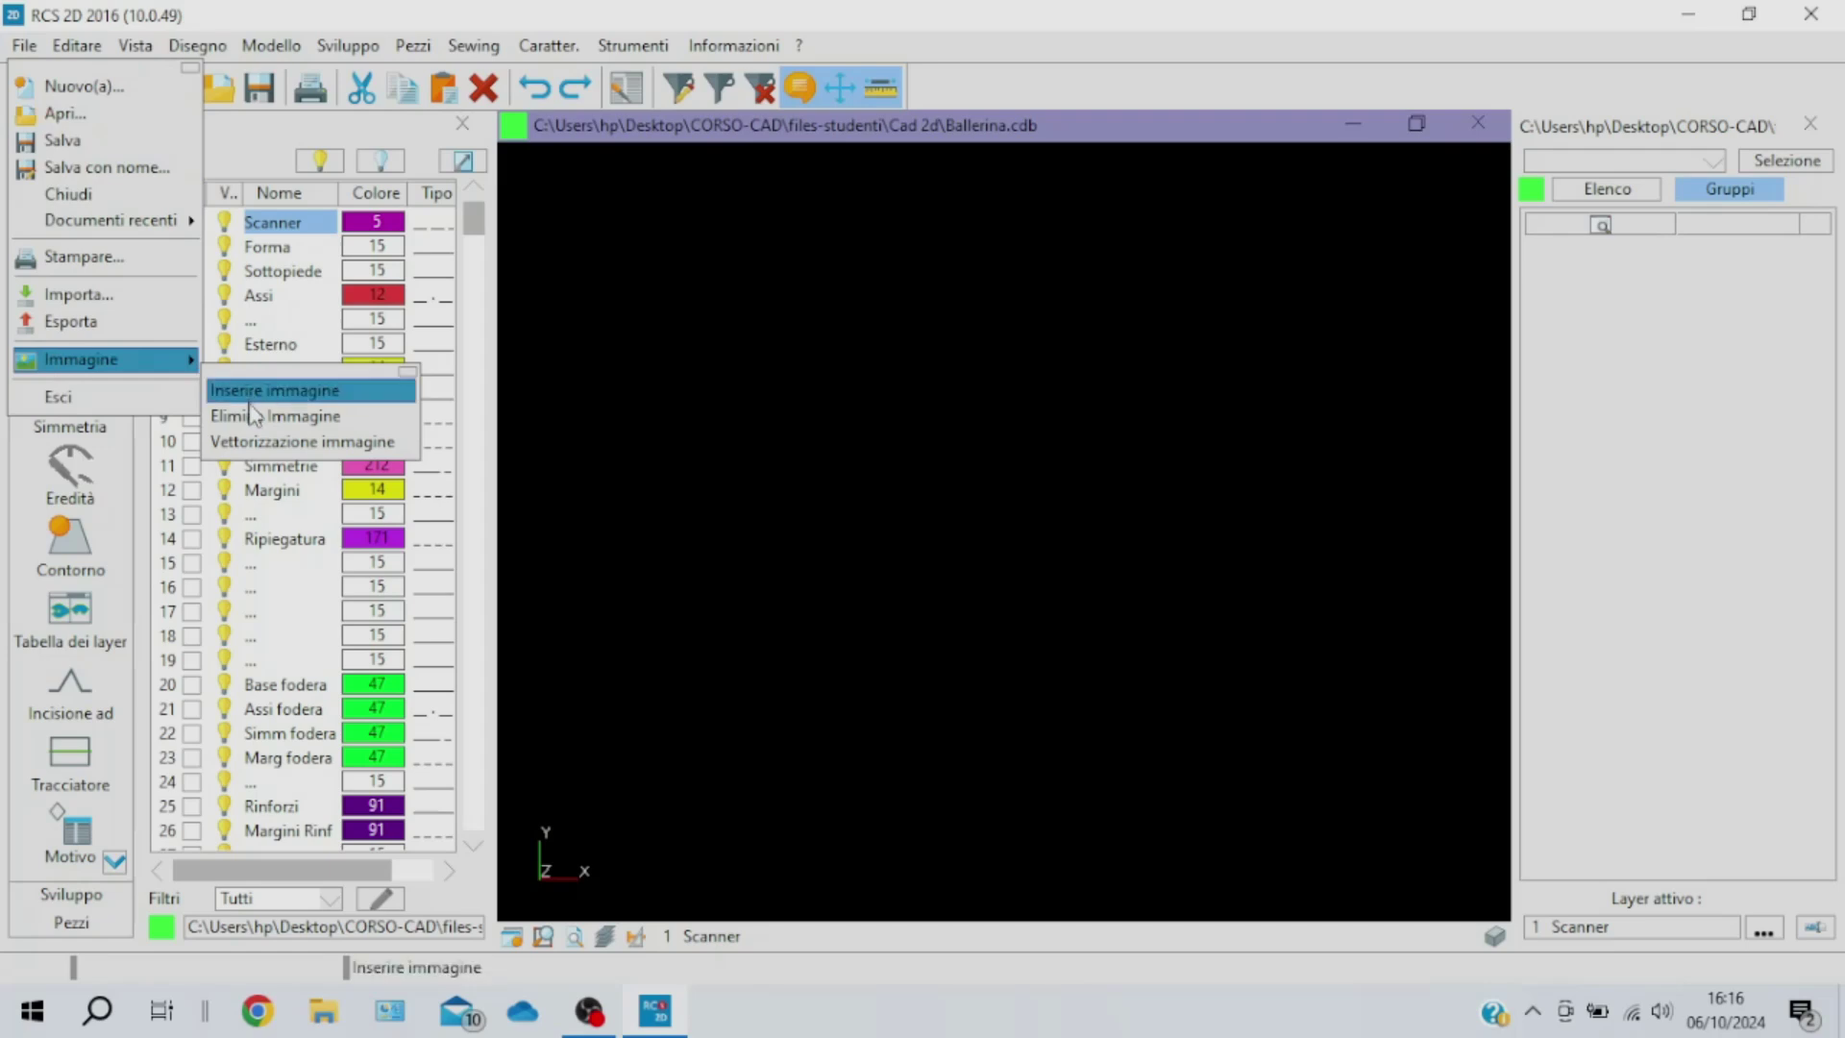
Insert the Ballerina scan with Inserire immagine and place it on the canvas
left_click(260, 401)
left_click(215, 632)
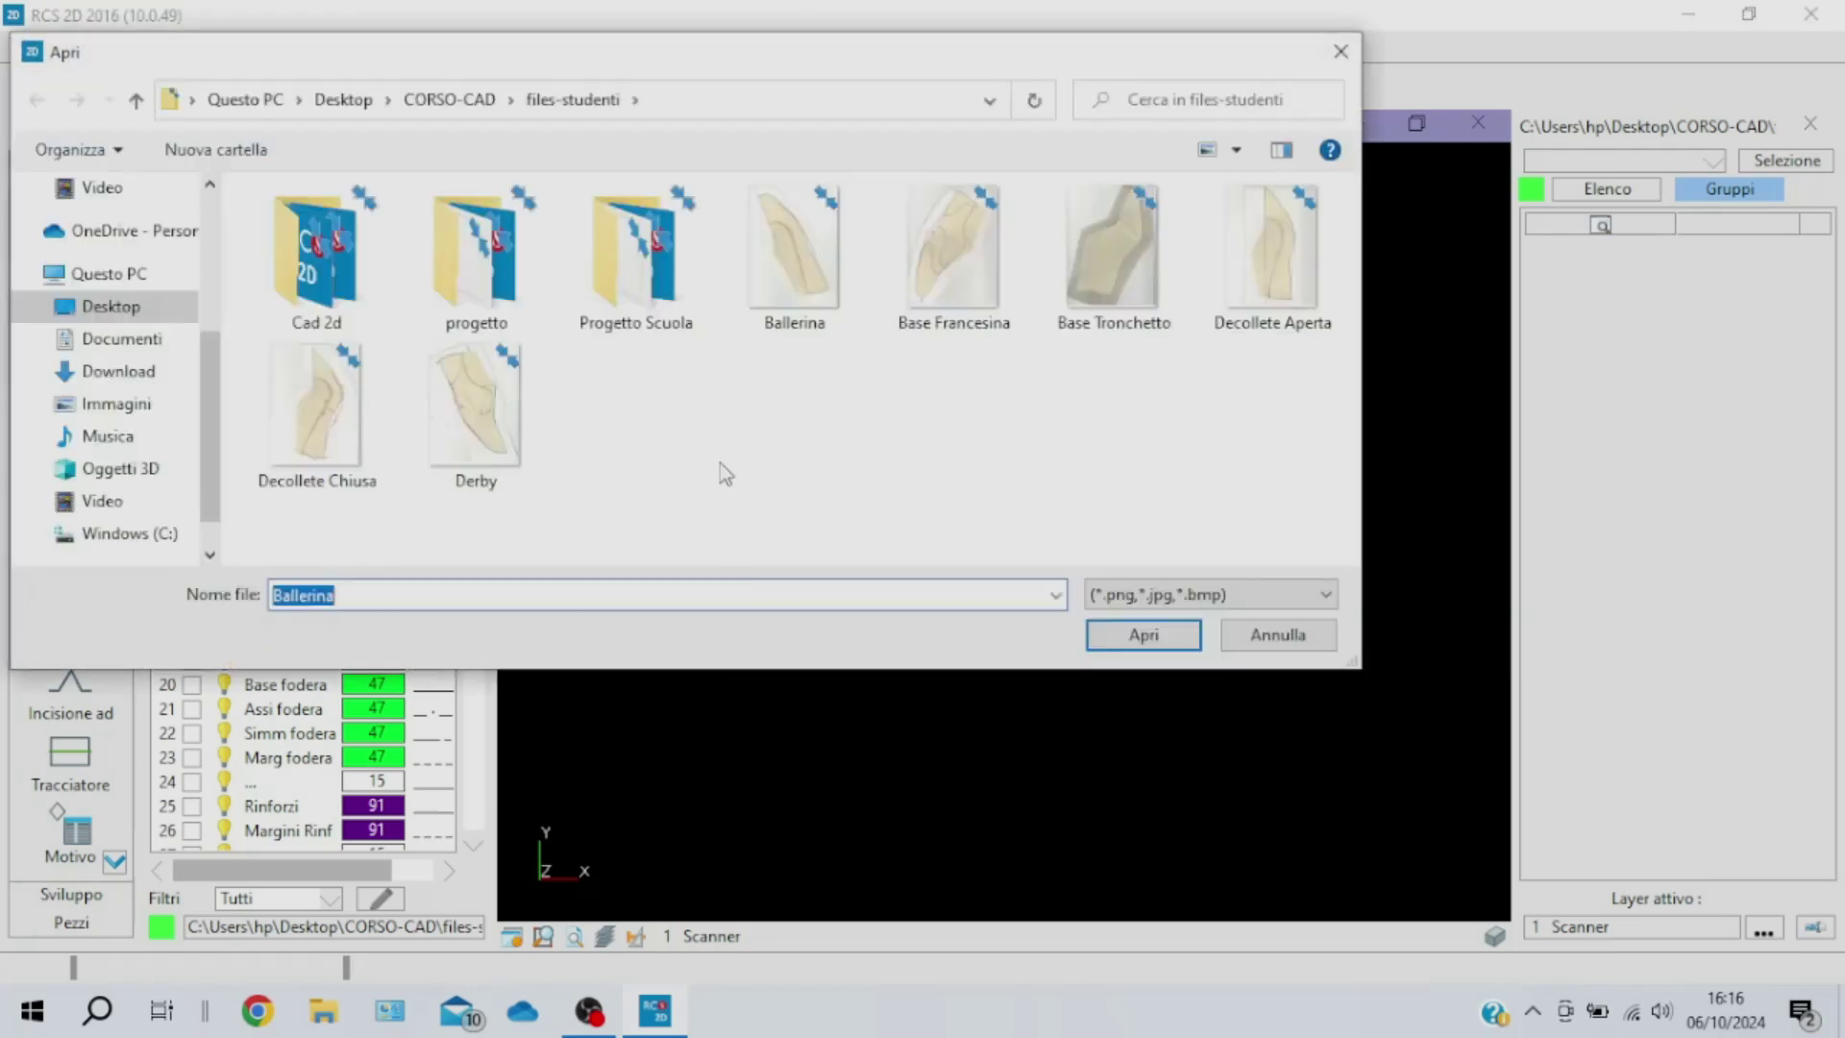
double_click(775, 281)
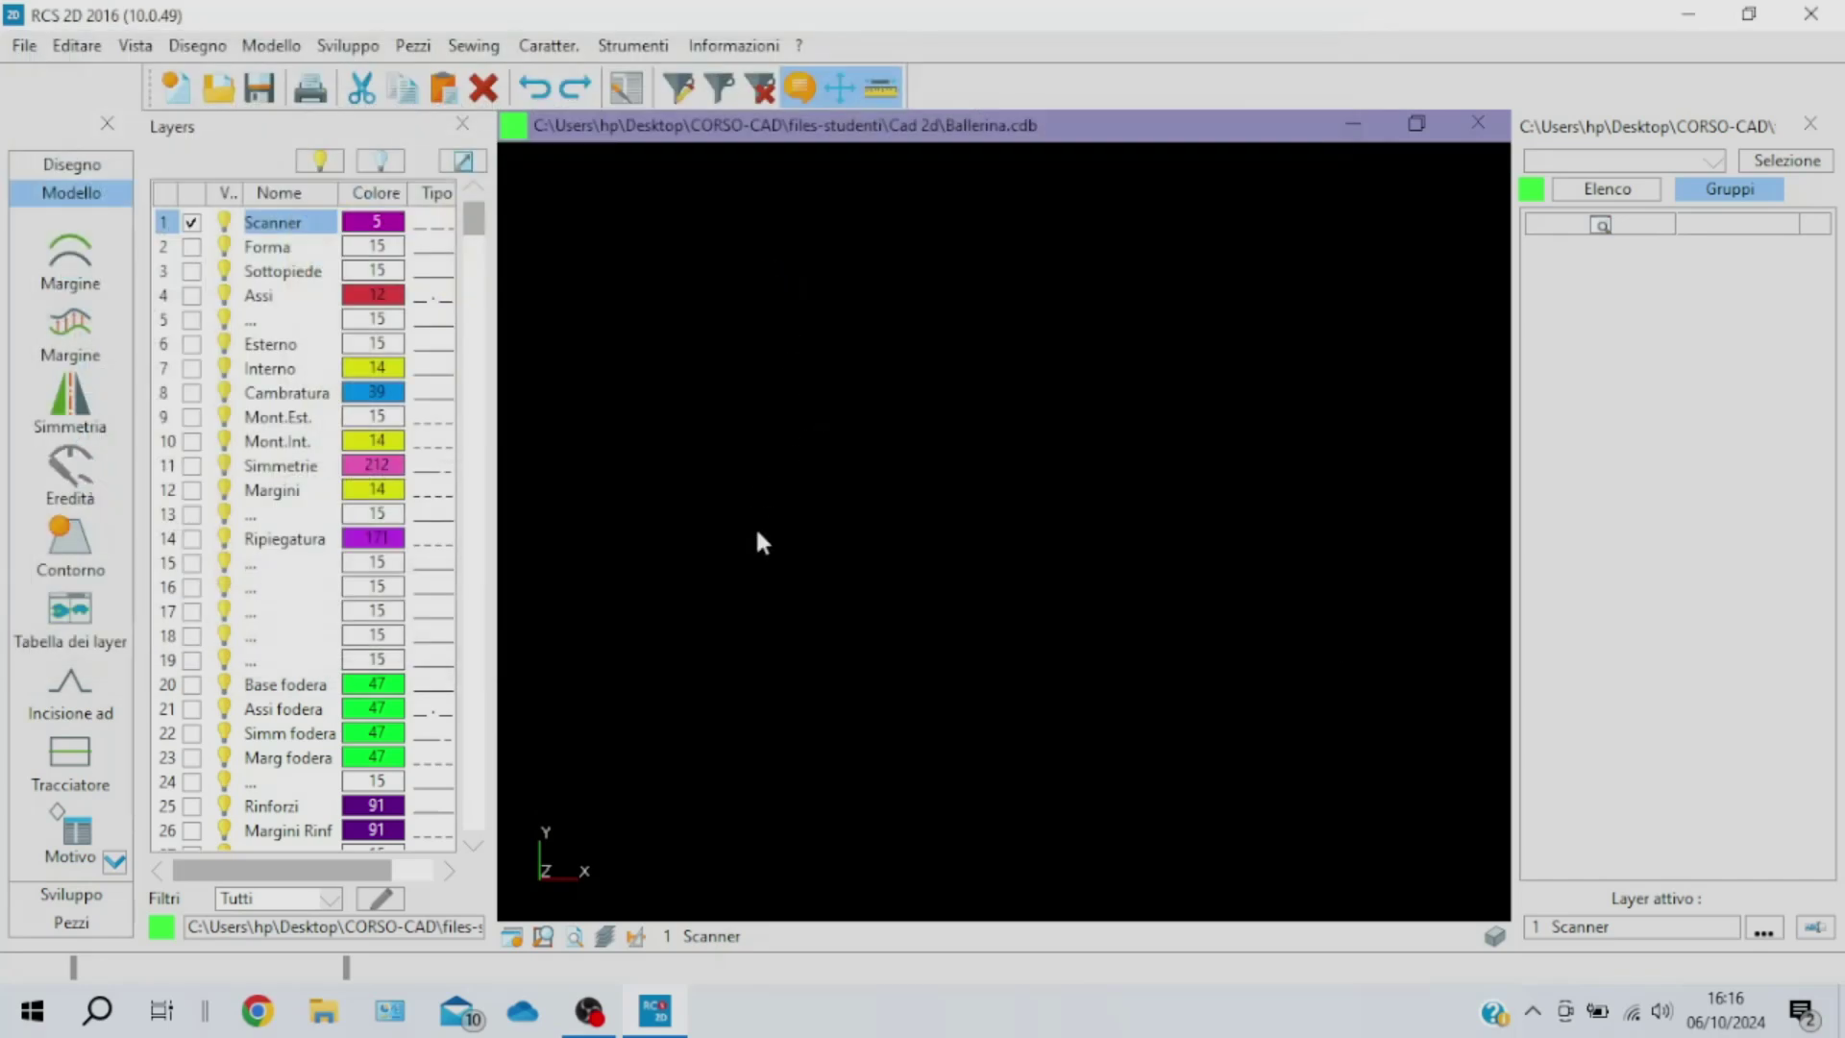
left_click(765, 810)
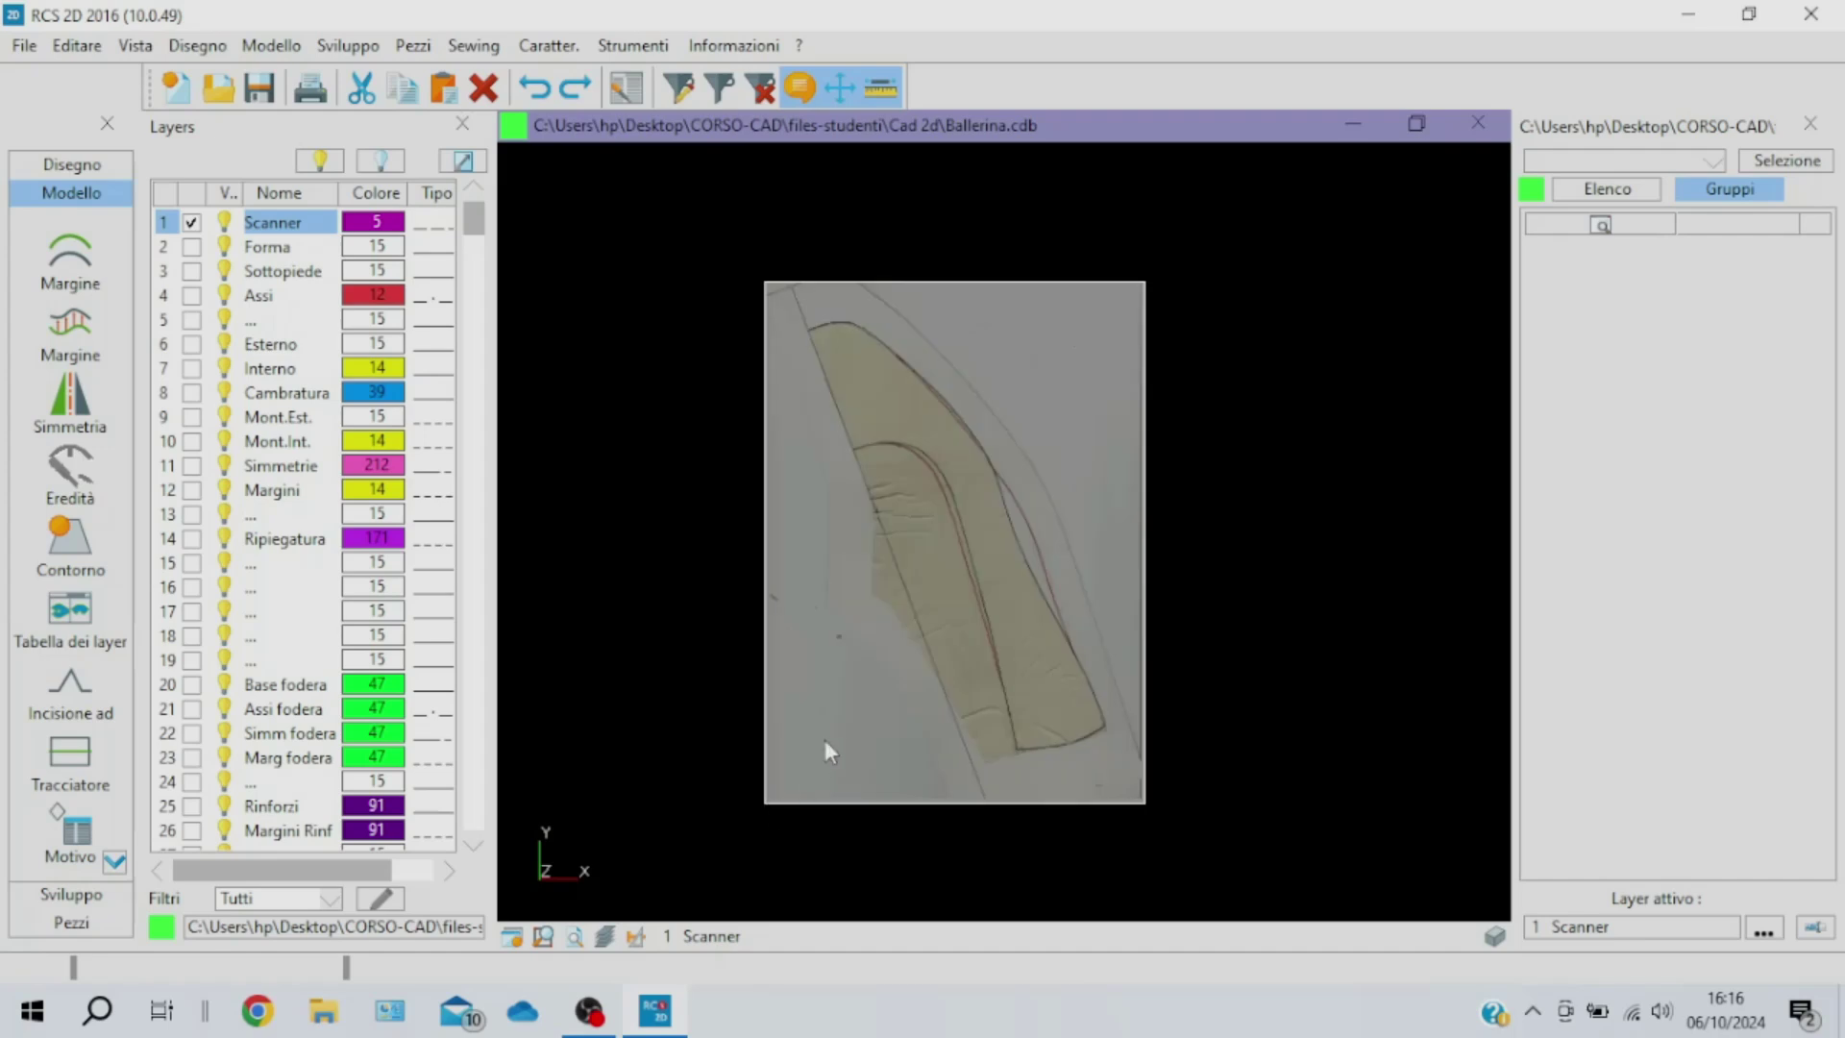
Rotate the Ballerina scan to about 249° with Sposta selezione and make Assi the active layer
right_click(923, 546)
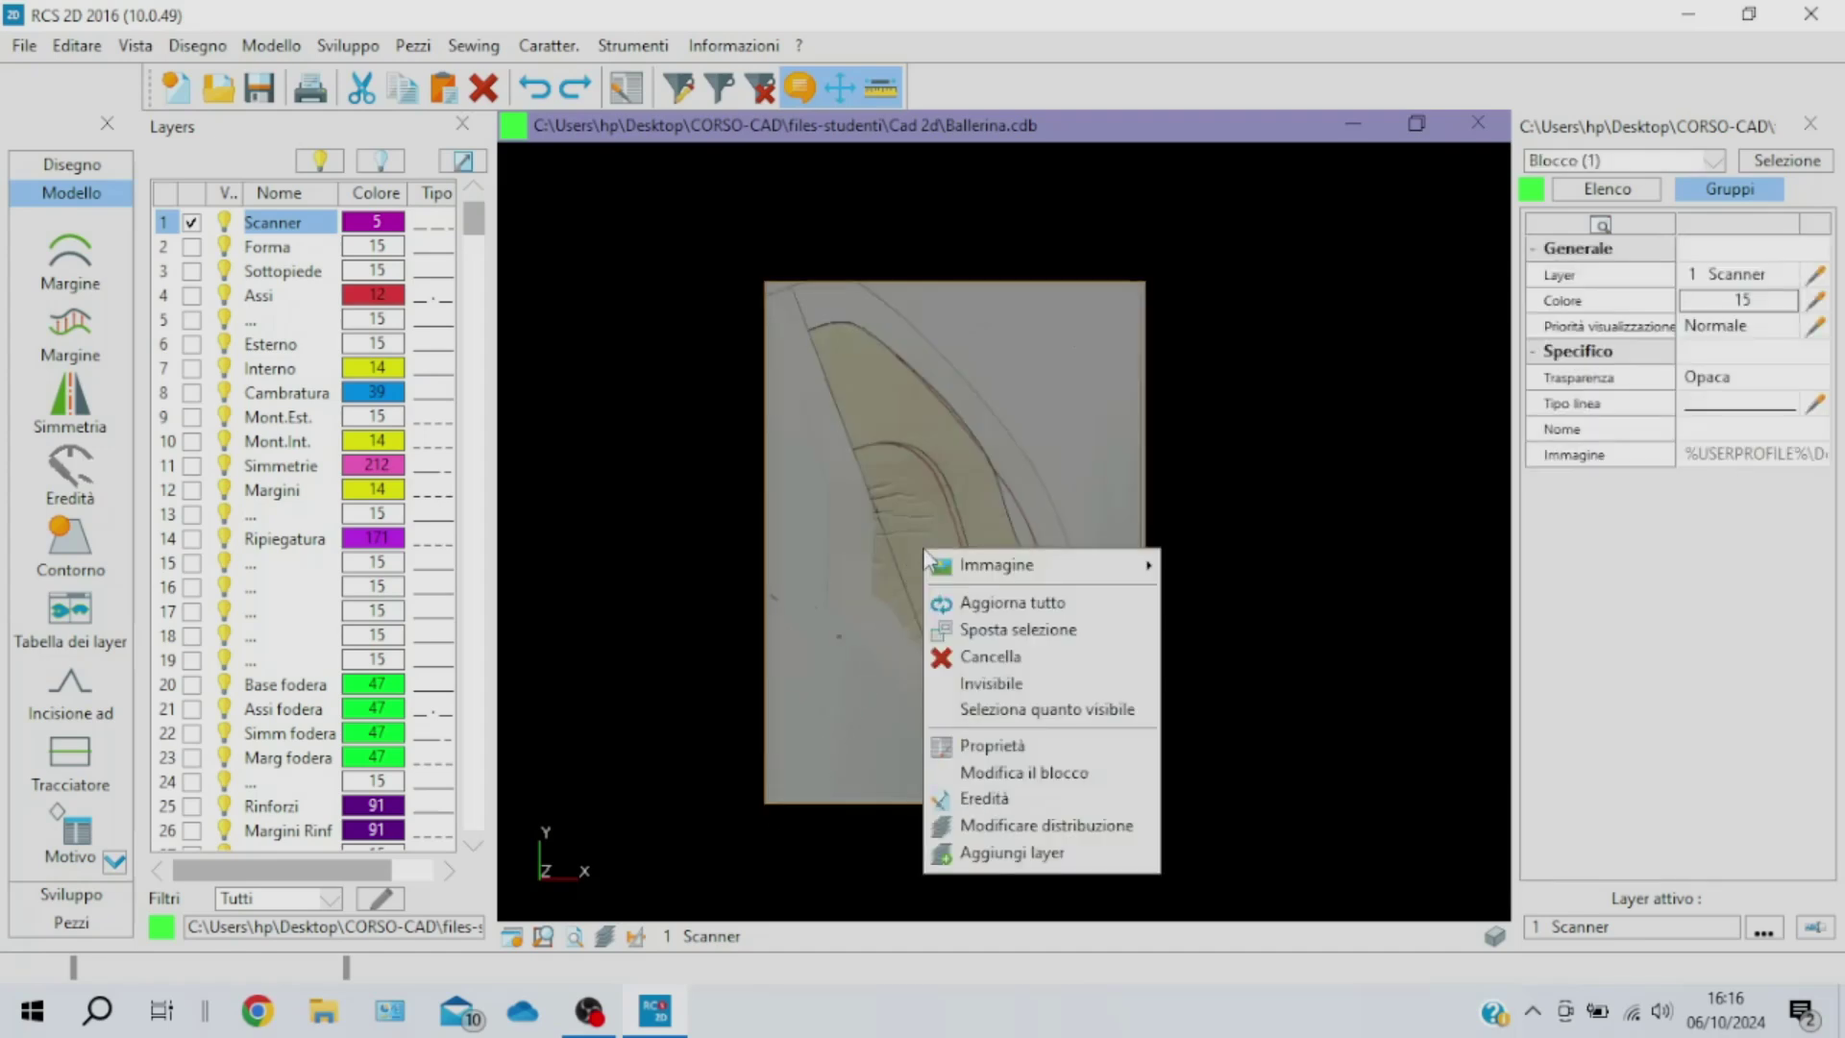
left_click(978, 629)
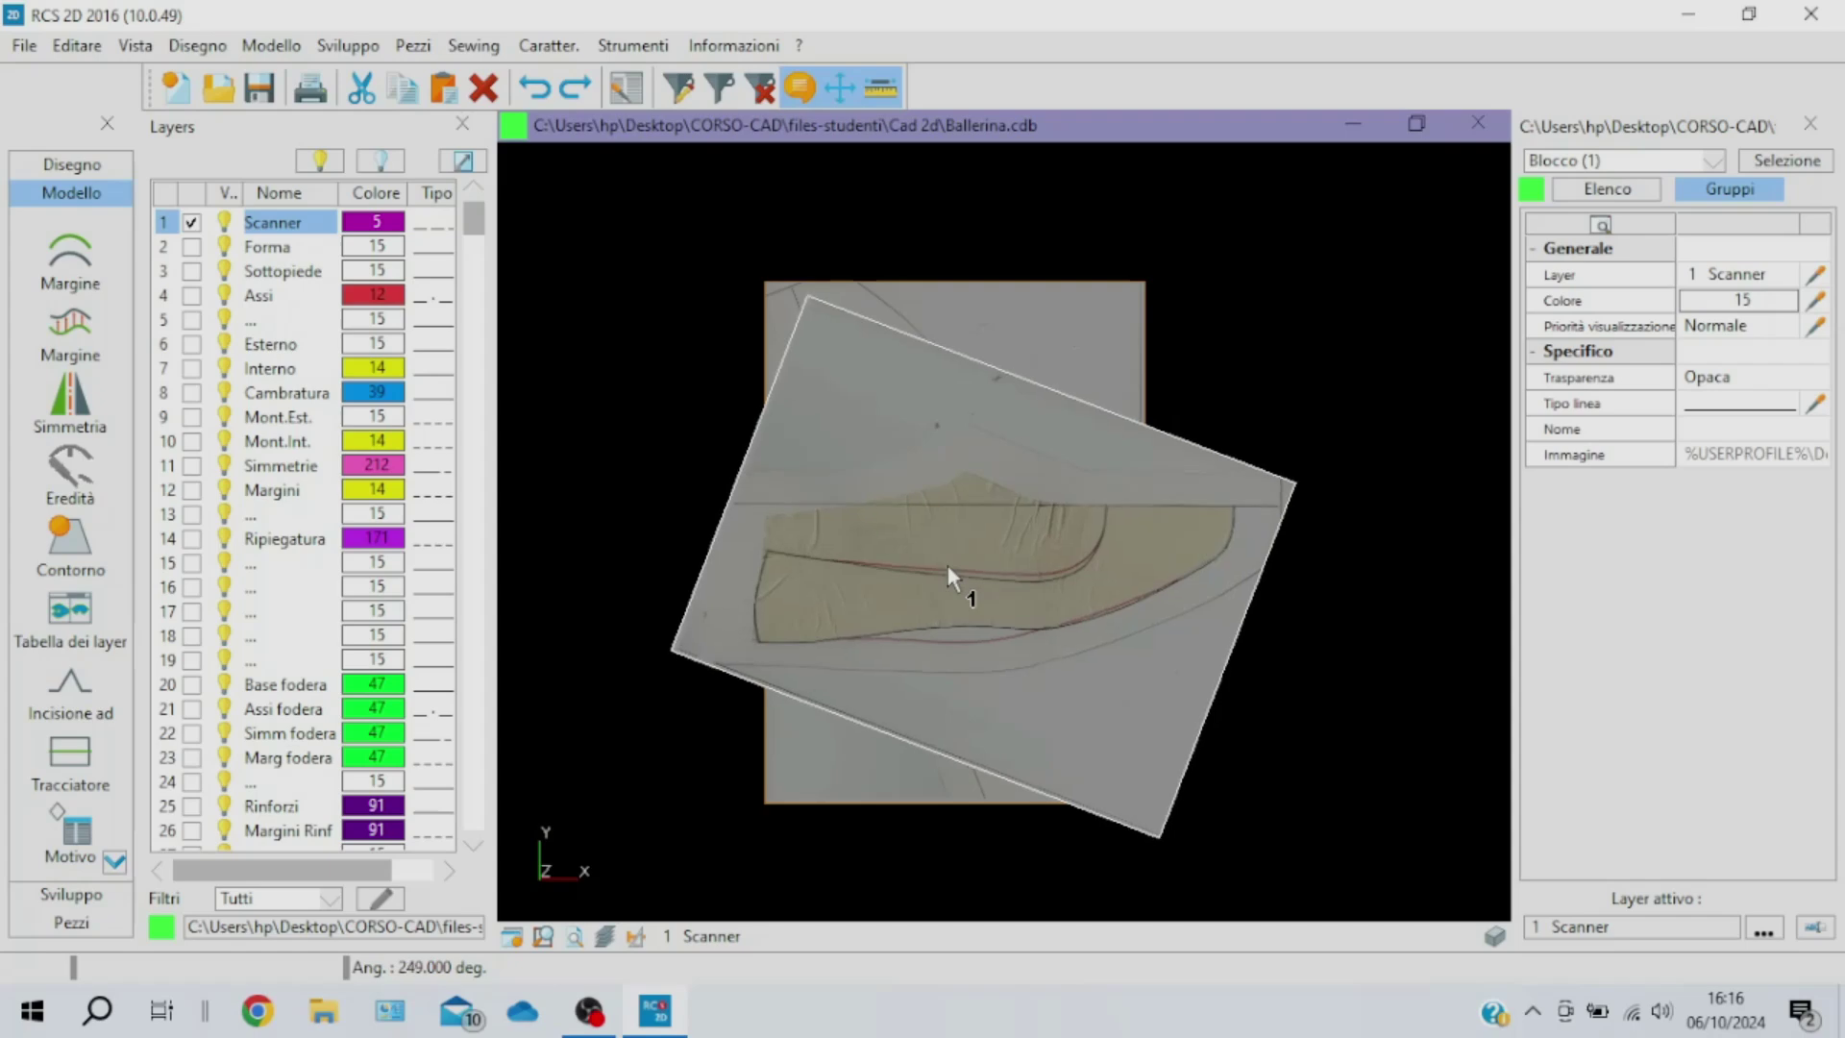
left_click(947, 574)
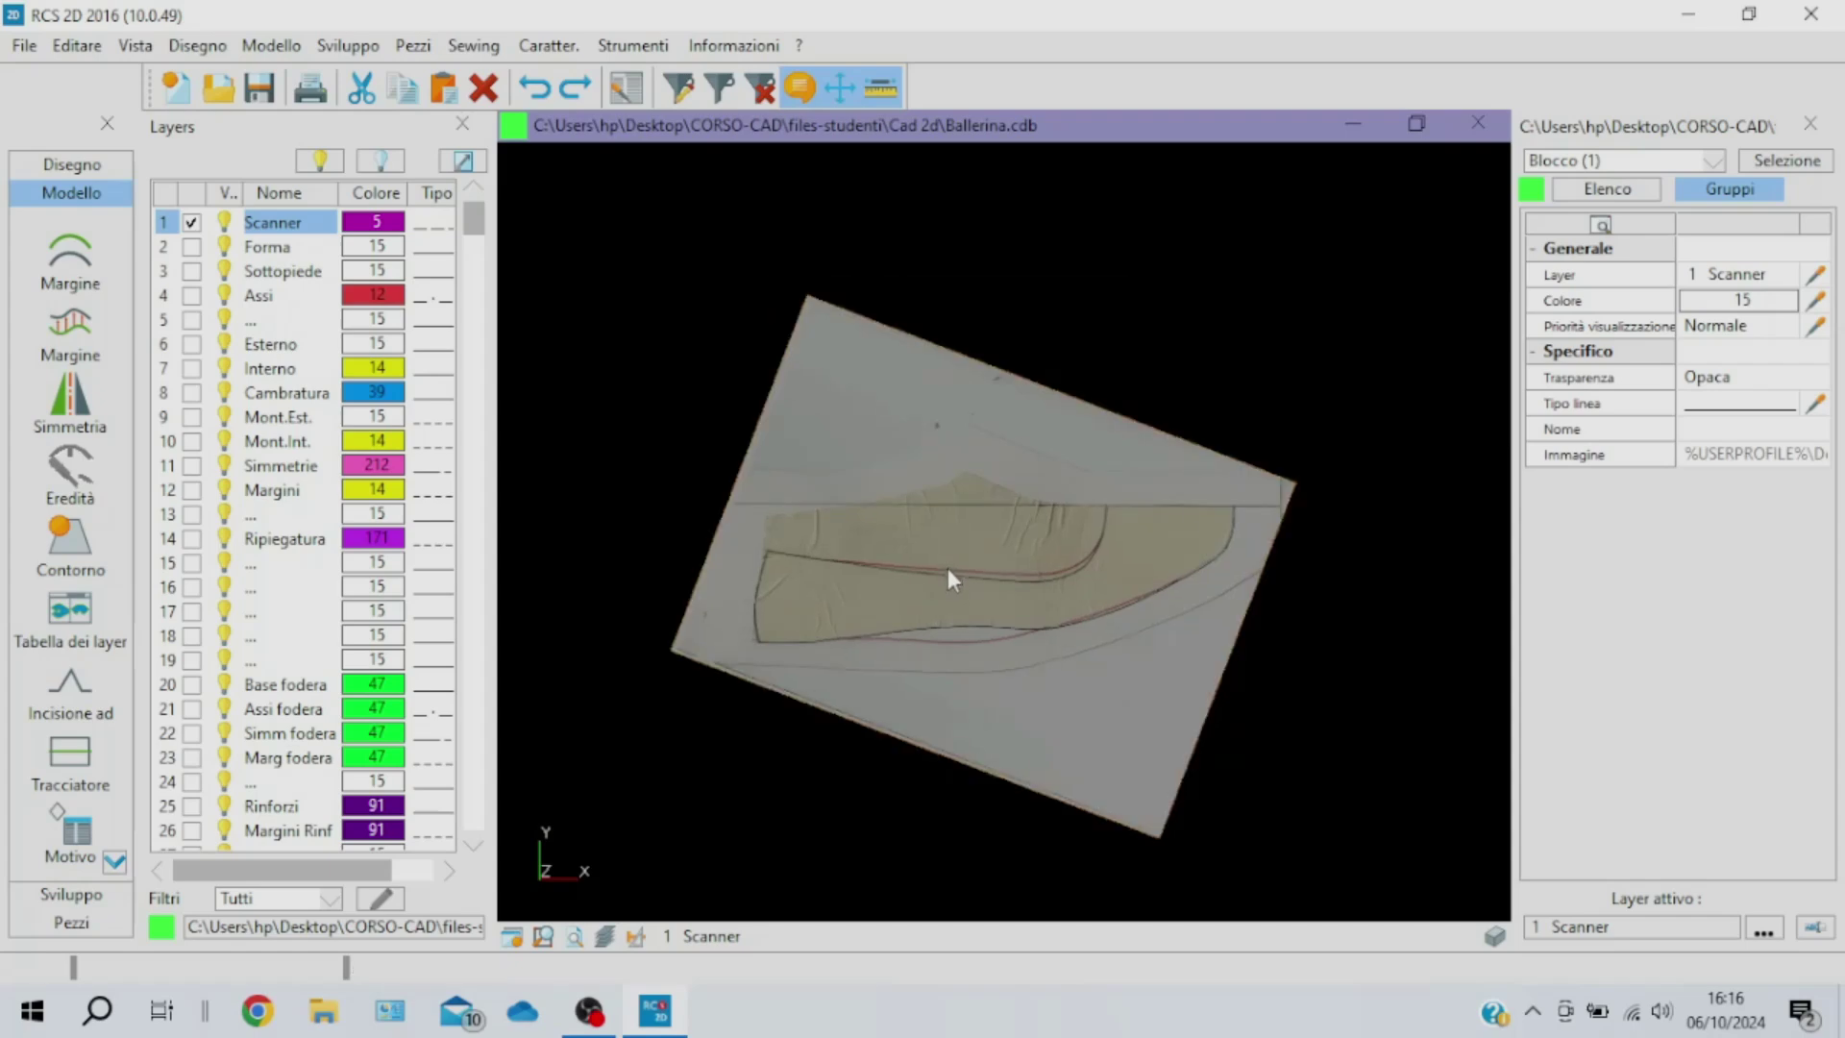
scroll(947, 571, "up", 2)
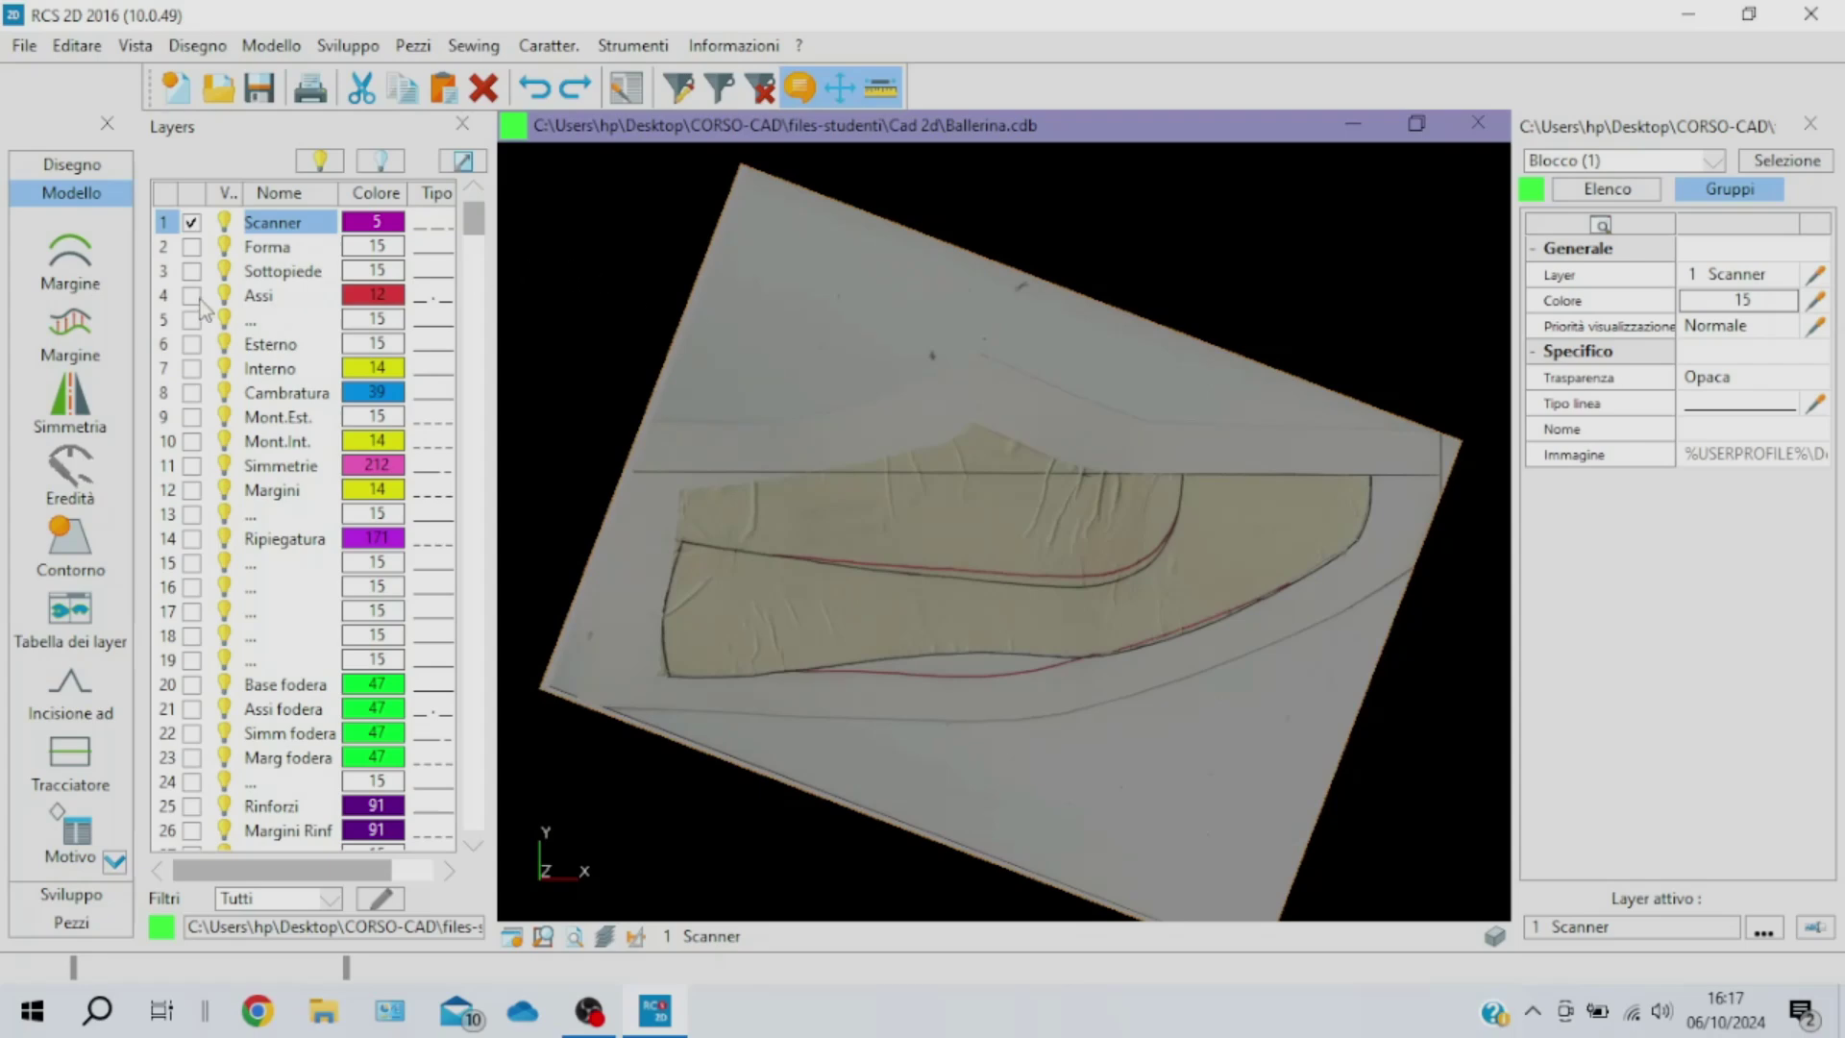
left_click(276, 298)
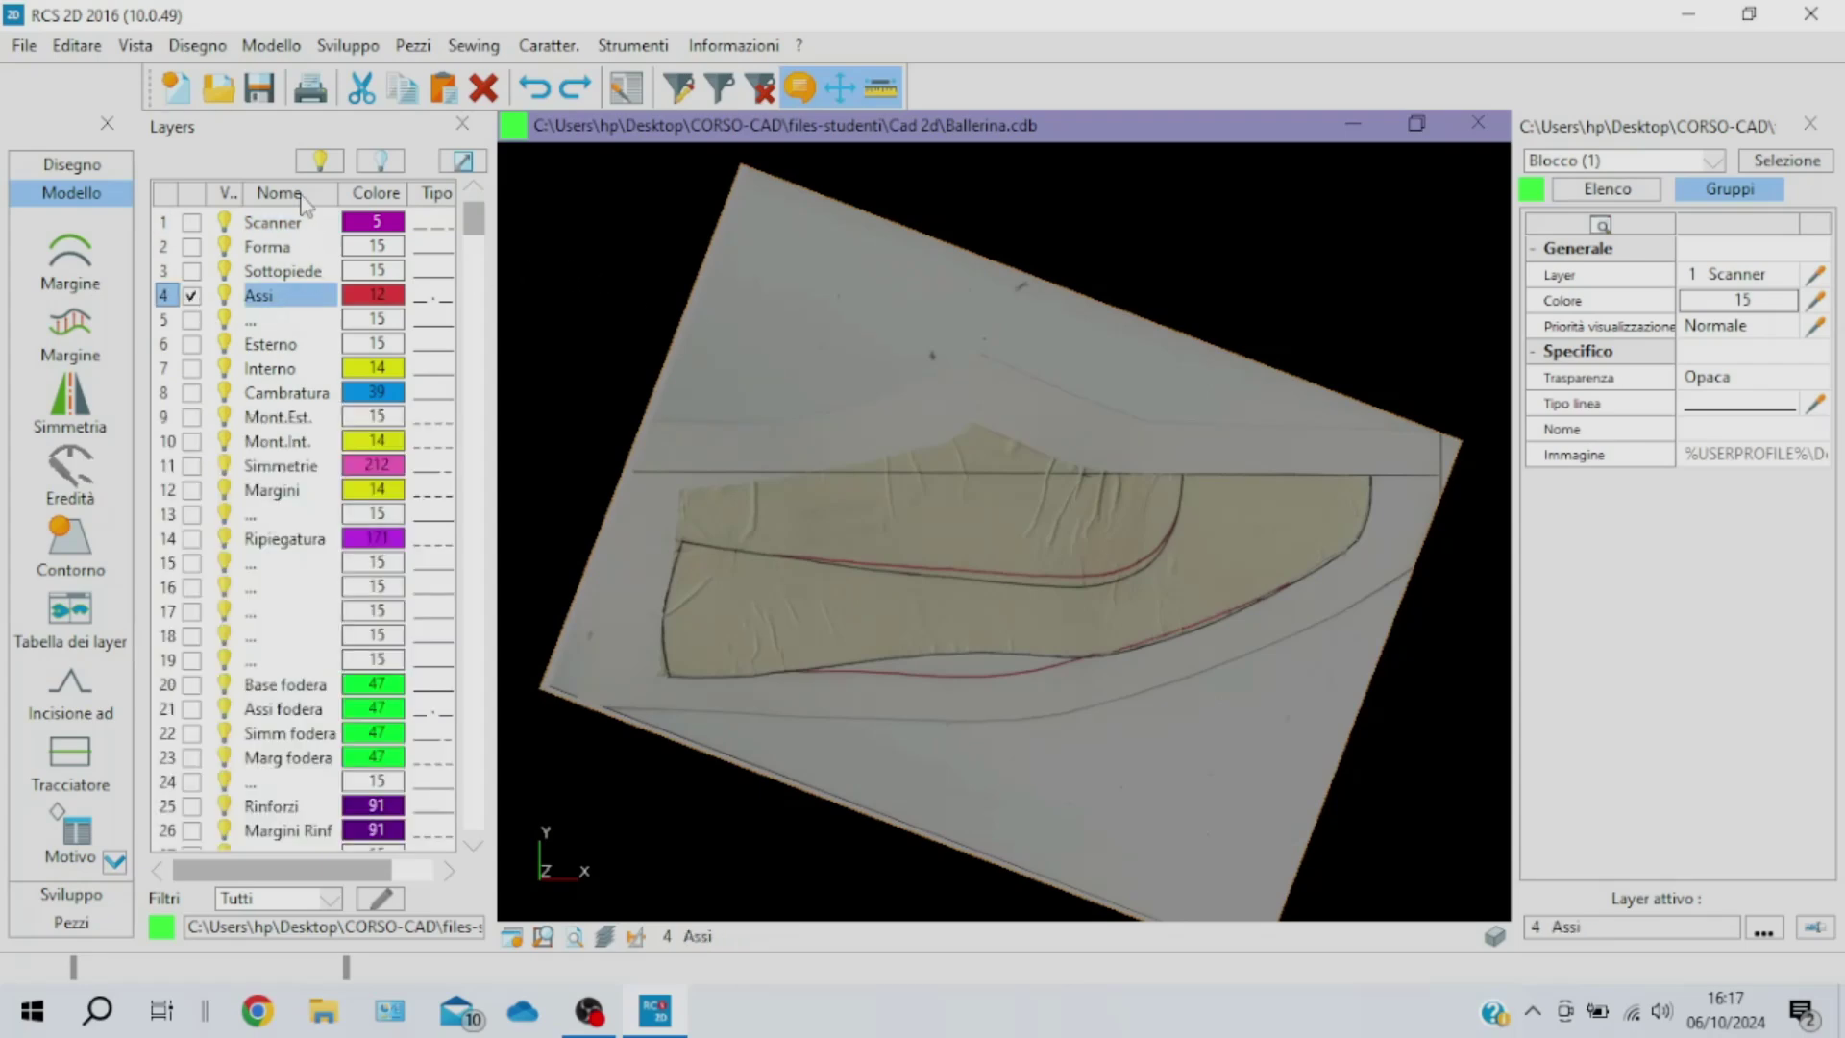
Draw a 321.74 mm red axis segment along the scan's top reference line on layer Assi
left_click(71, 166)
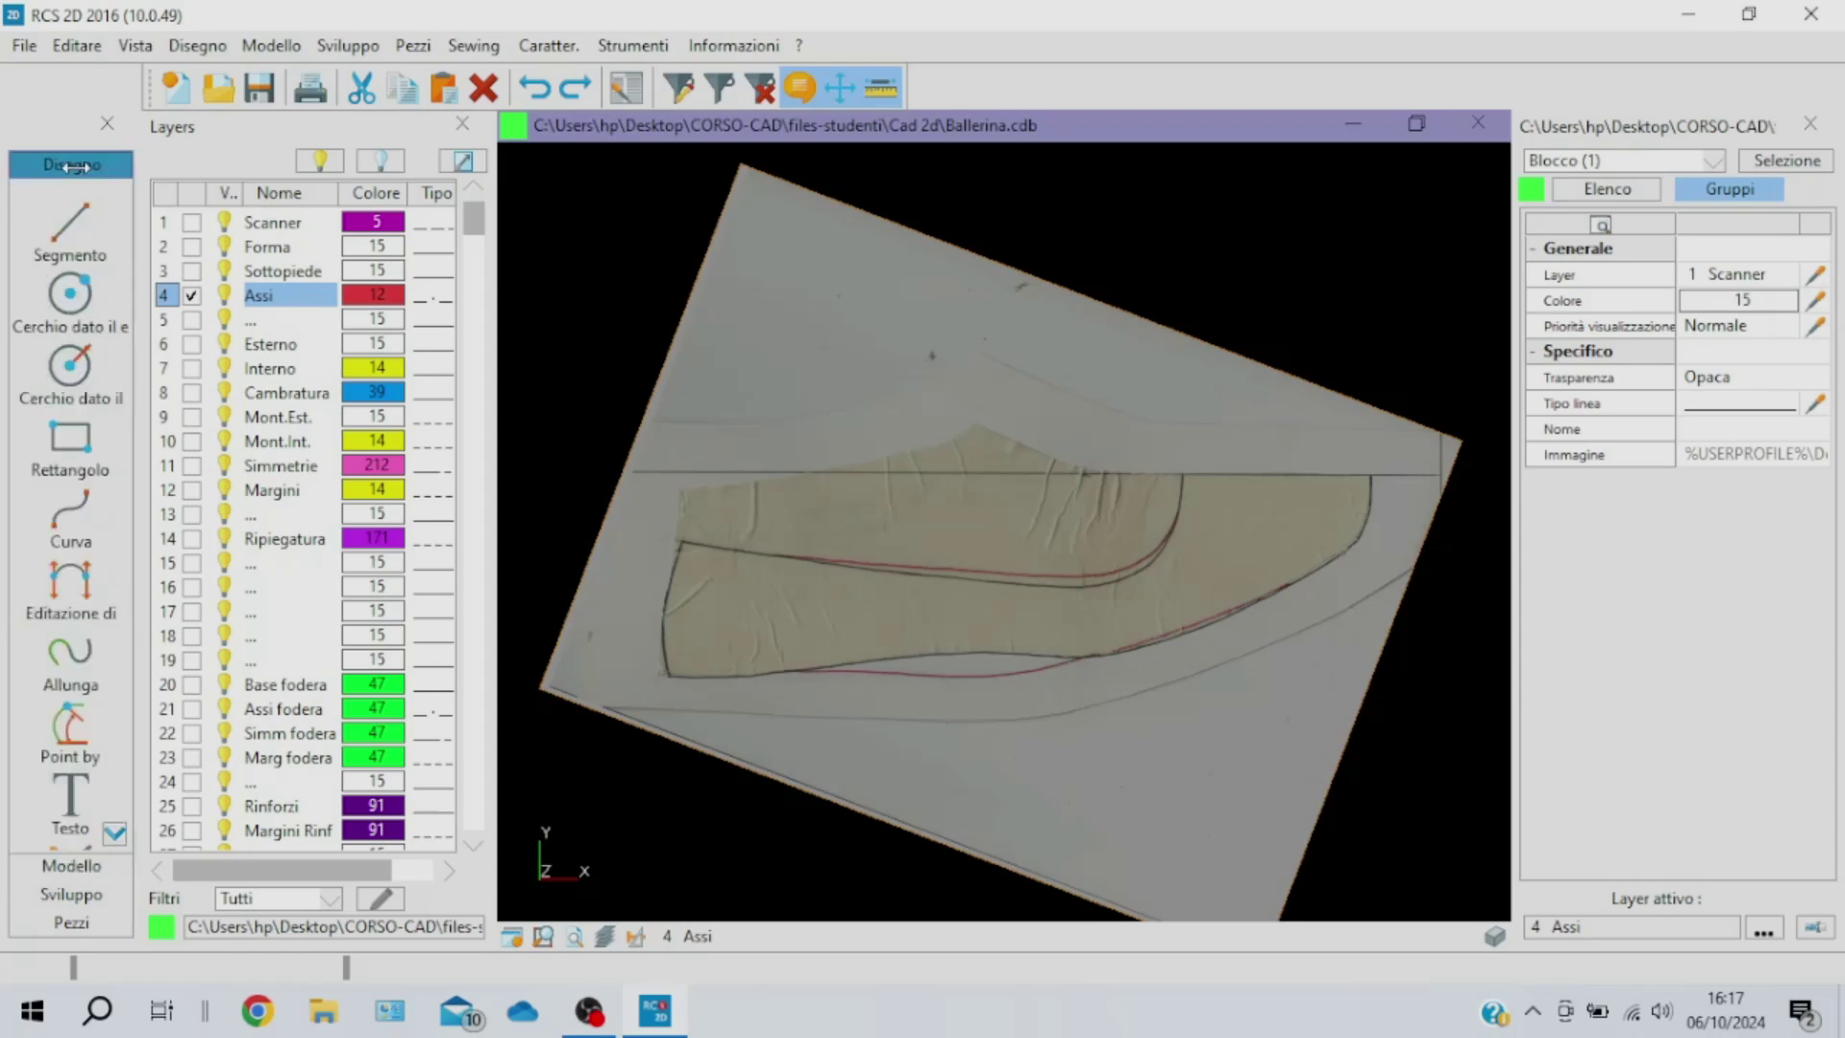
left_click(71, 220)
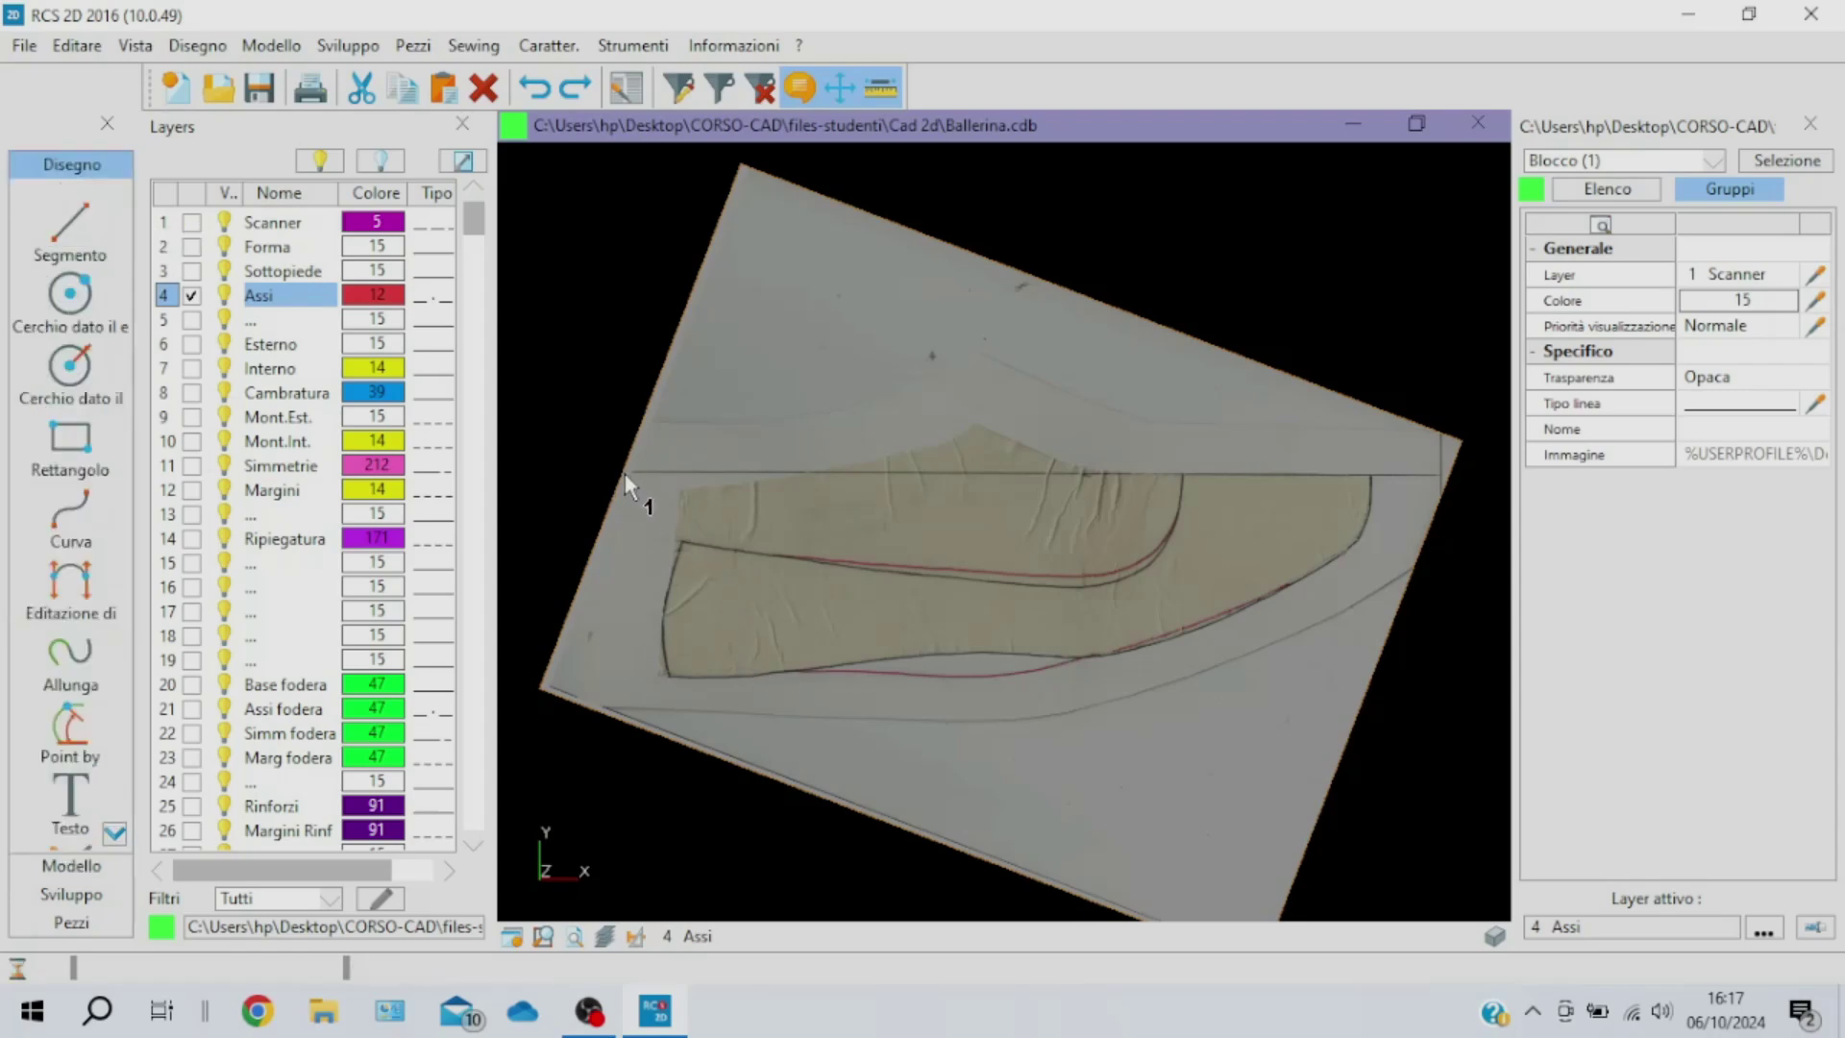
scroll(624, 473, "up", 1)
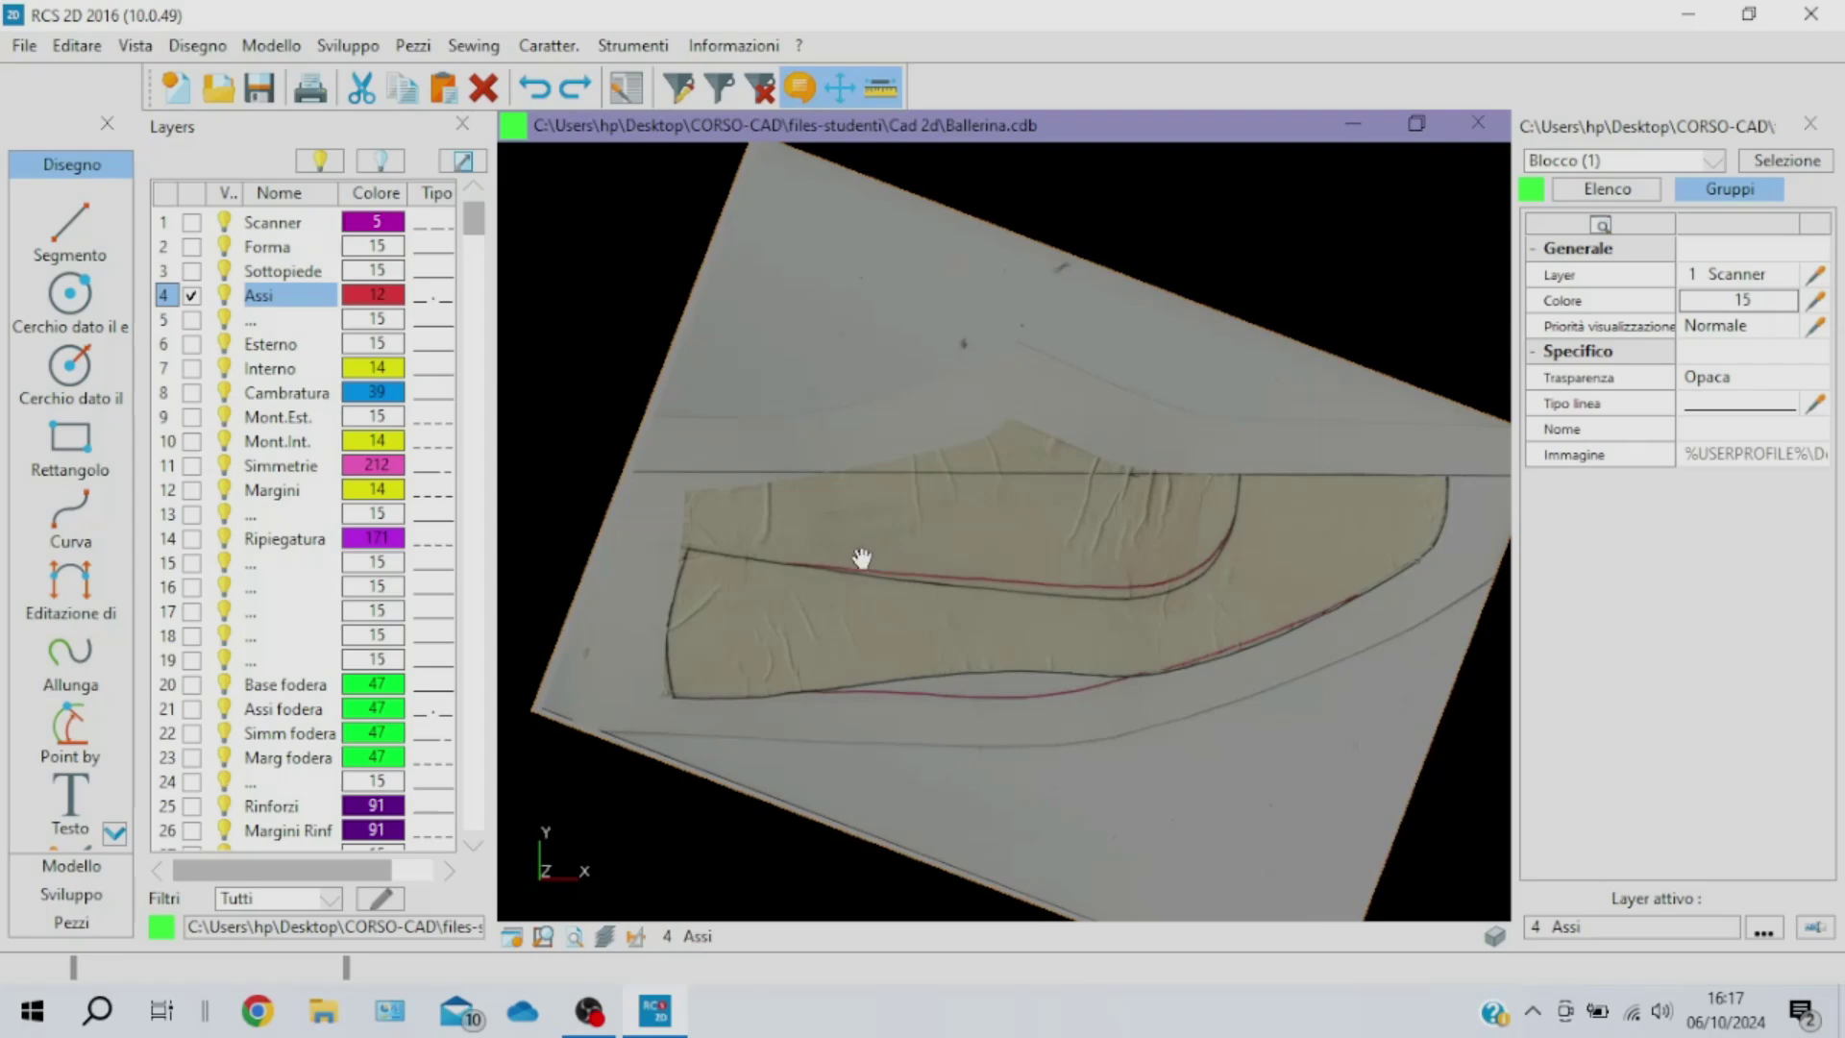
middle_click_drag(861, 559, 797, 555)
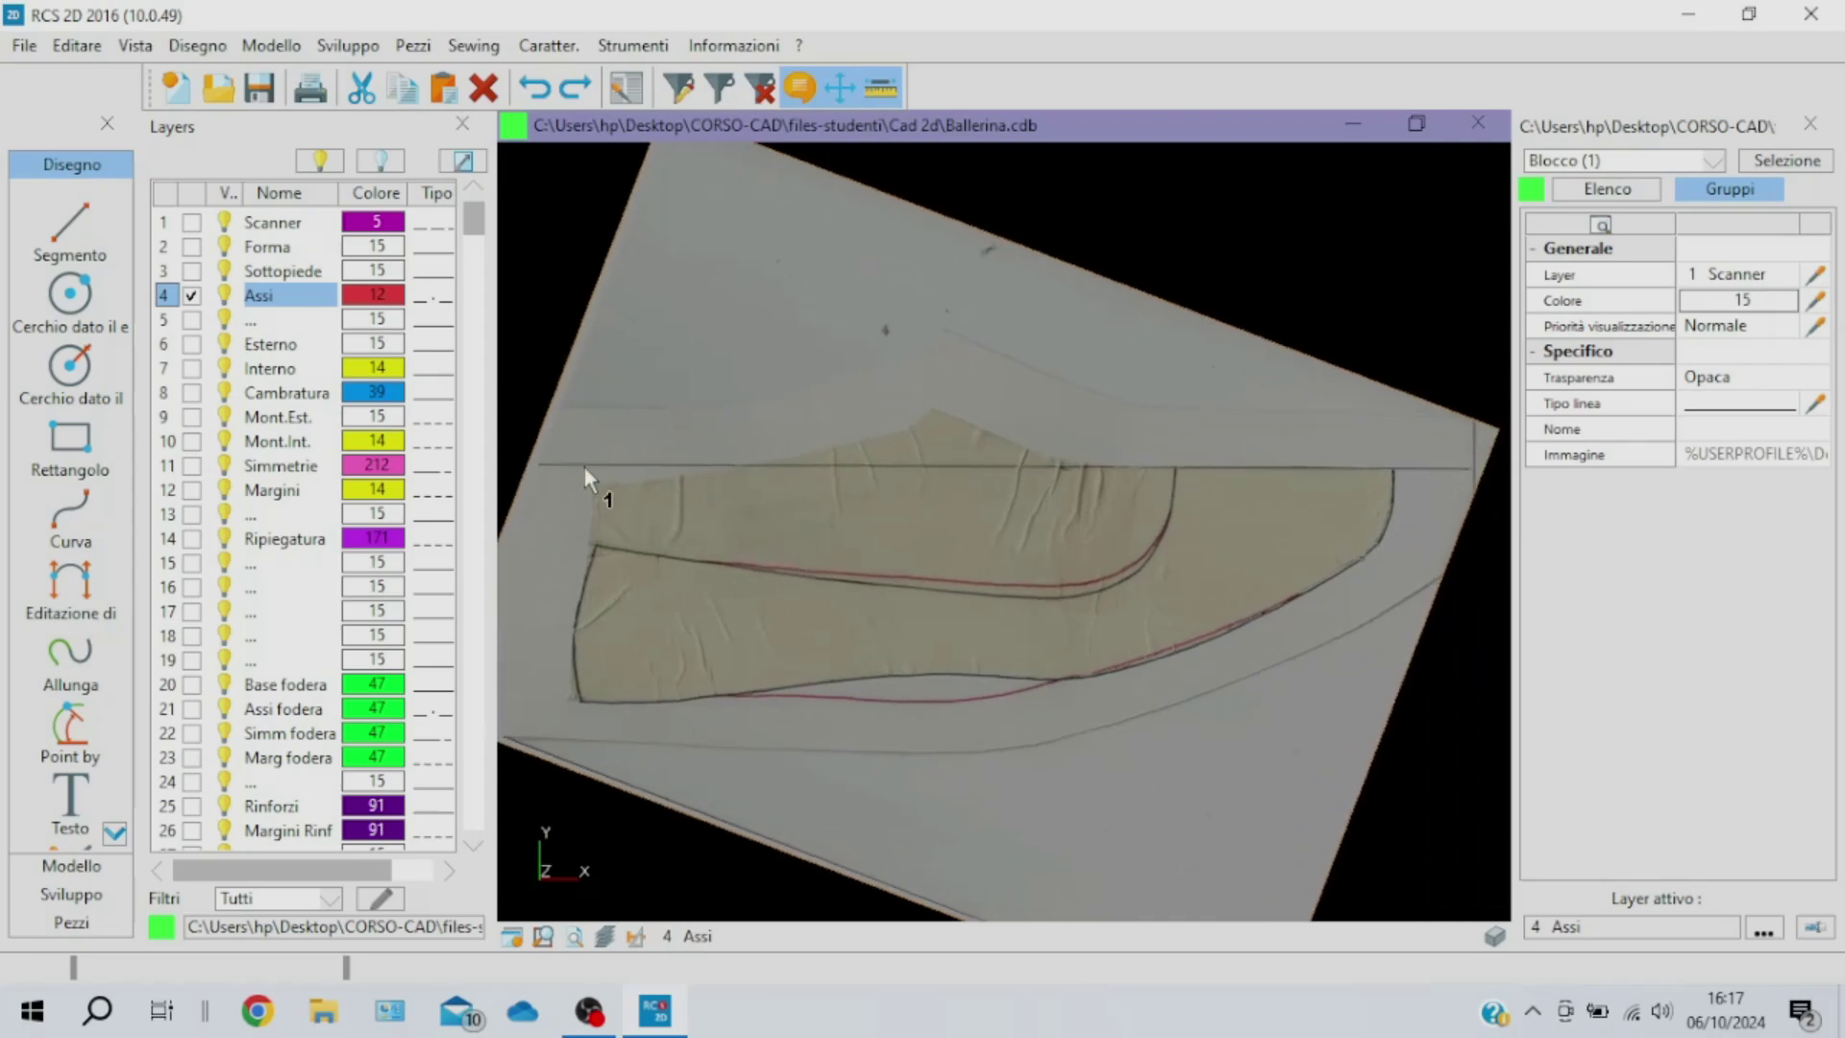
left_click(530, 463)
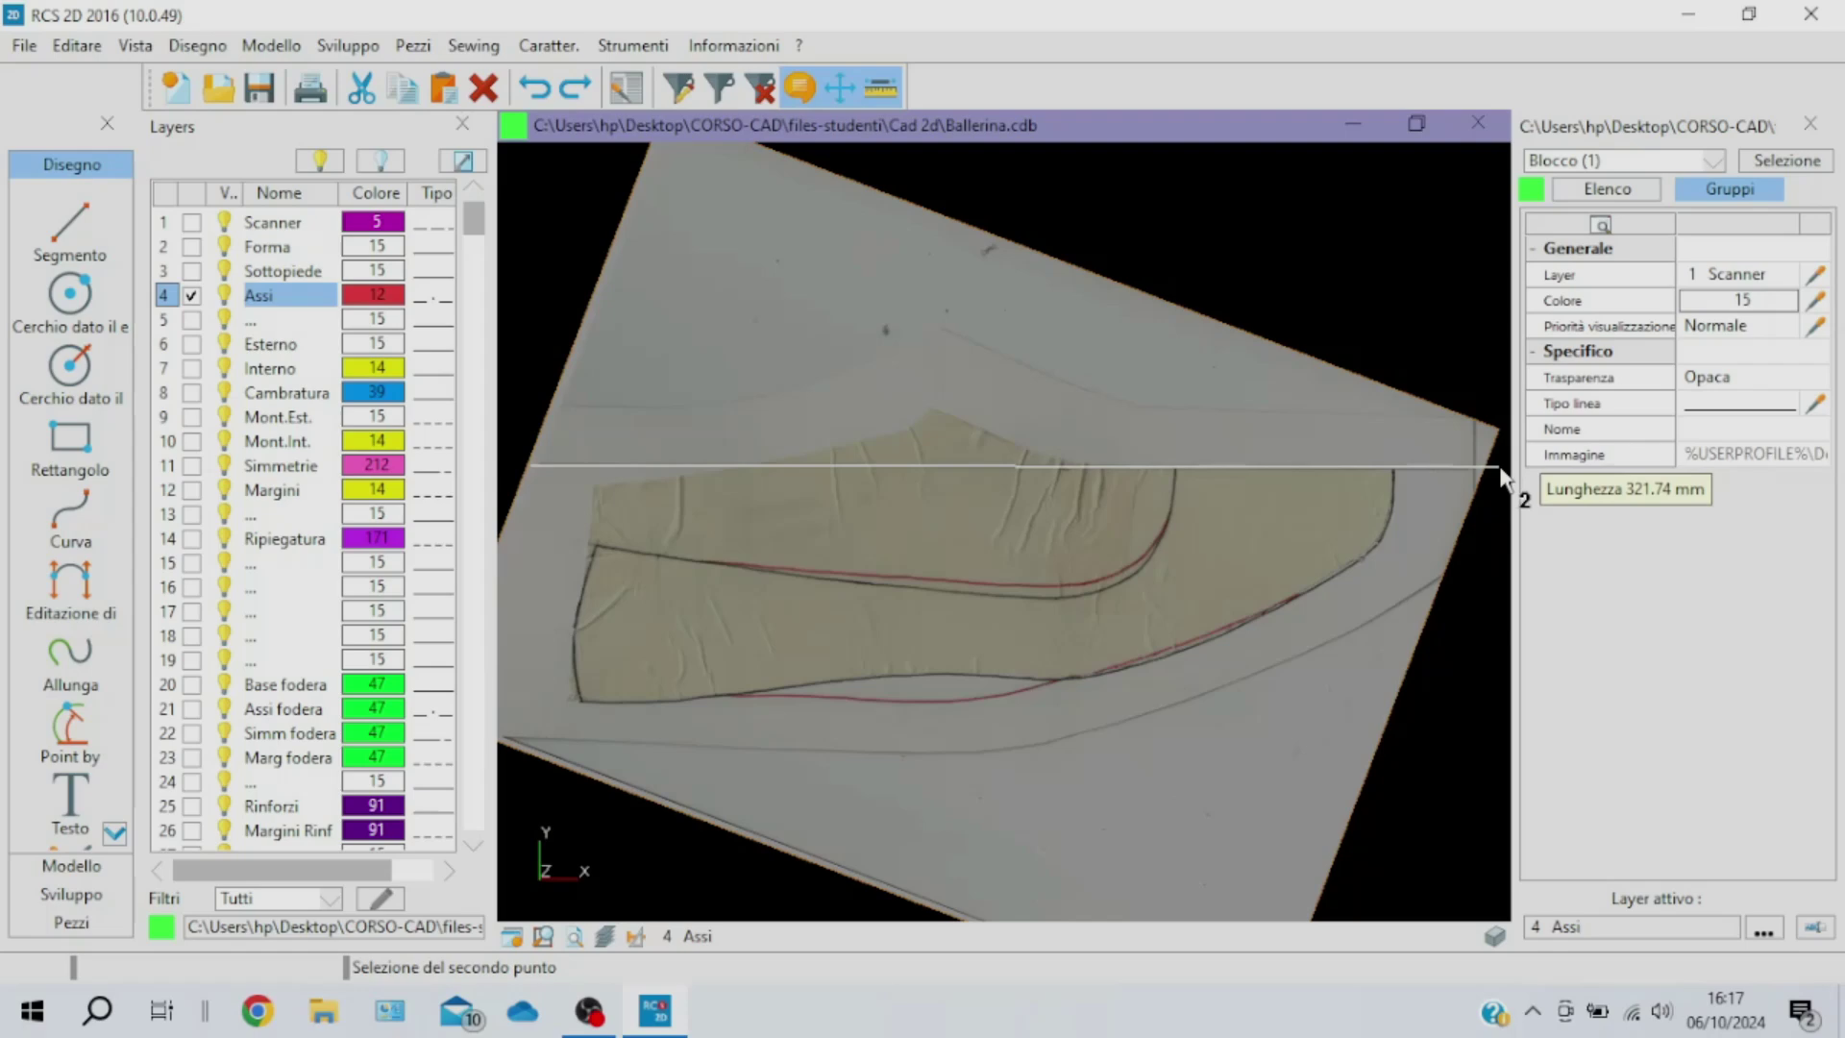
left_click(1500, 467)
right_click(1499, 469)
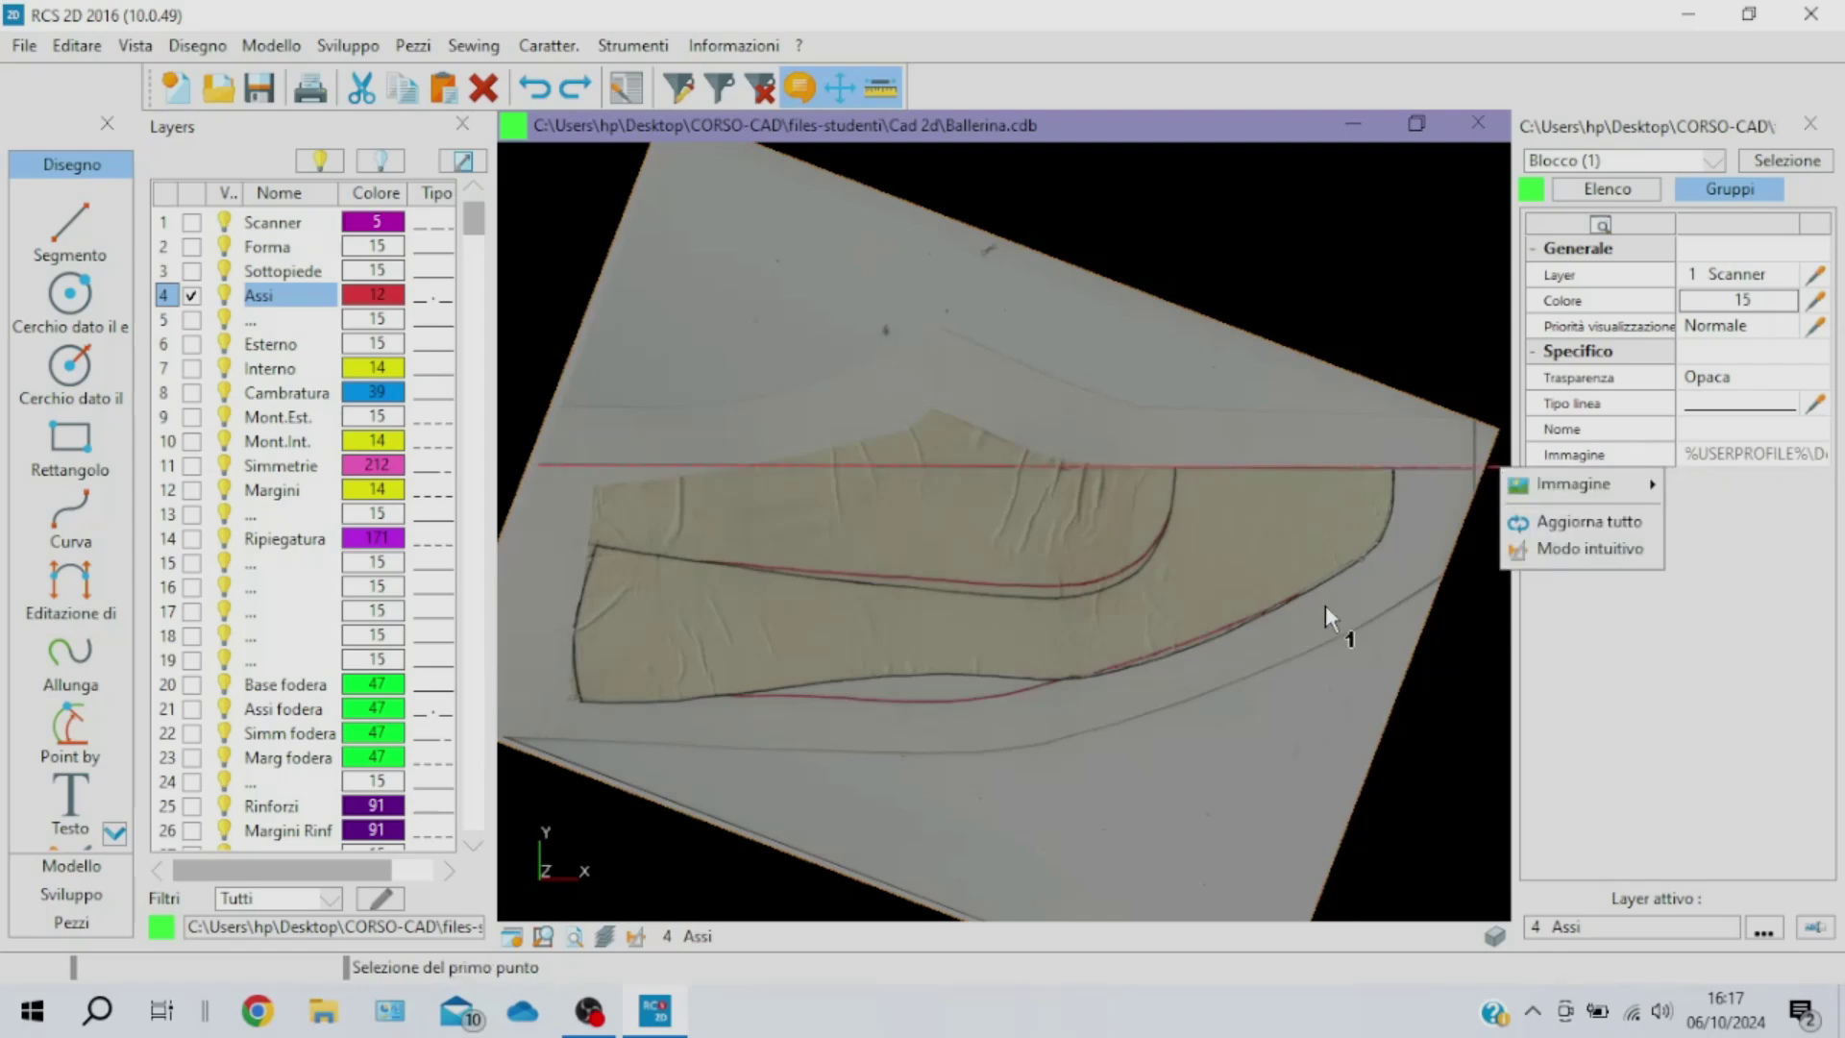
key("Escape")
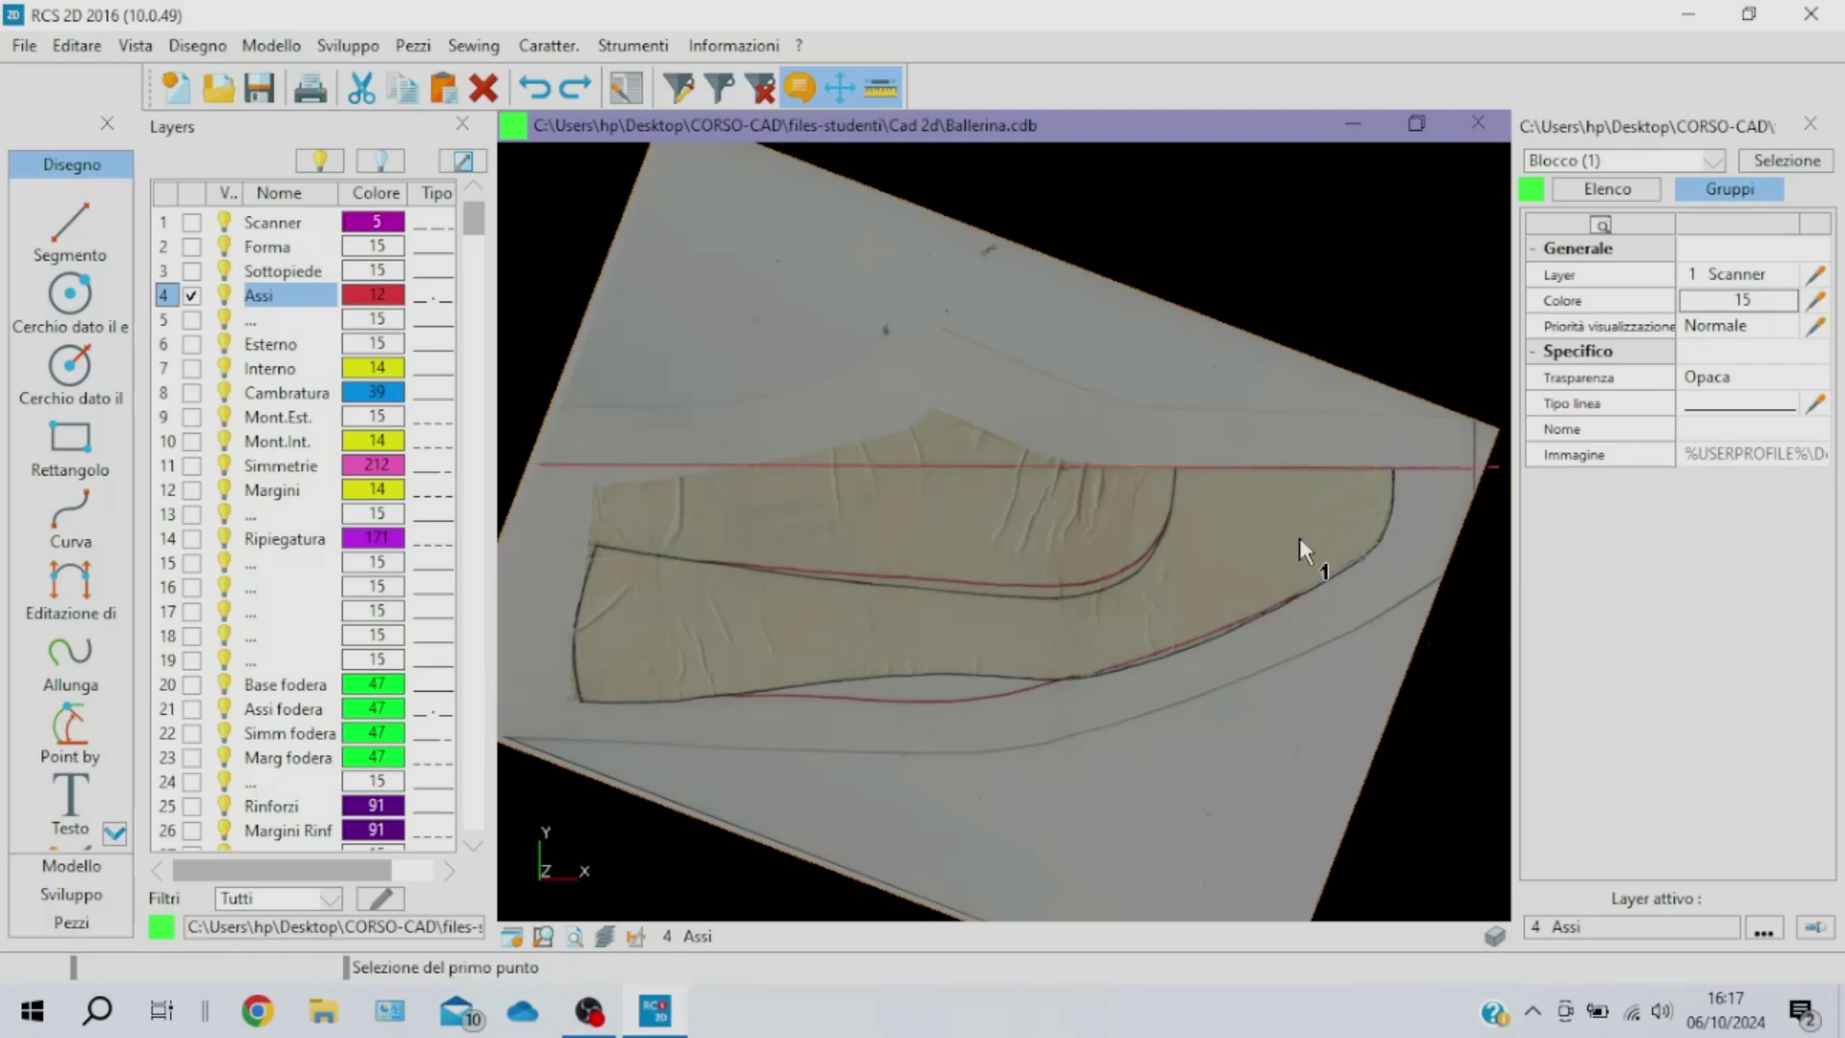
key("Escape")
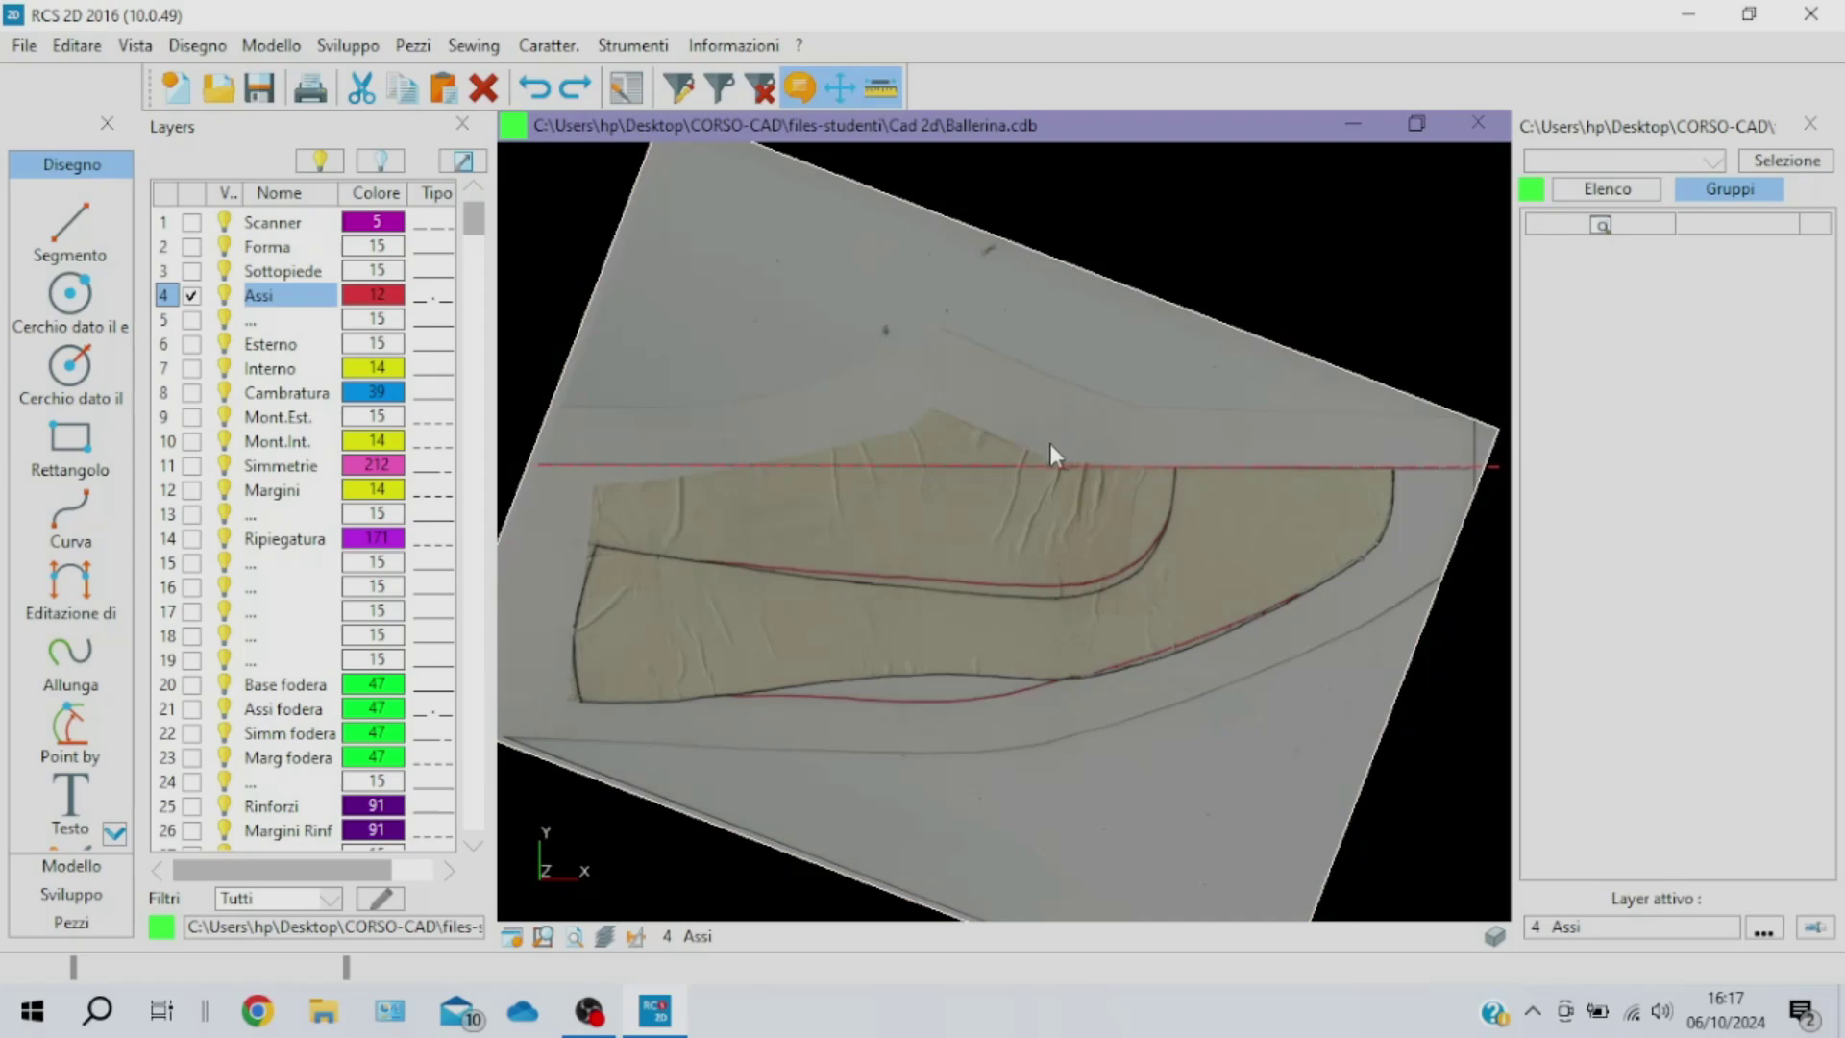
left_click(72, 510)
Make Esterno active and trace a short white curve down the shoe's toe edge
left_click(263, 346)
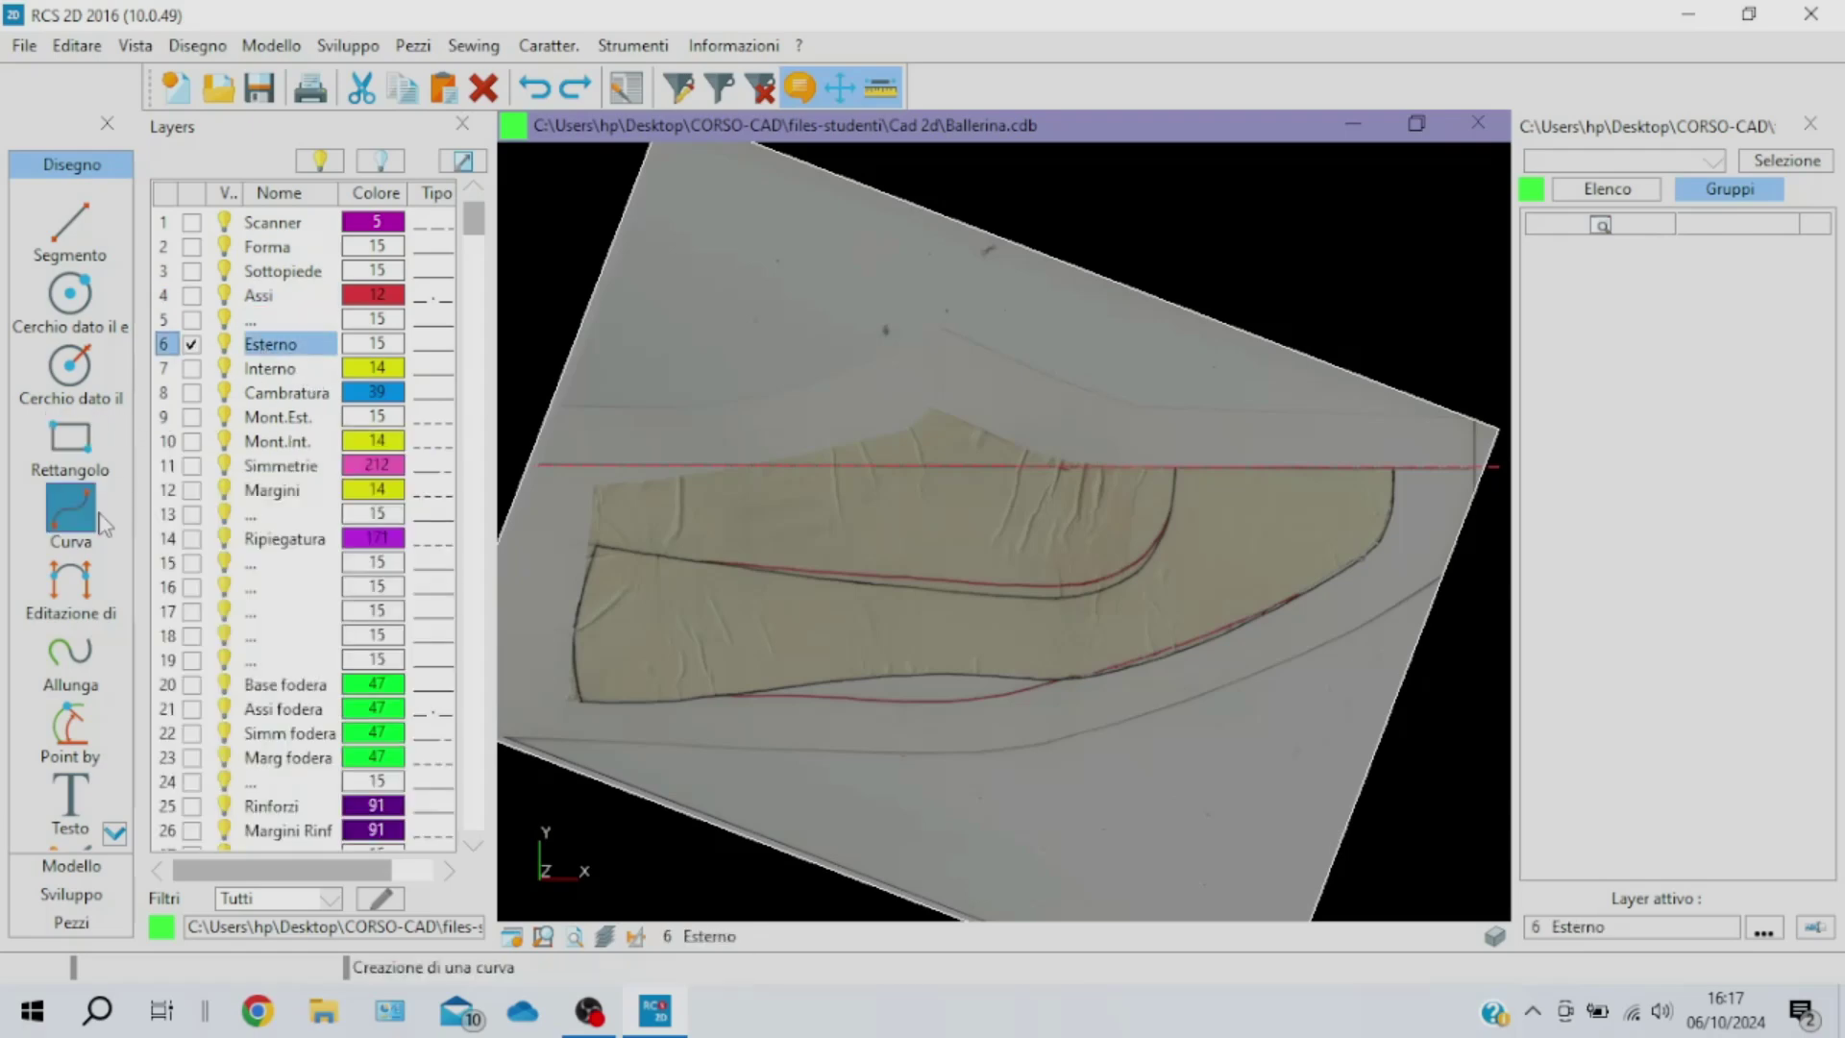
scroll(596, 574, "up", 1)
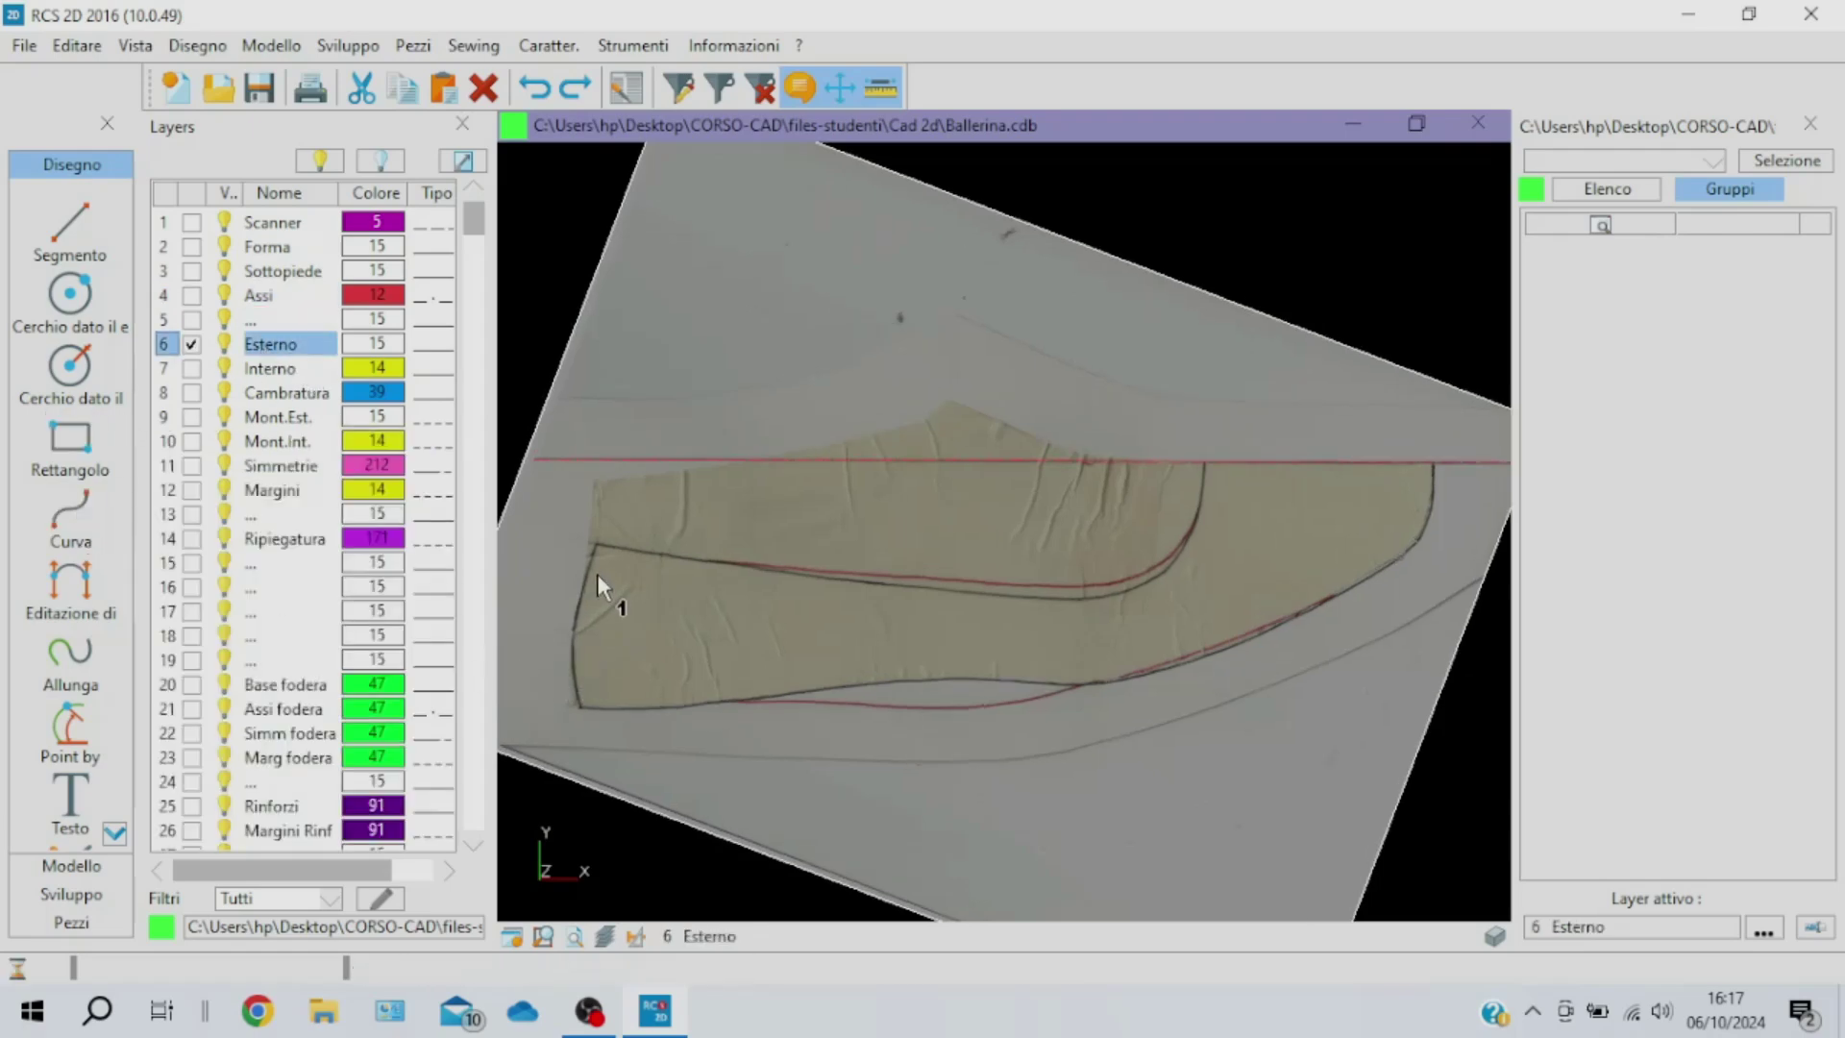
scroll(603, 576, "up", 1)
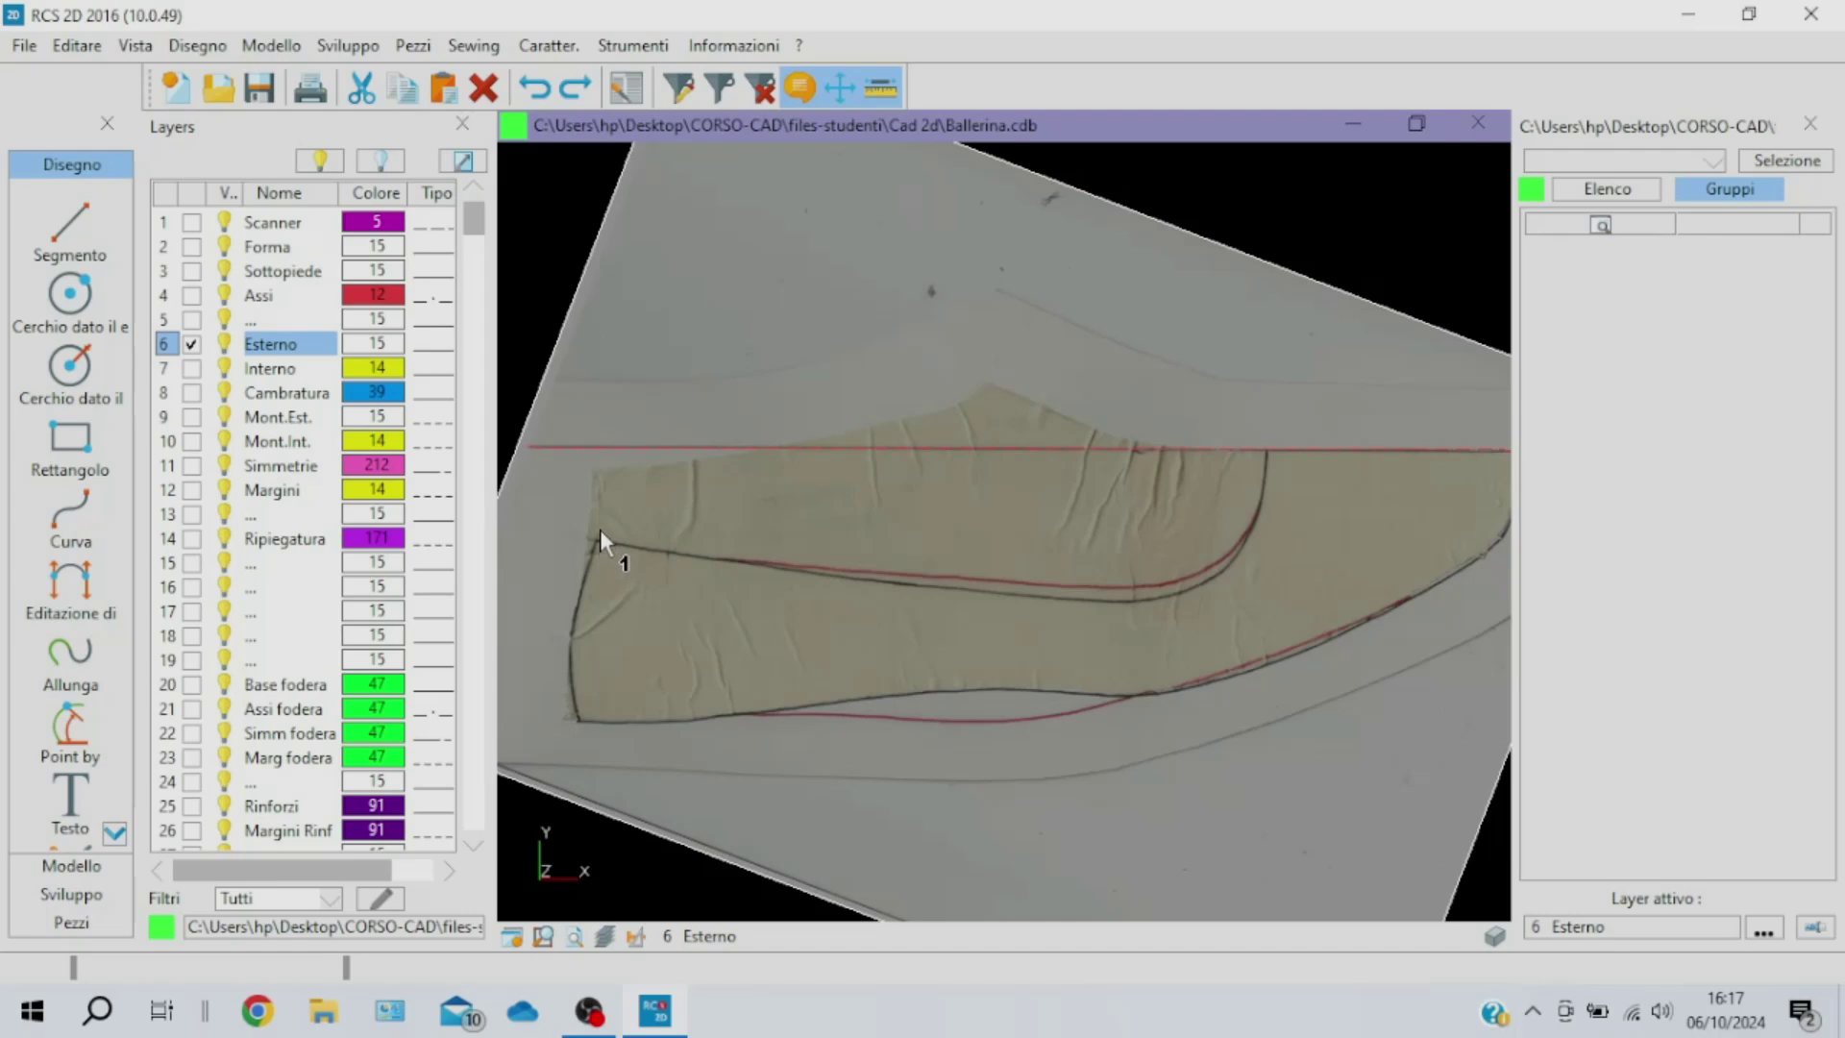
left_click(600, 536)
left_click(585, 575)
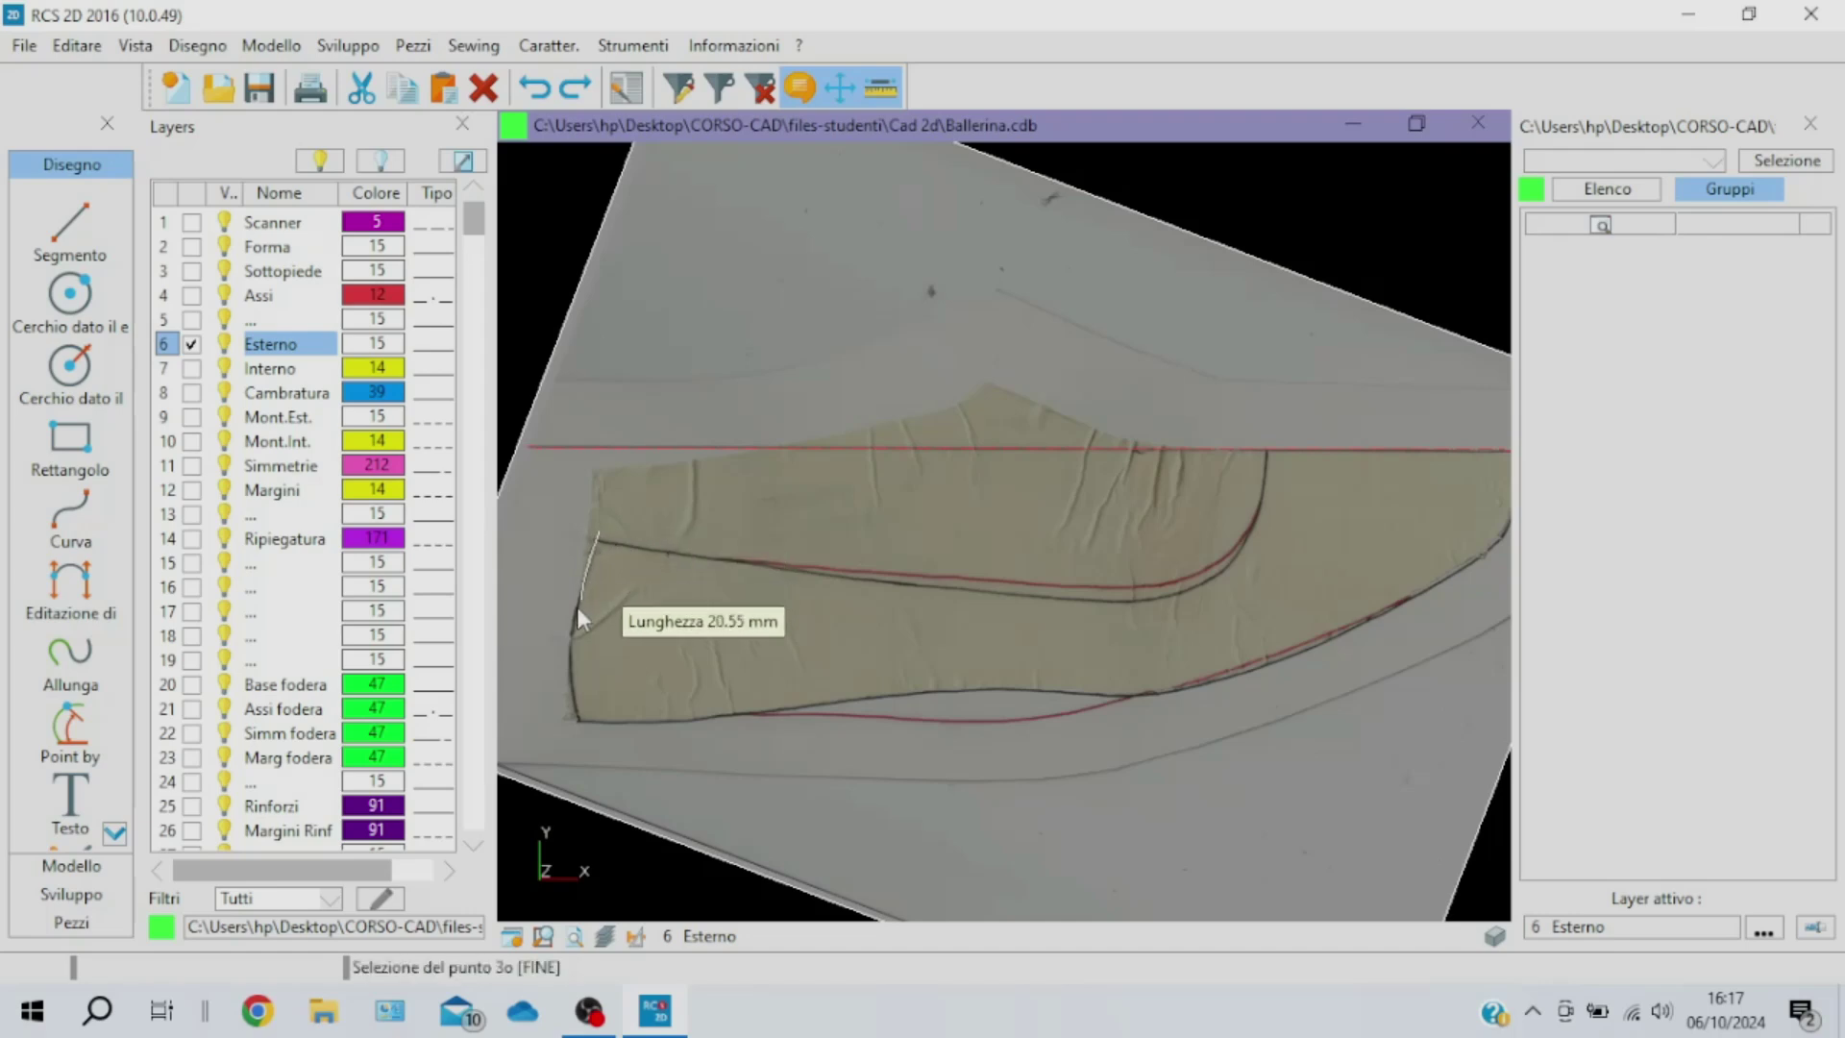
left_click(573, 631)
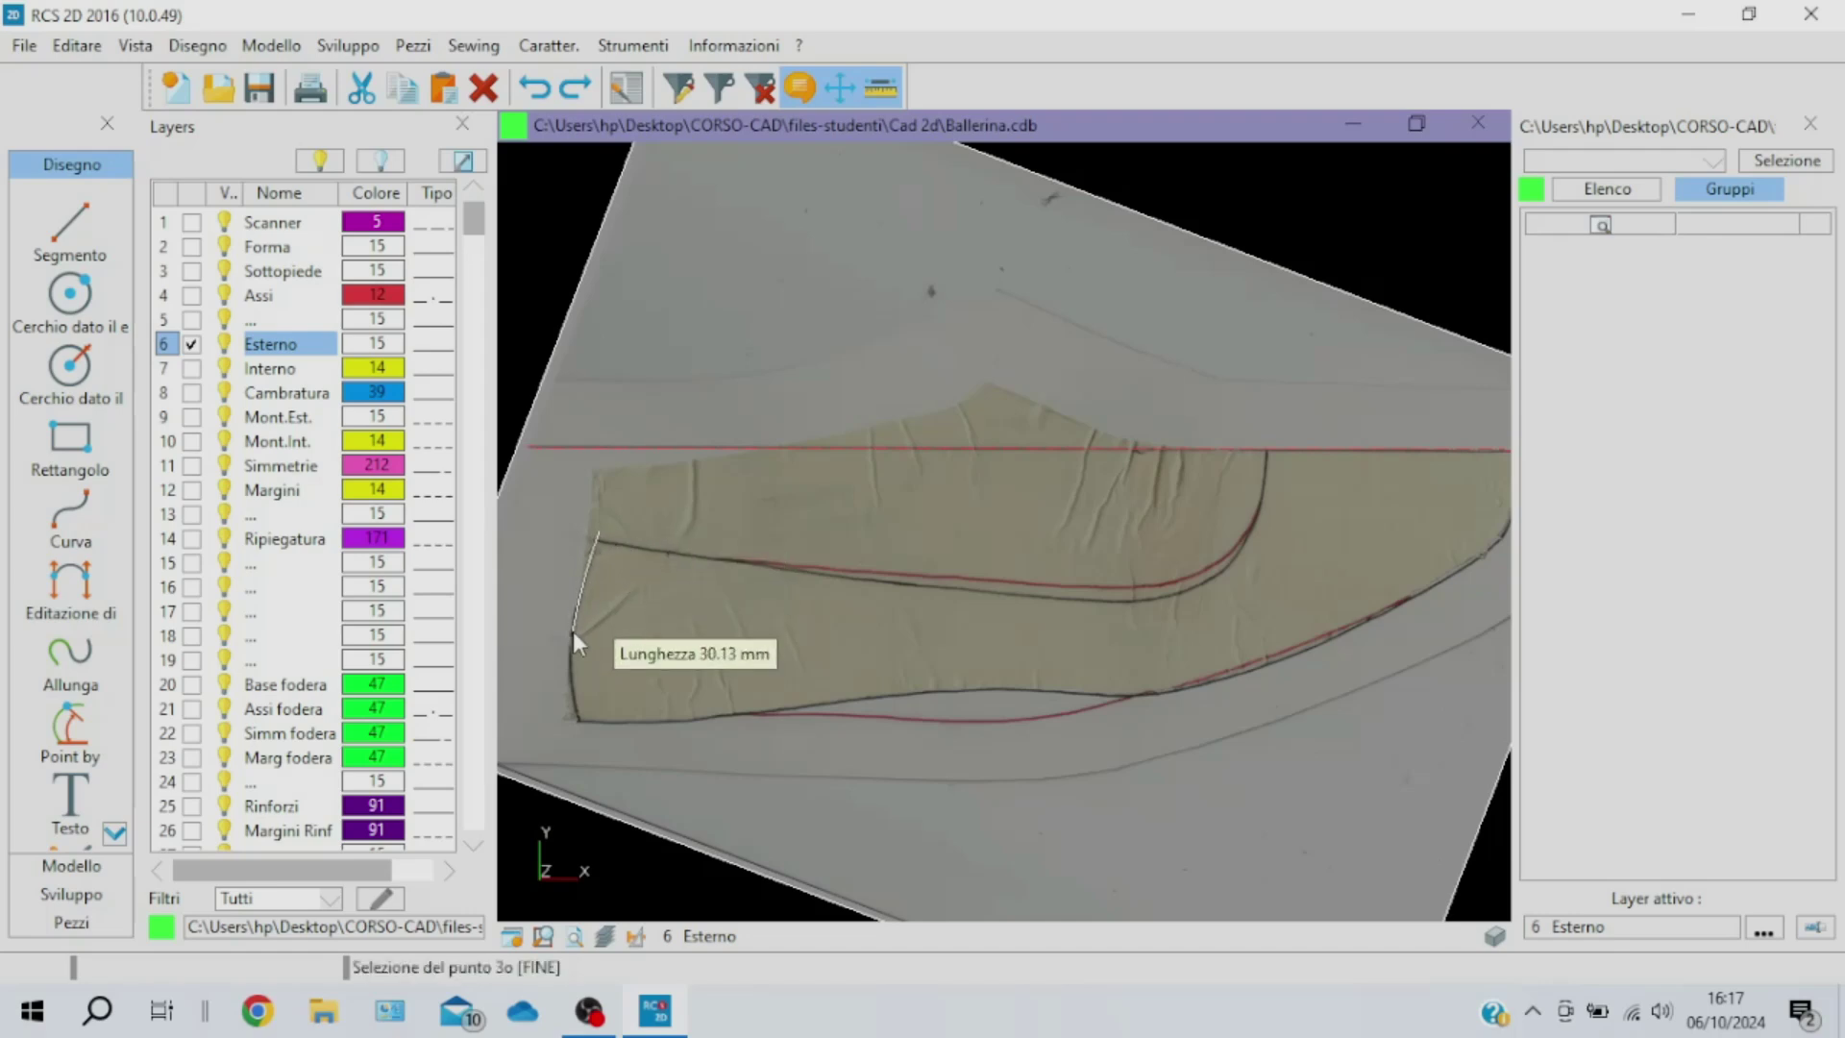
left_click(572, 682)
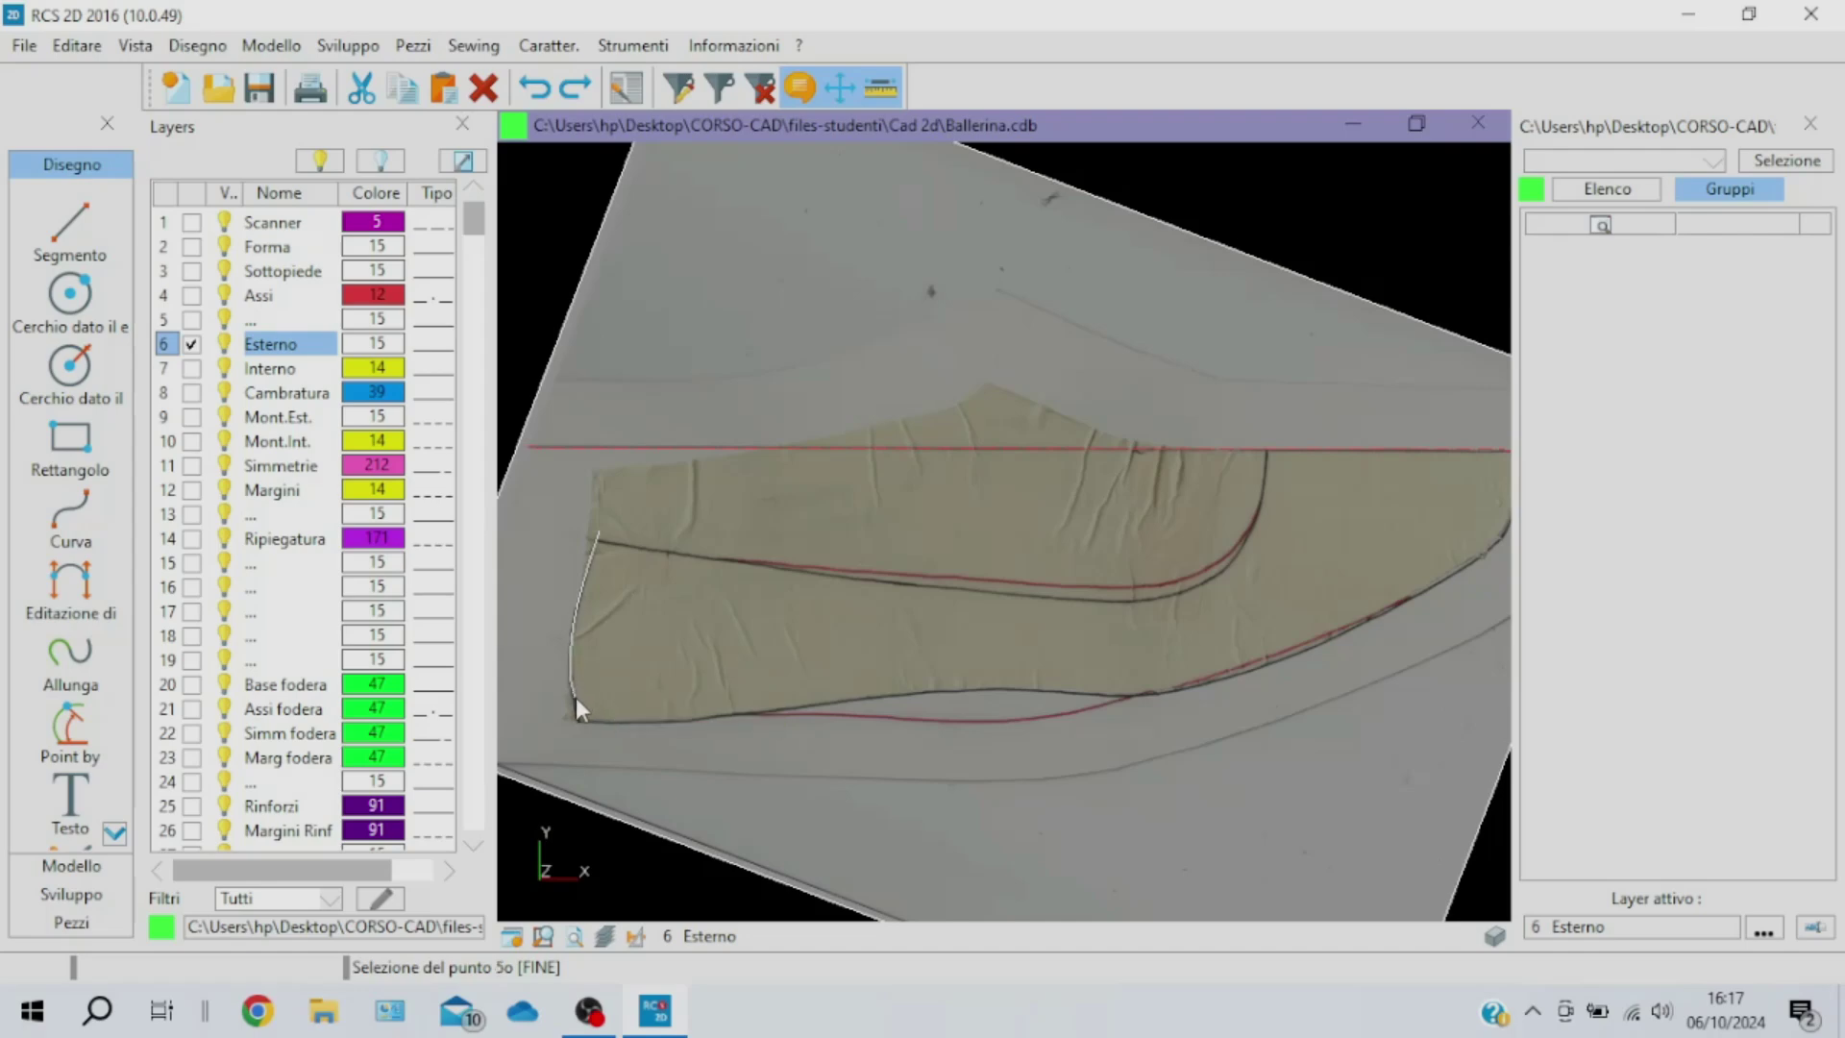
right_click(601, 800)
left_click(639, 807)
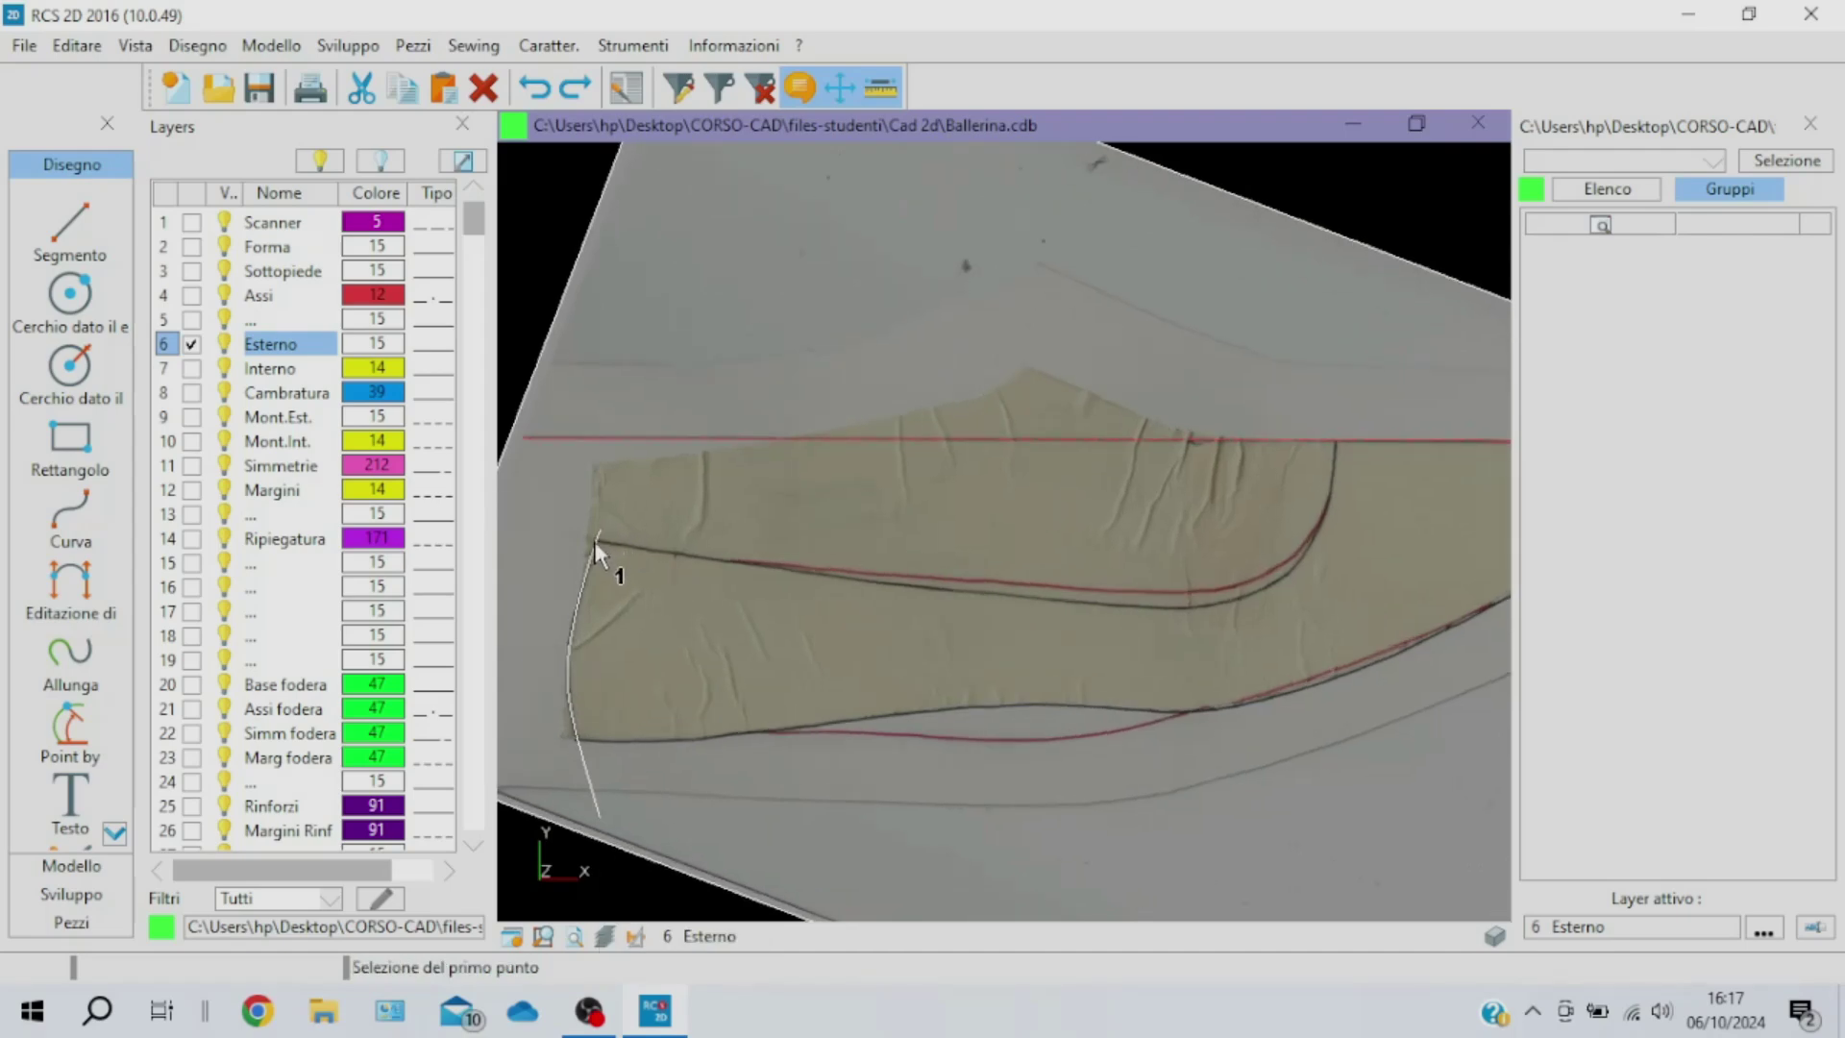
Trace a white curve from the tip along the upper edge and up the back curve
left_click(593, 535)
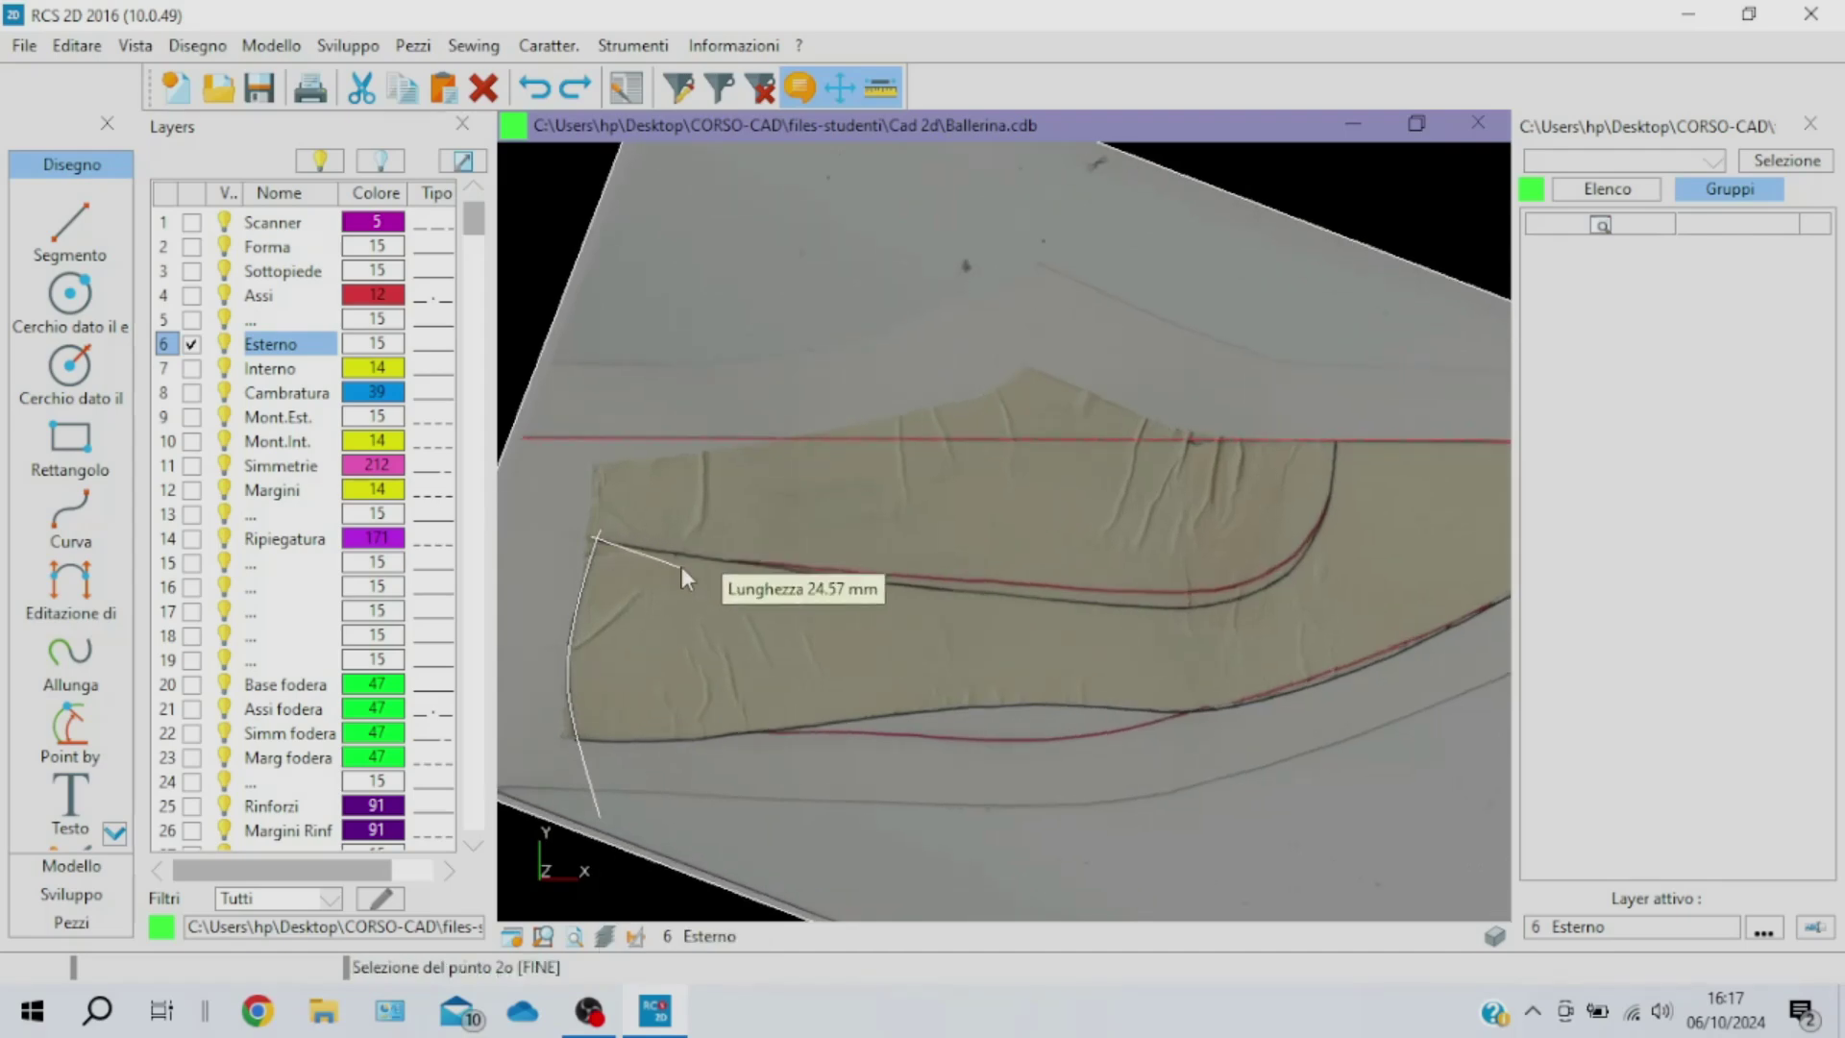
left_click(701, 555)
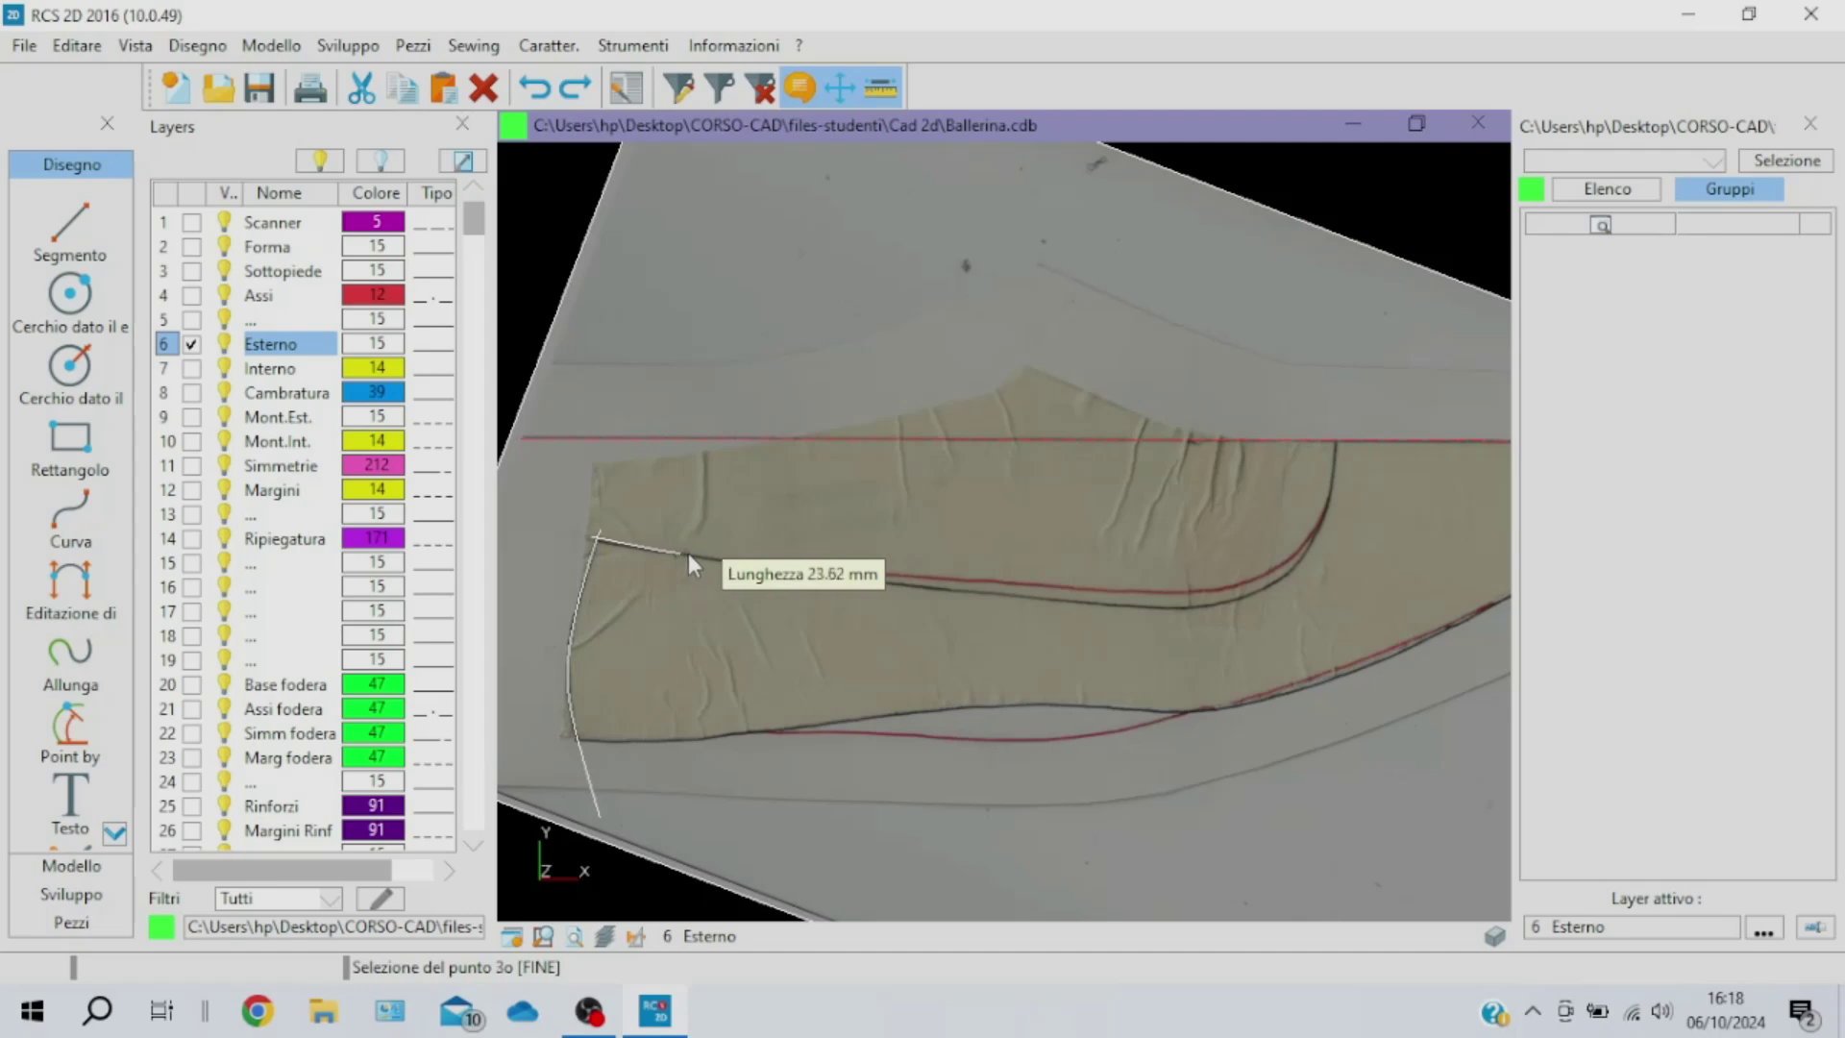
left_click(1111, 603)
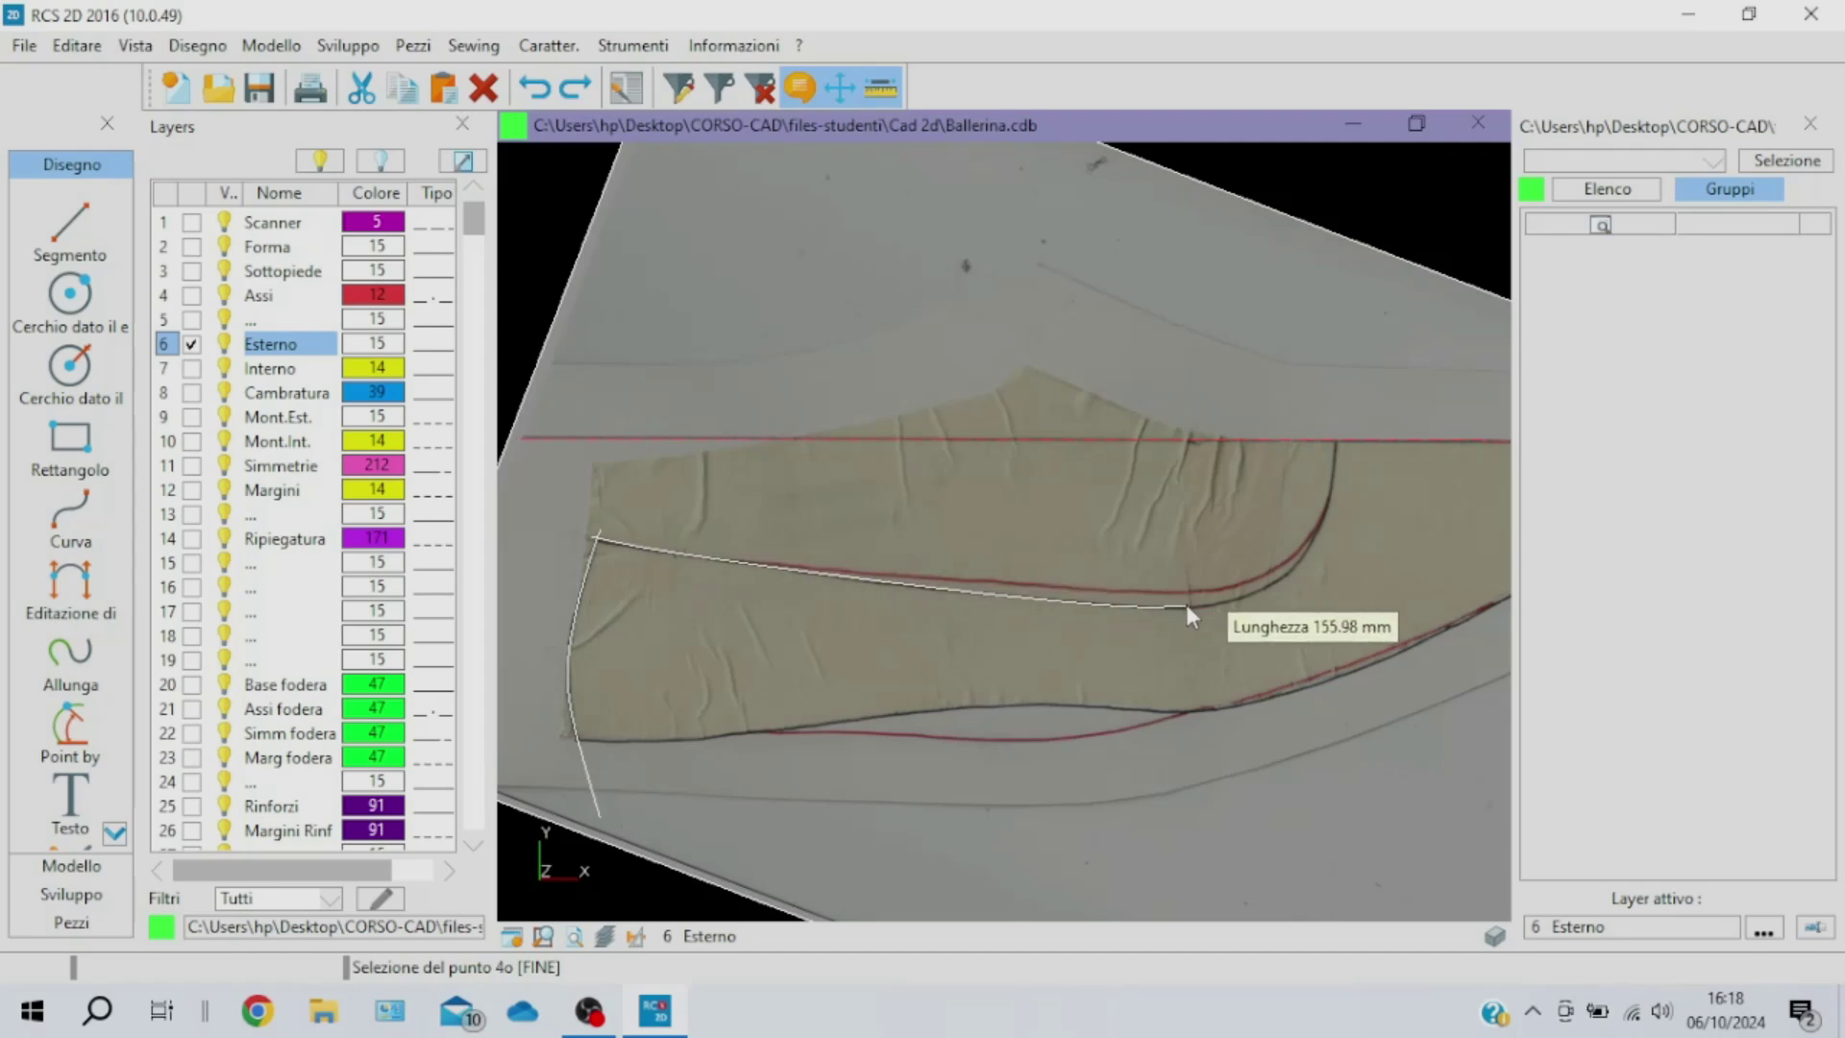
left_click(1214, 605)
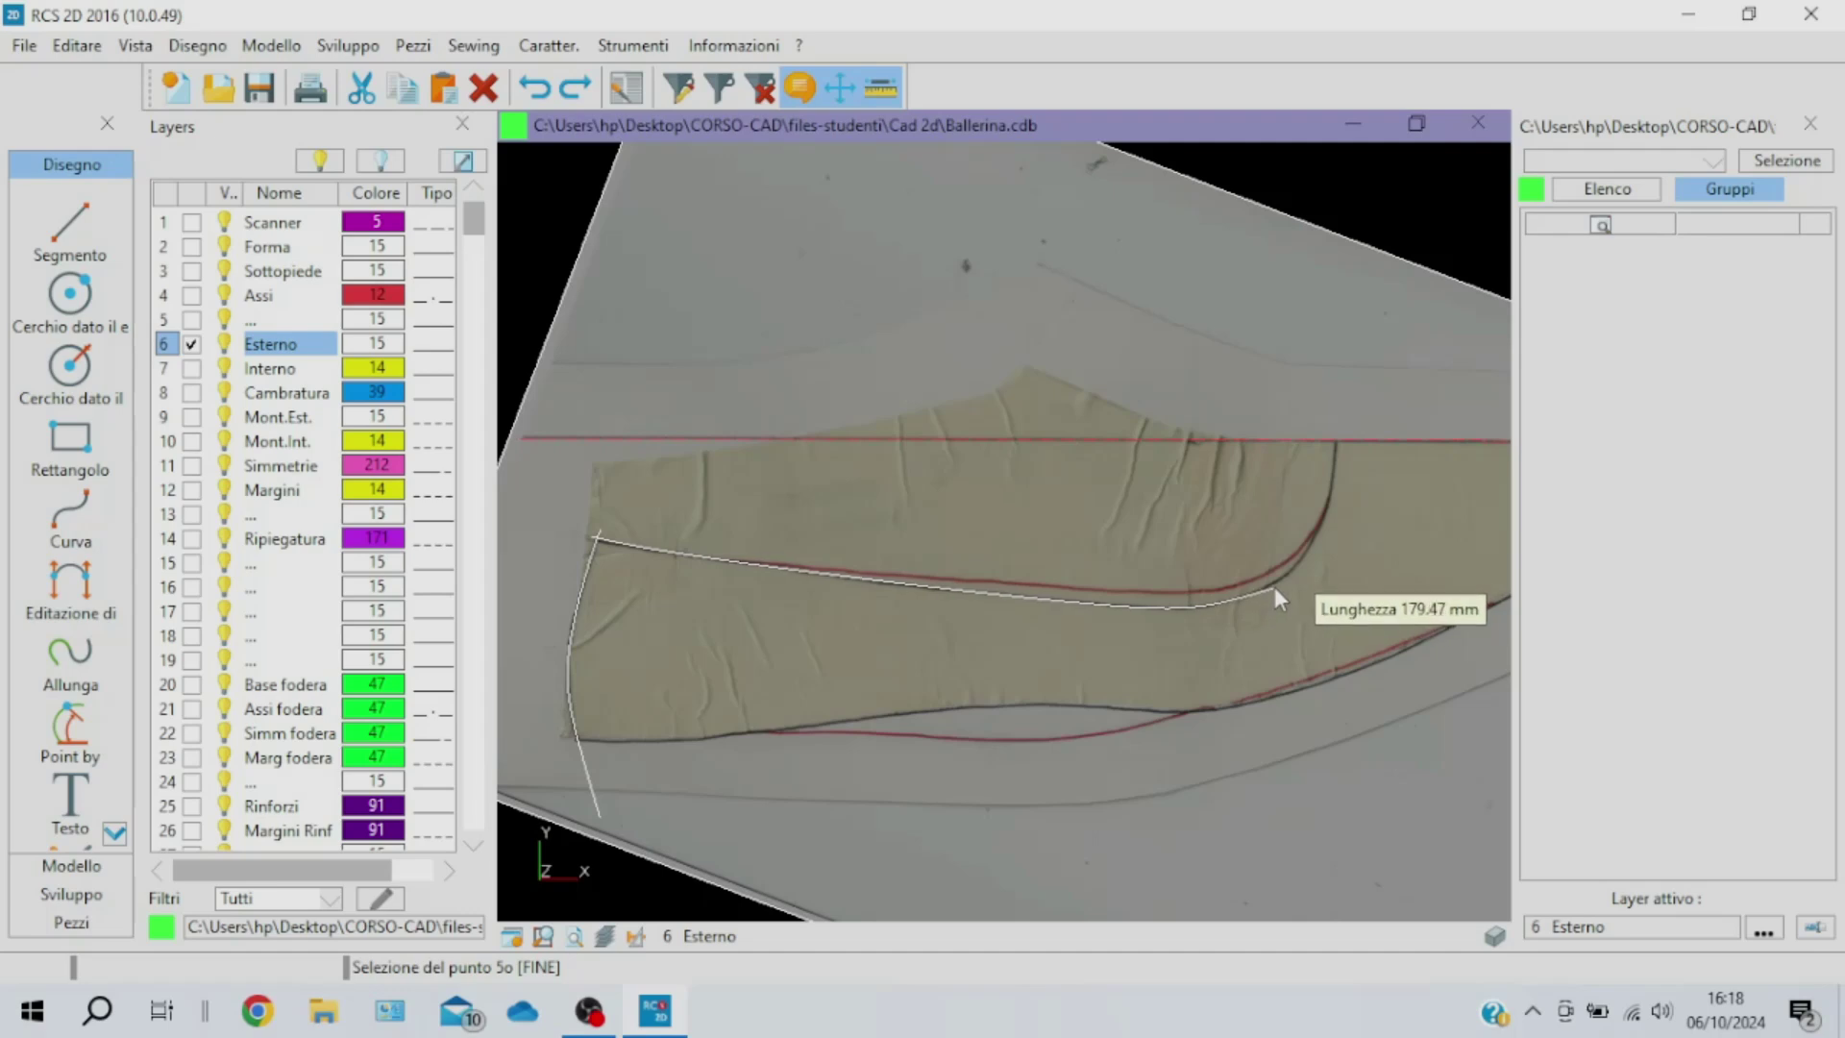
left_click(1274, 584)
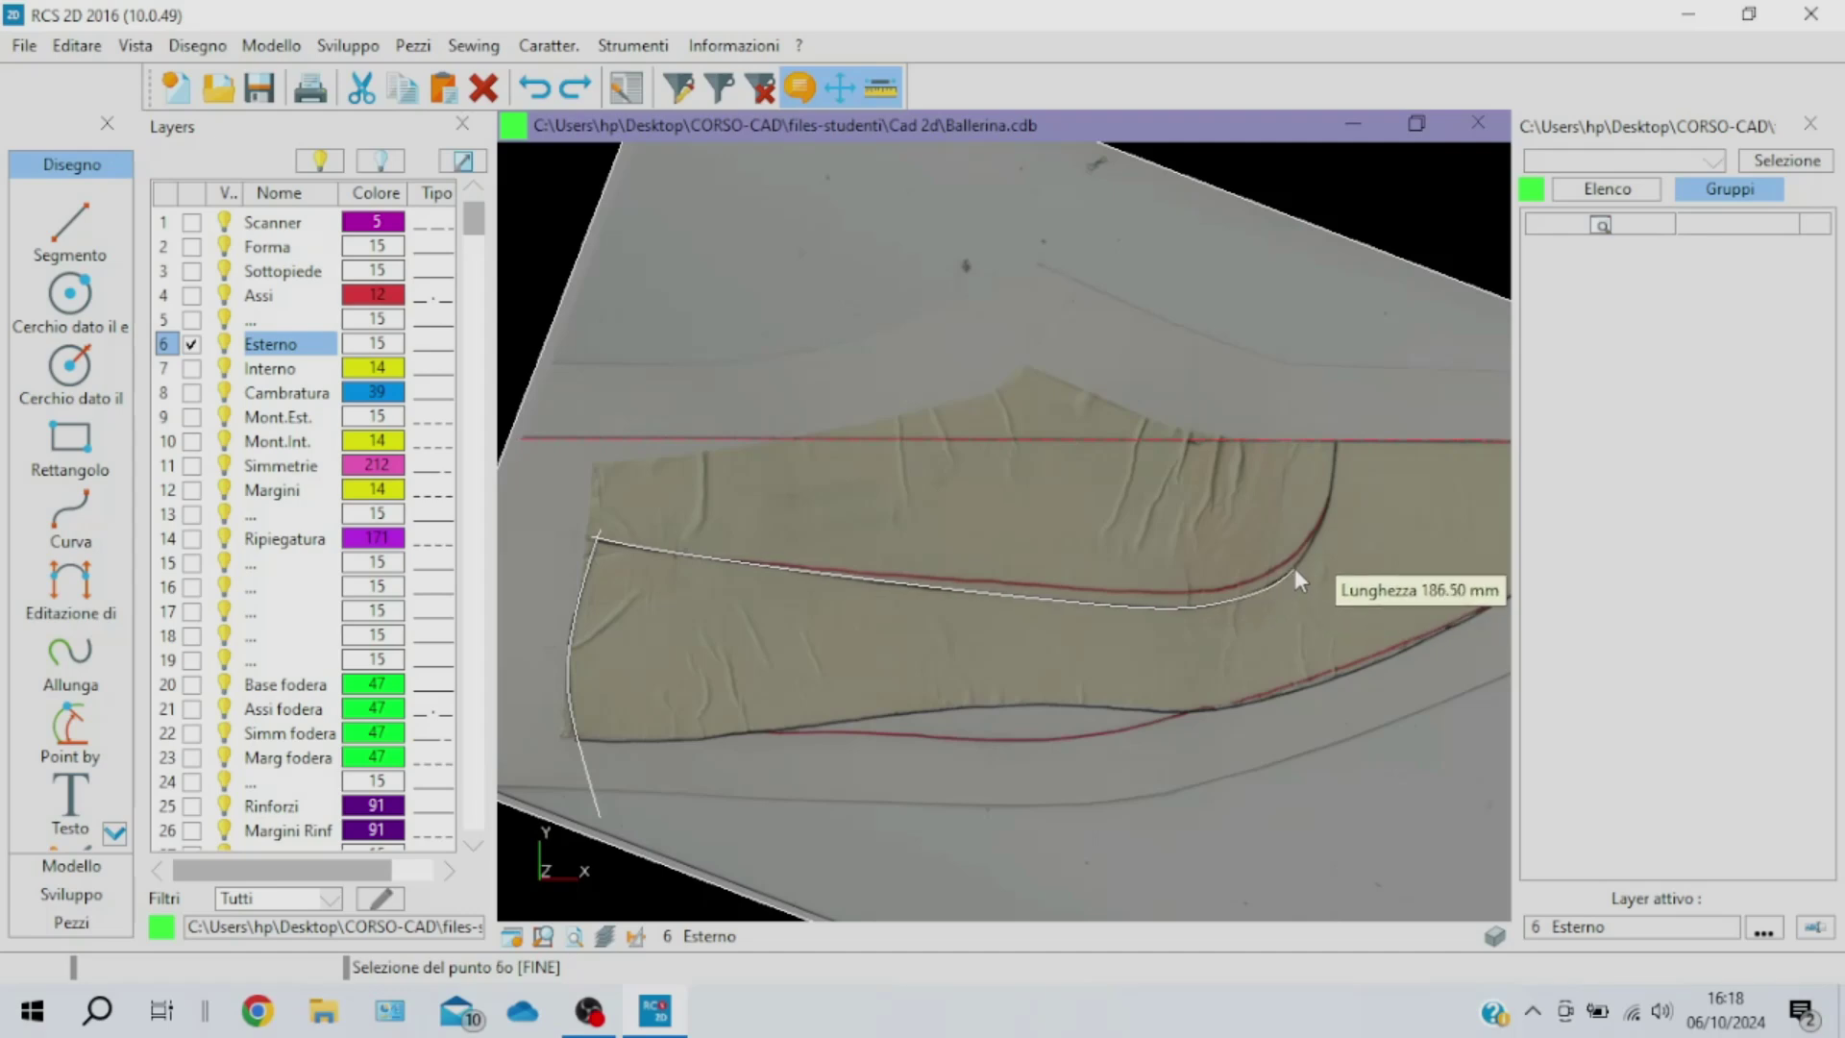
left_click(1322, 526)
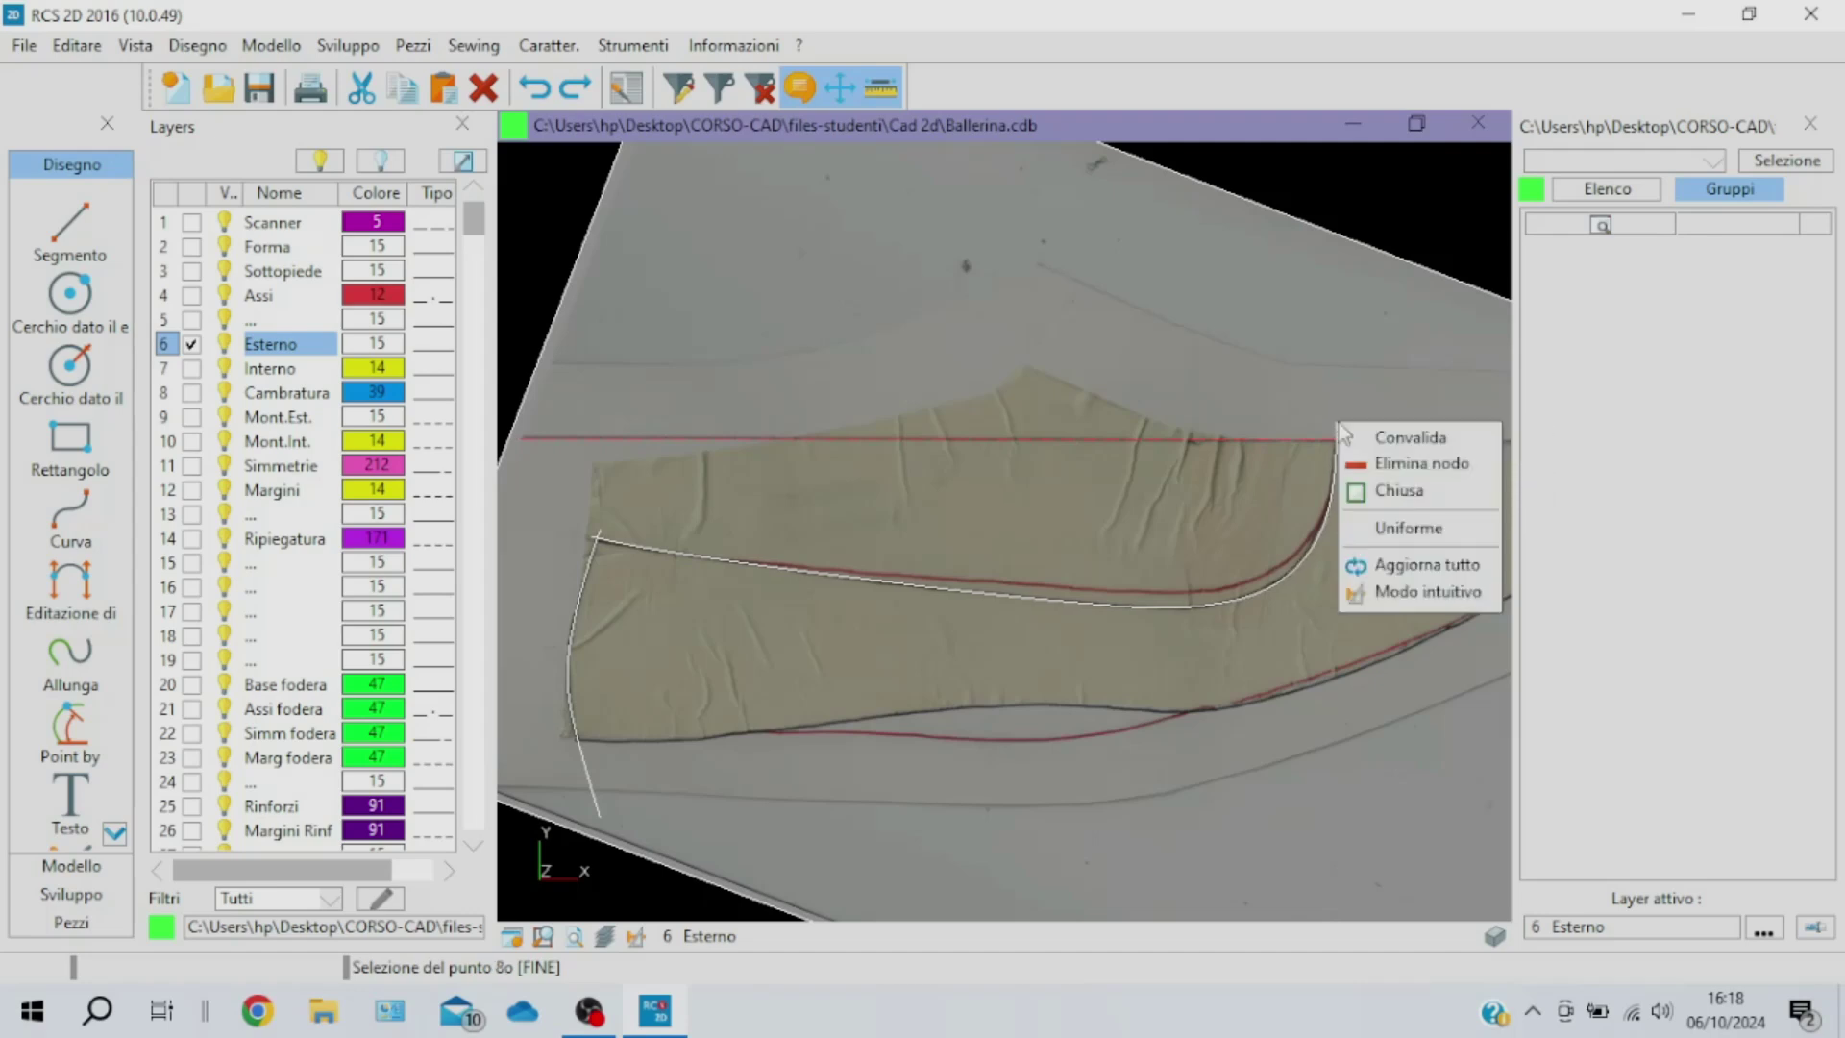
right_click(1339, 423)
Validate the upper curve and start a white curve along the lower edge from the bottom-left corner
left_click(1356, 439)
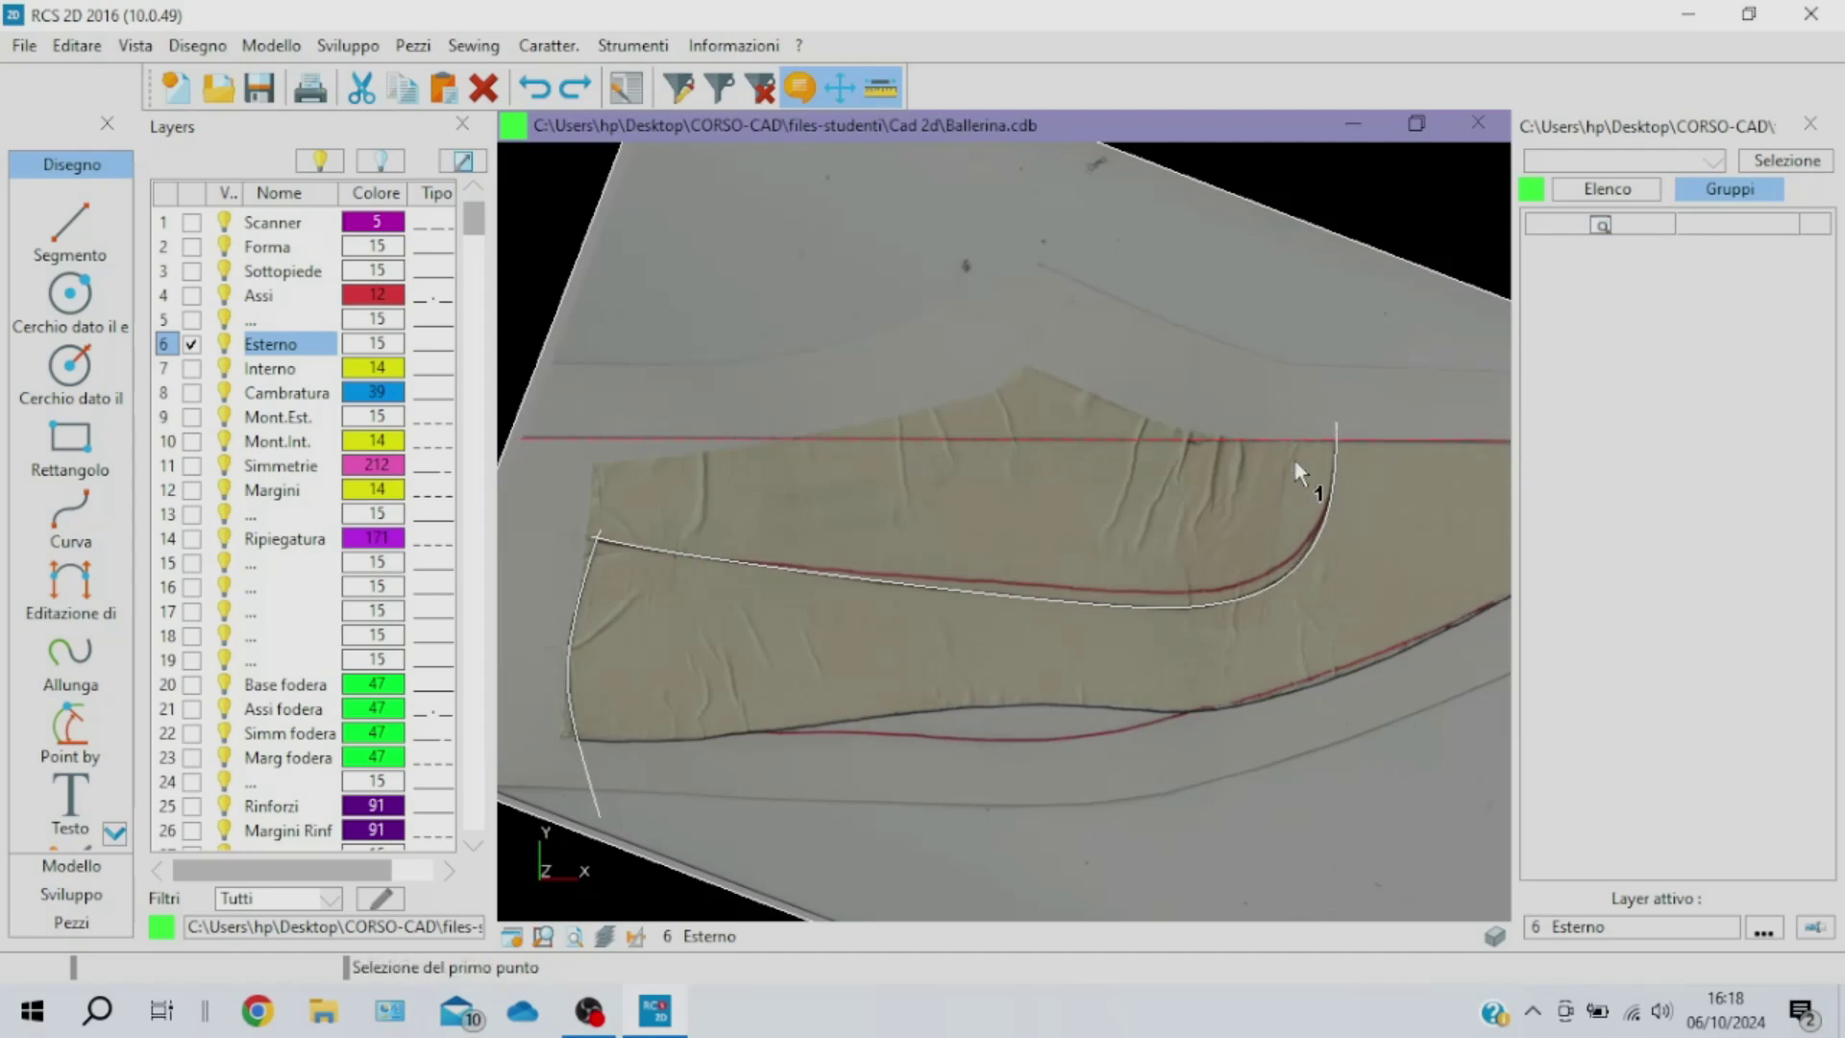
left_click(570, 740)
left_click(654, 742)
left_click(730, 732)
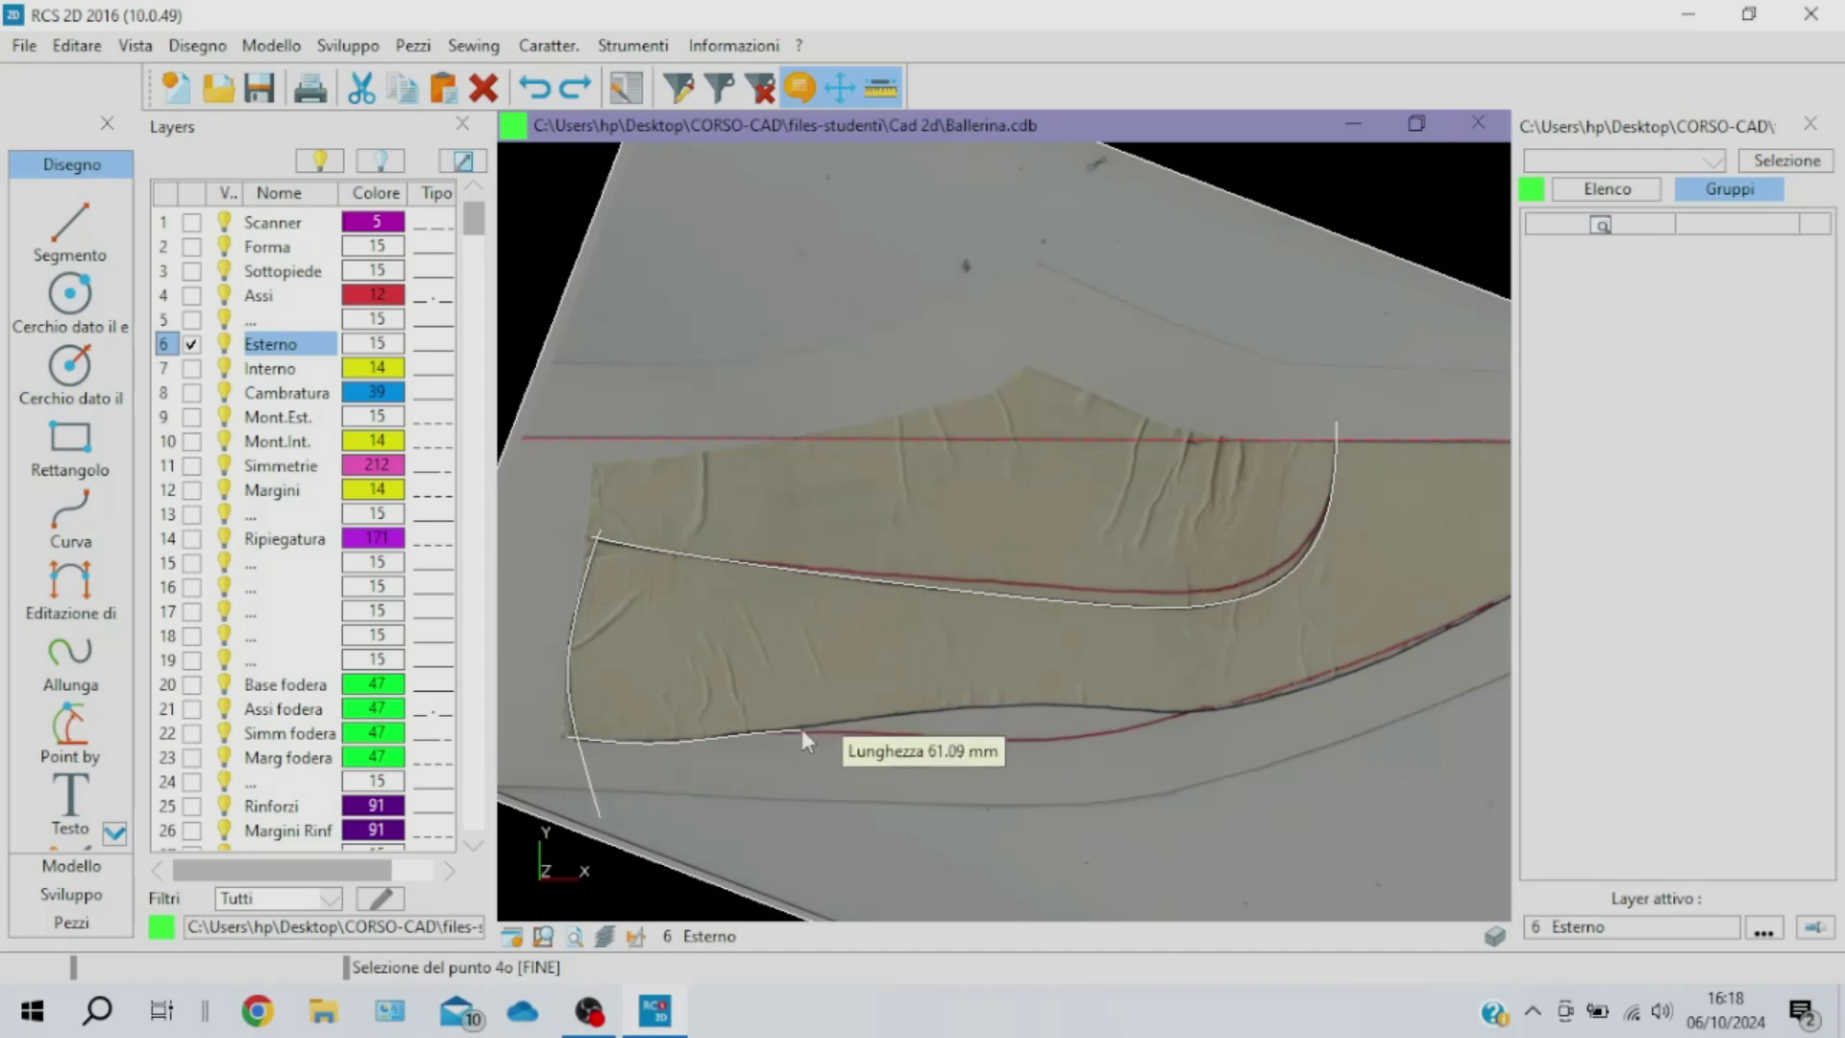
left_click(913, 715)
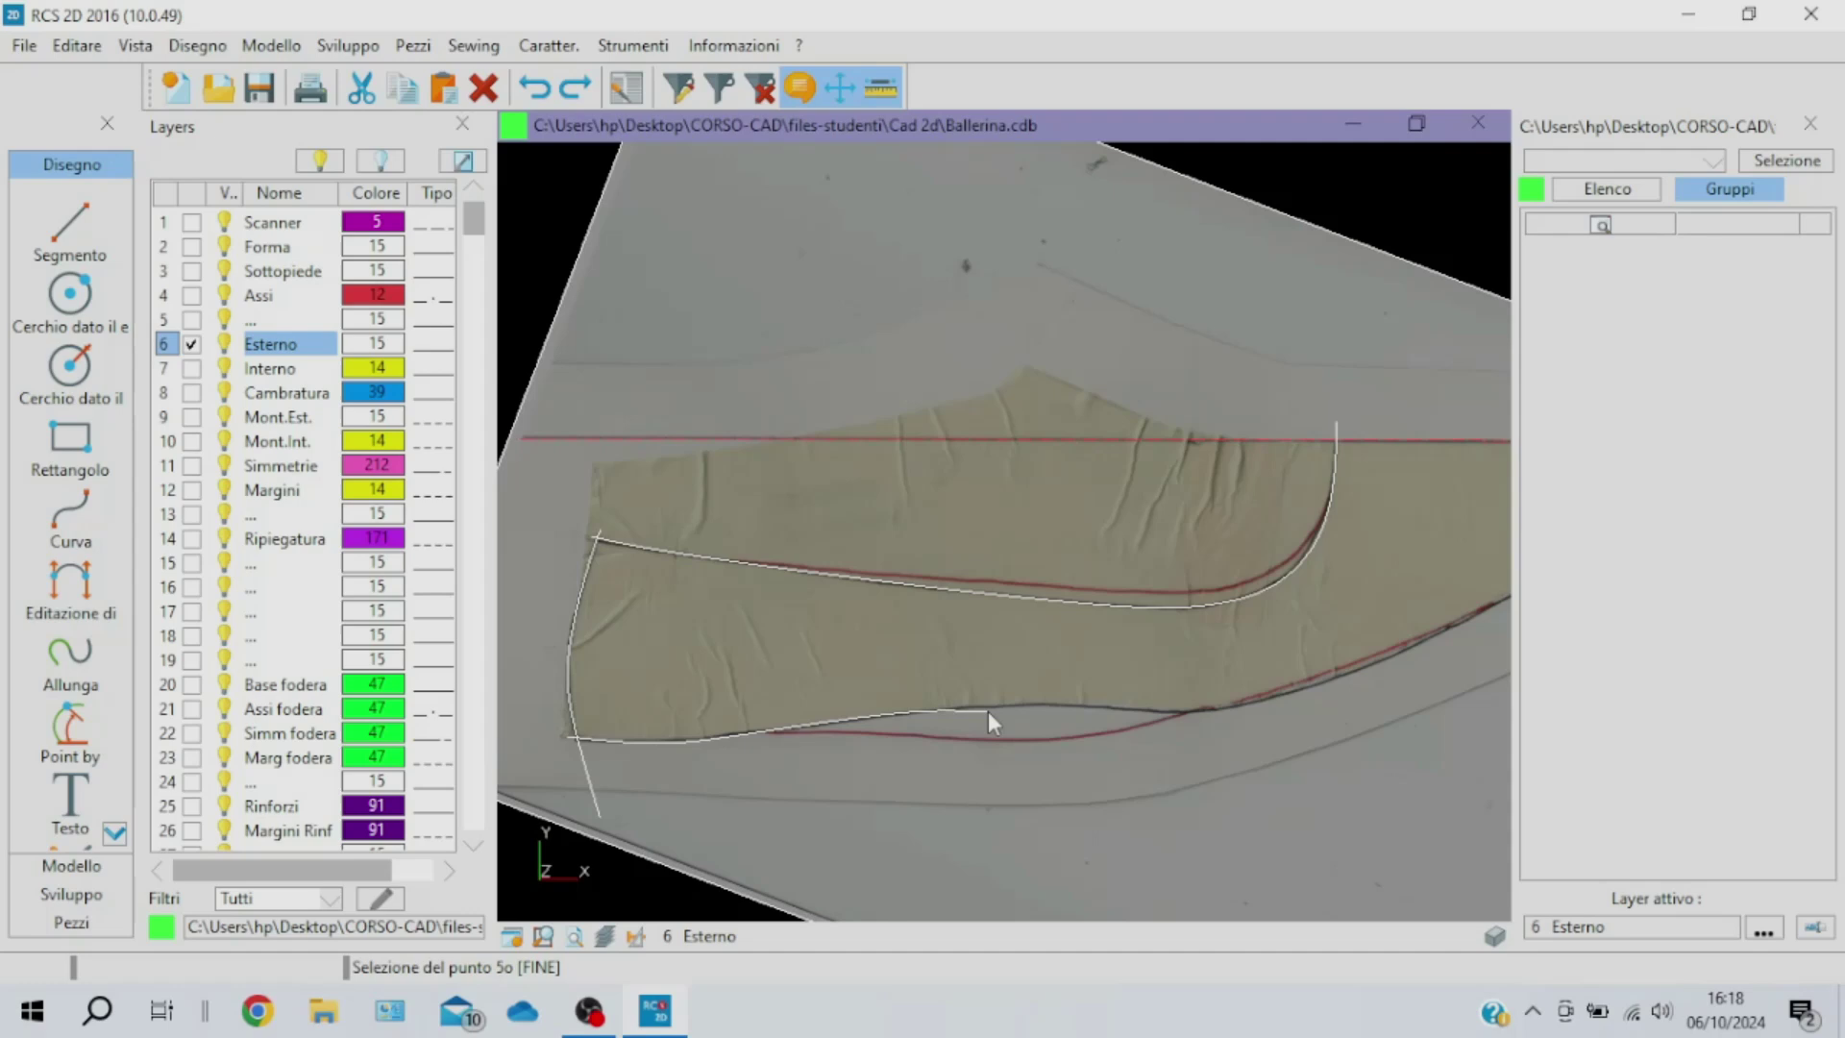
left_click(1052, 705)
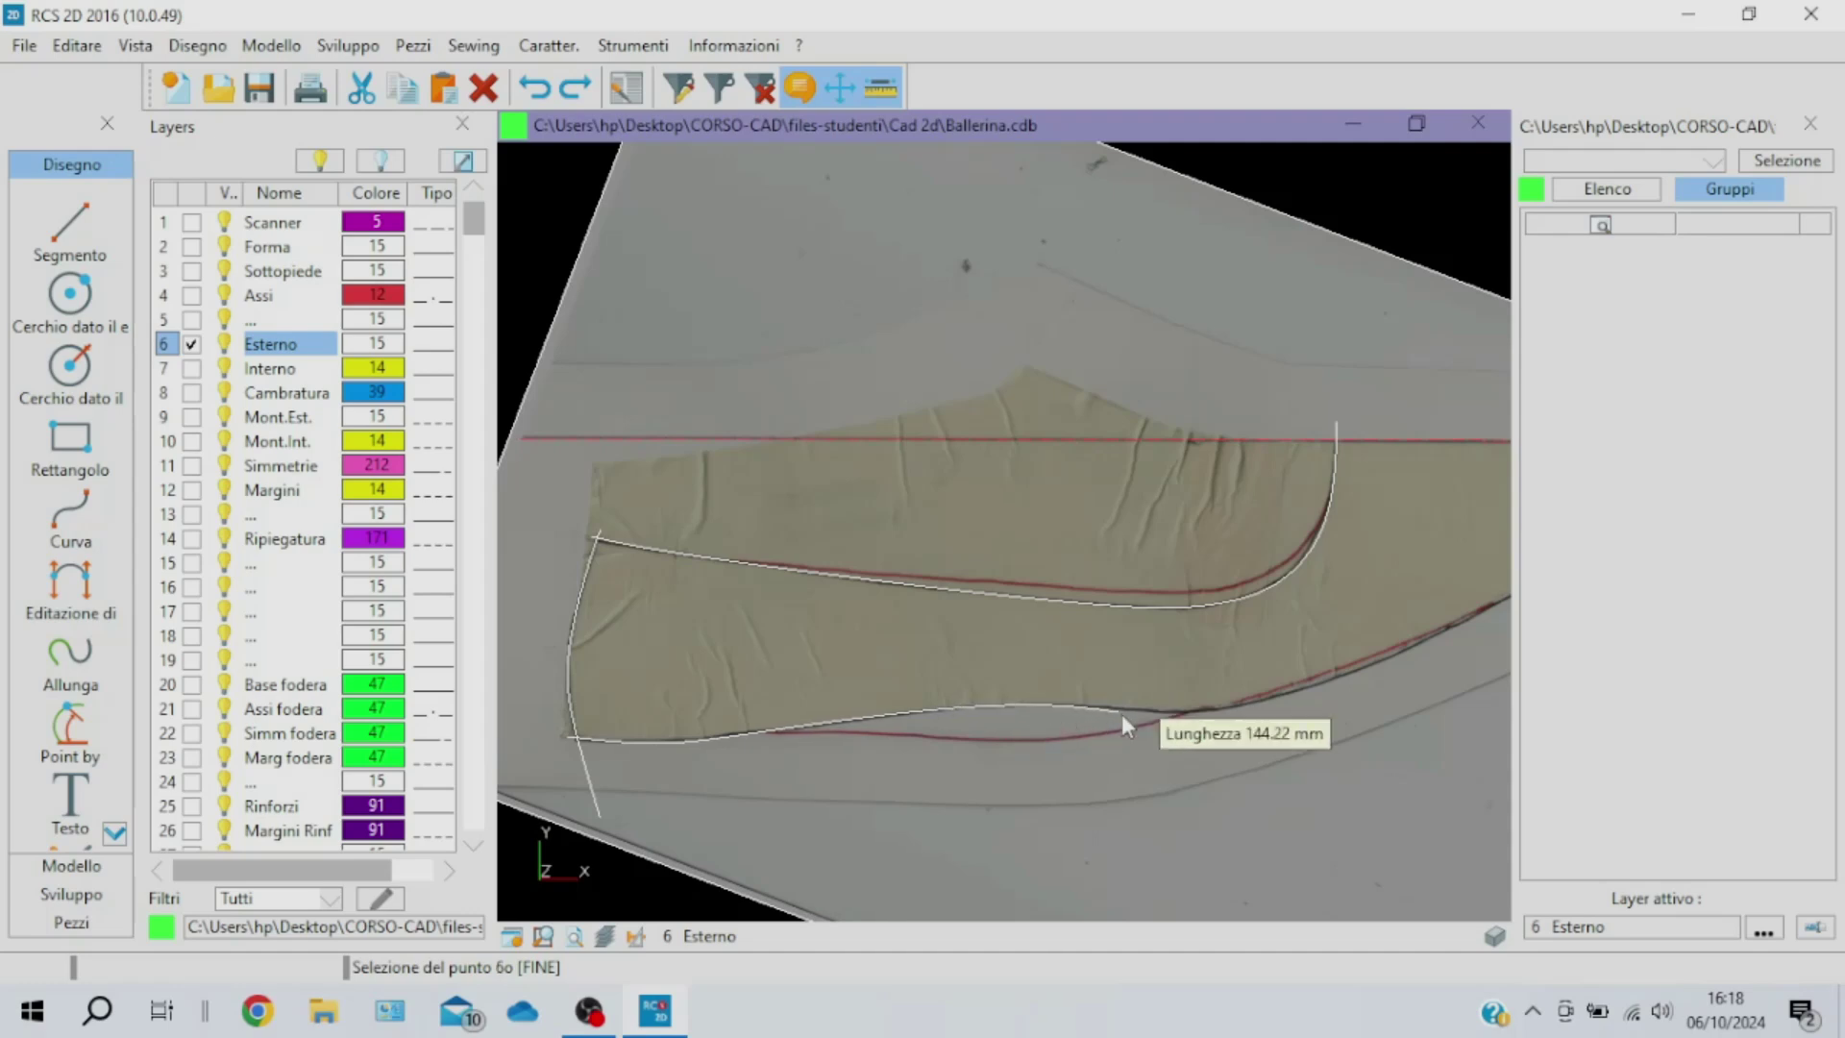
left_click(1191, 712)
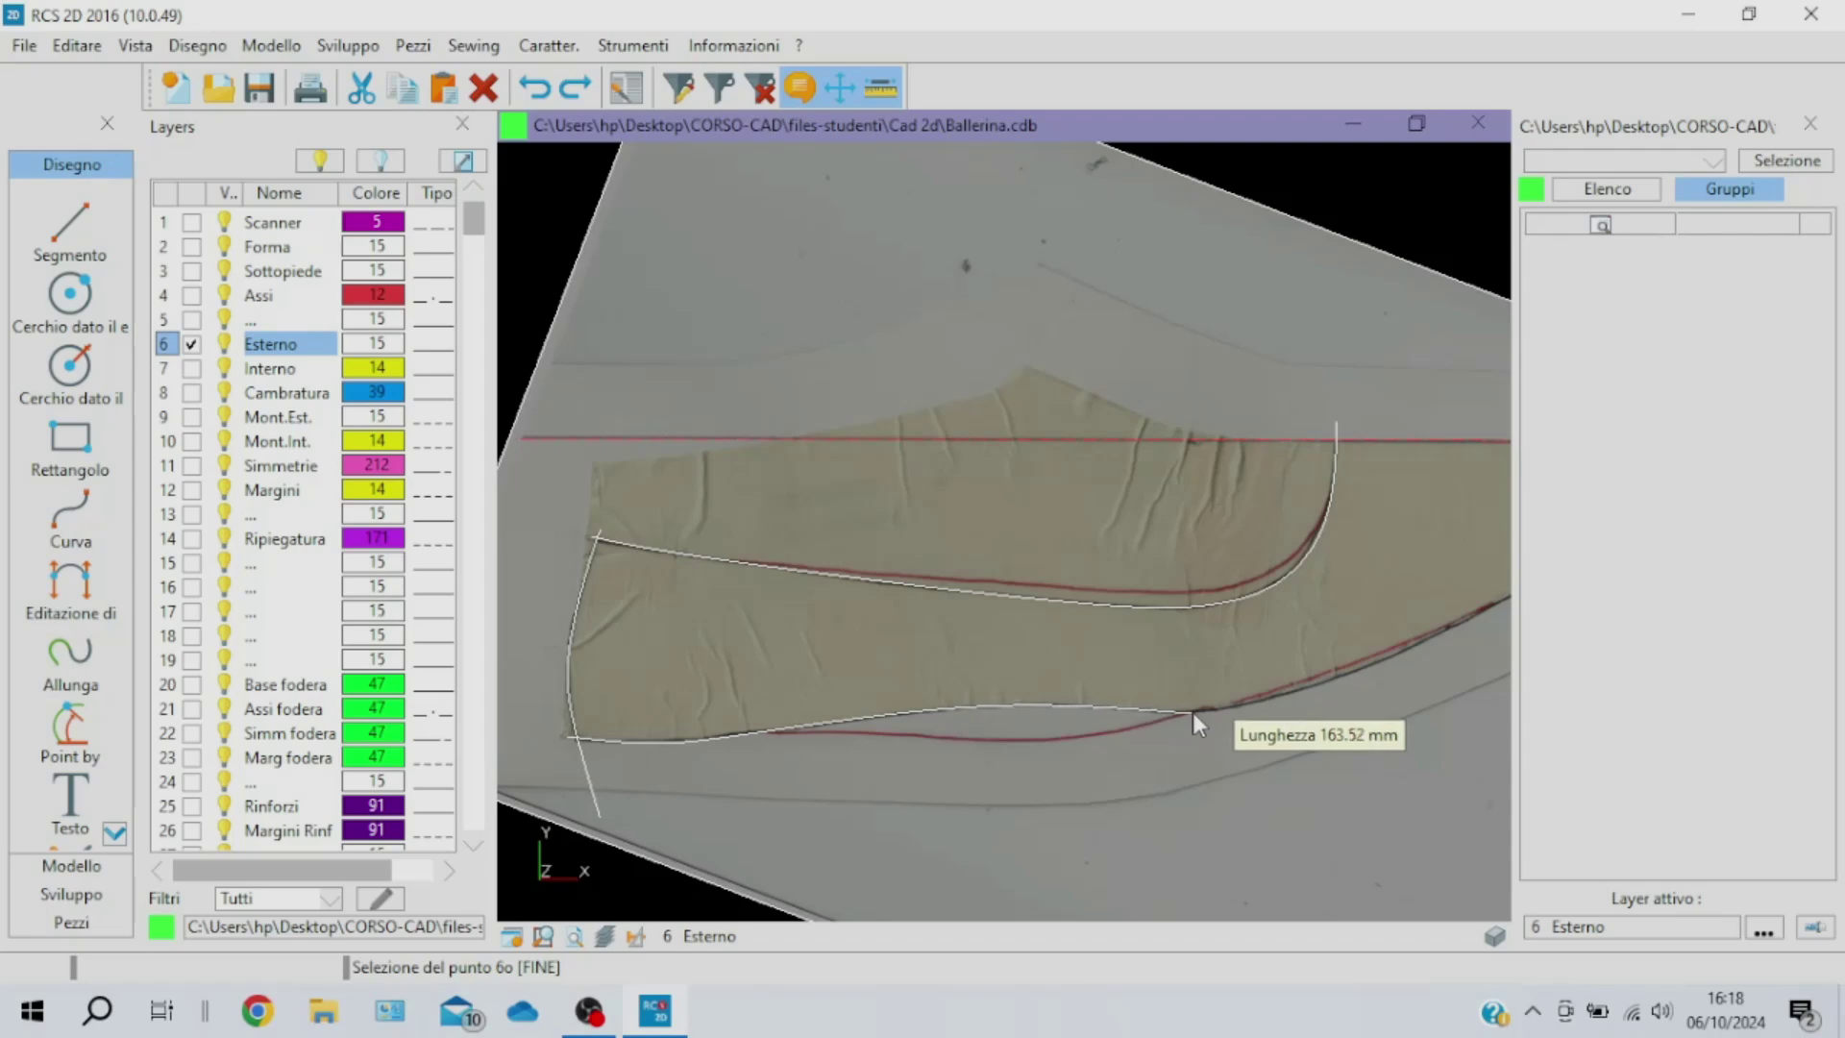
left_click(1250, 704)
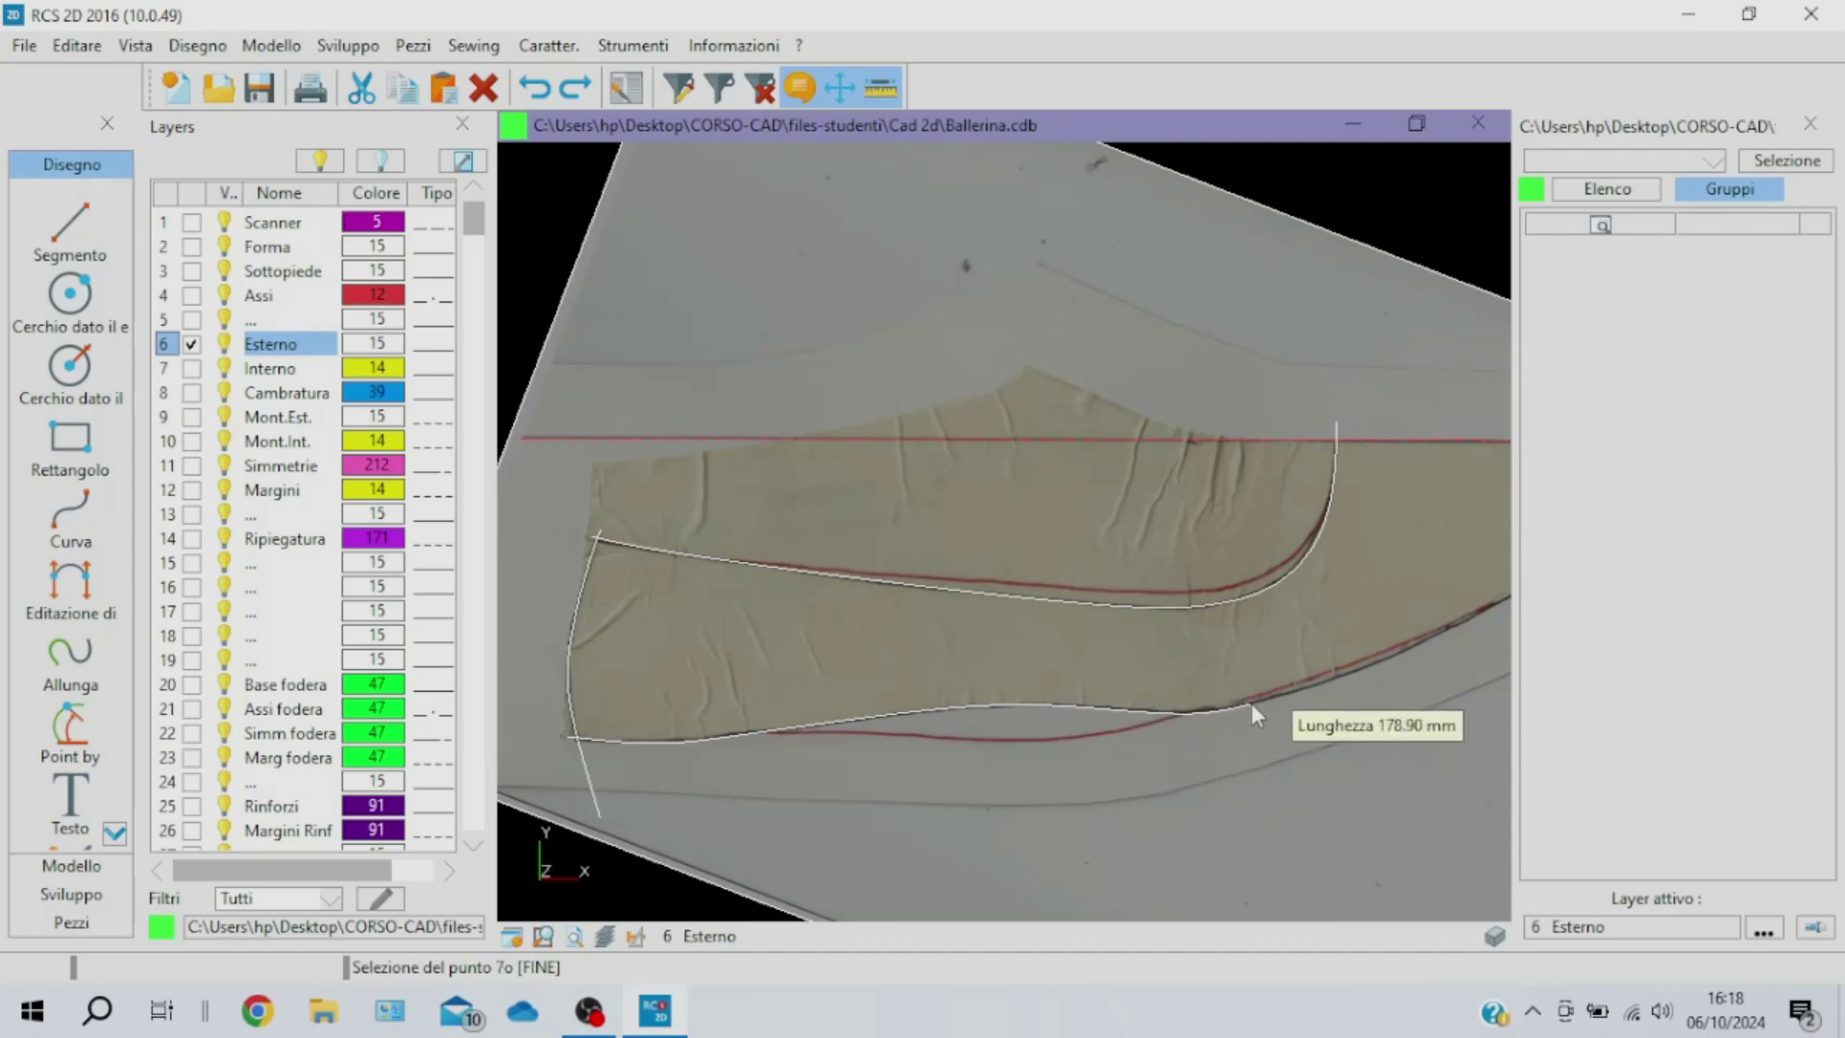
left_click(1368, 667)
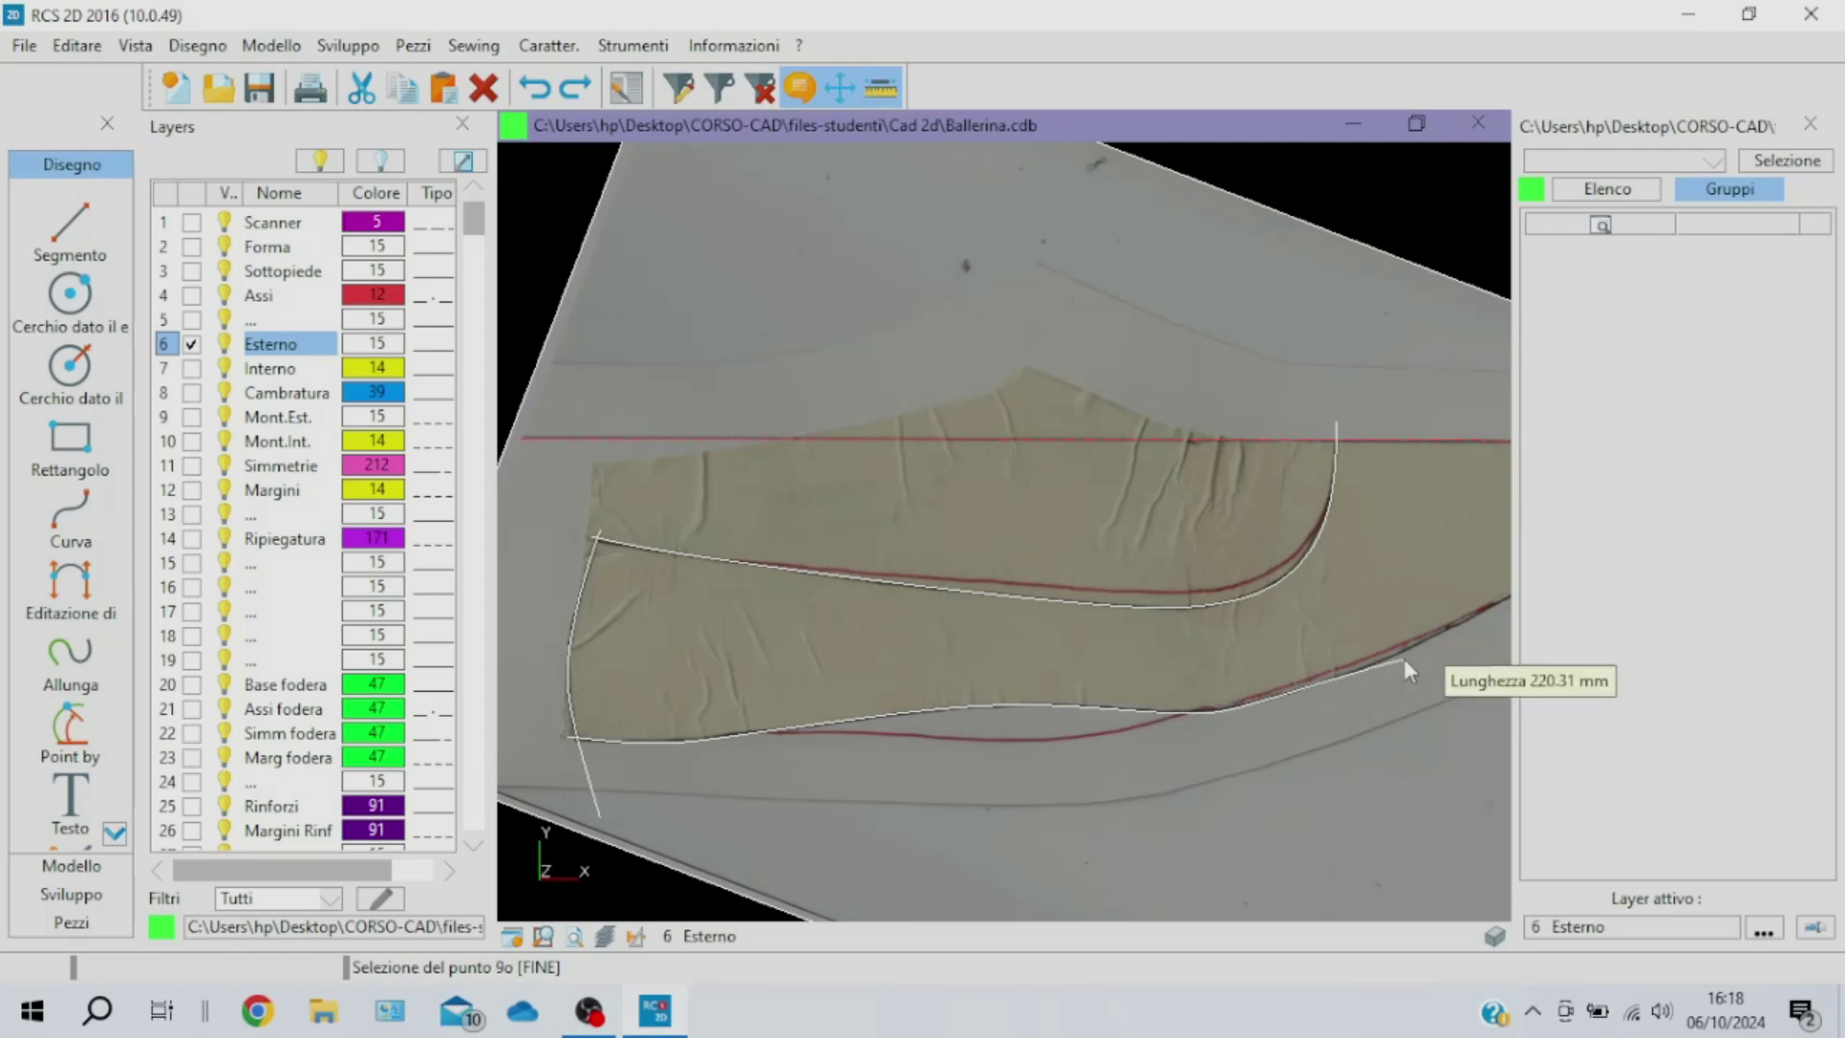
left_click(1482, 612)
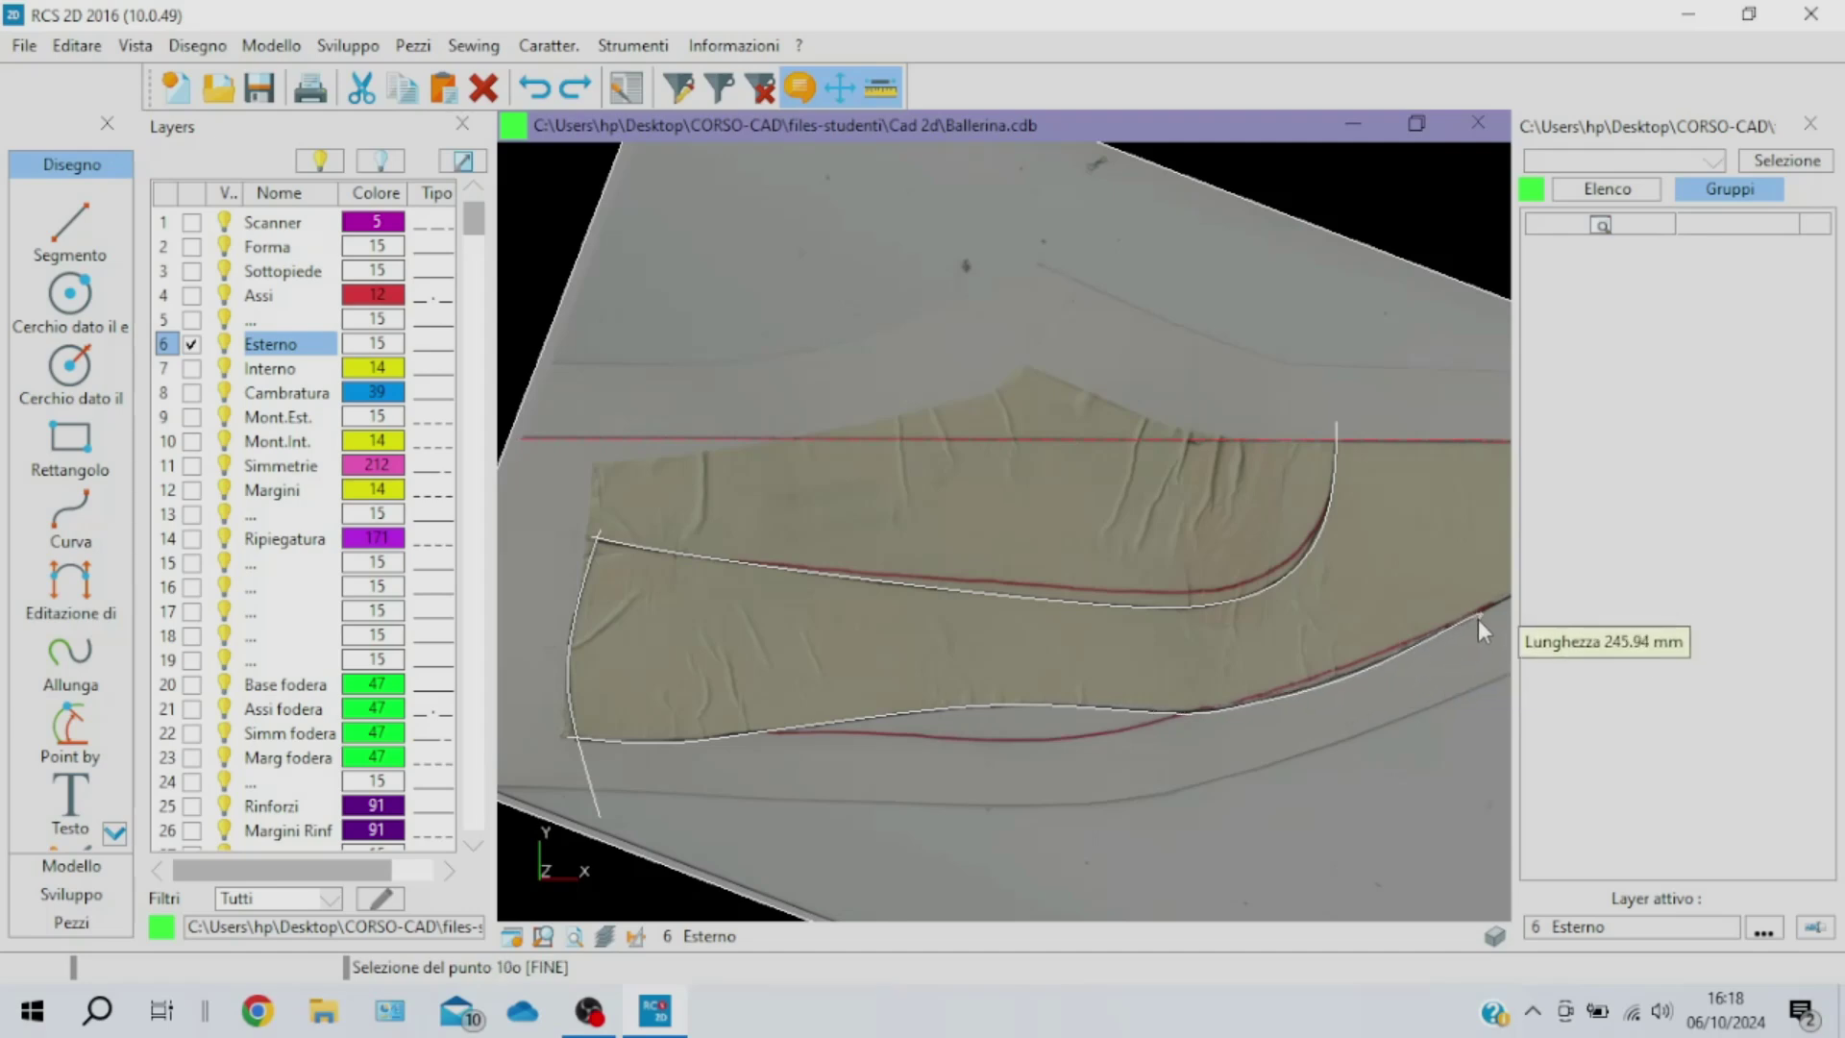
Continue the lower curve round the heel to the axis line (295.51 mm), then make Interno active
middle_click_drag(1399, 647, 1107, 715)
left_click(1263, 638)
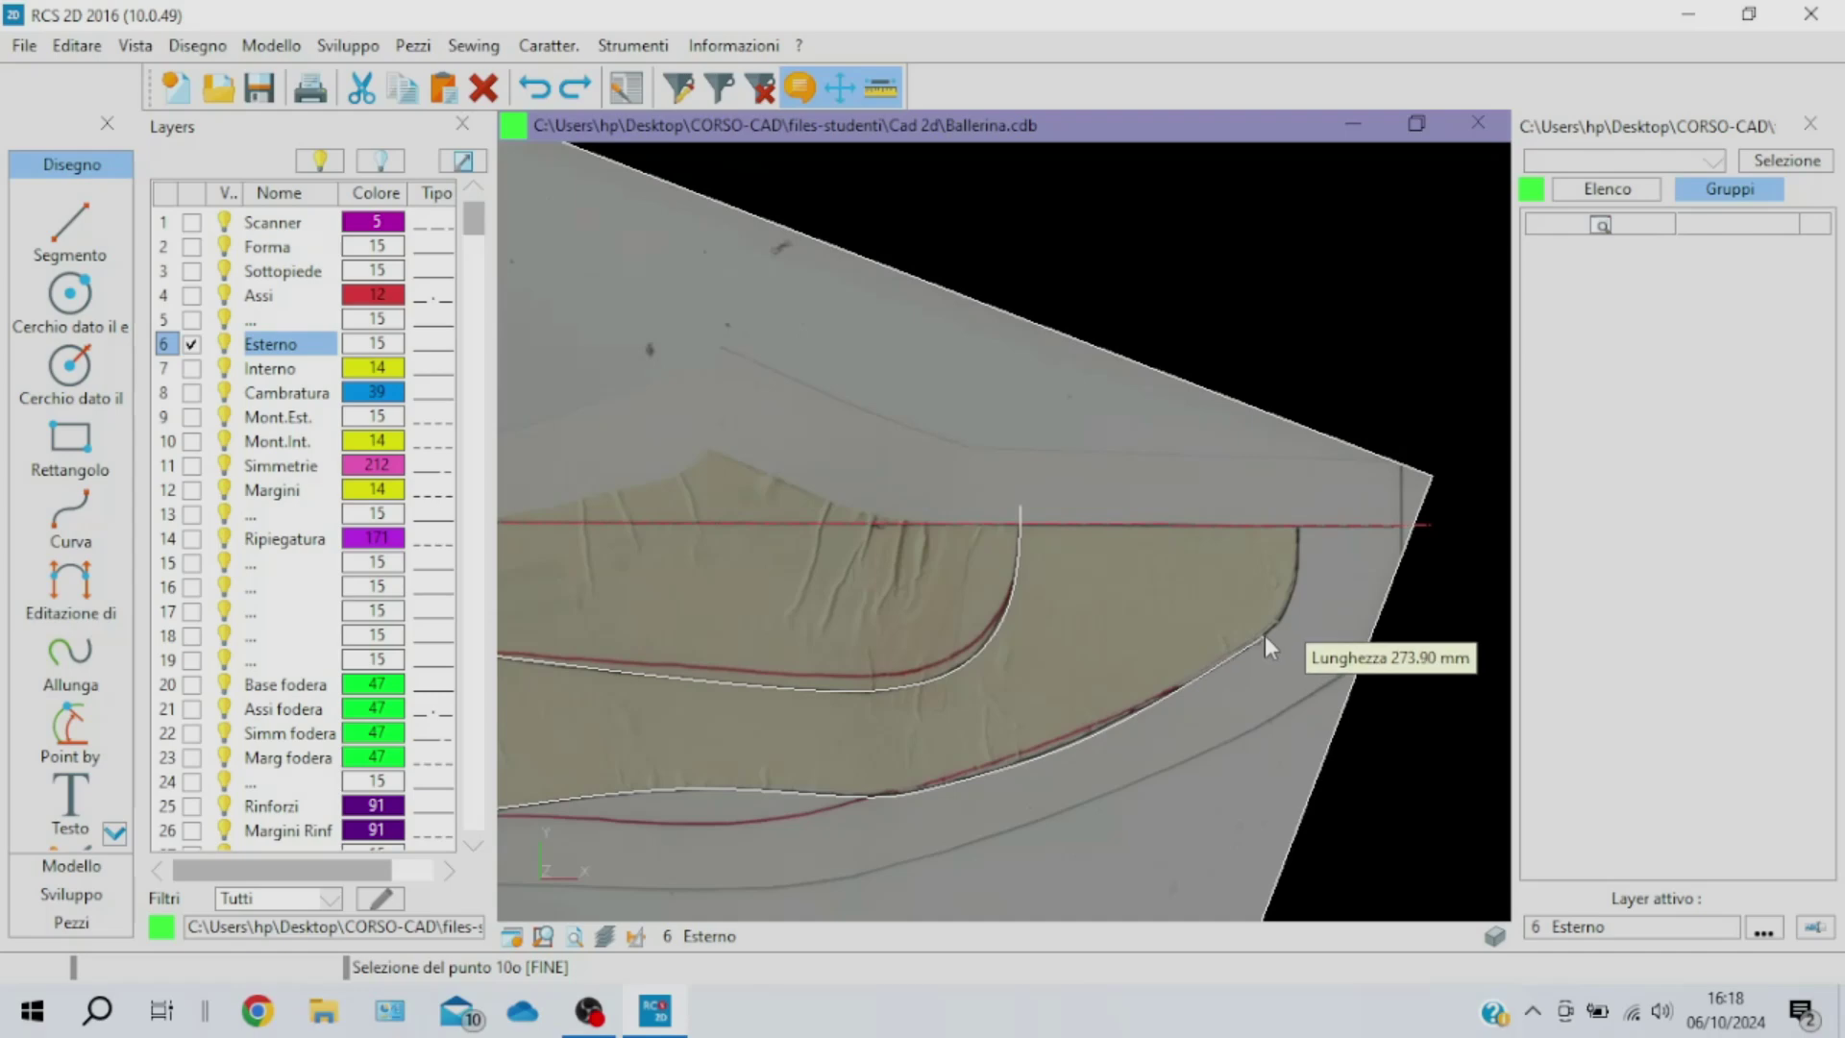
left_click(1297, 590)
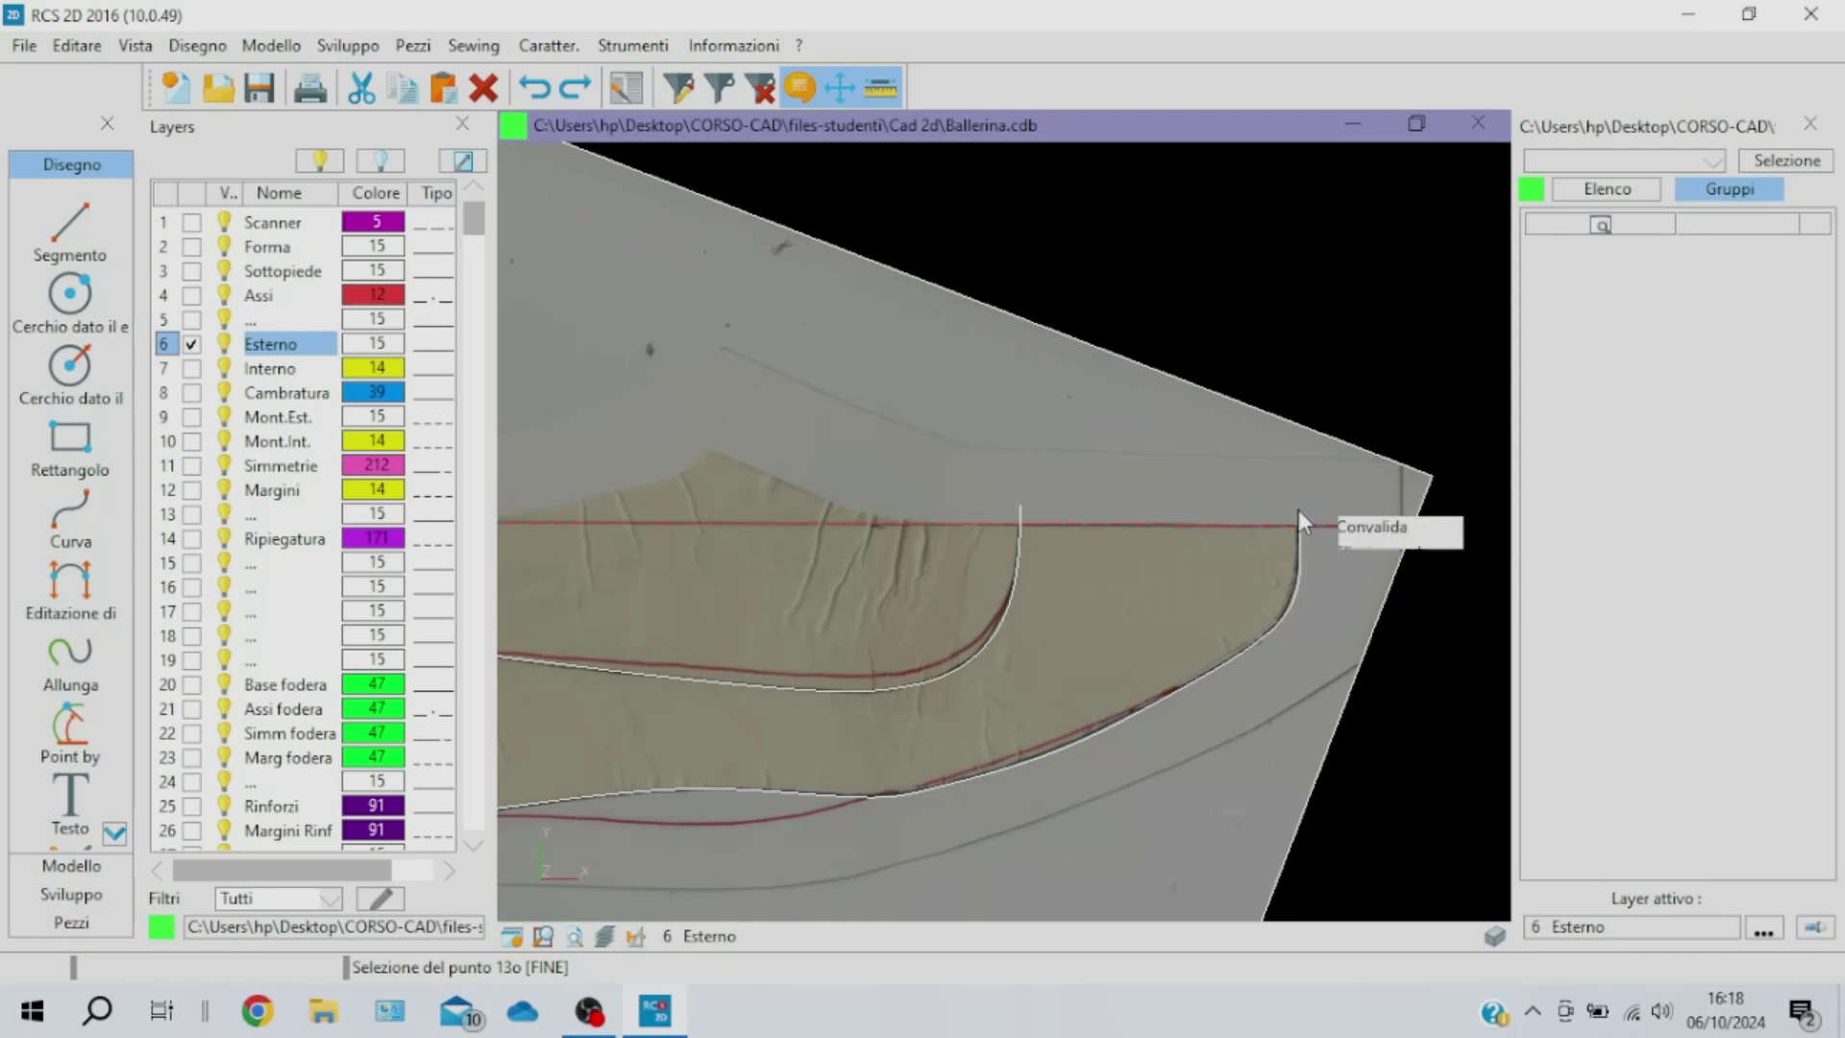
right_click(1299, 509)
left_click(1304, 521)
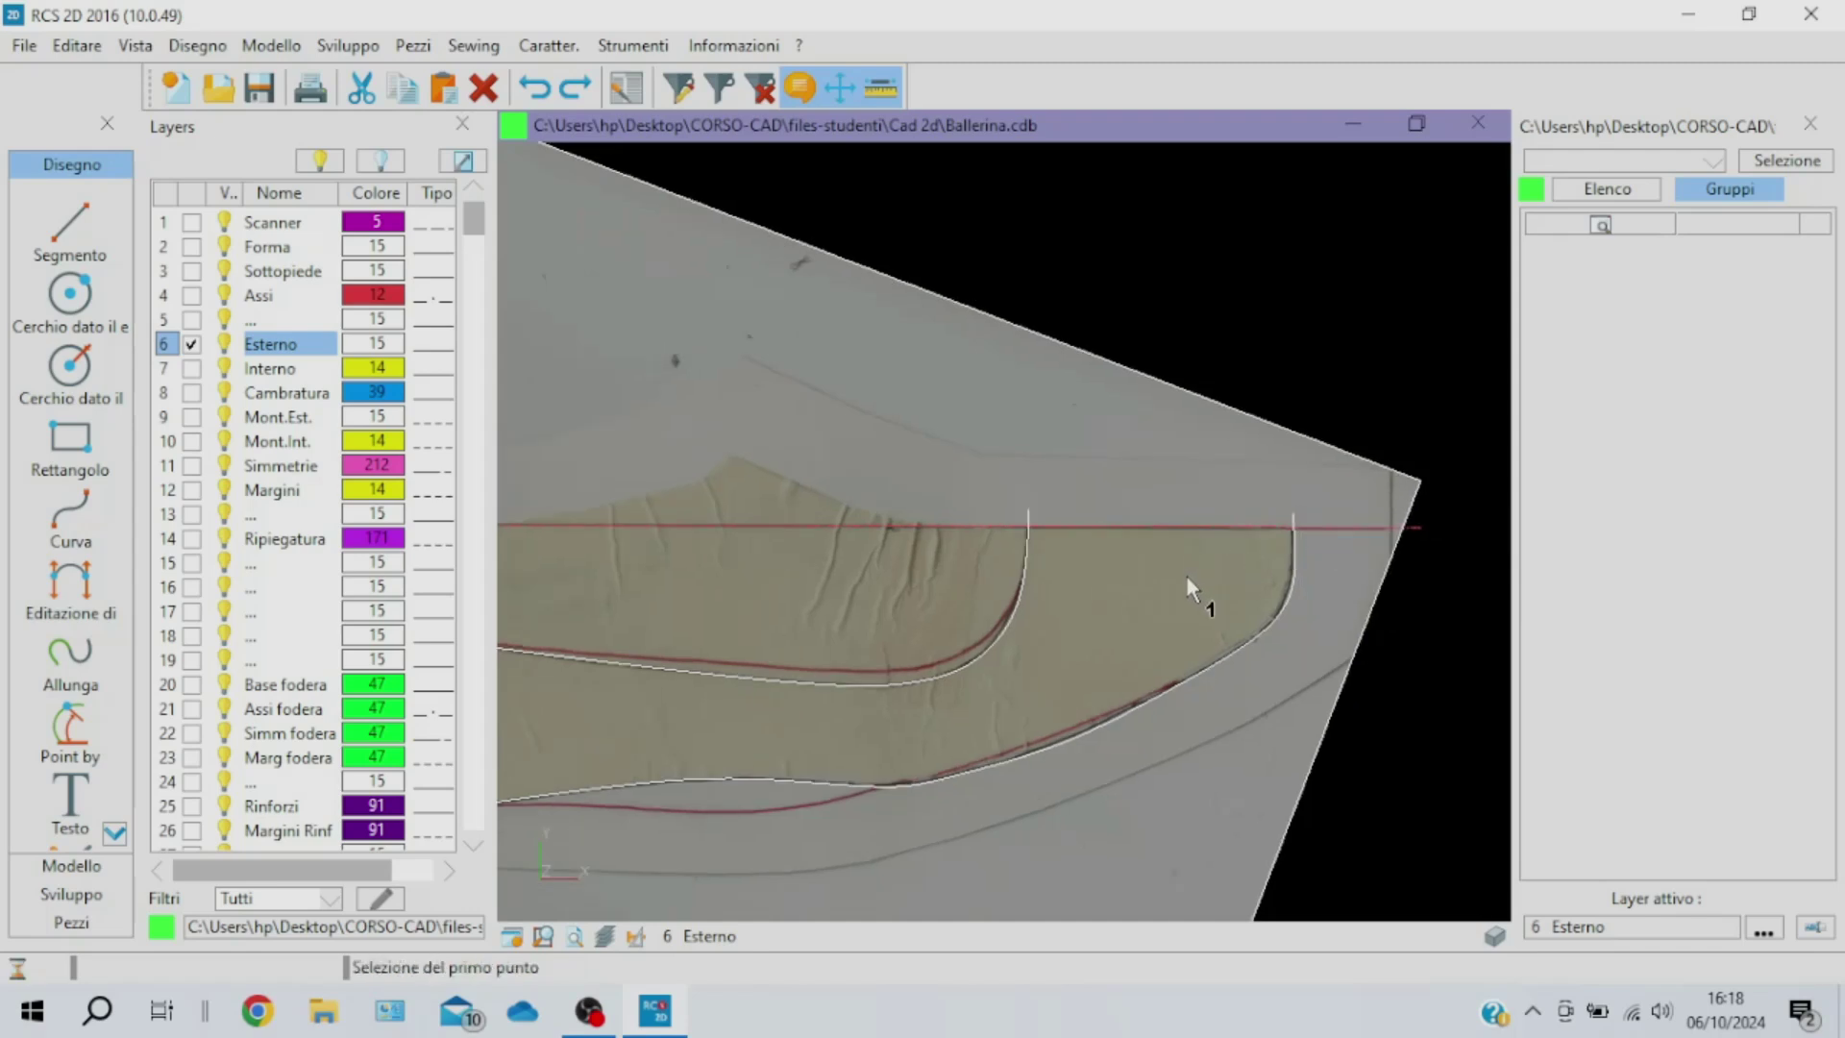
scroll(1189, 572, "down", 2)
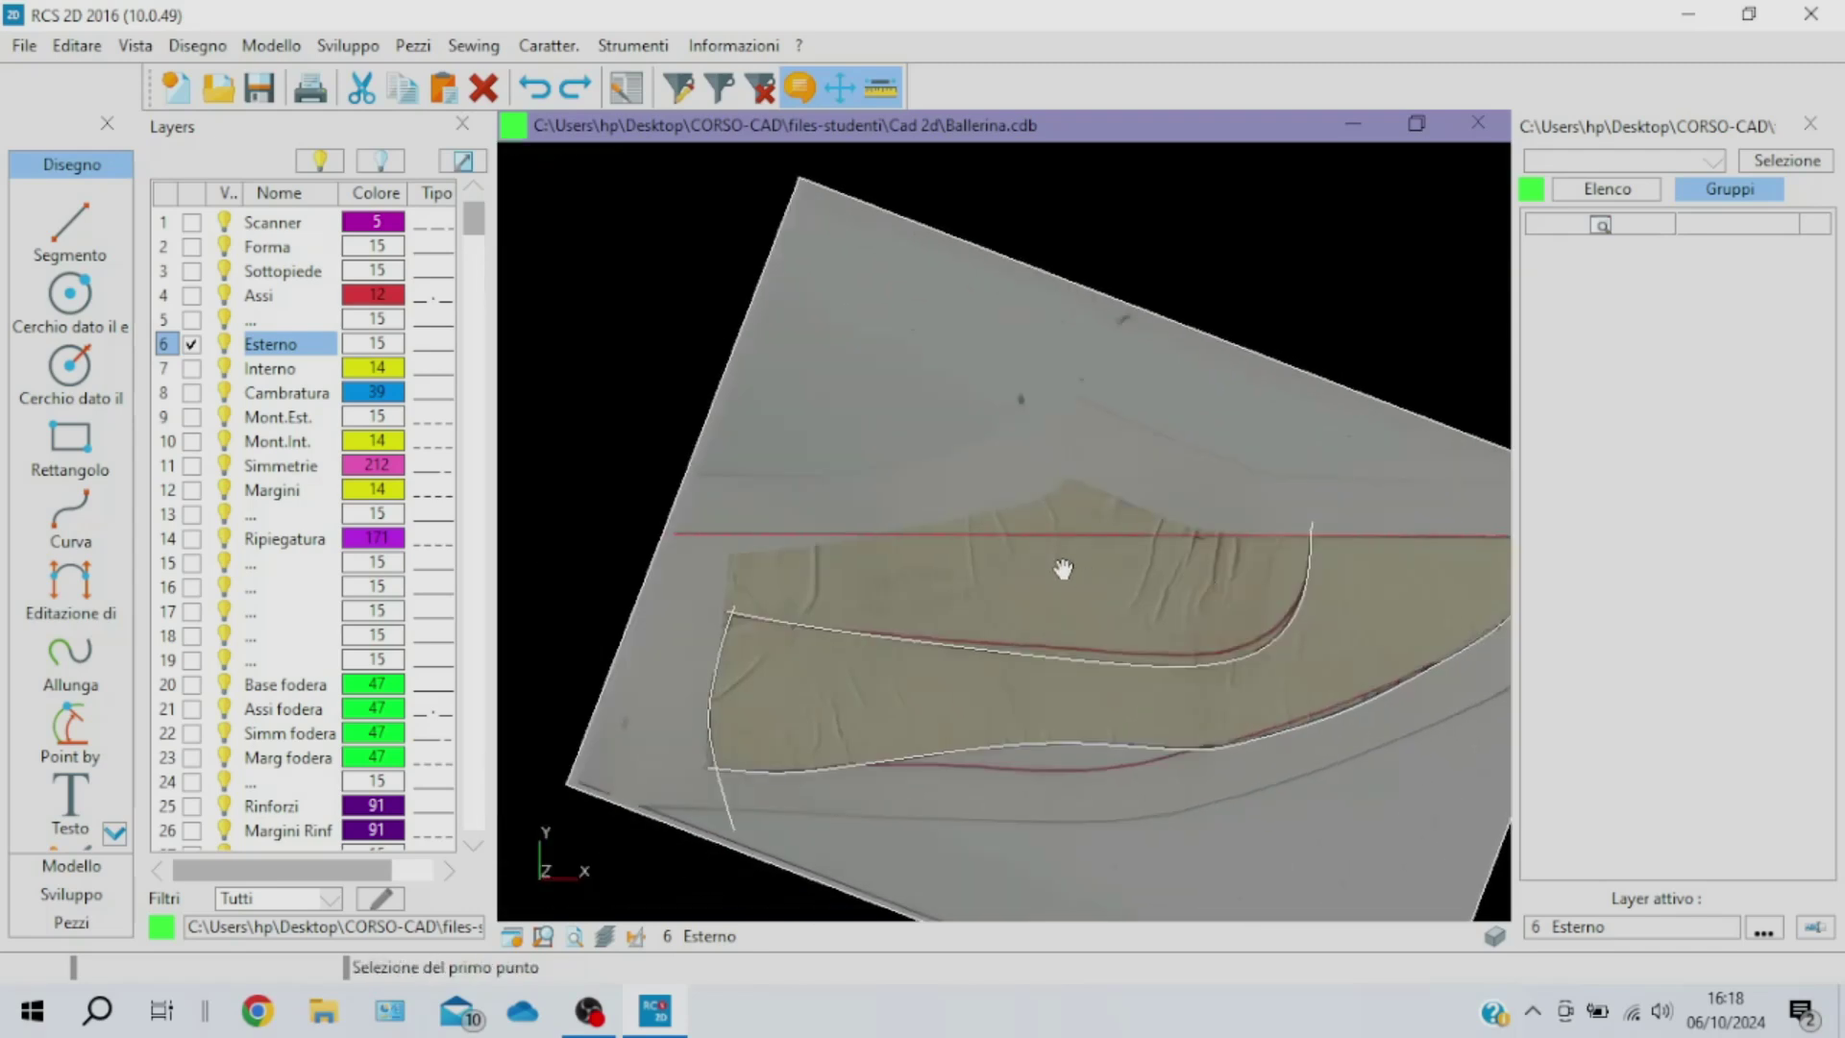
middle_click_drag(995, 590, 972, 535)
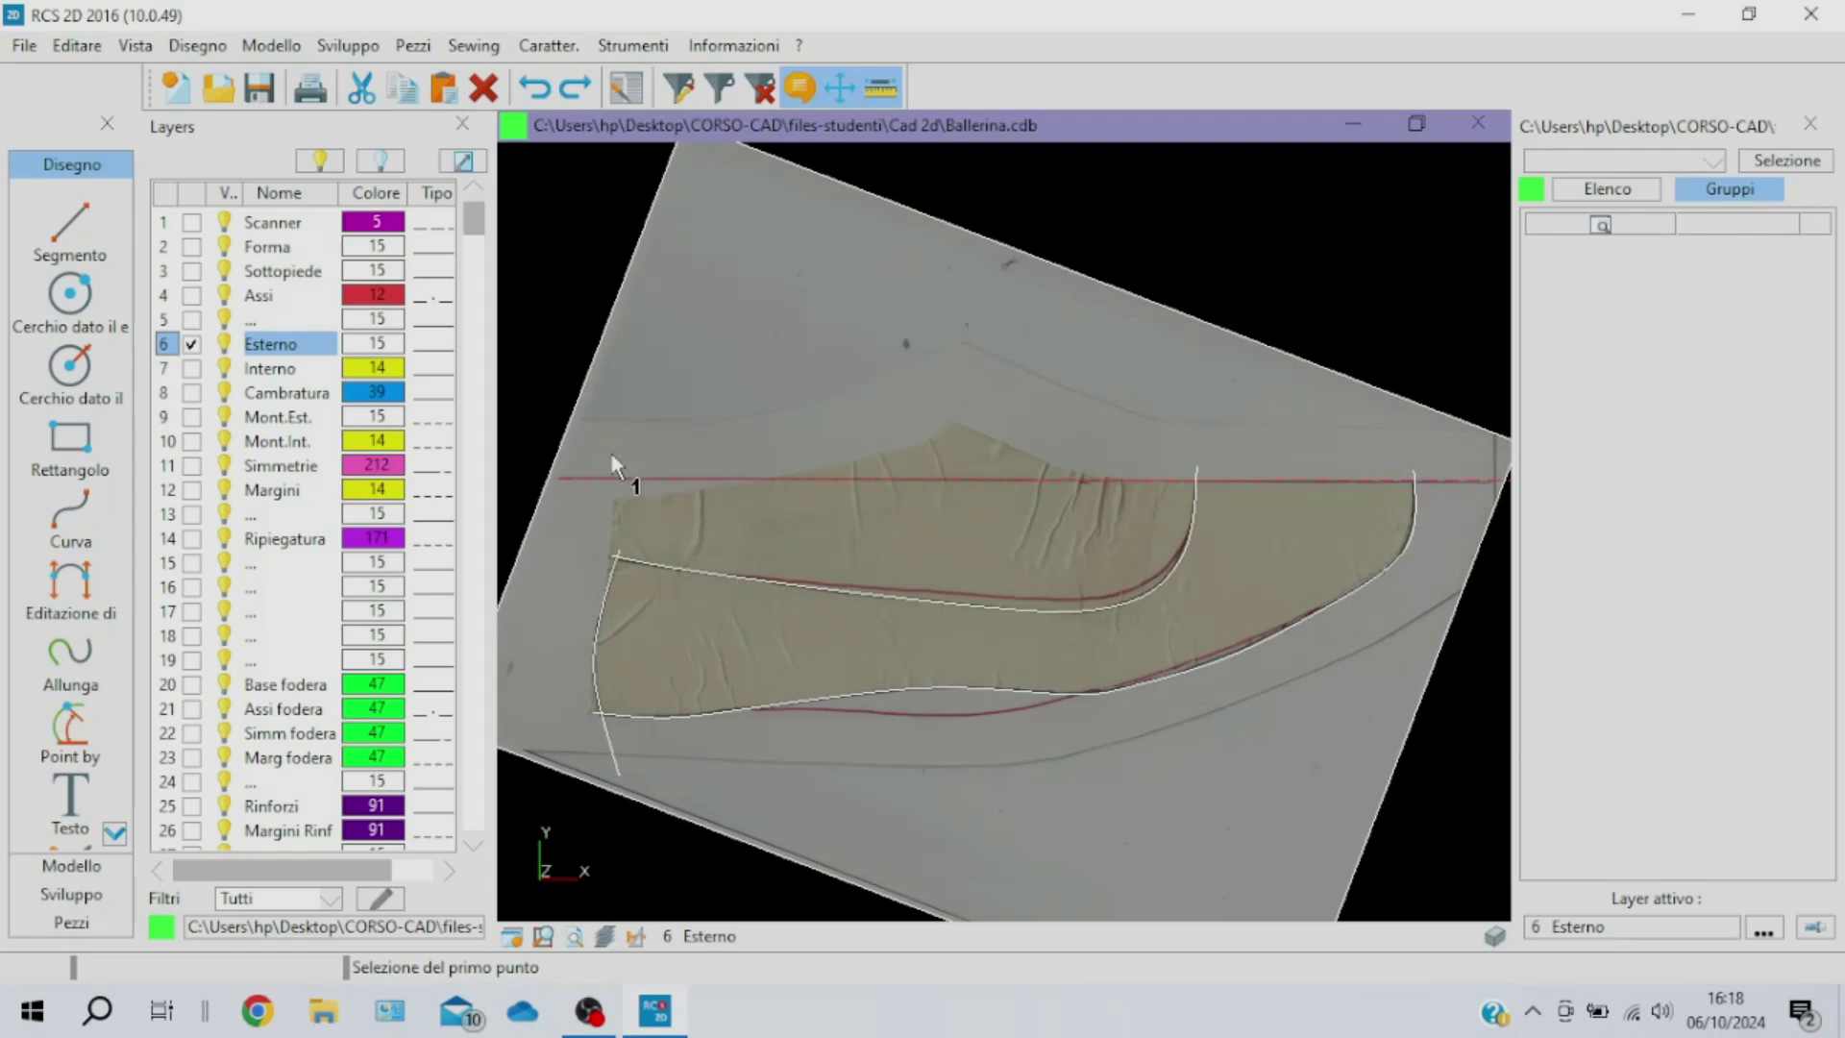
left_click(193, 371)
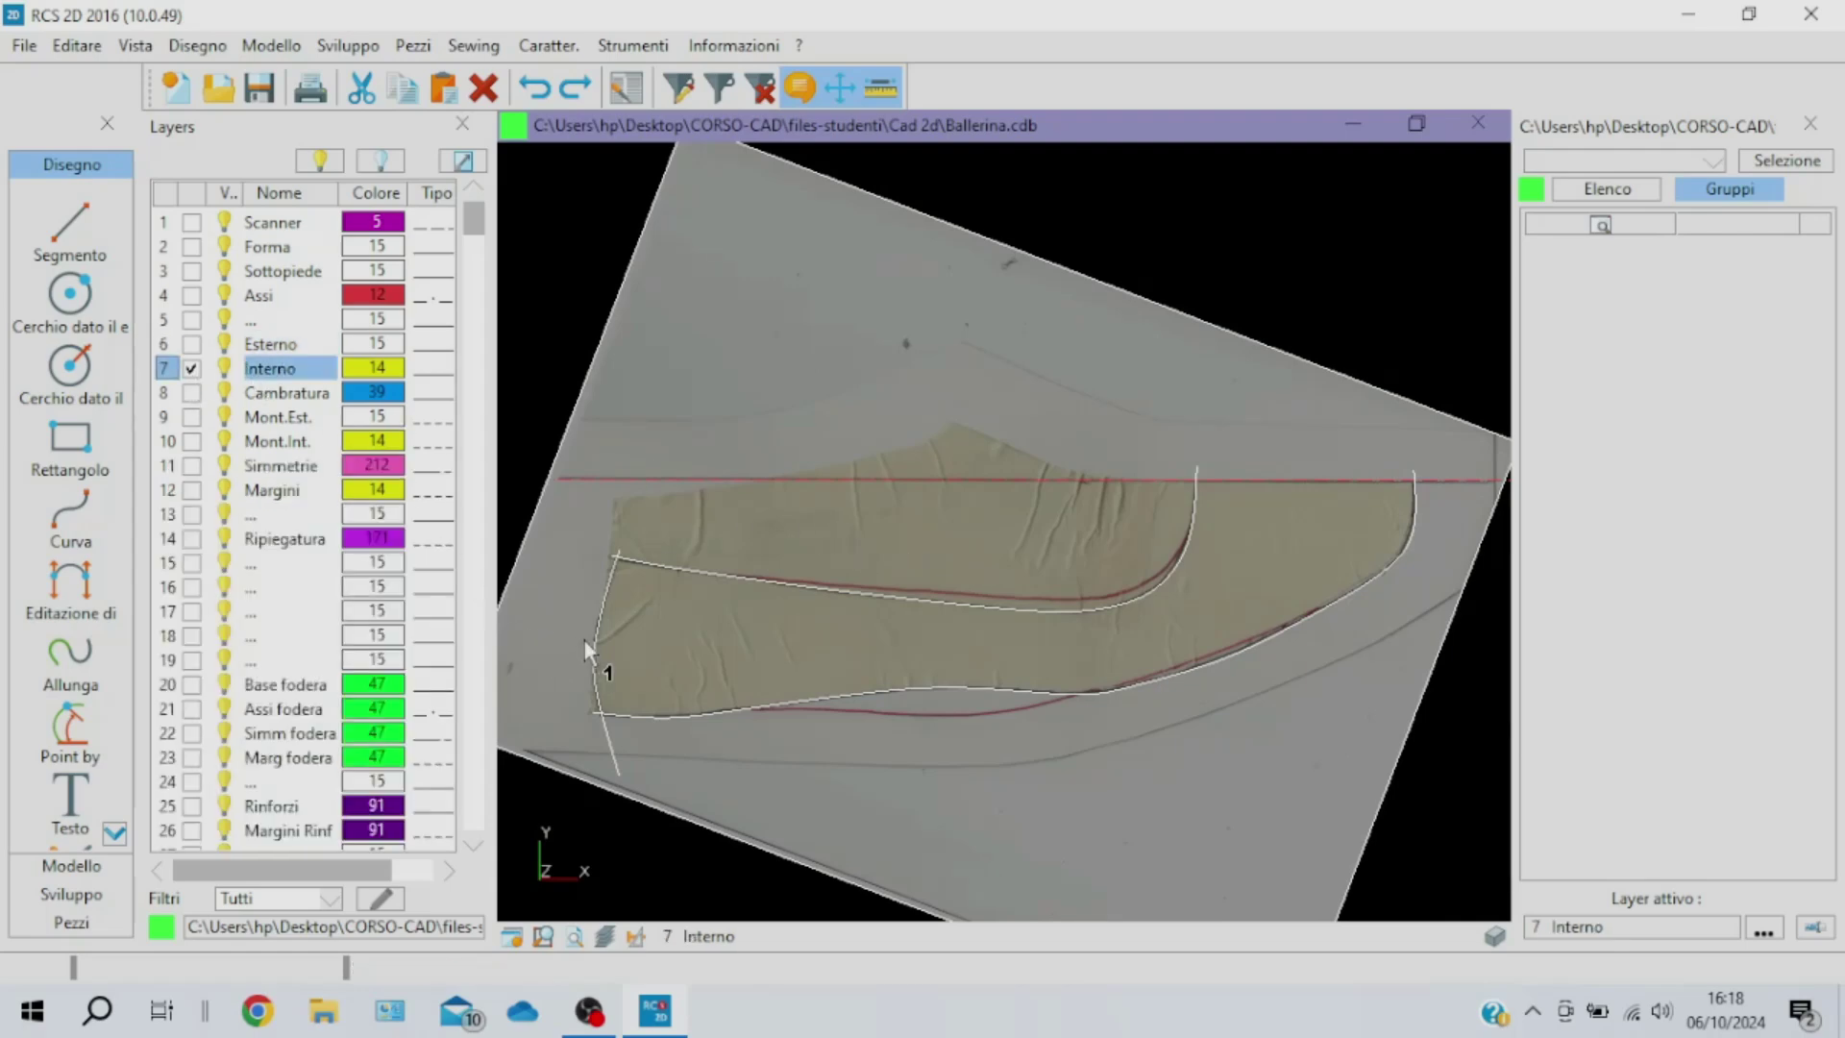
Trace an Interno curve from the upper-left endpoint along the inner edge up the back curve
scroll(607, 567, "up", 1)
scroll(613, 569, "up", 1)
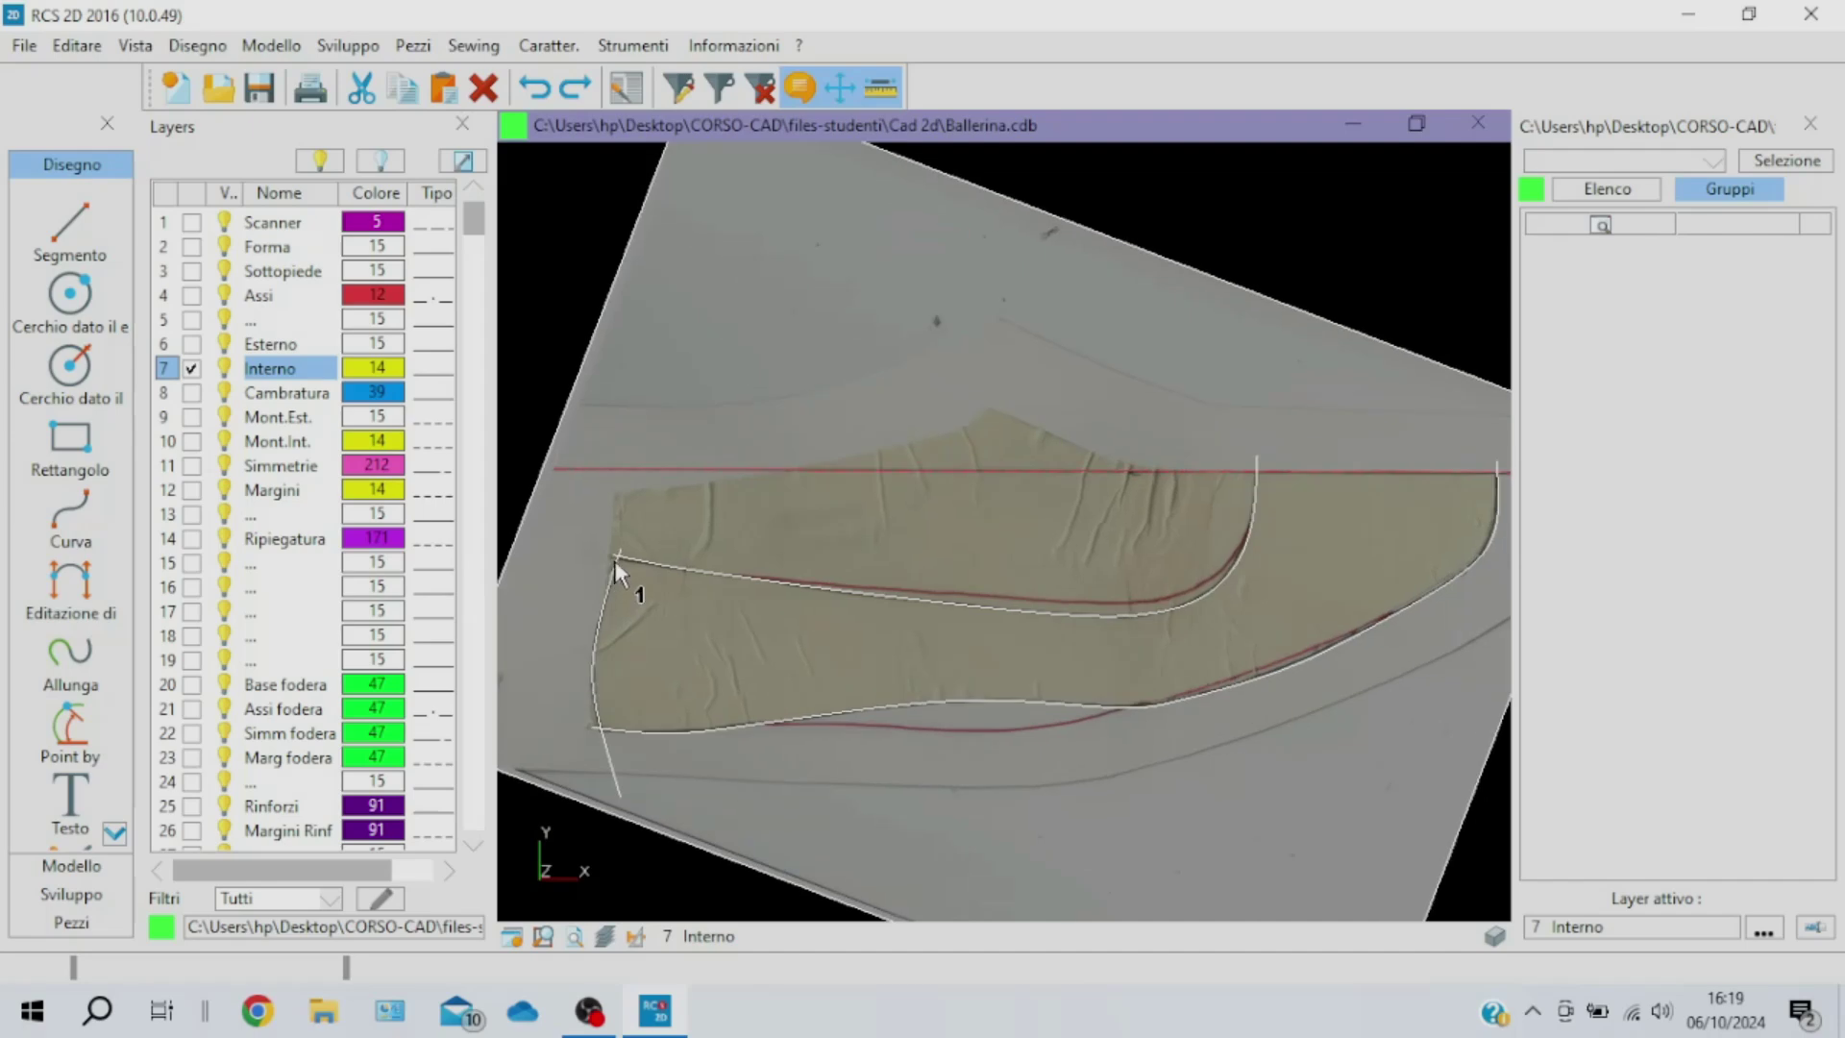
left_click(609, 551)
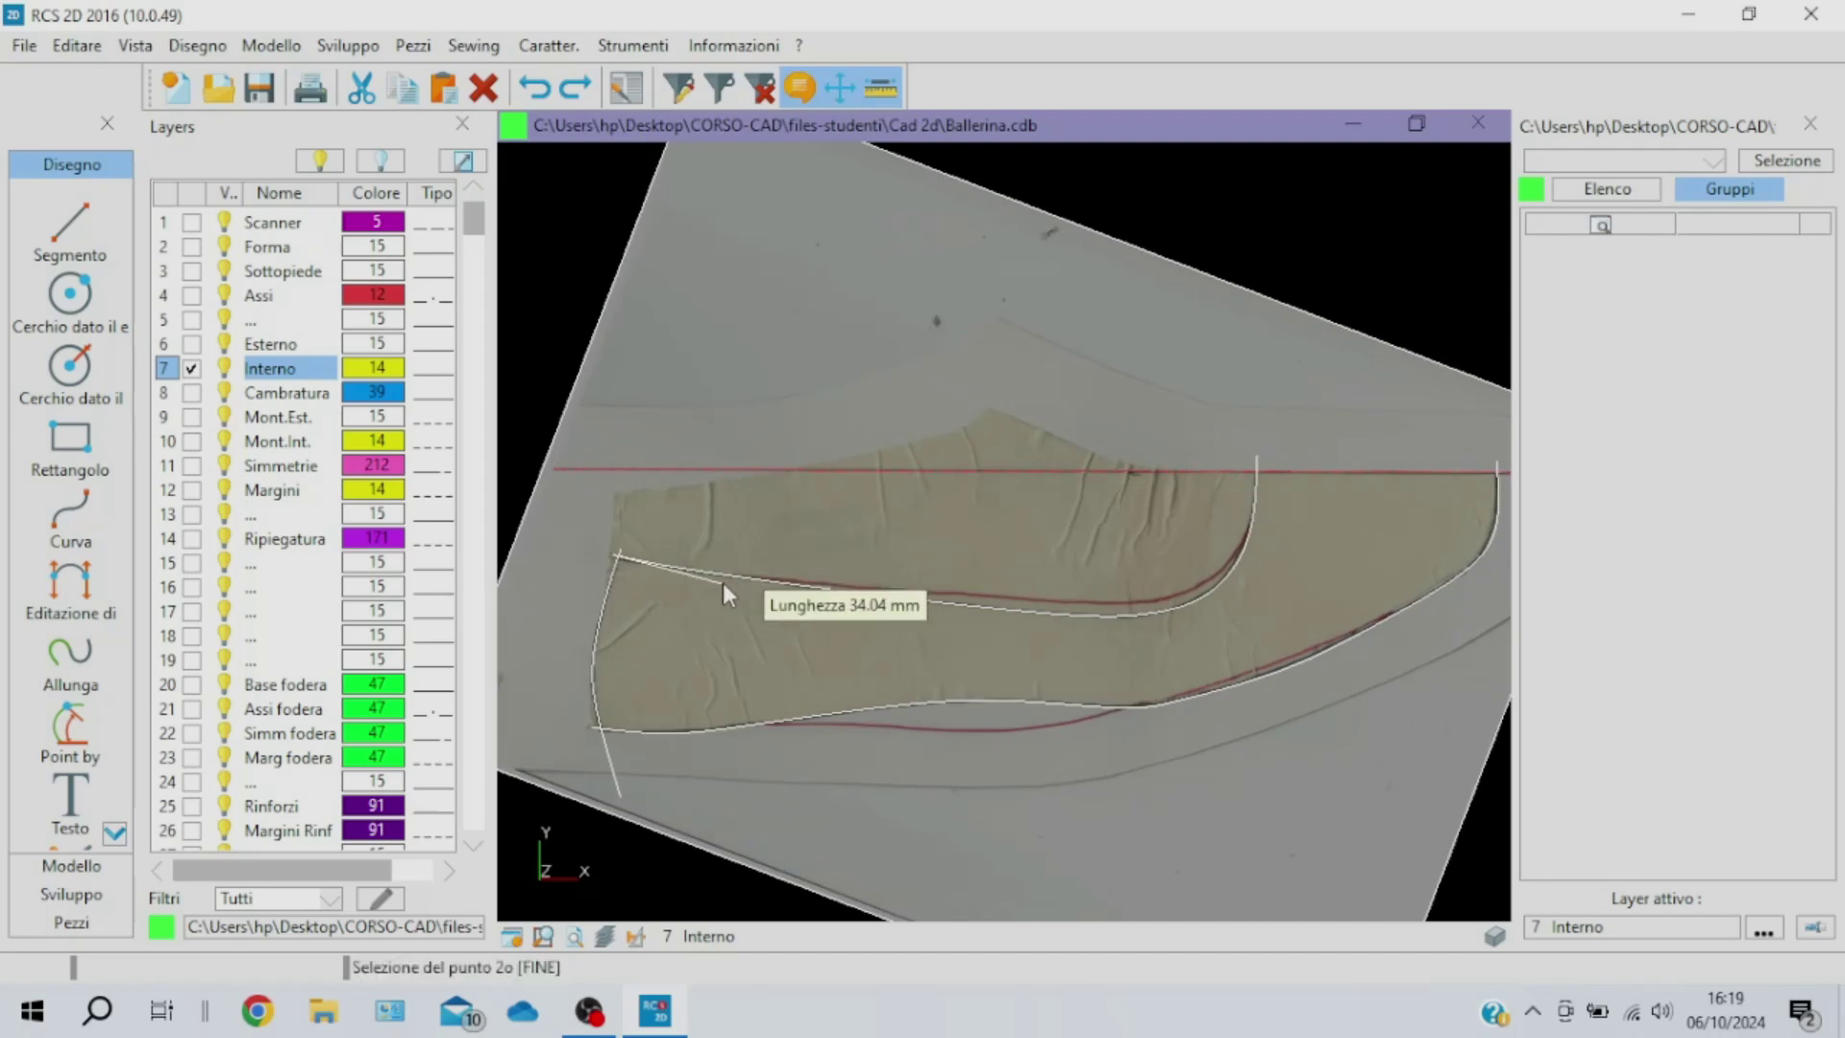
left_click(787, 580)
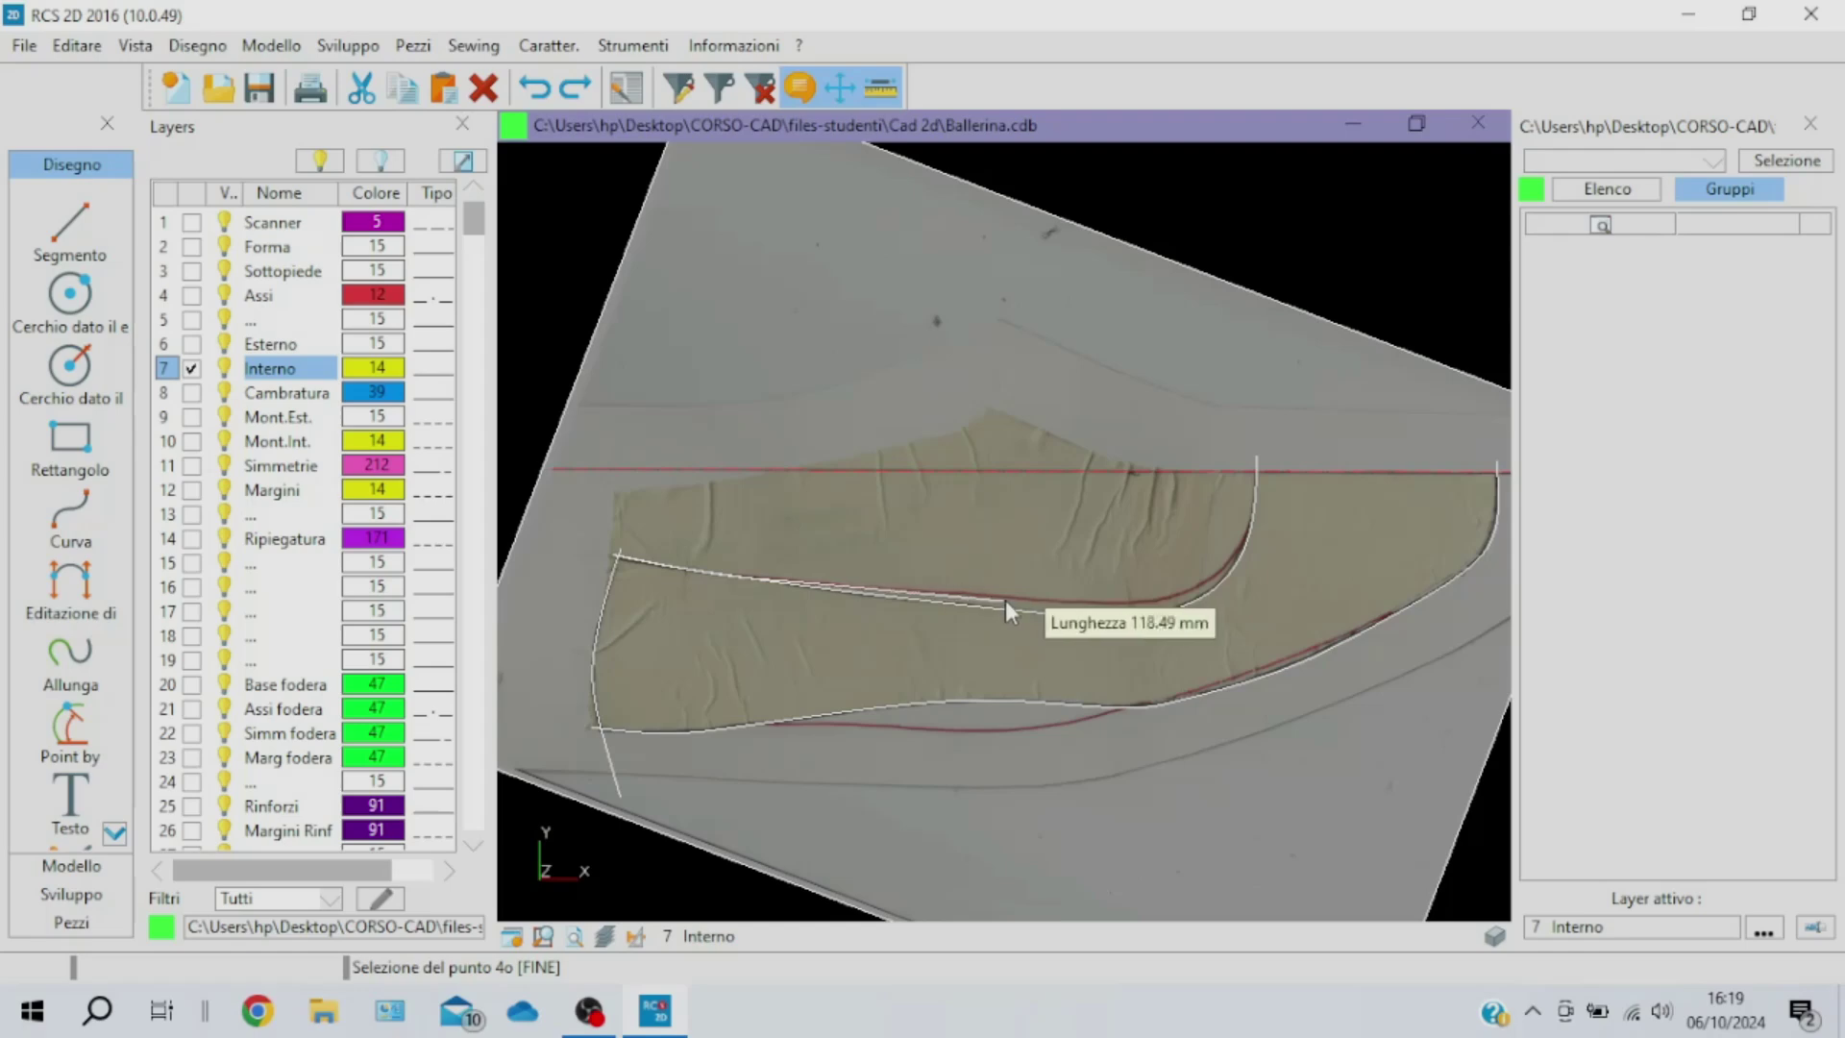
left_click(1108, 603)
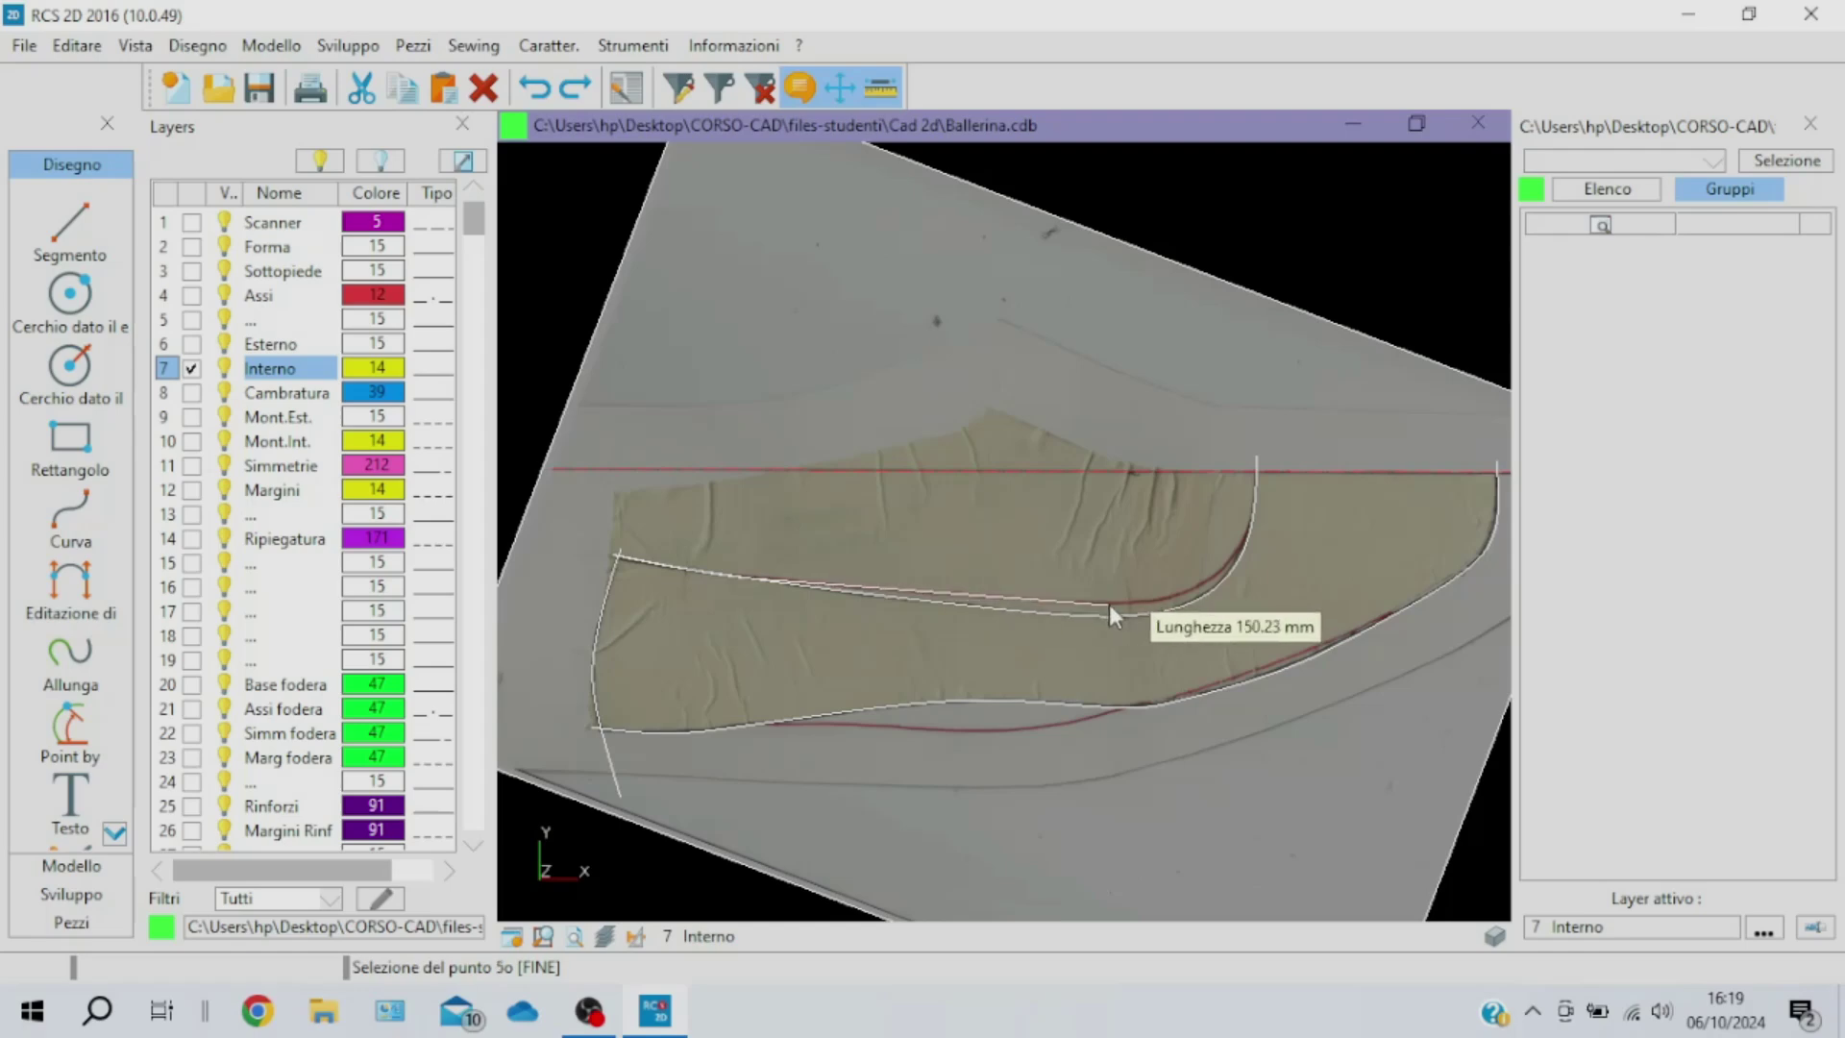
left_click(1169, 603)
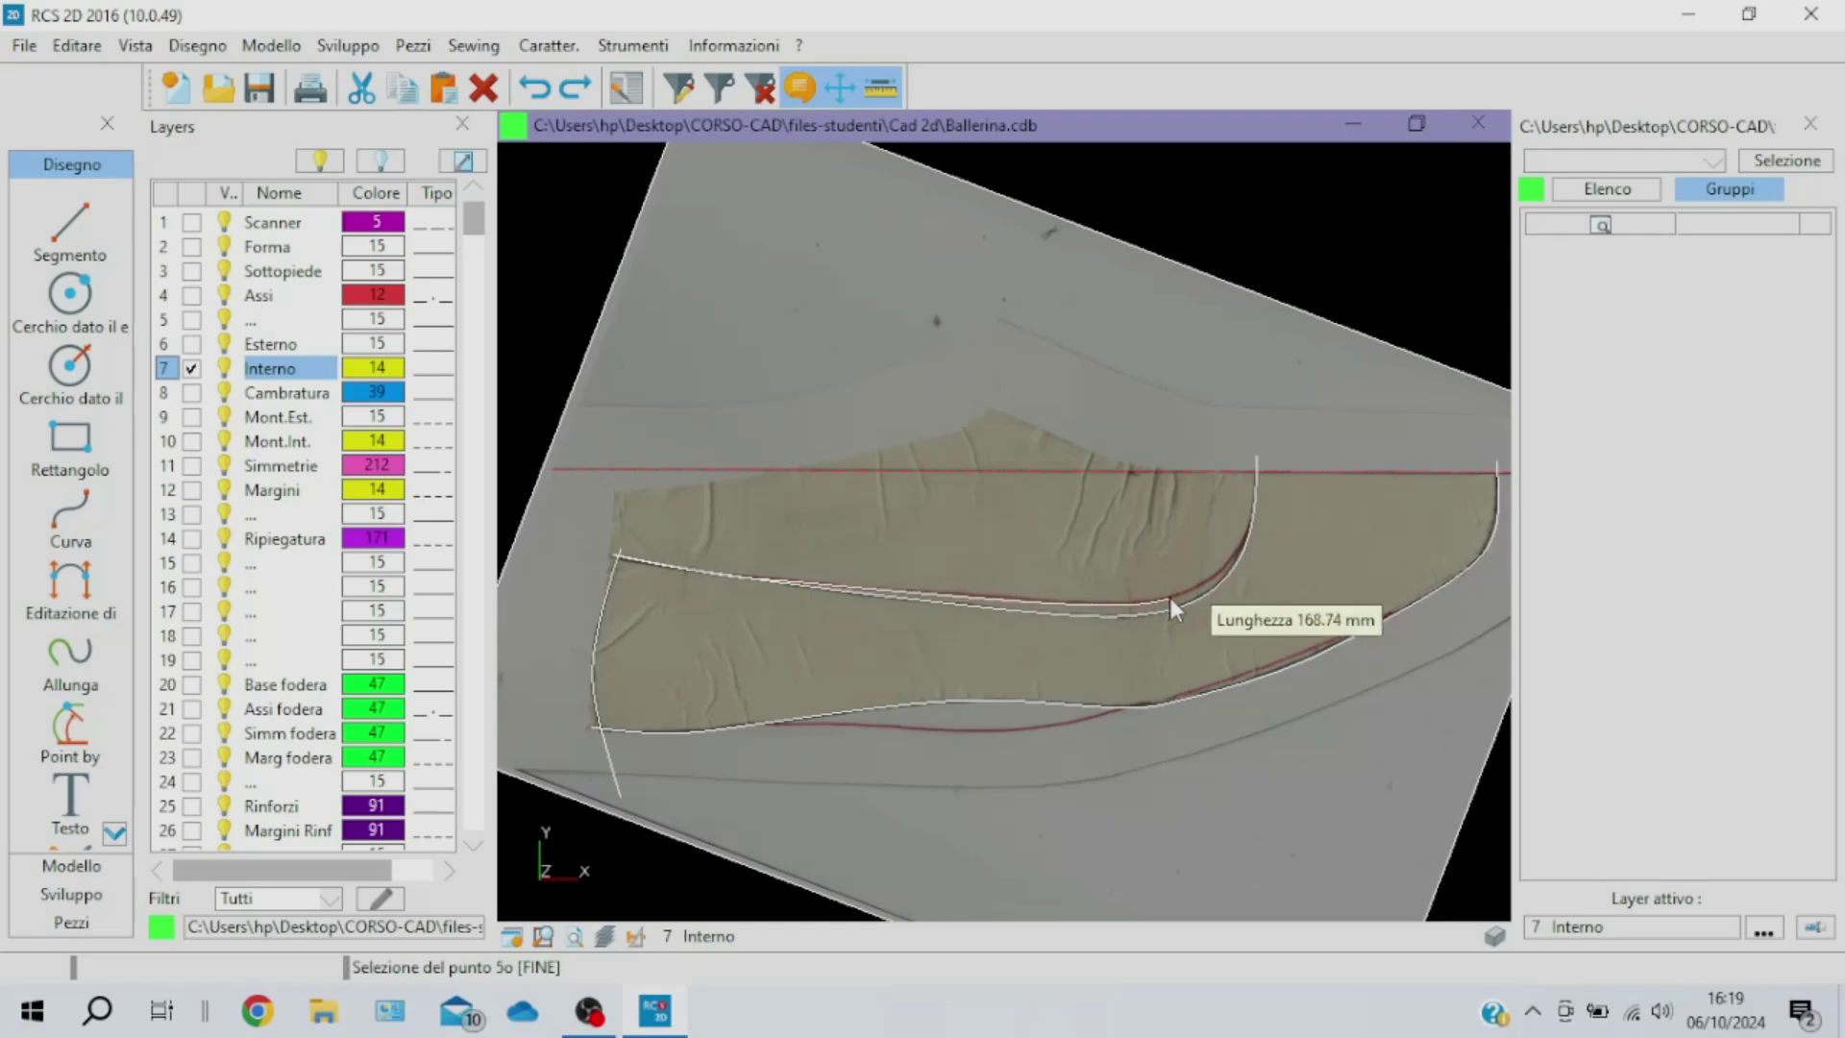
left_click(1218, 572)
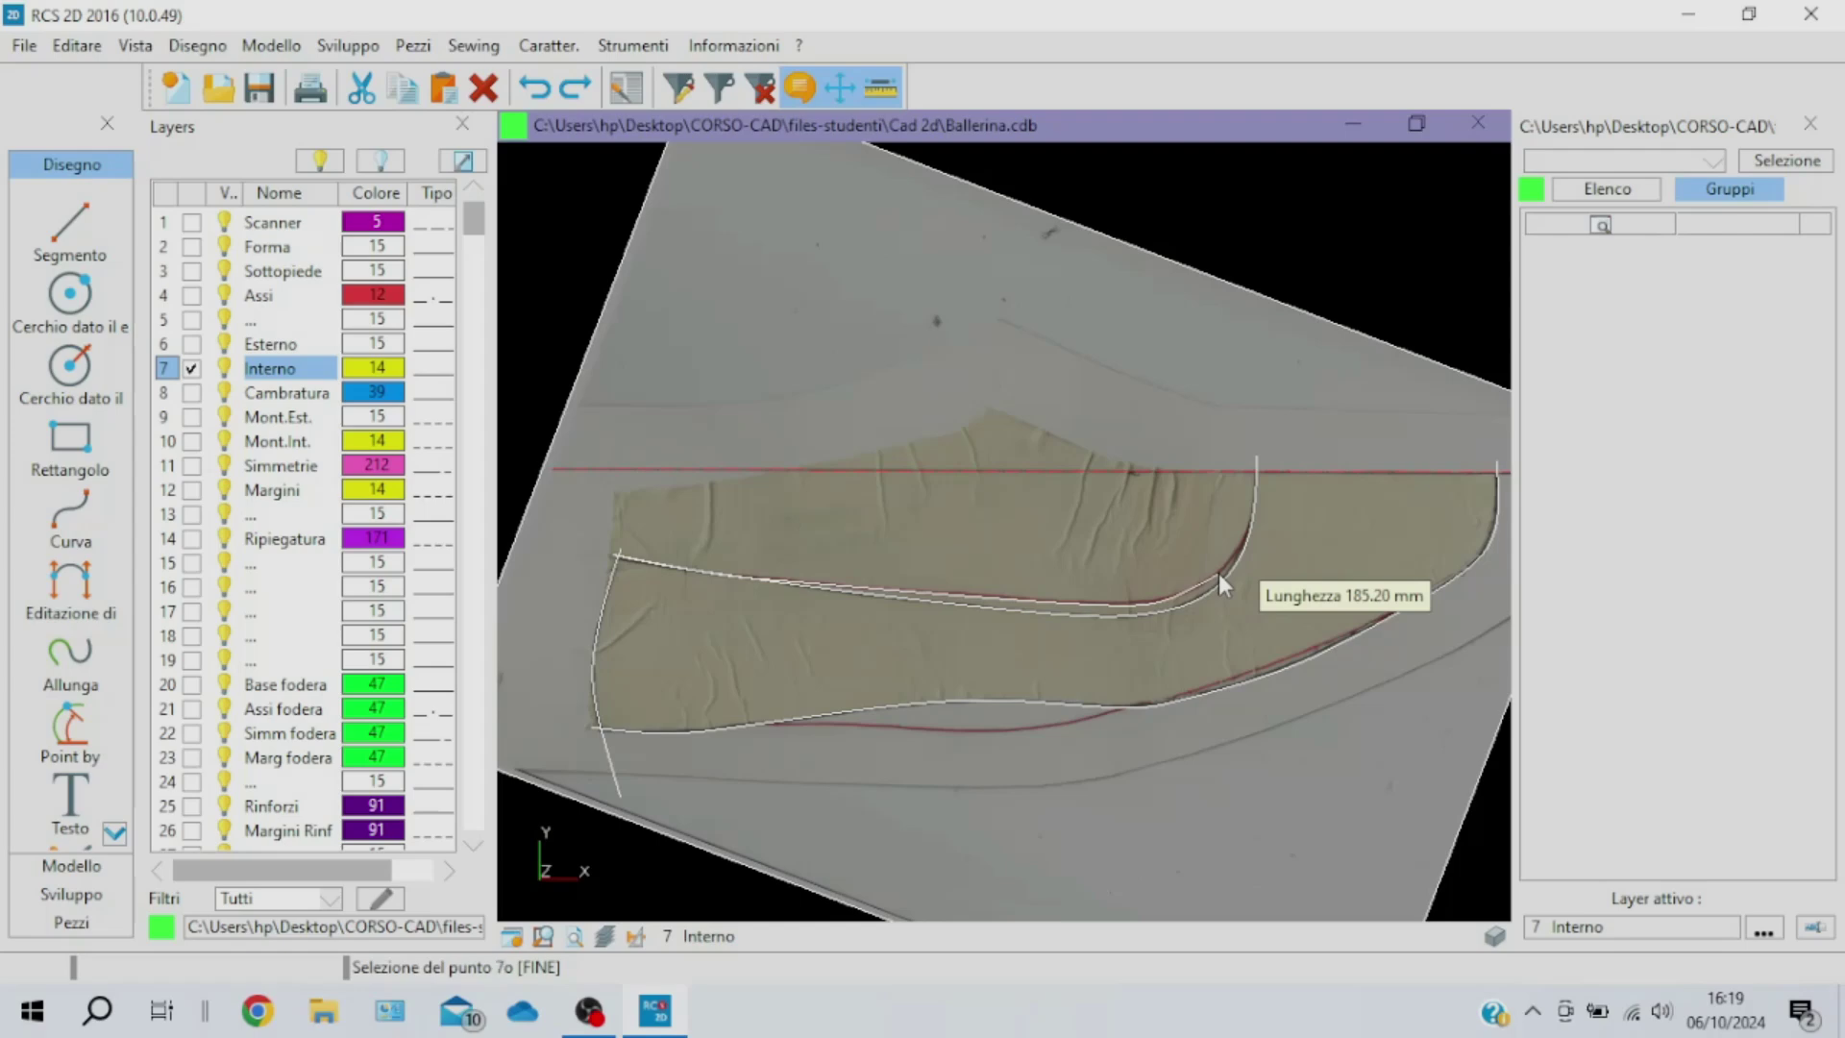
left_click(1248, 534)
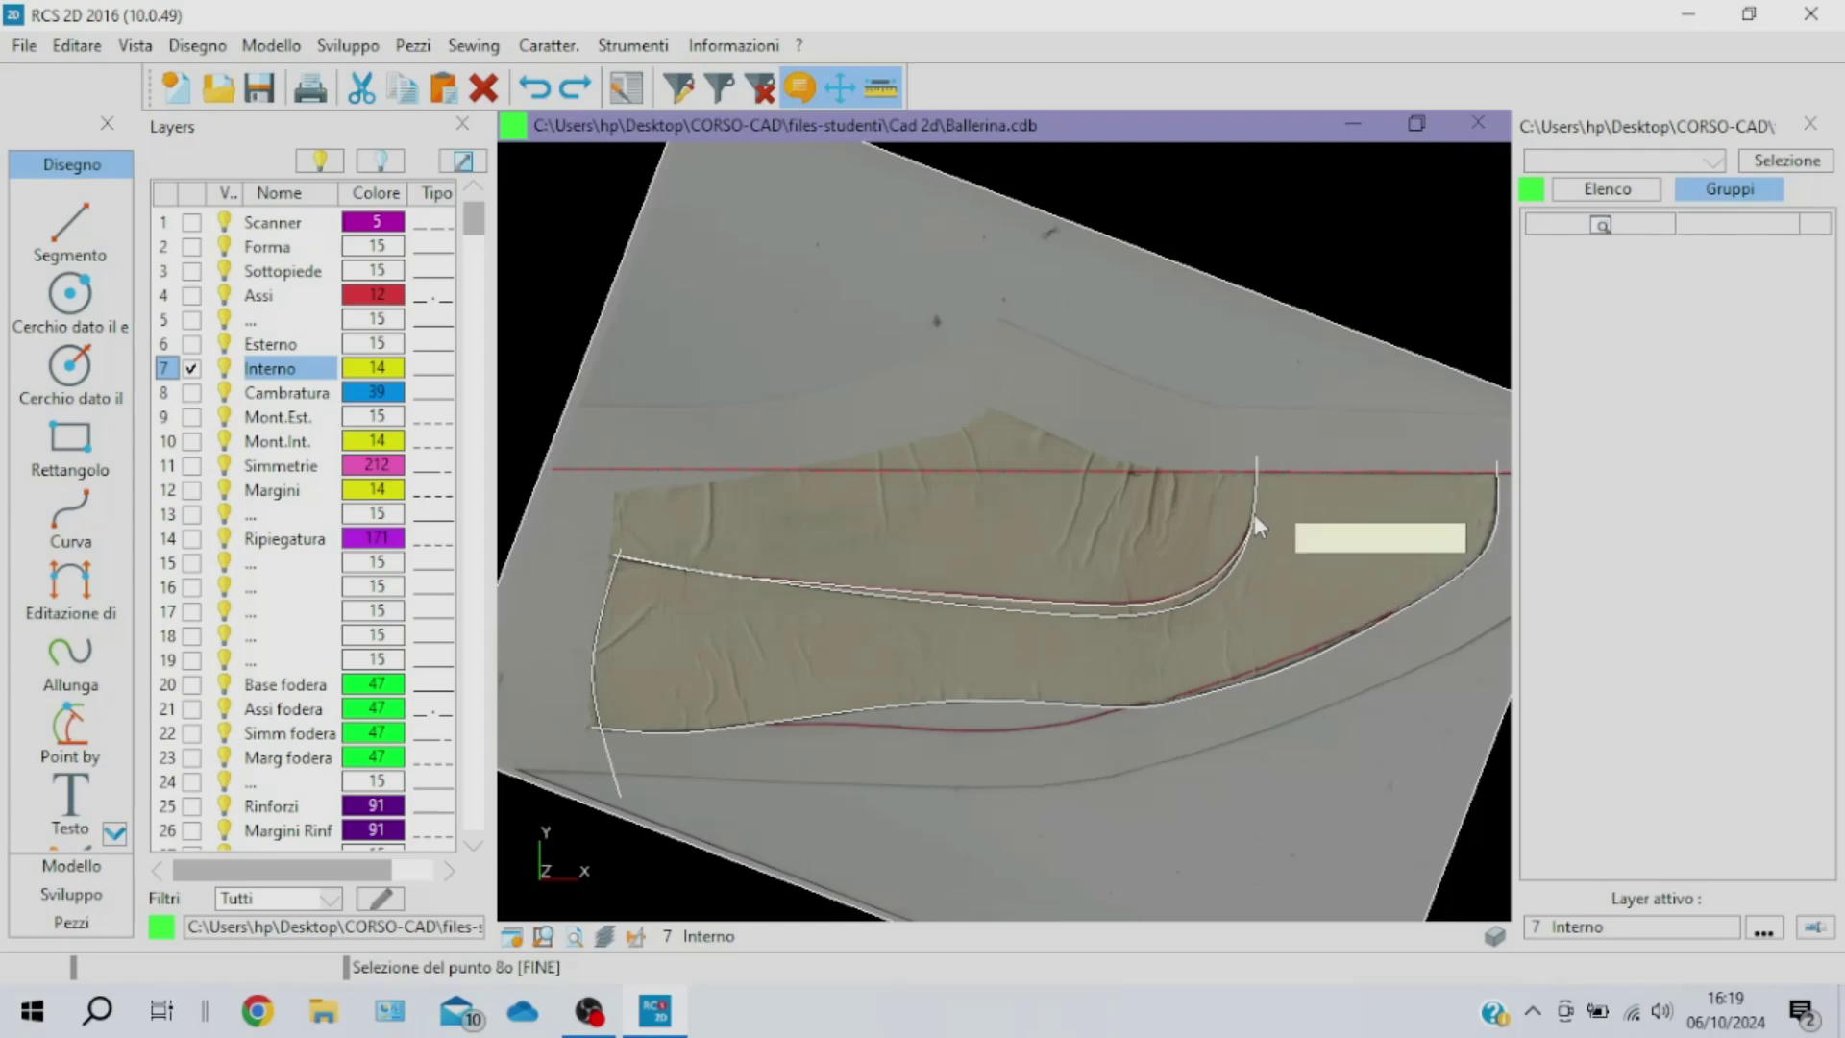
Validate the 185 mm inner curve and begin a yellow curve along the lower edge
right_click(1259, 446)
left_click(1268, 461)
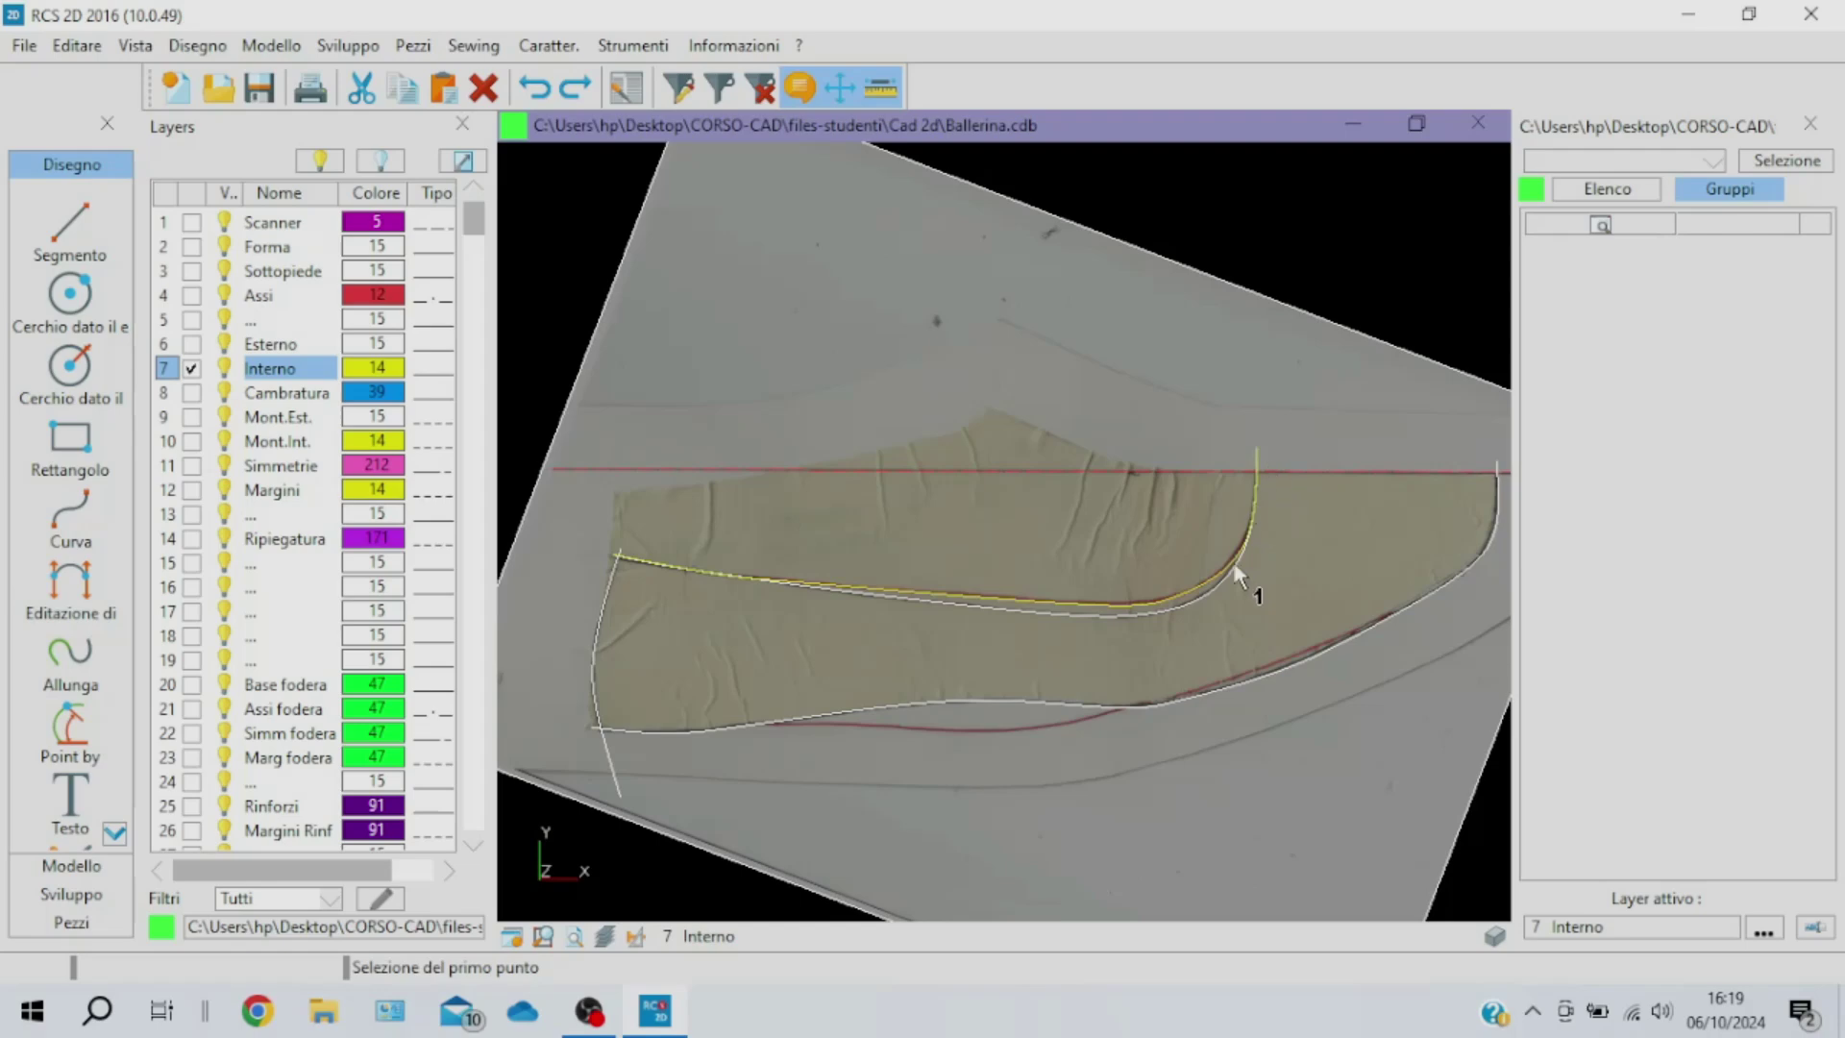
left_click(586, 728)
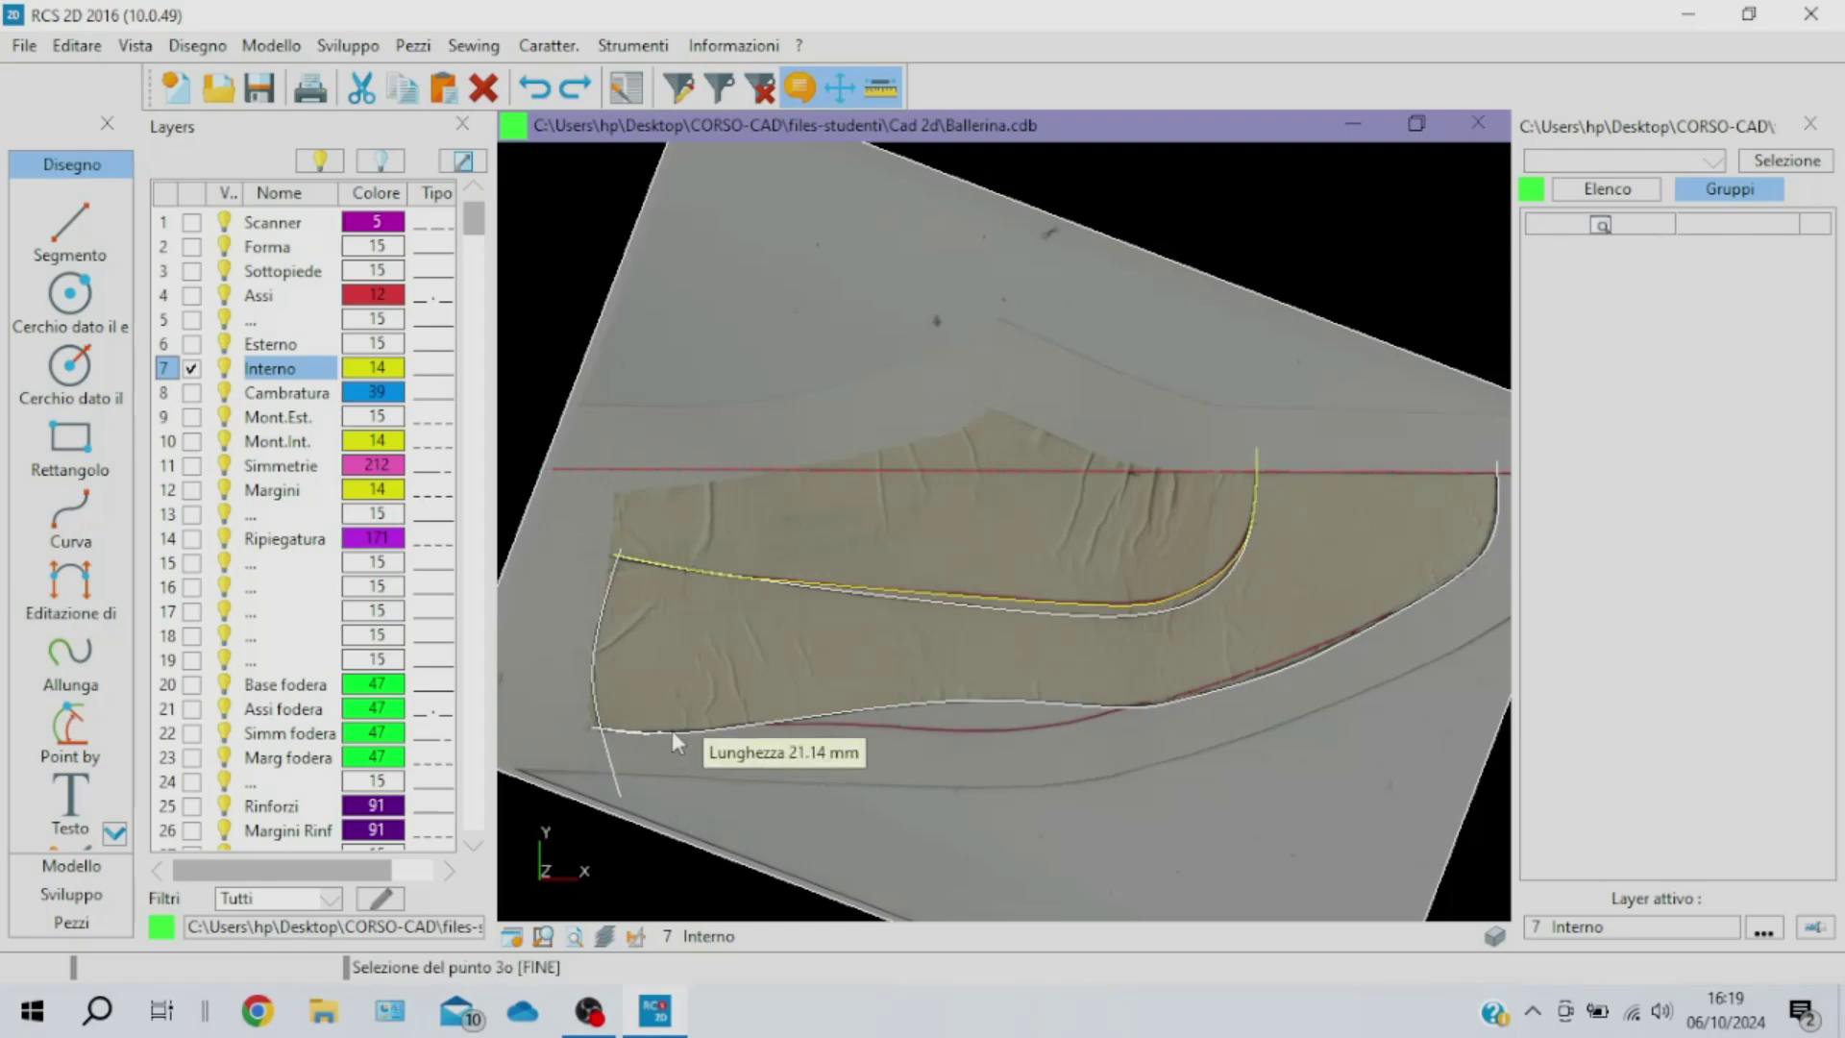
left_click(715, 728)
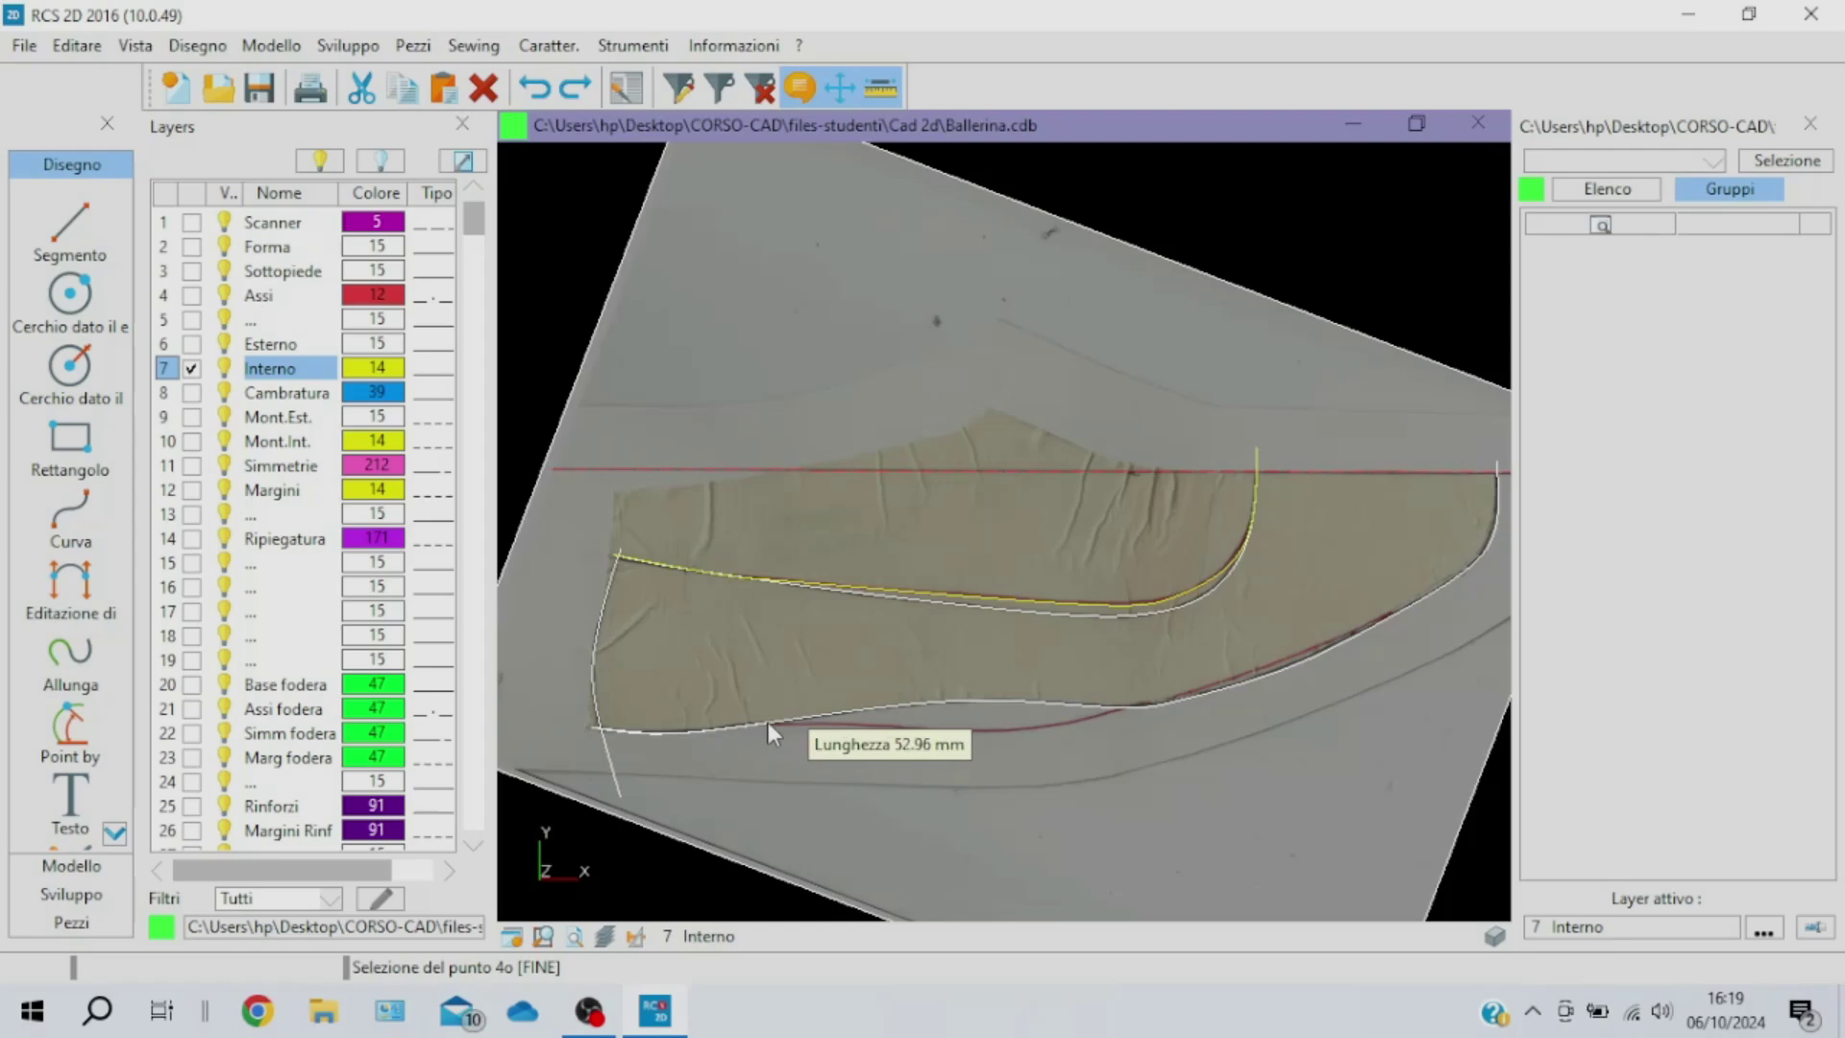
left_click(768, 722)
left_click(865, 724)
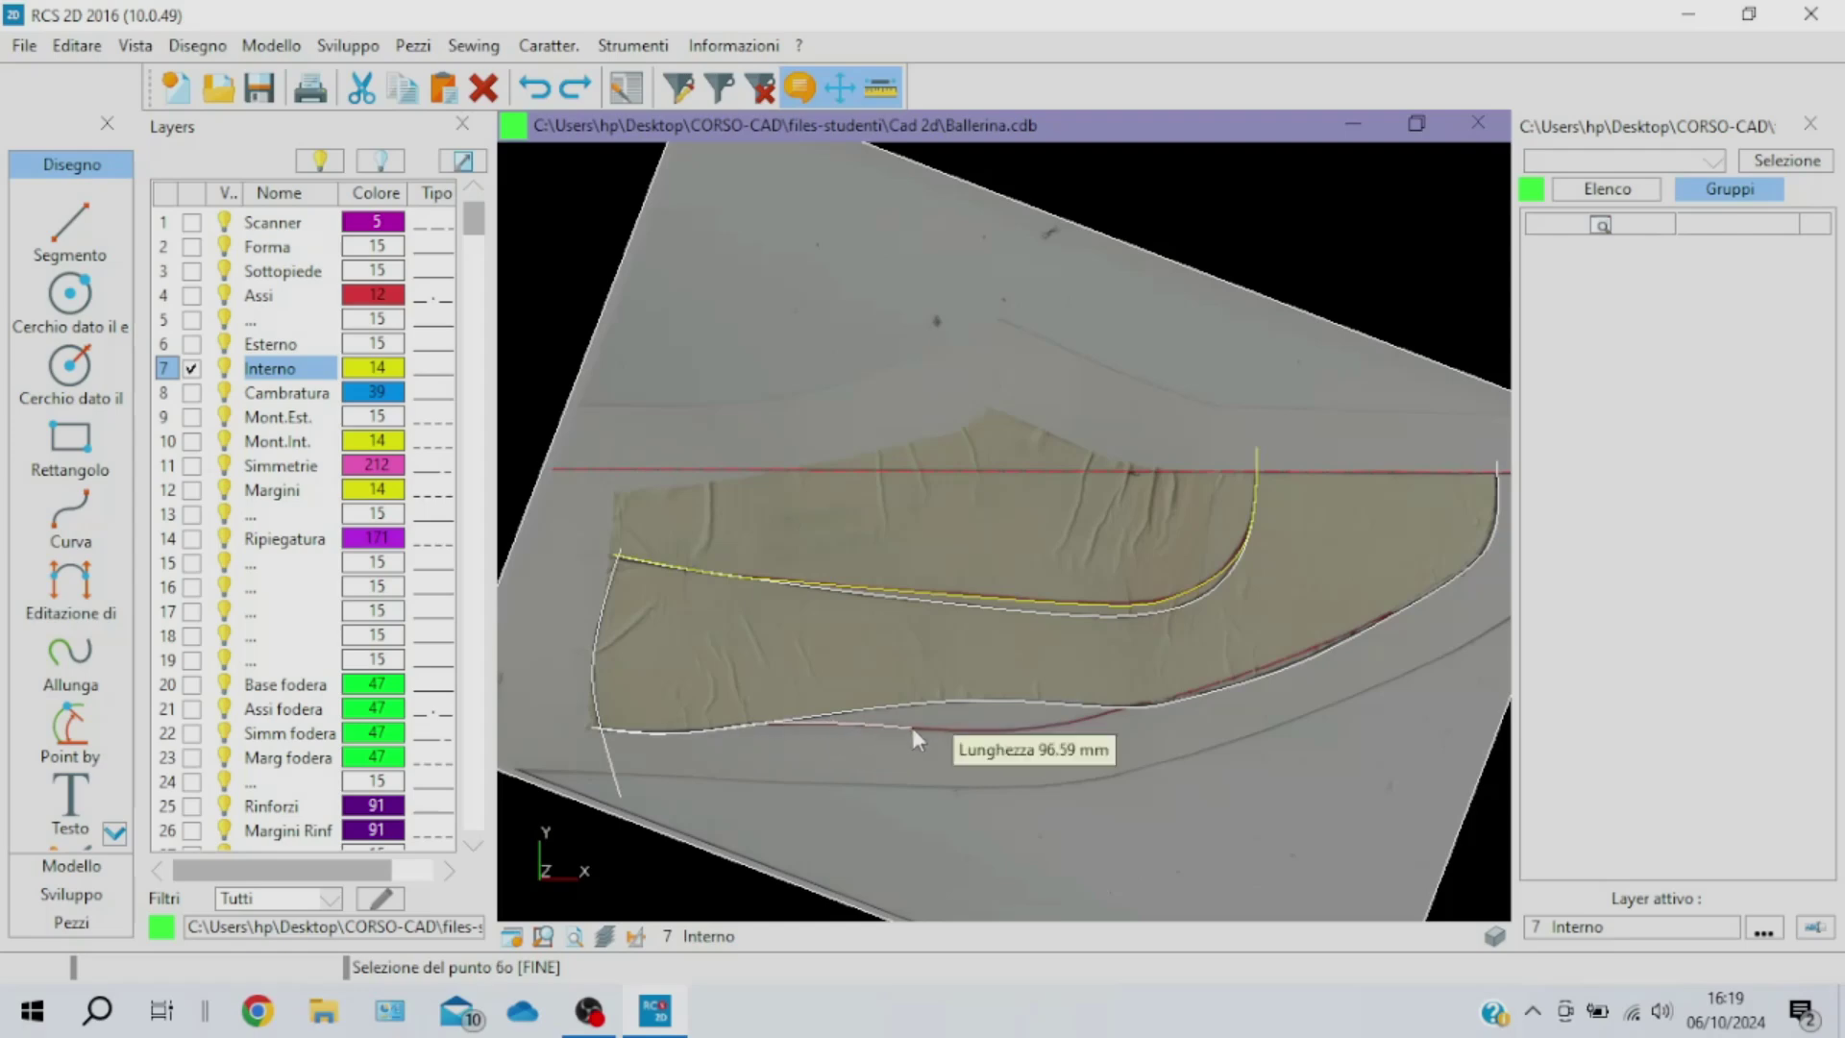
left_click(959, 729)
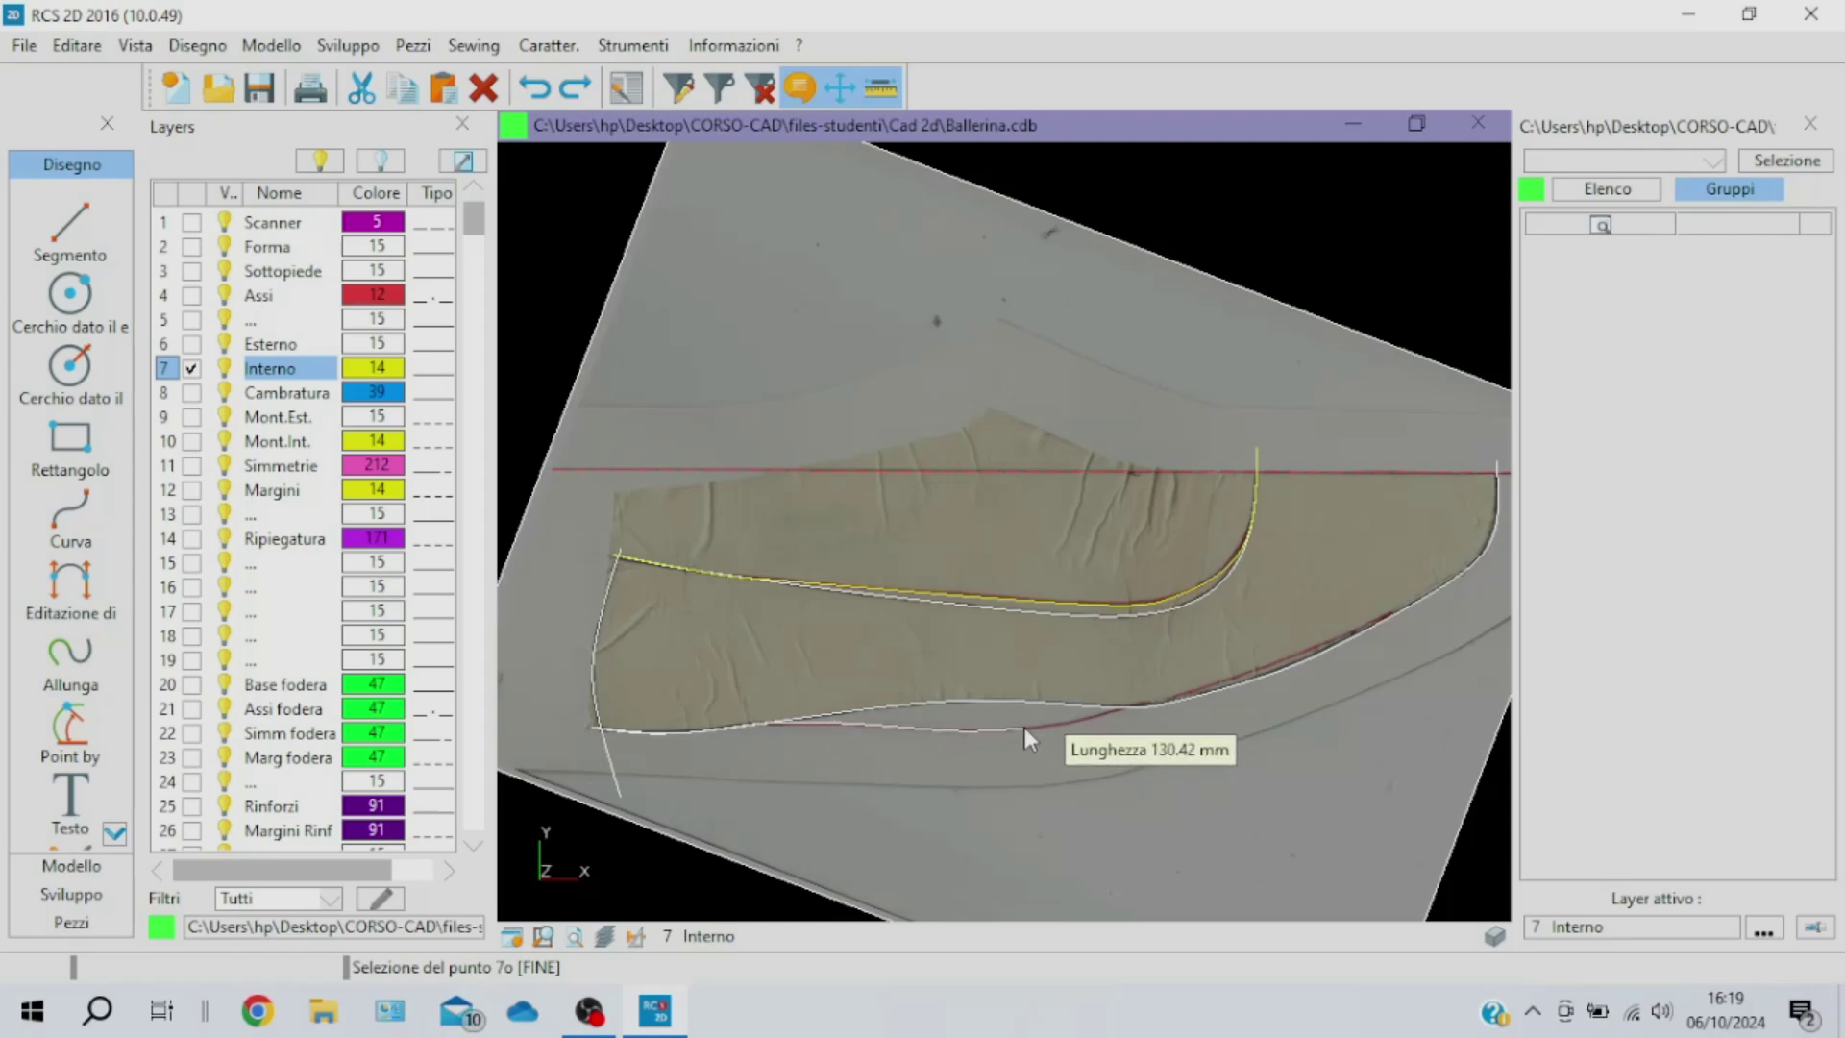
left_click(1049, 728)
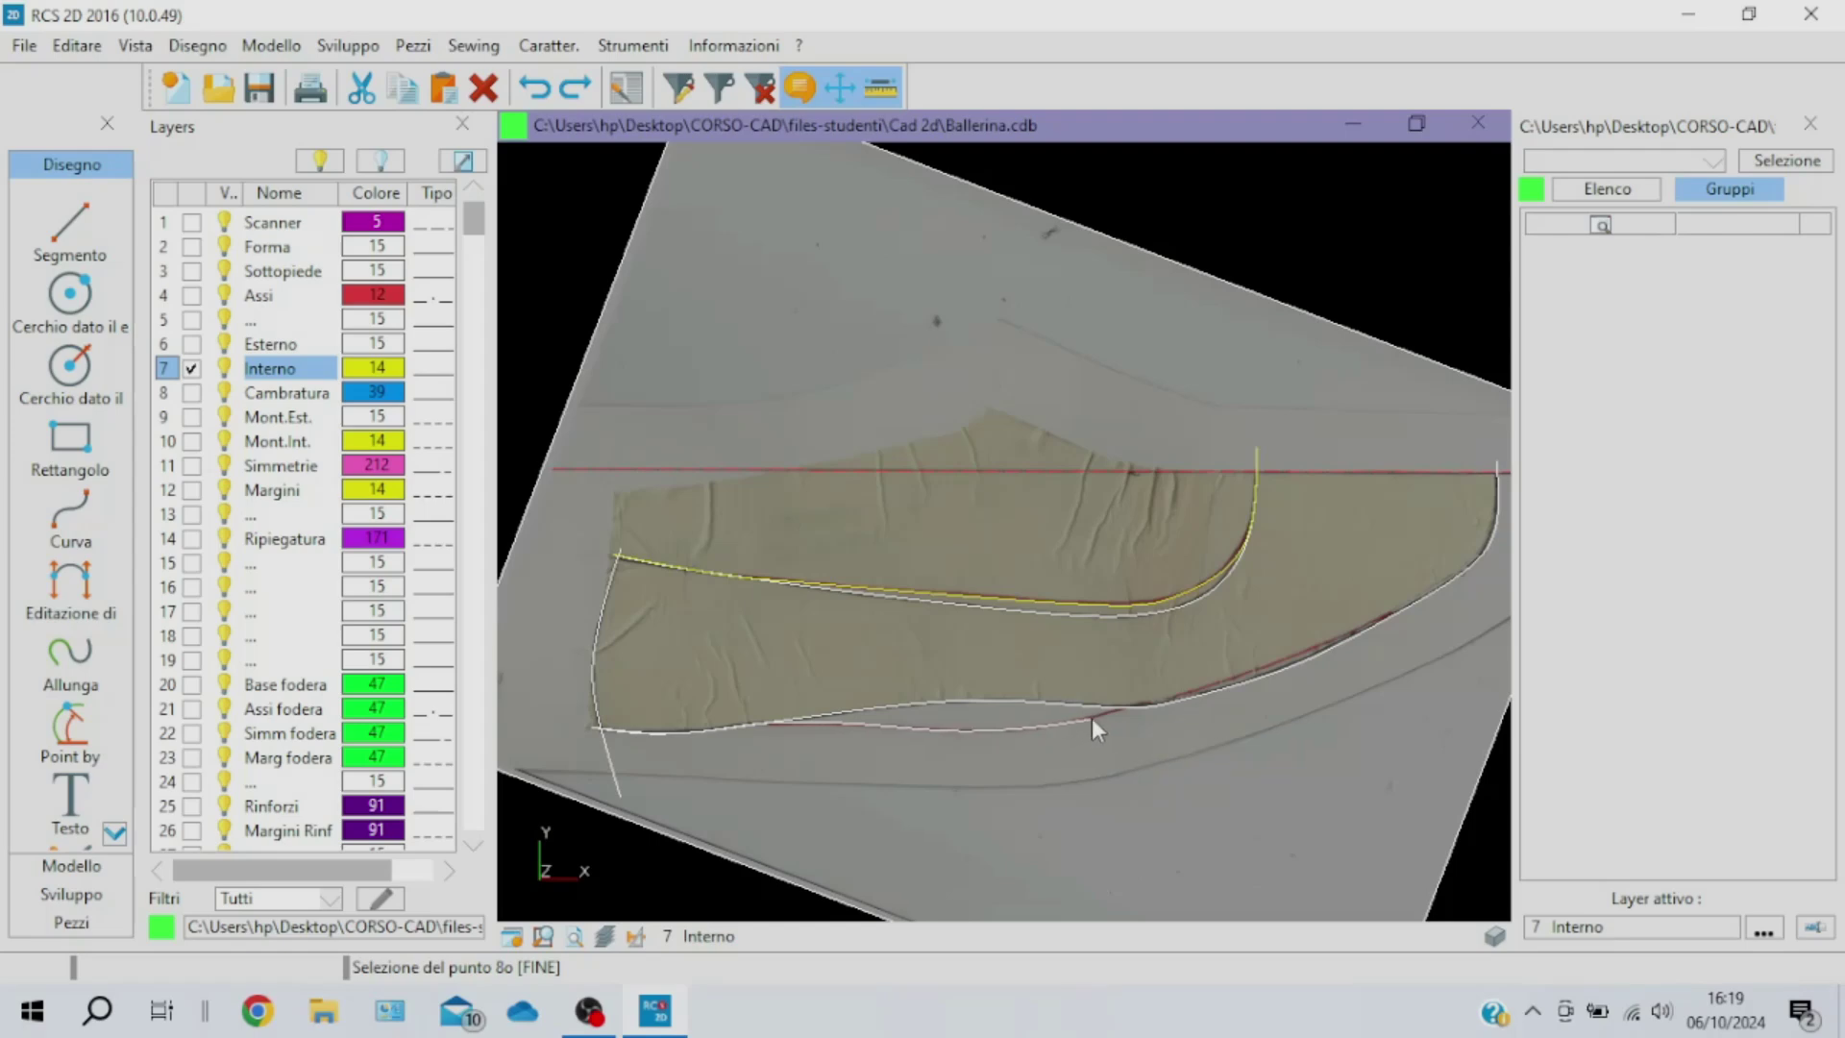
Extend the lower Interno curve round the back to the axis line, about 314 mm, and finish it
left_click(1132, 705)
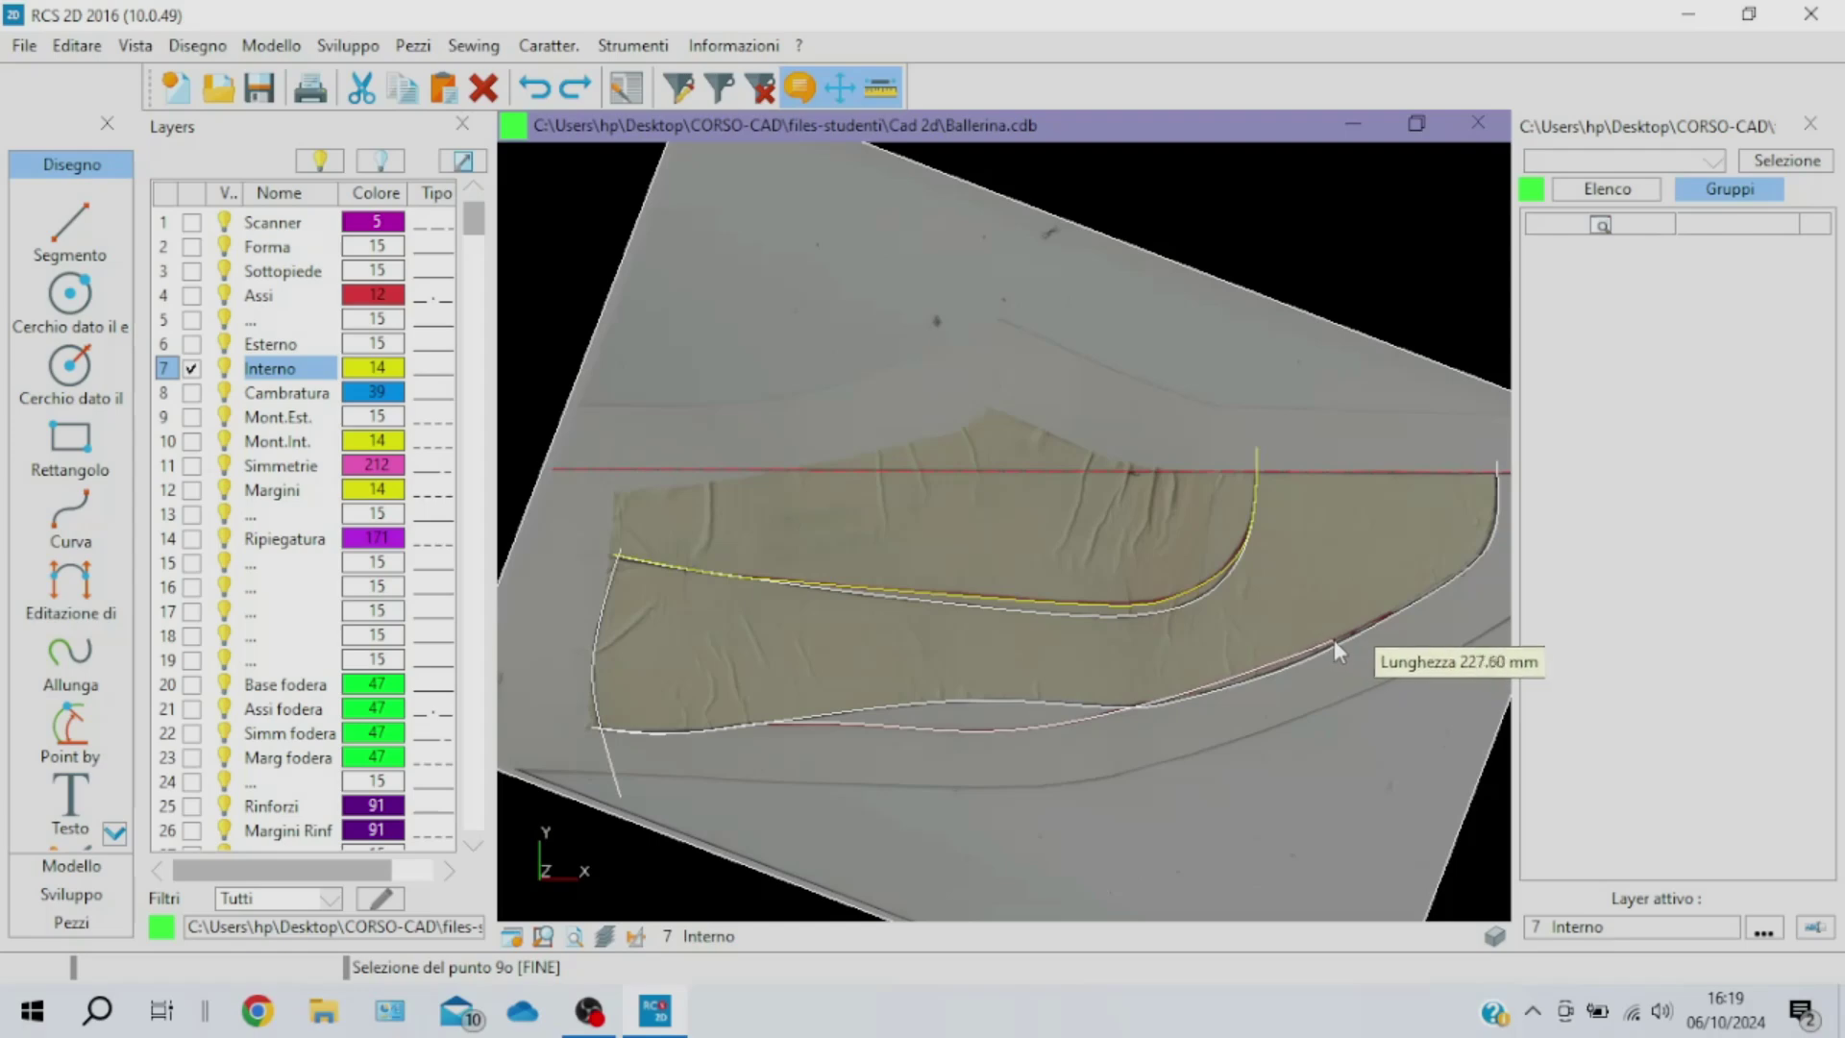
left_click(1357, 632)
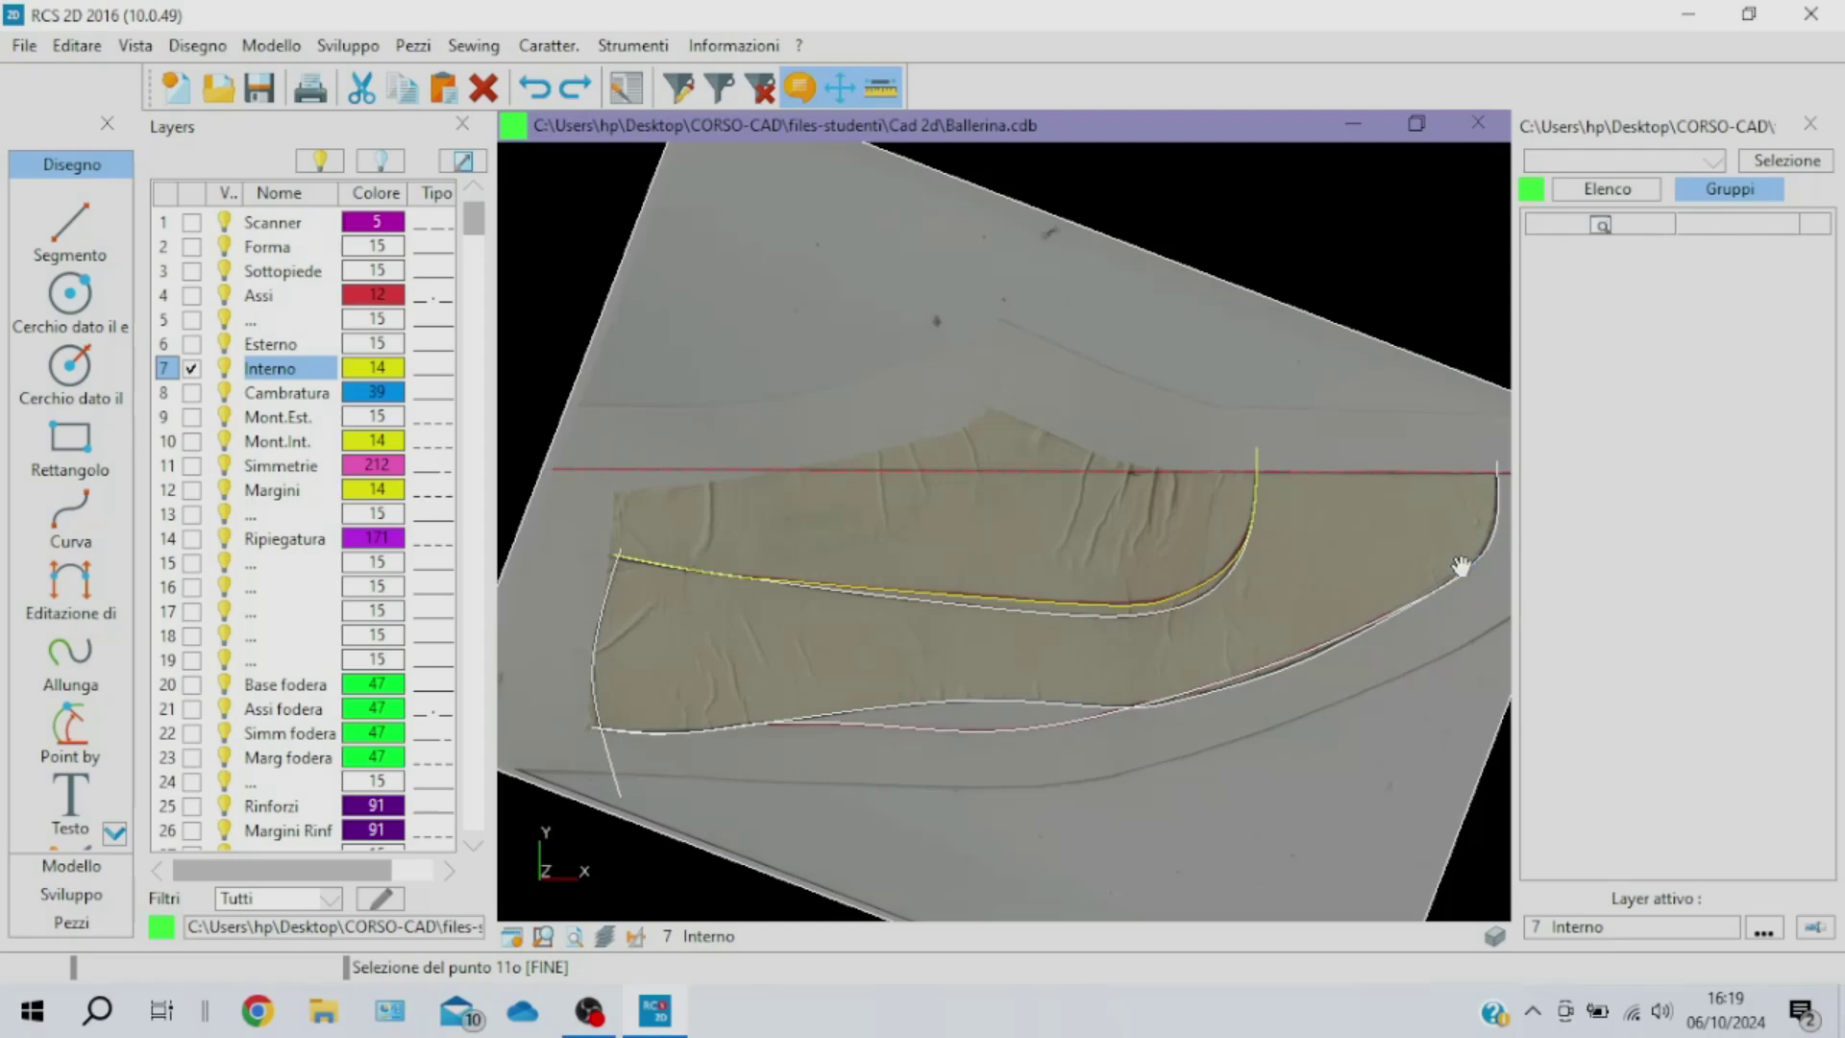
middle_click_drag(1467, 569, 1218, 684)
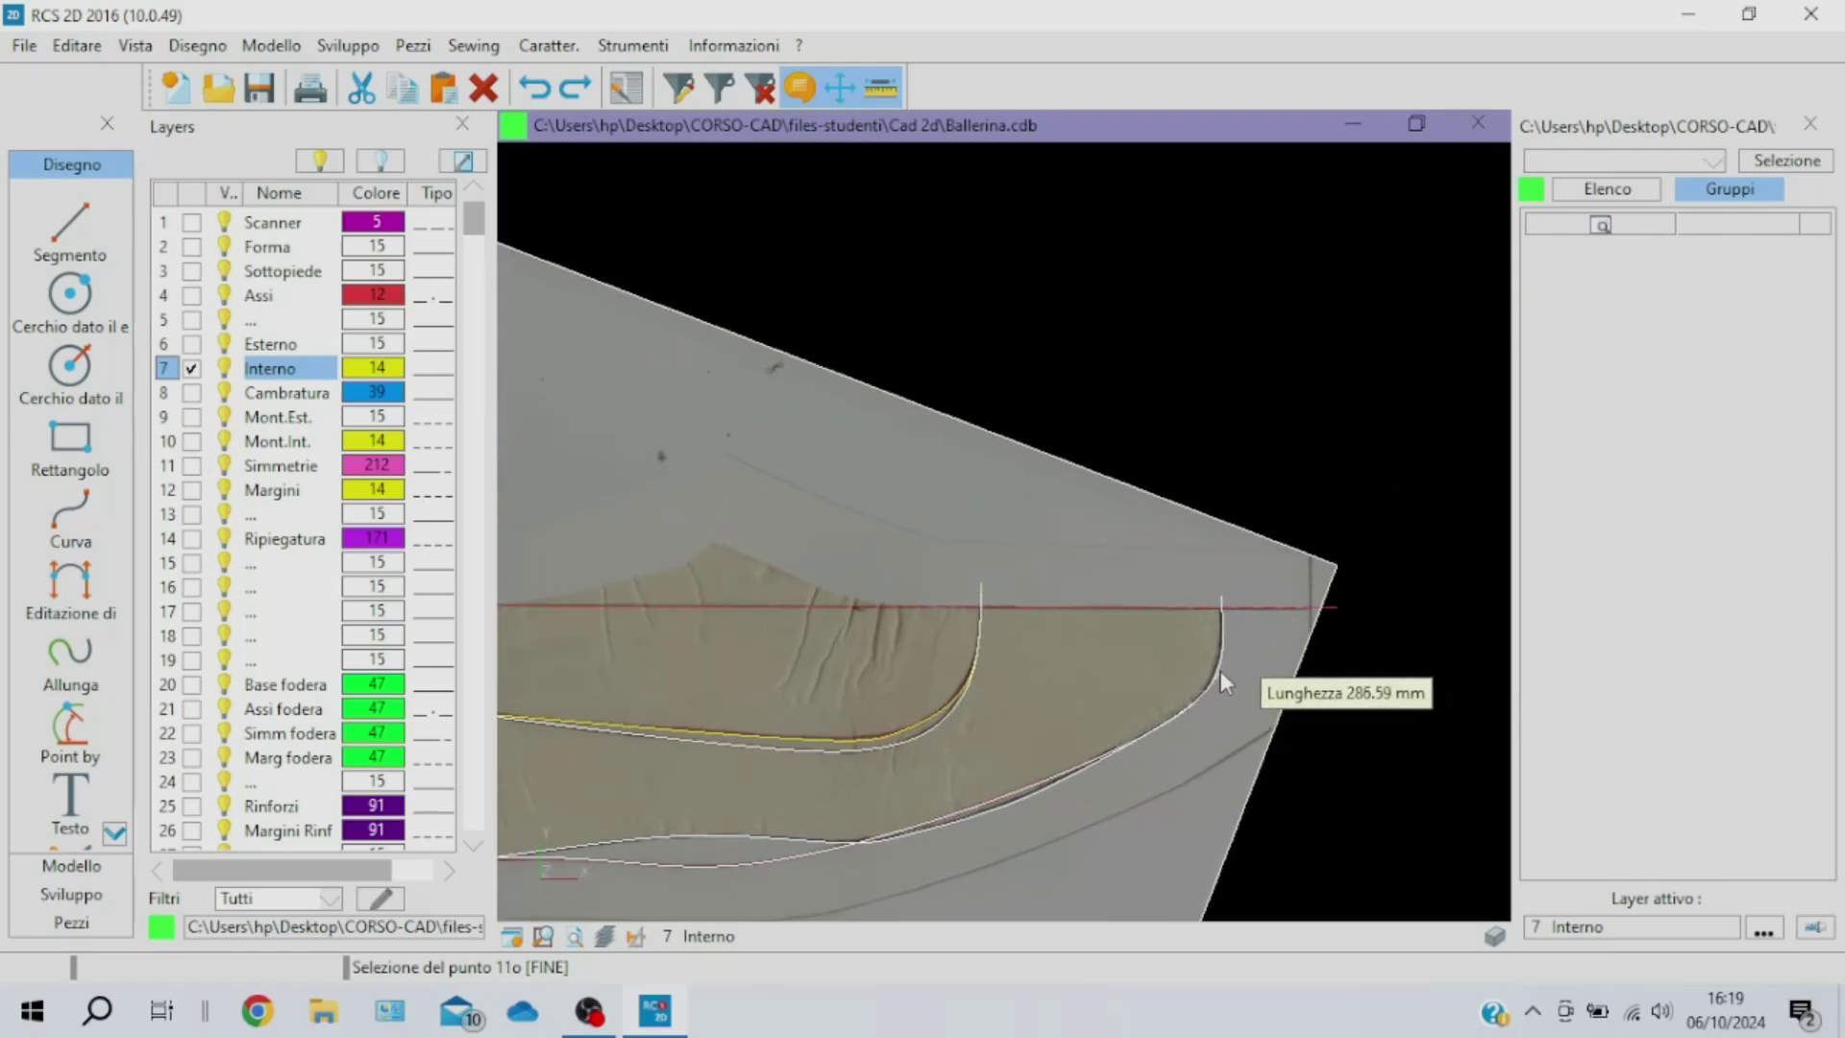
left_click(1219, 666)
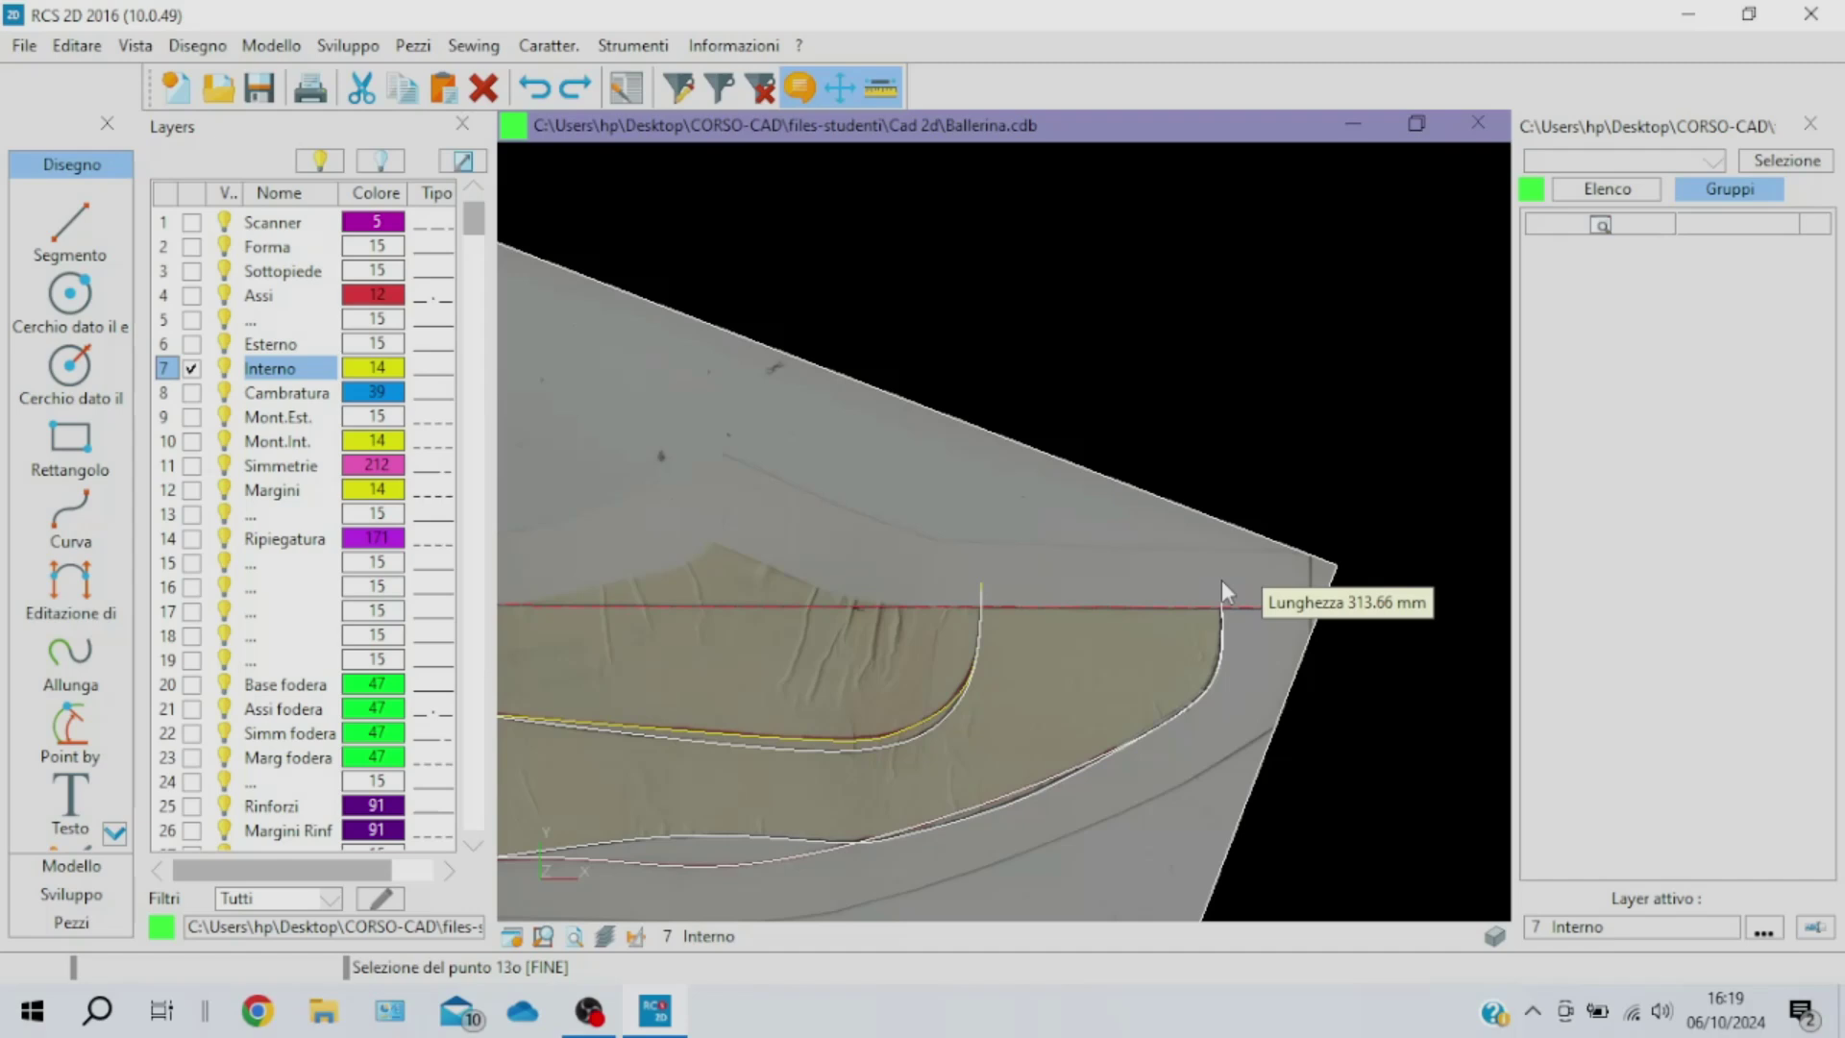
right_click(1221, 579)
left_click(1249, 600)
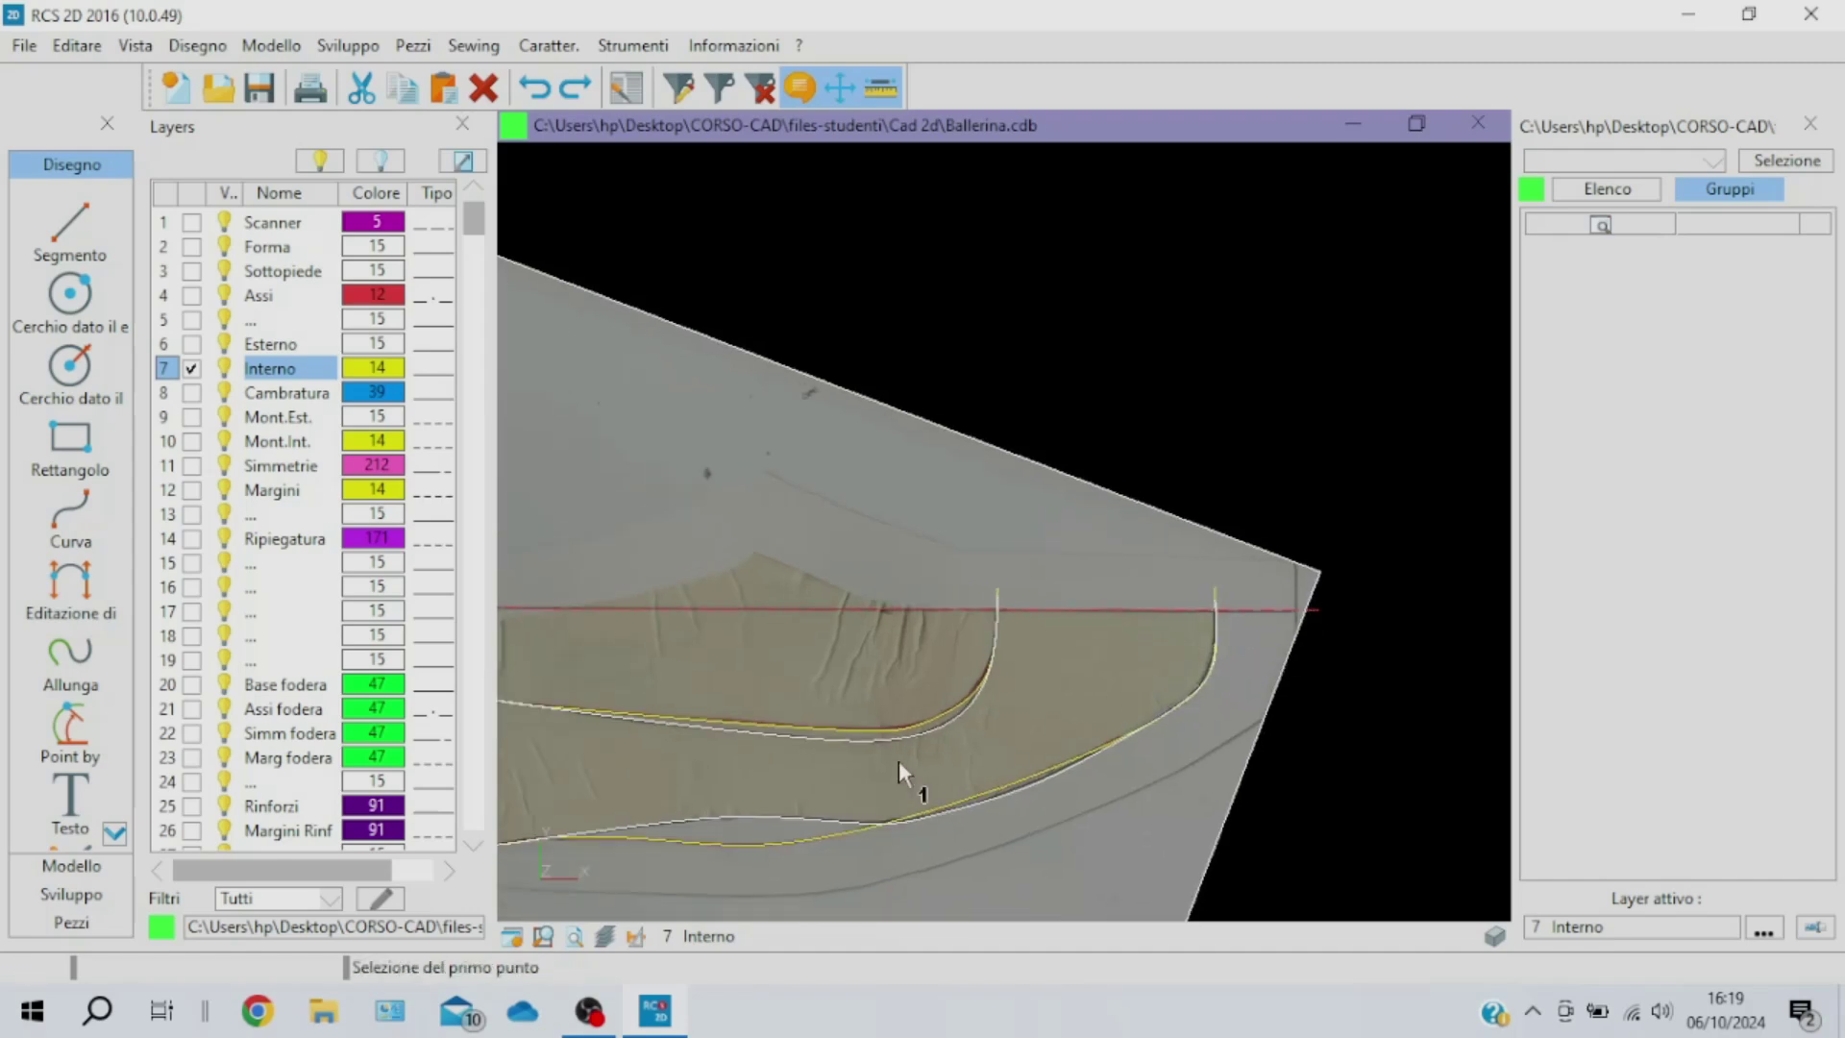
mouse_move(762, 807)
middle_mouse_down()
mouse_move(909, 696)
mouse_move(988, 671)
middle_mouse_up()
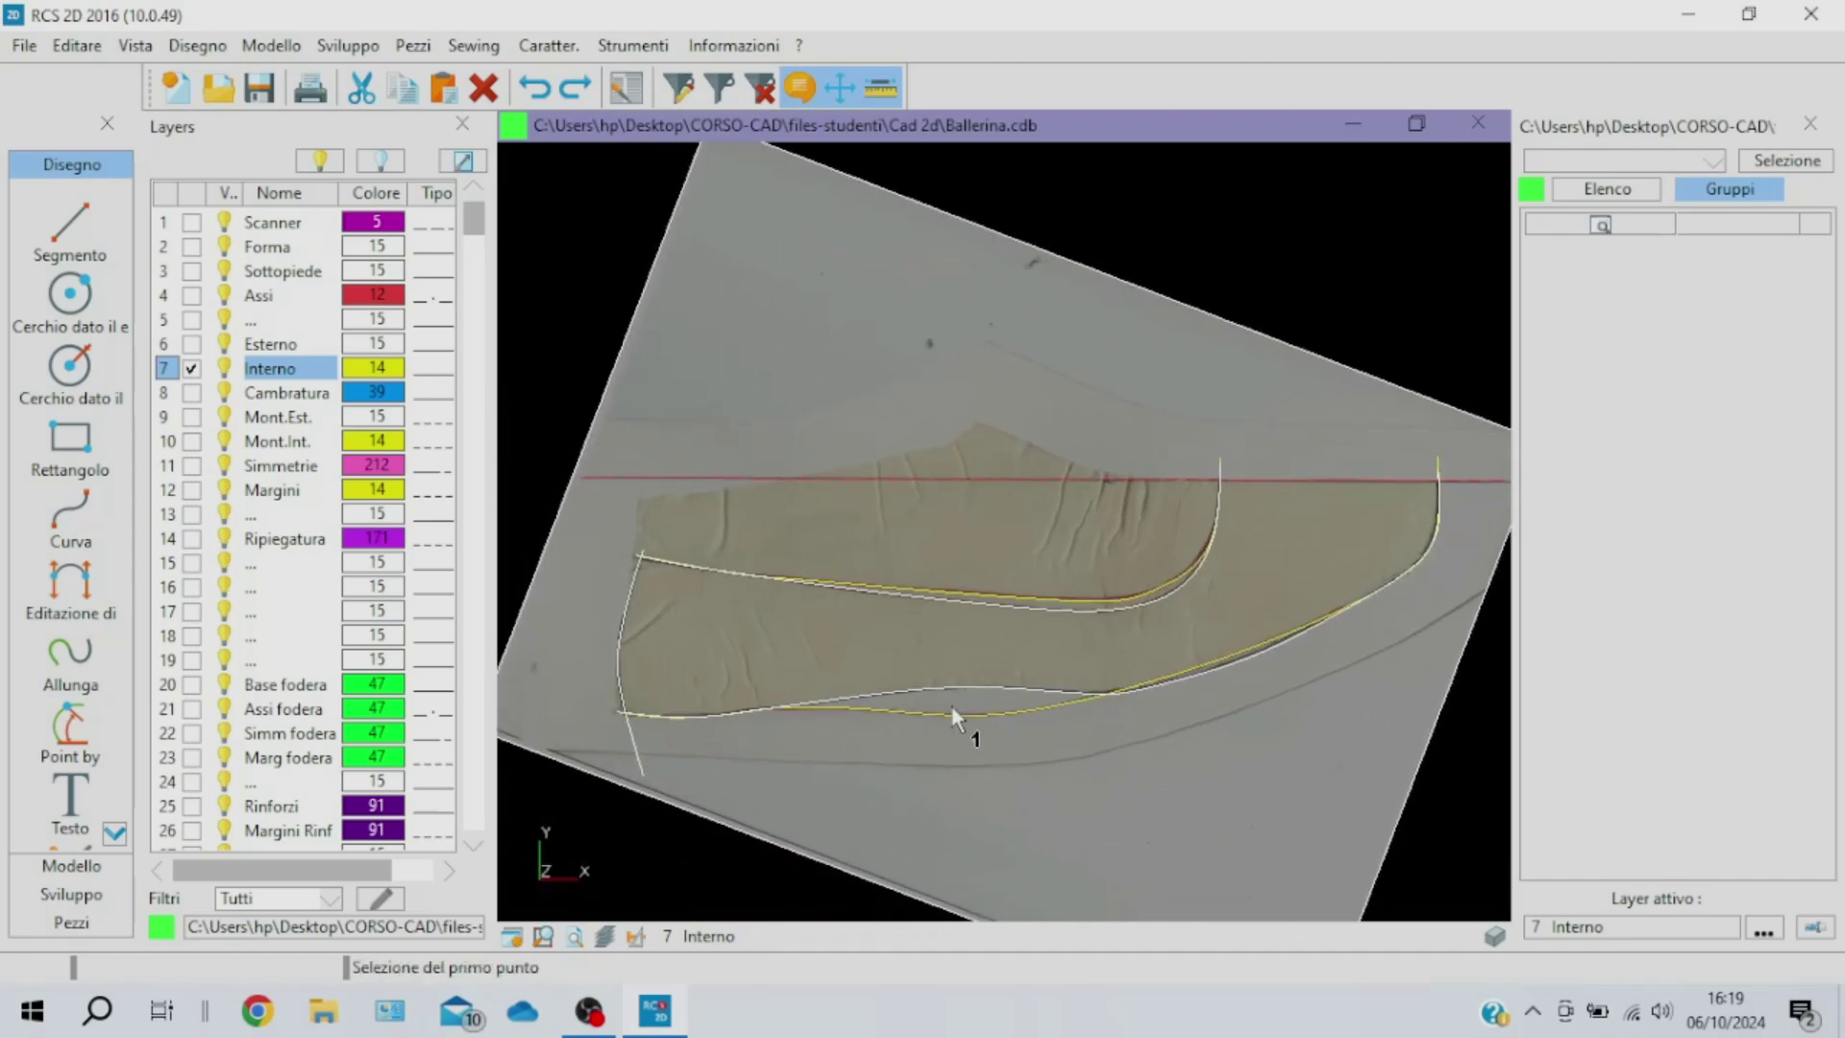
key("Escape")
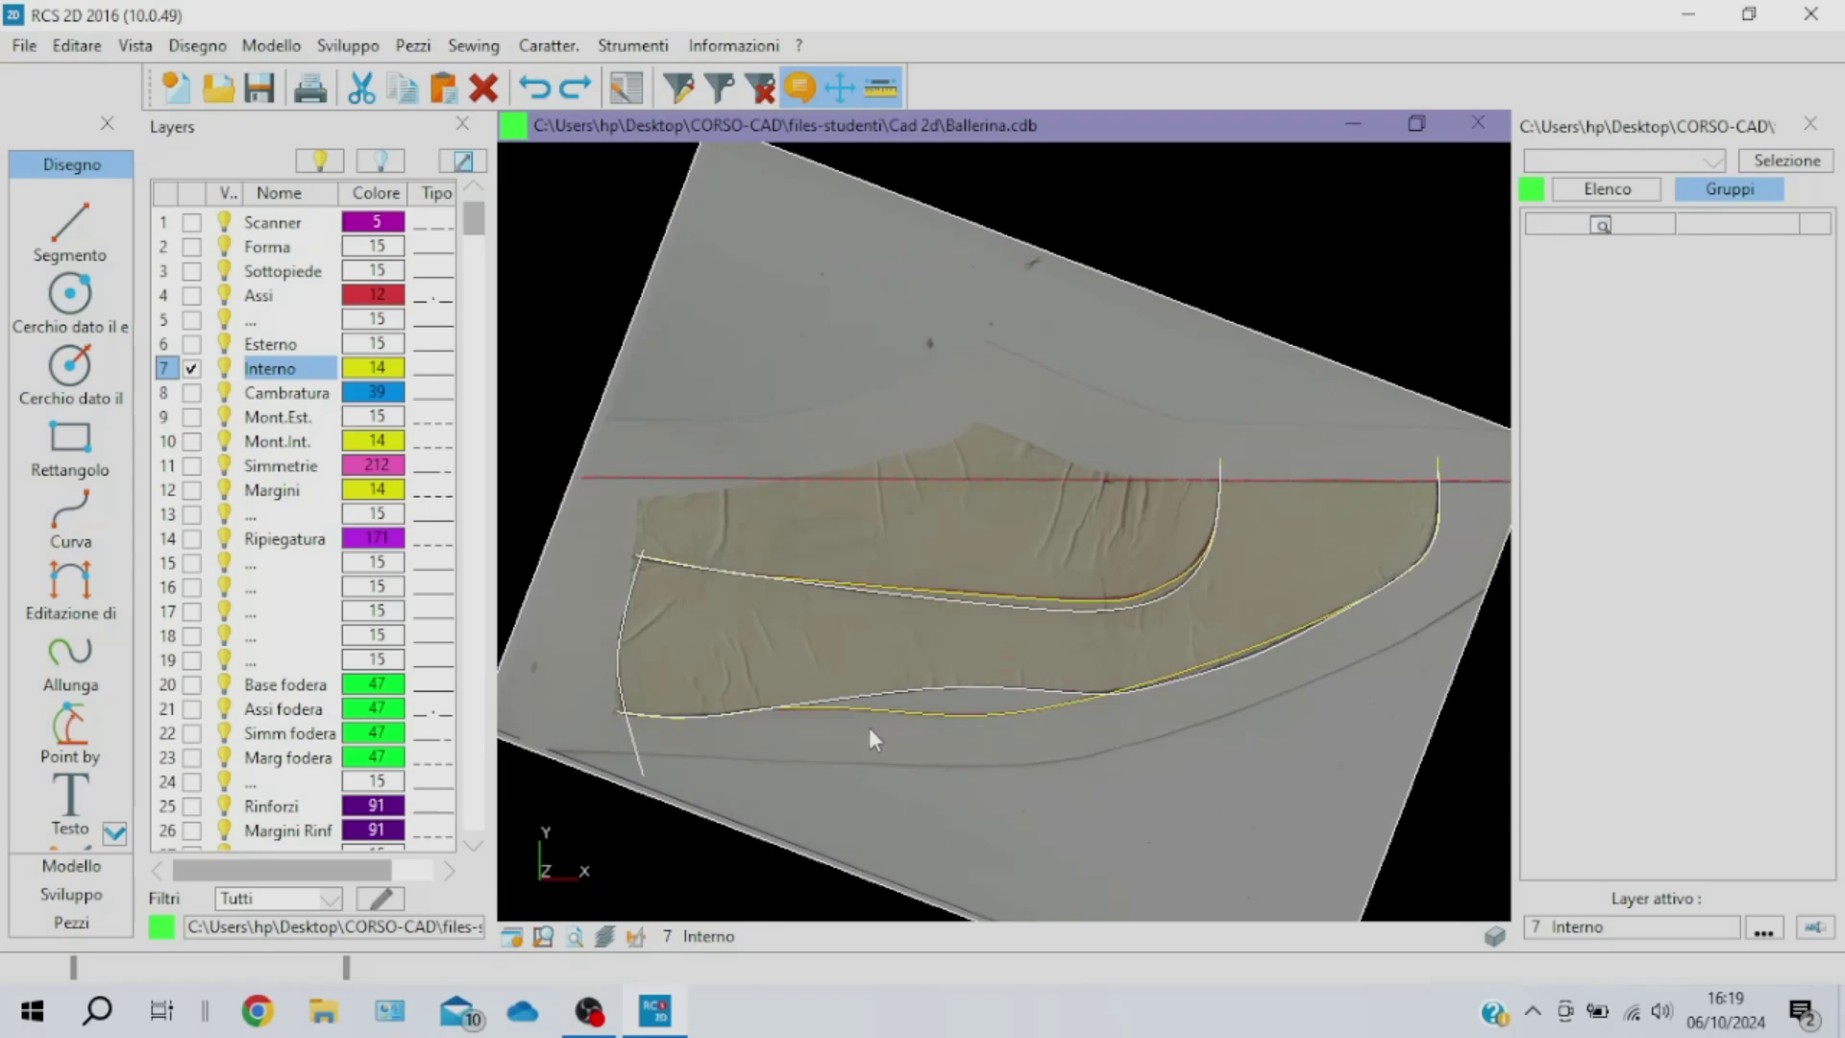
Edit the upper yellow curve, shifting one vertex left to fit the scan, and confirm
scroll(722, 592, "up", 1)
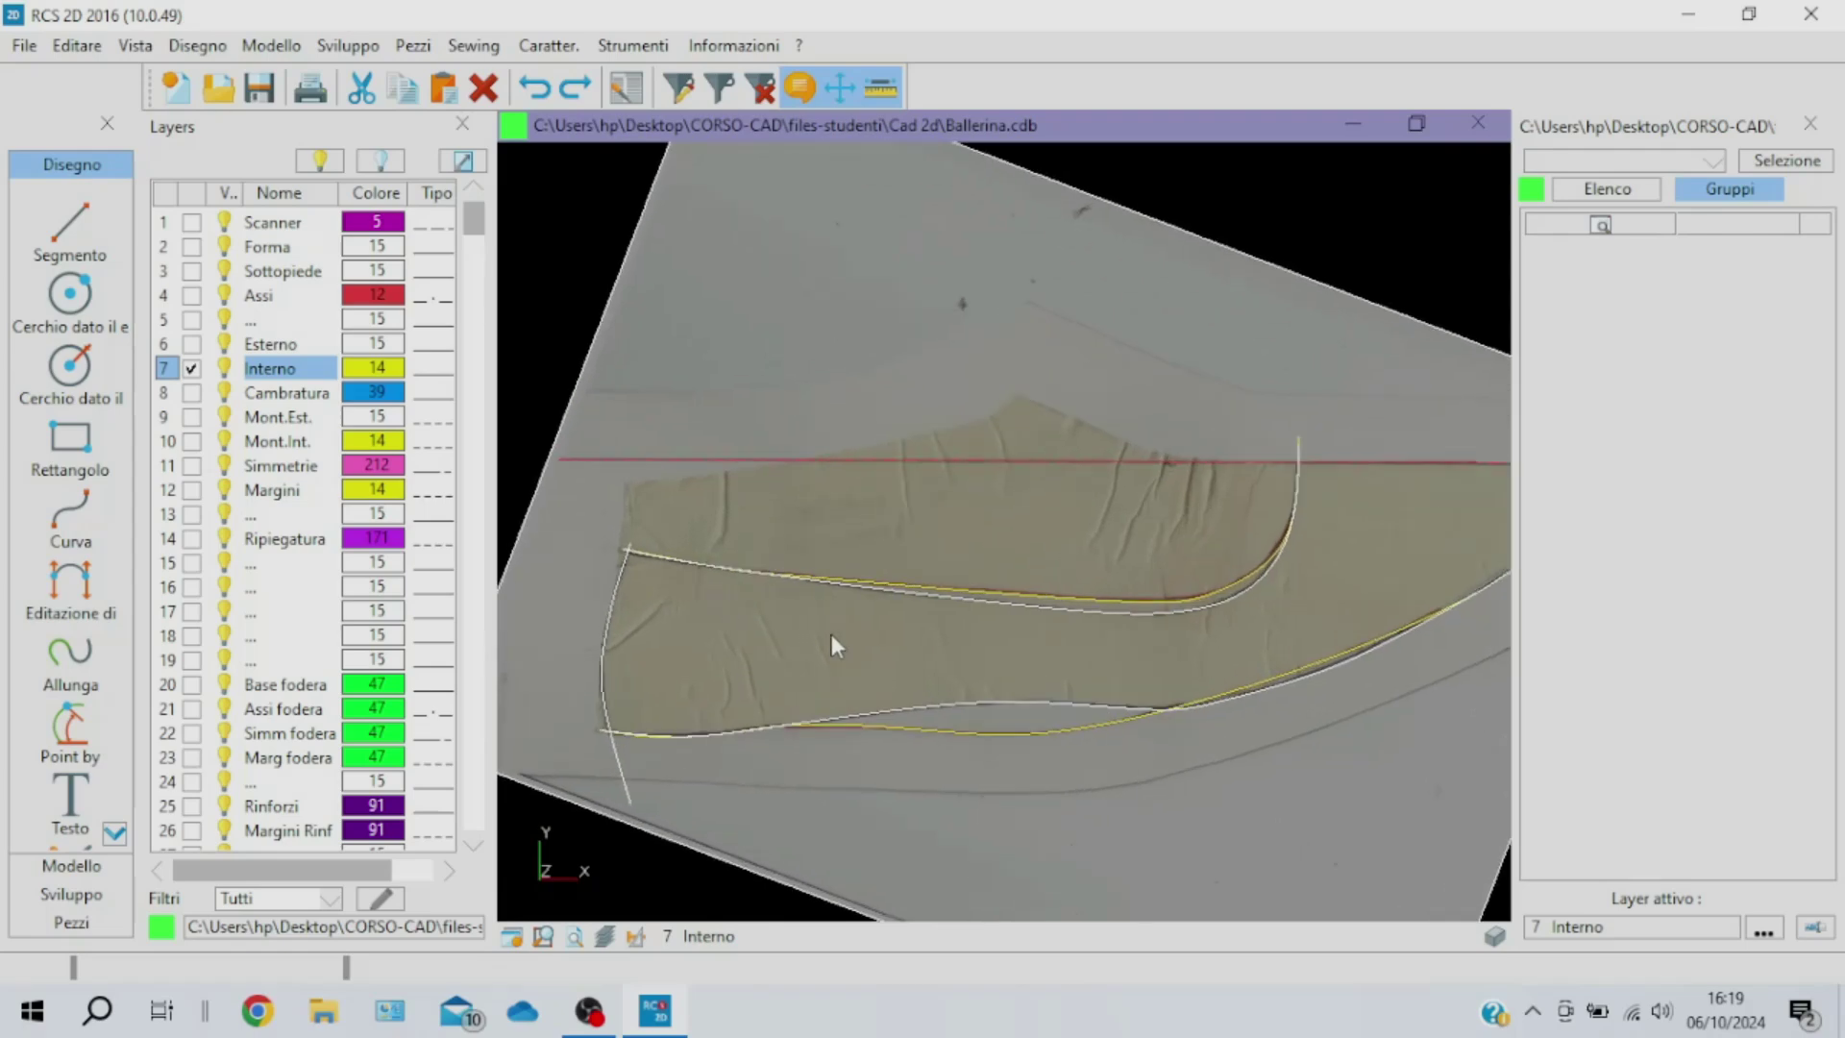
scroll(907, 636, "up", 1)
scroll(907, 631, "up", 1)
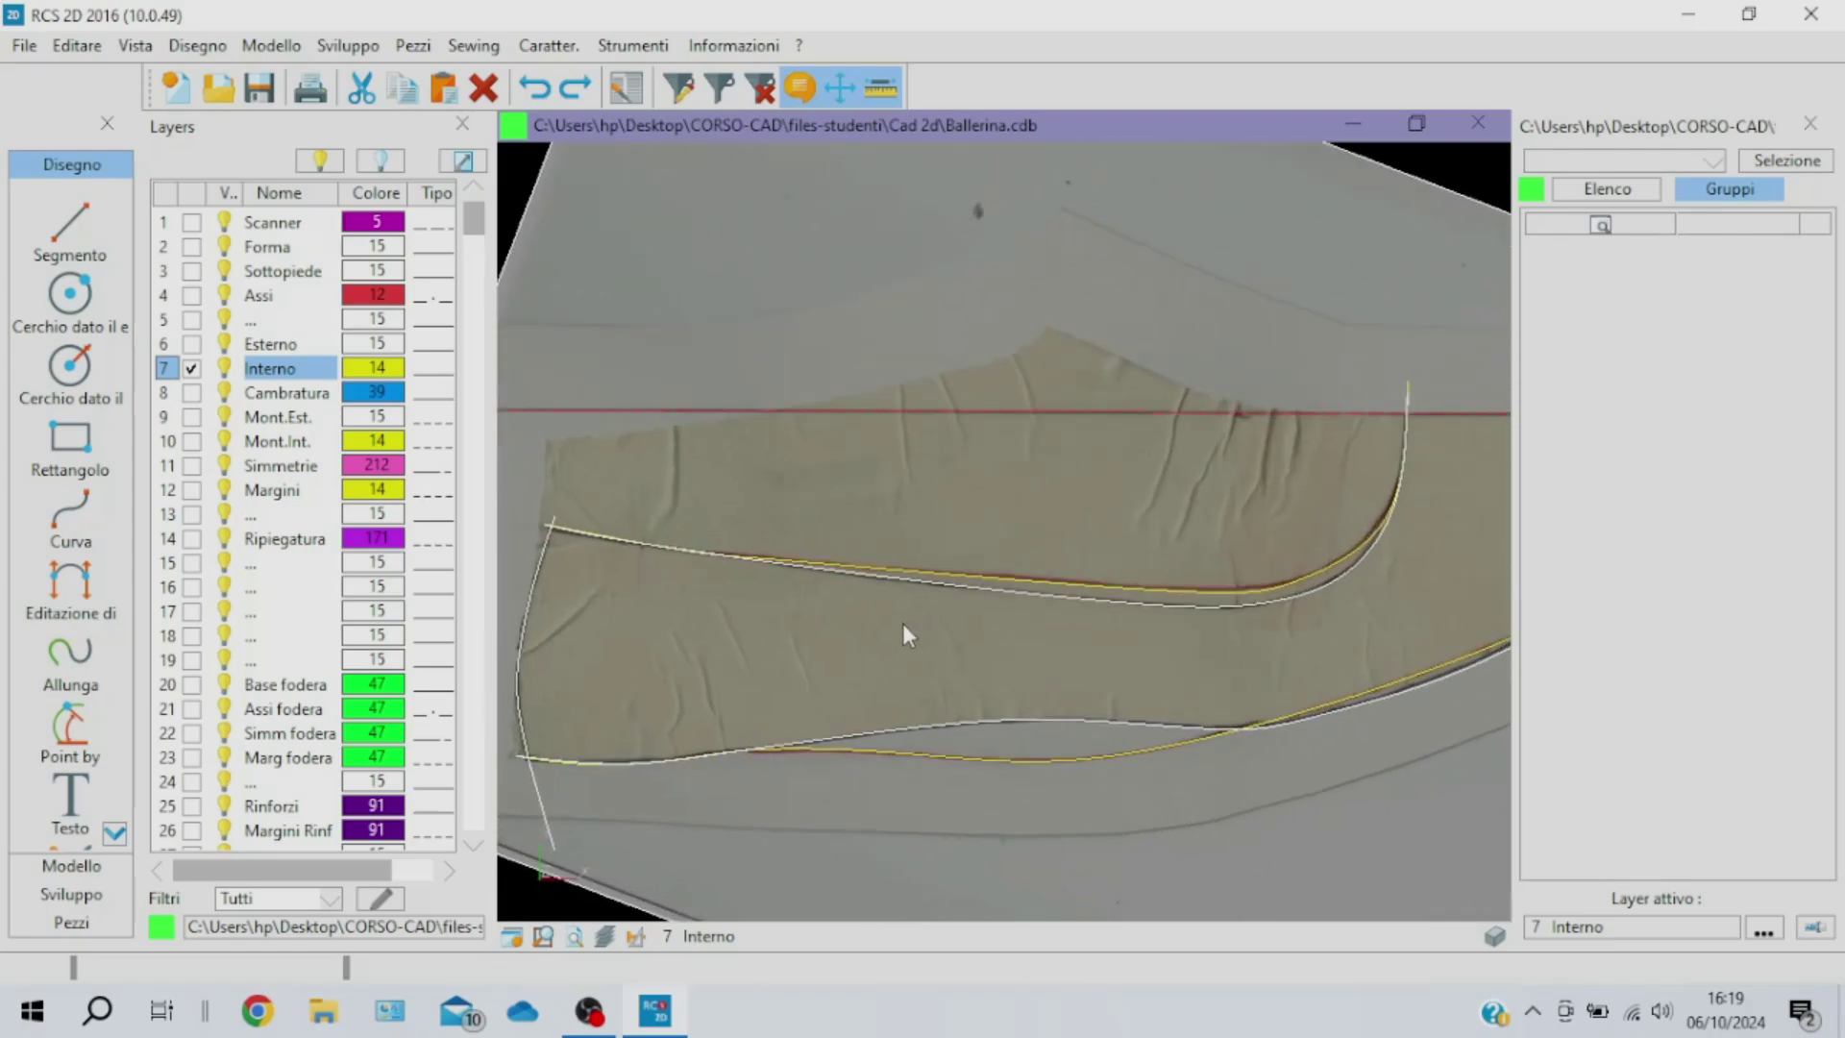
left_click(70, 581)
left_click(1206, 600)
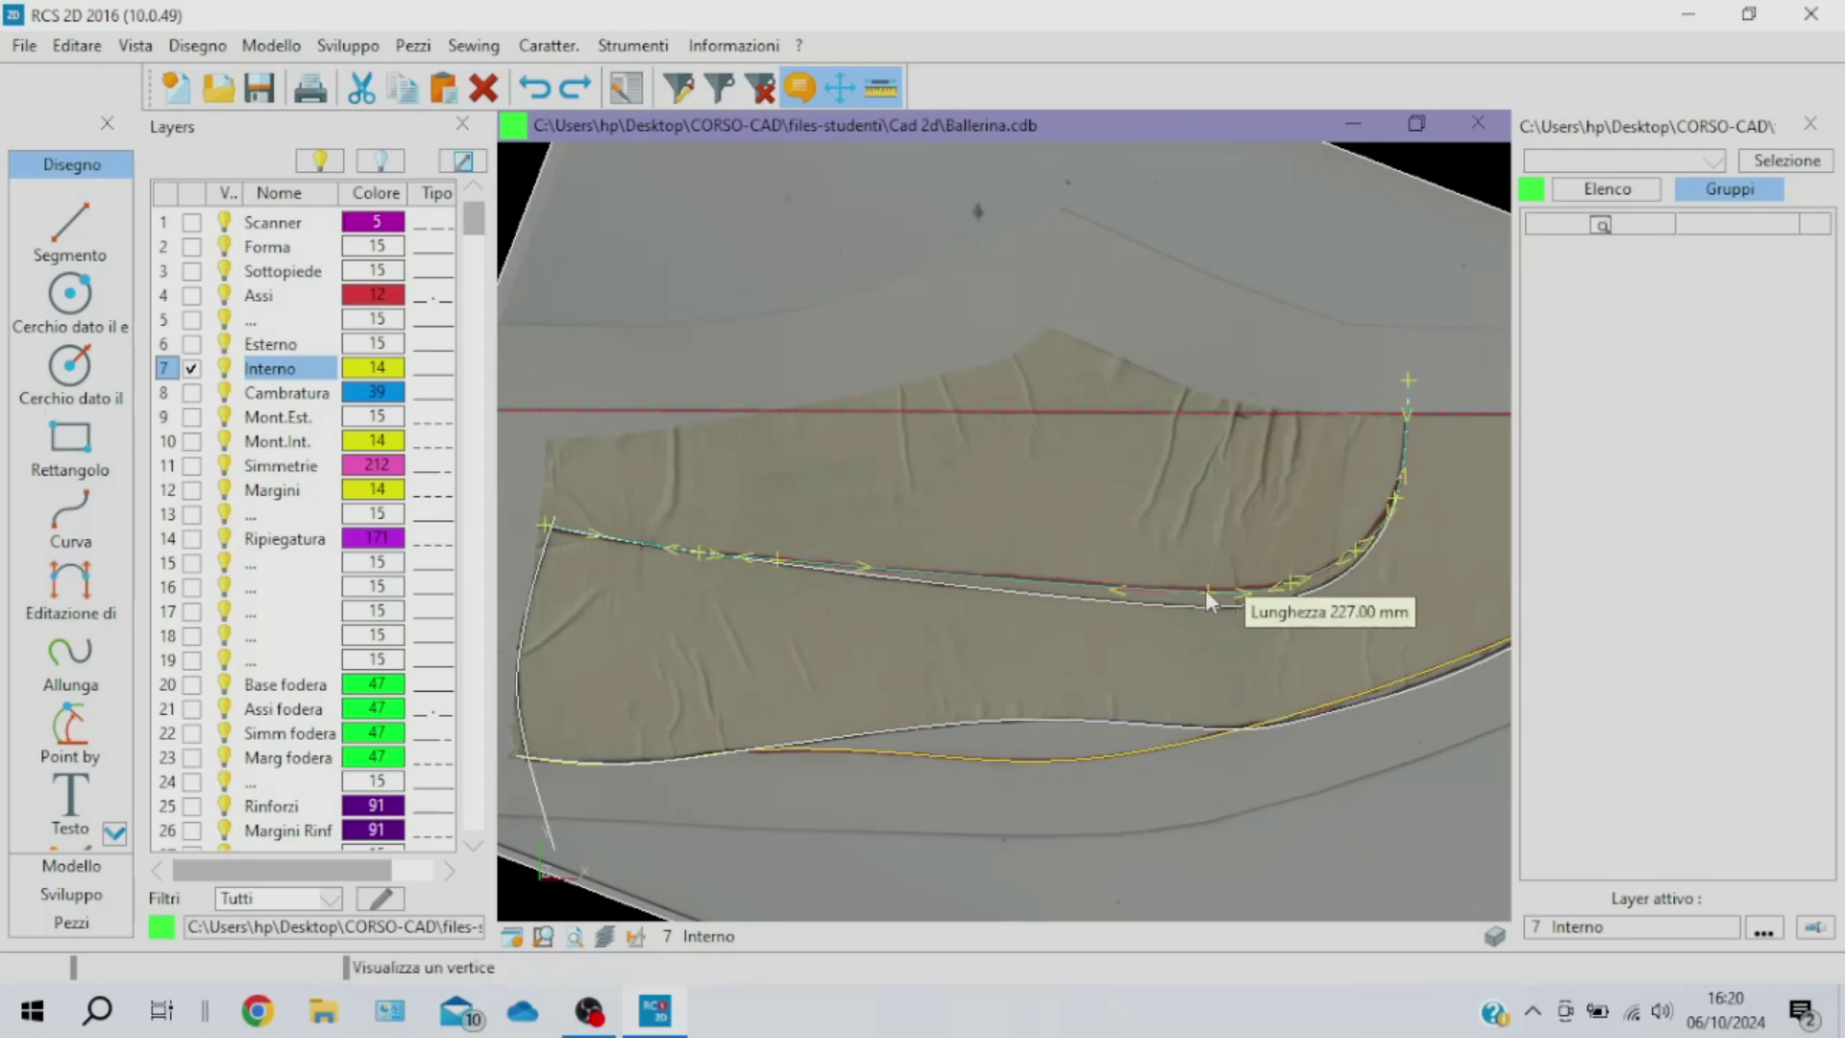
left_click_drag(1207, 600, 1151, 596)
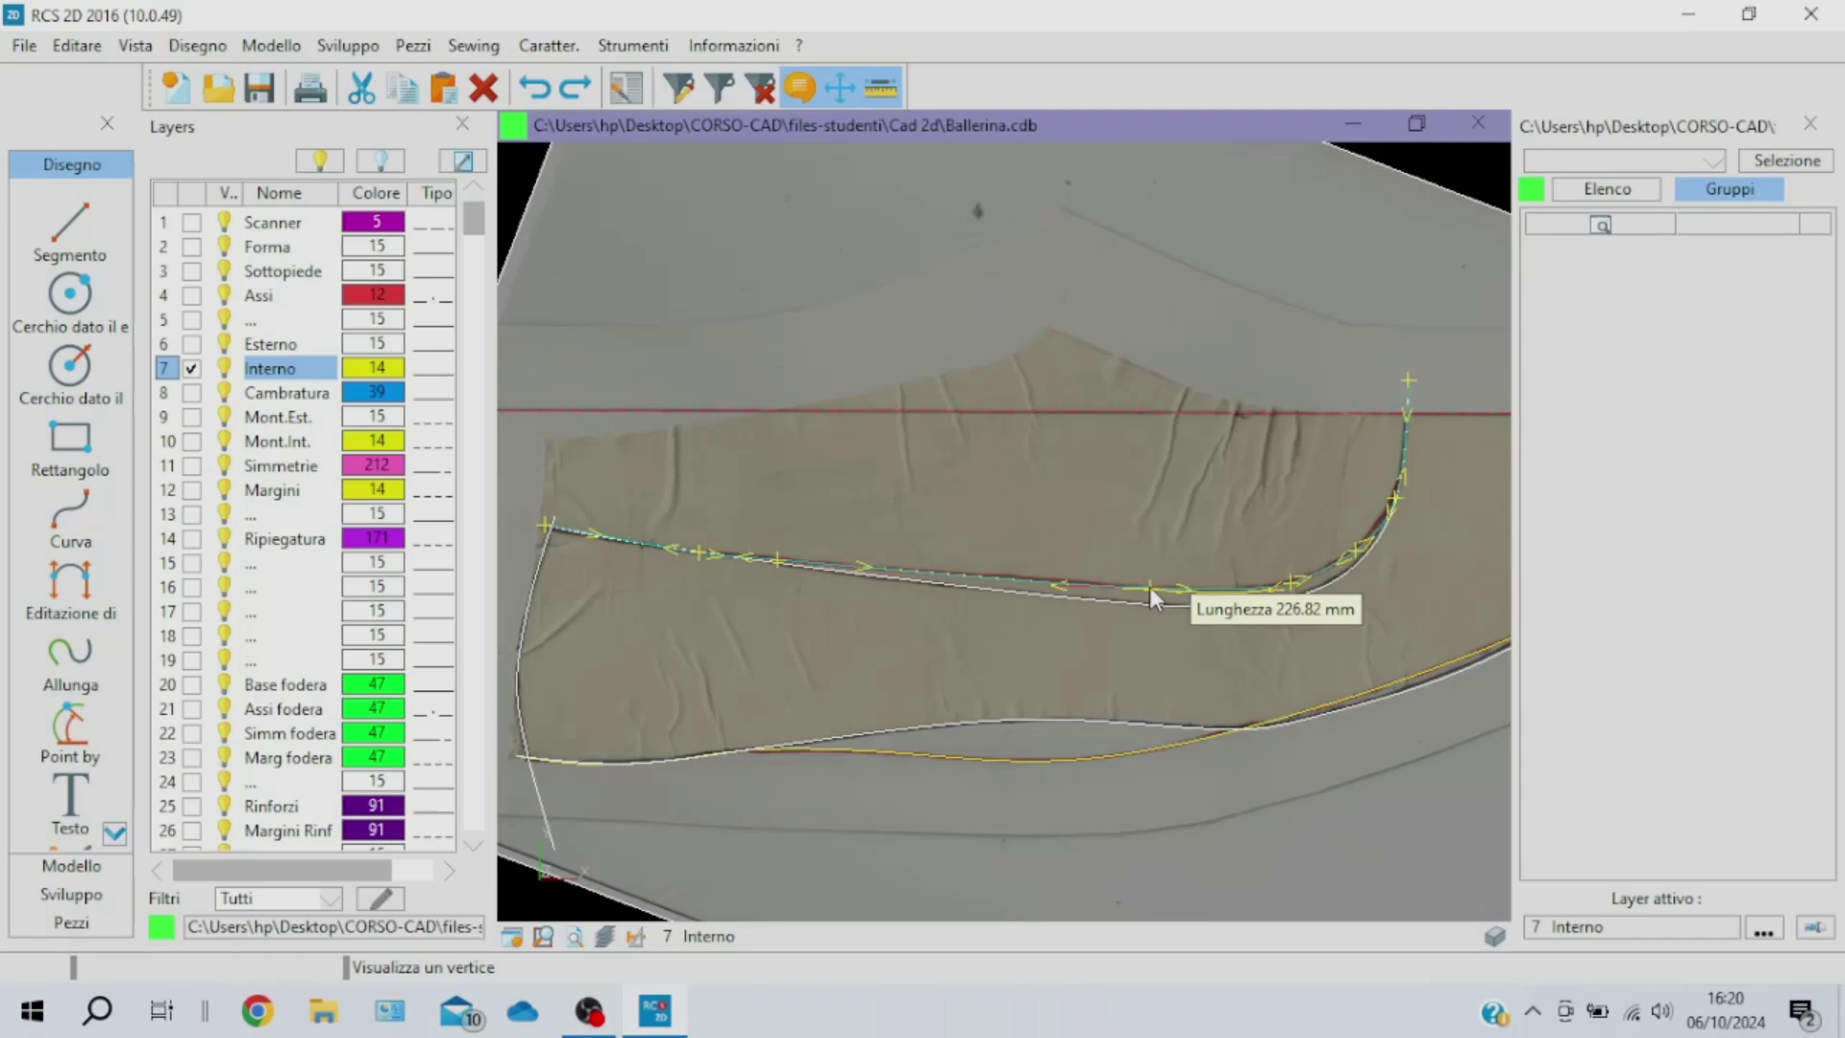
right_click(1149, 586)
left_click(1176, 615)
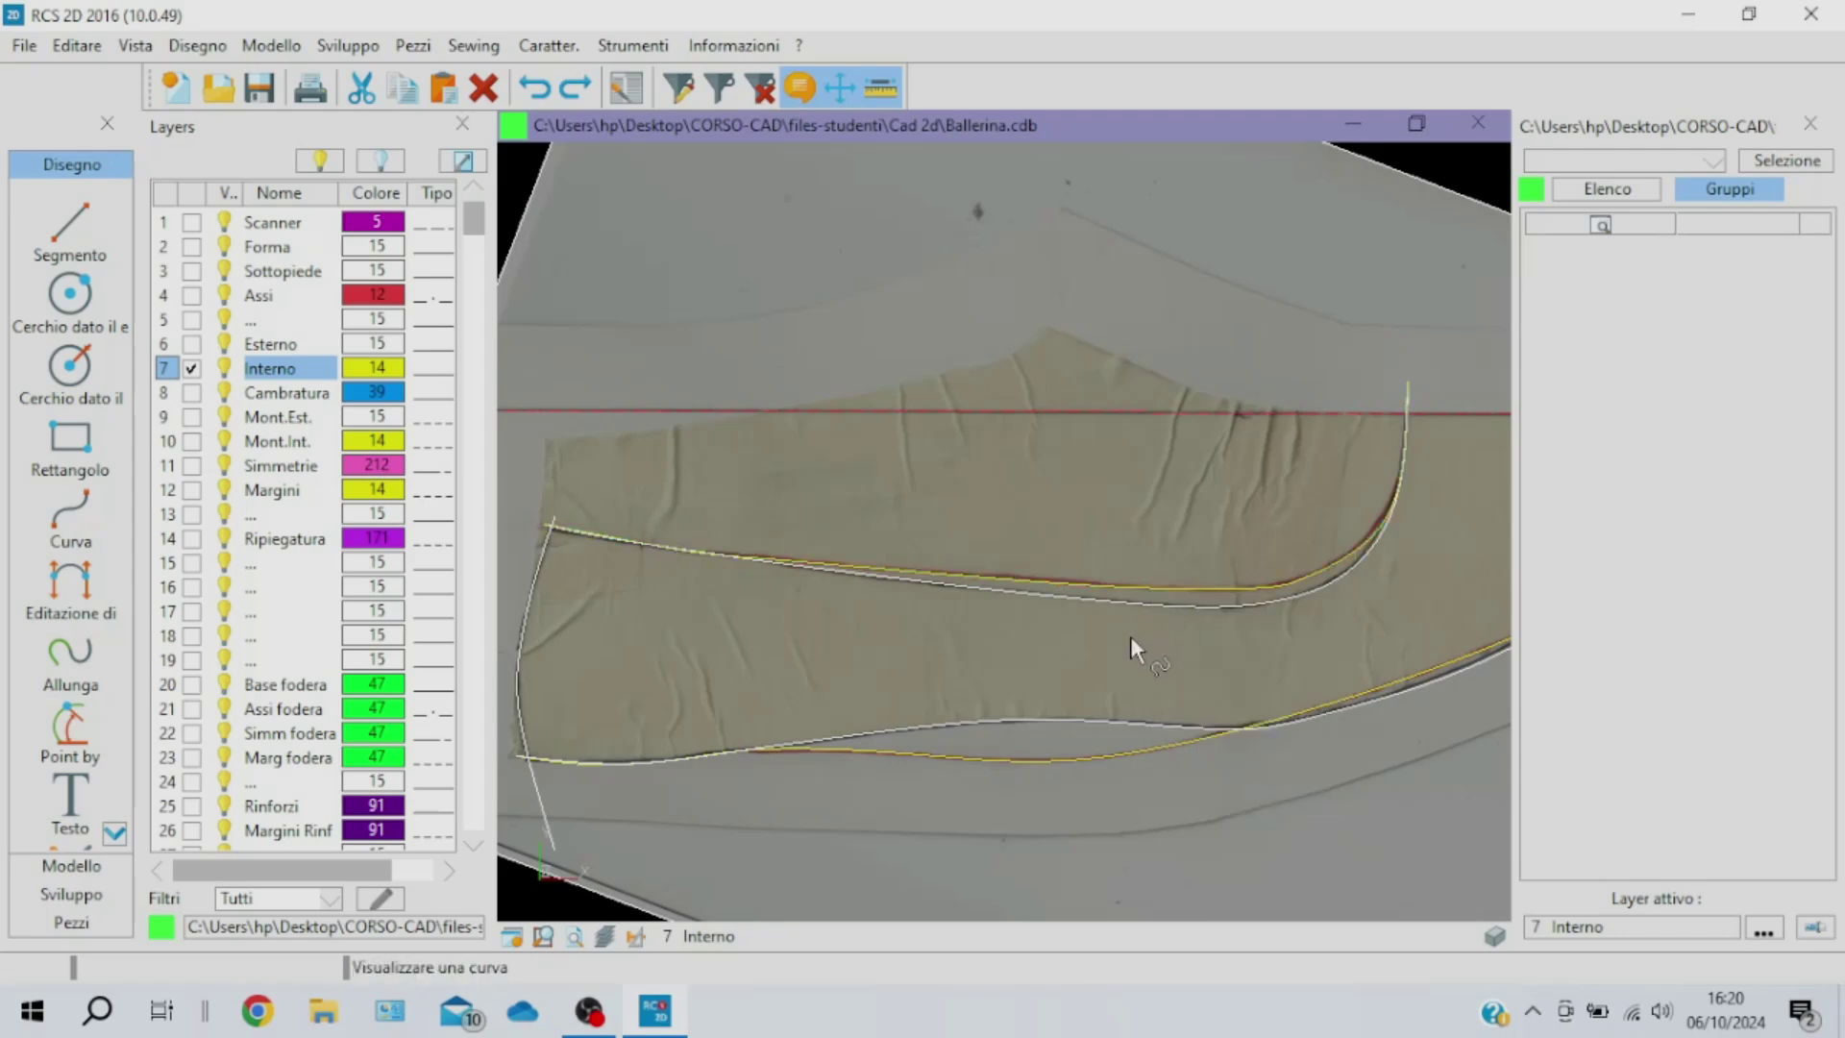
Fine-tune the vertices at the upper curve's back bend to follow the outline, about 227 mm
left_click(1359, 540)
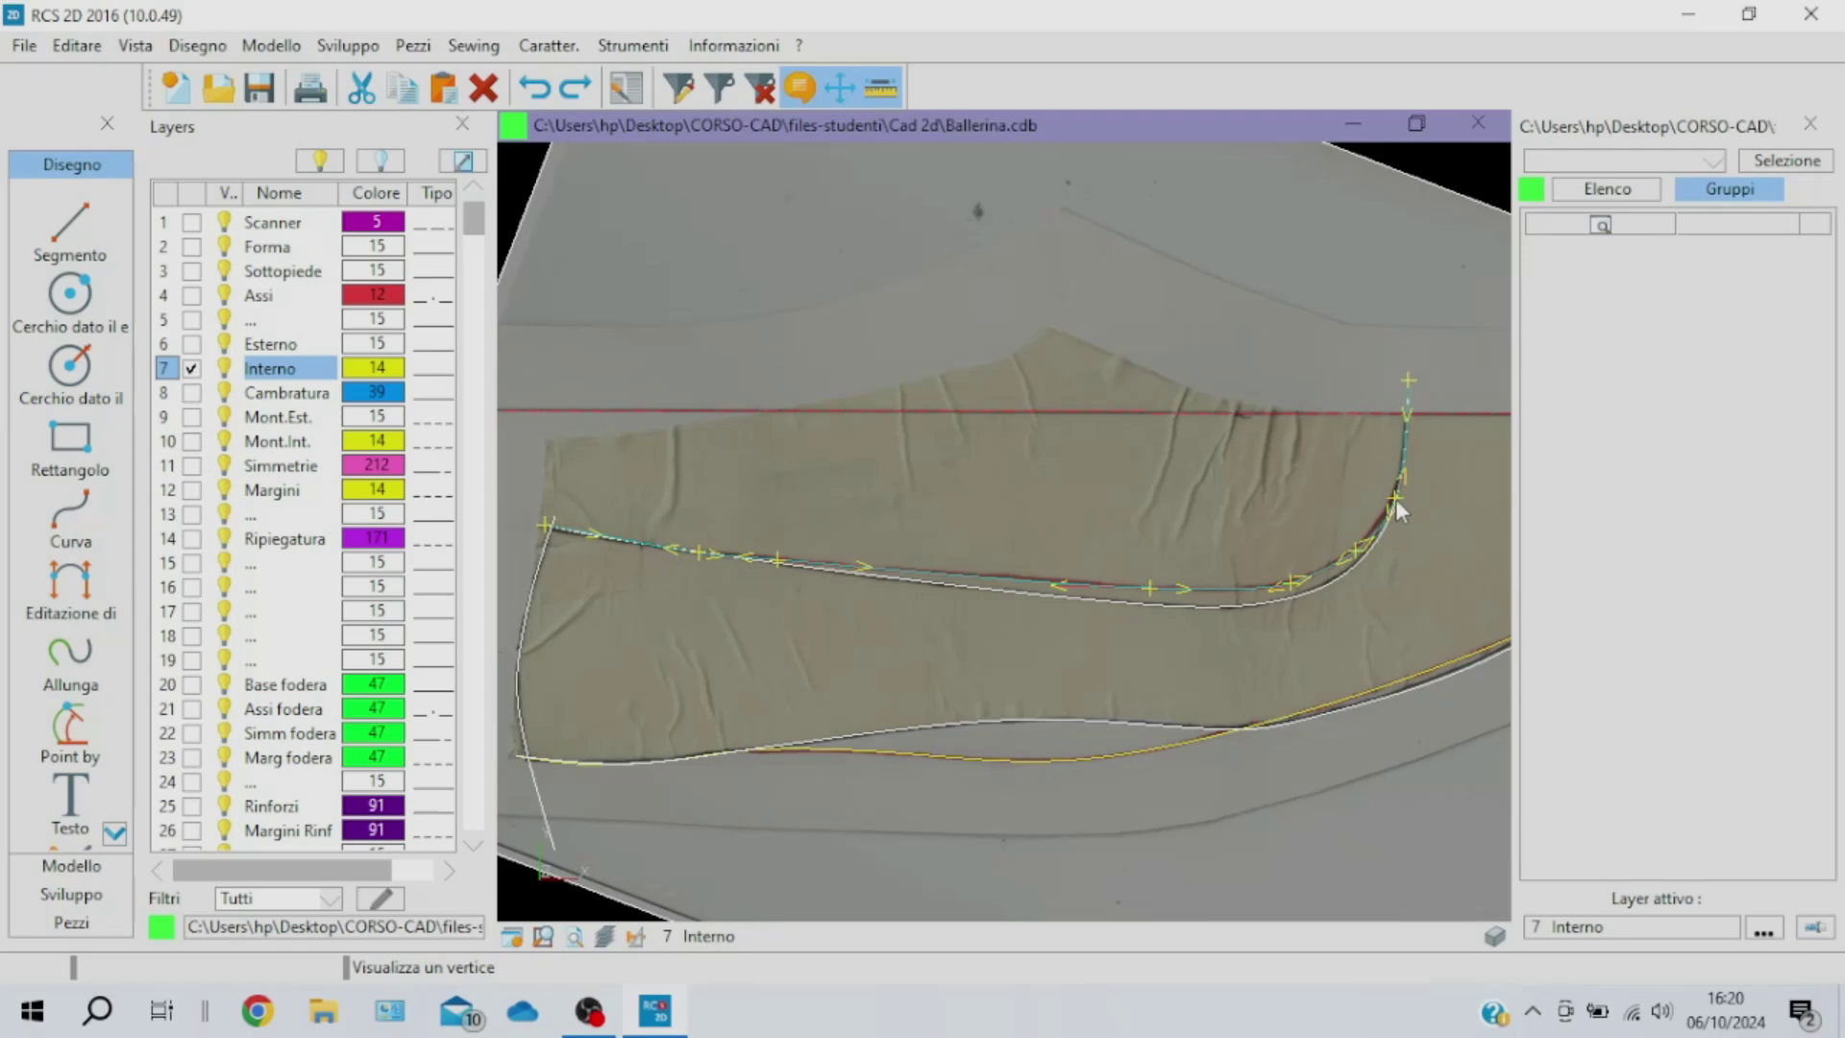
left_click_drag(1398, 506, 1395, 516)
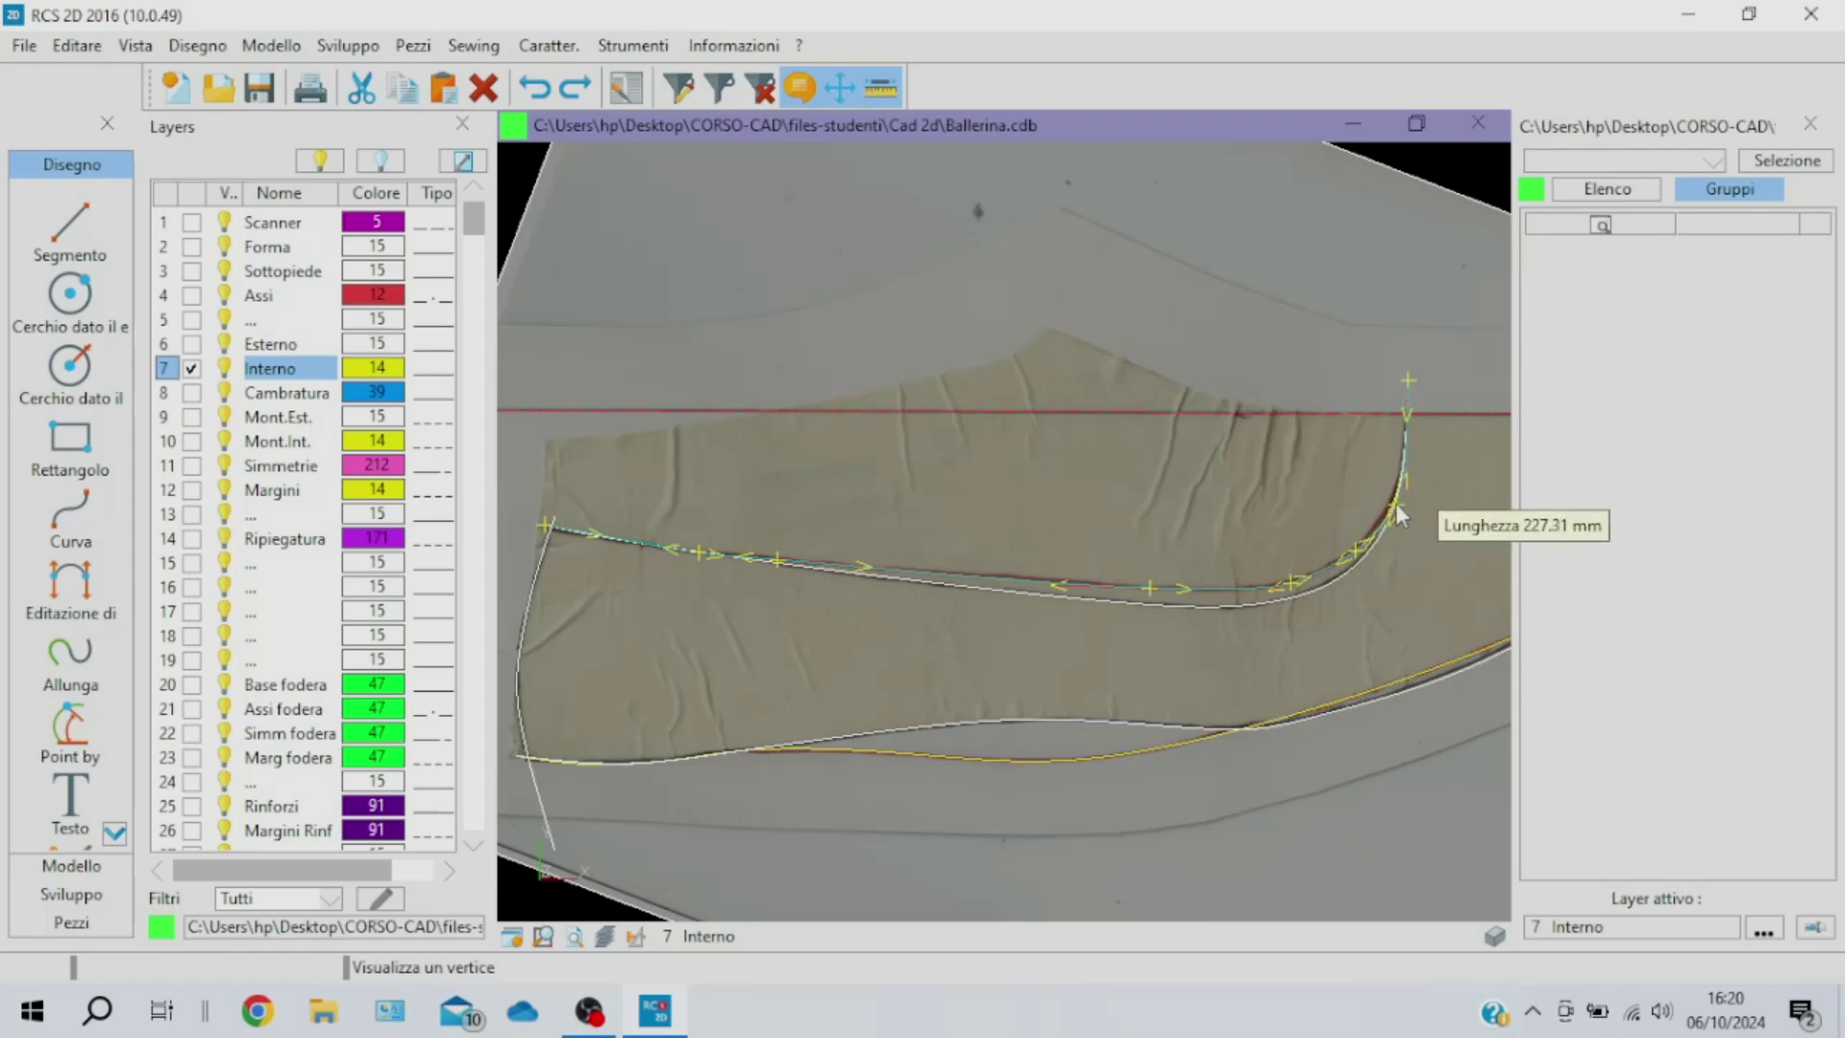
left_click_drag(1393, 516, 1393, 531)
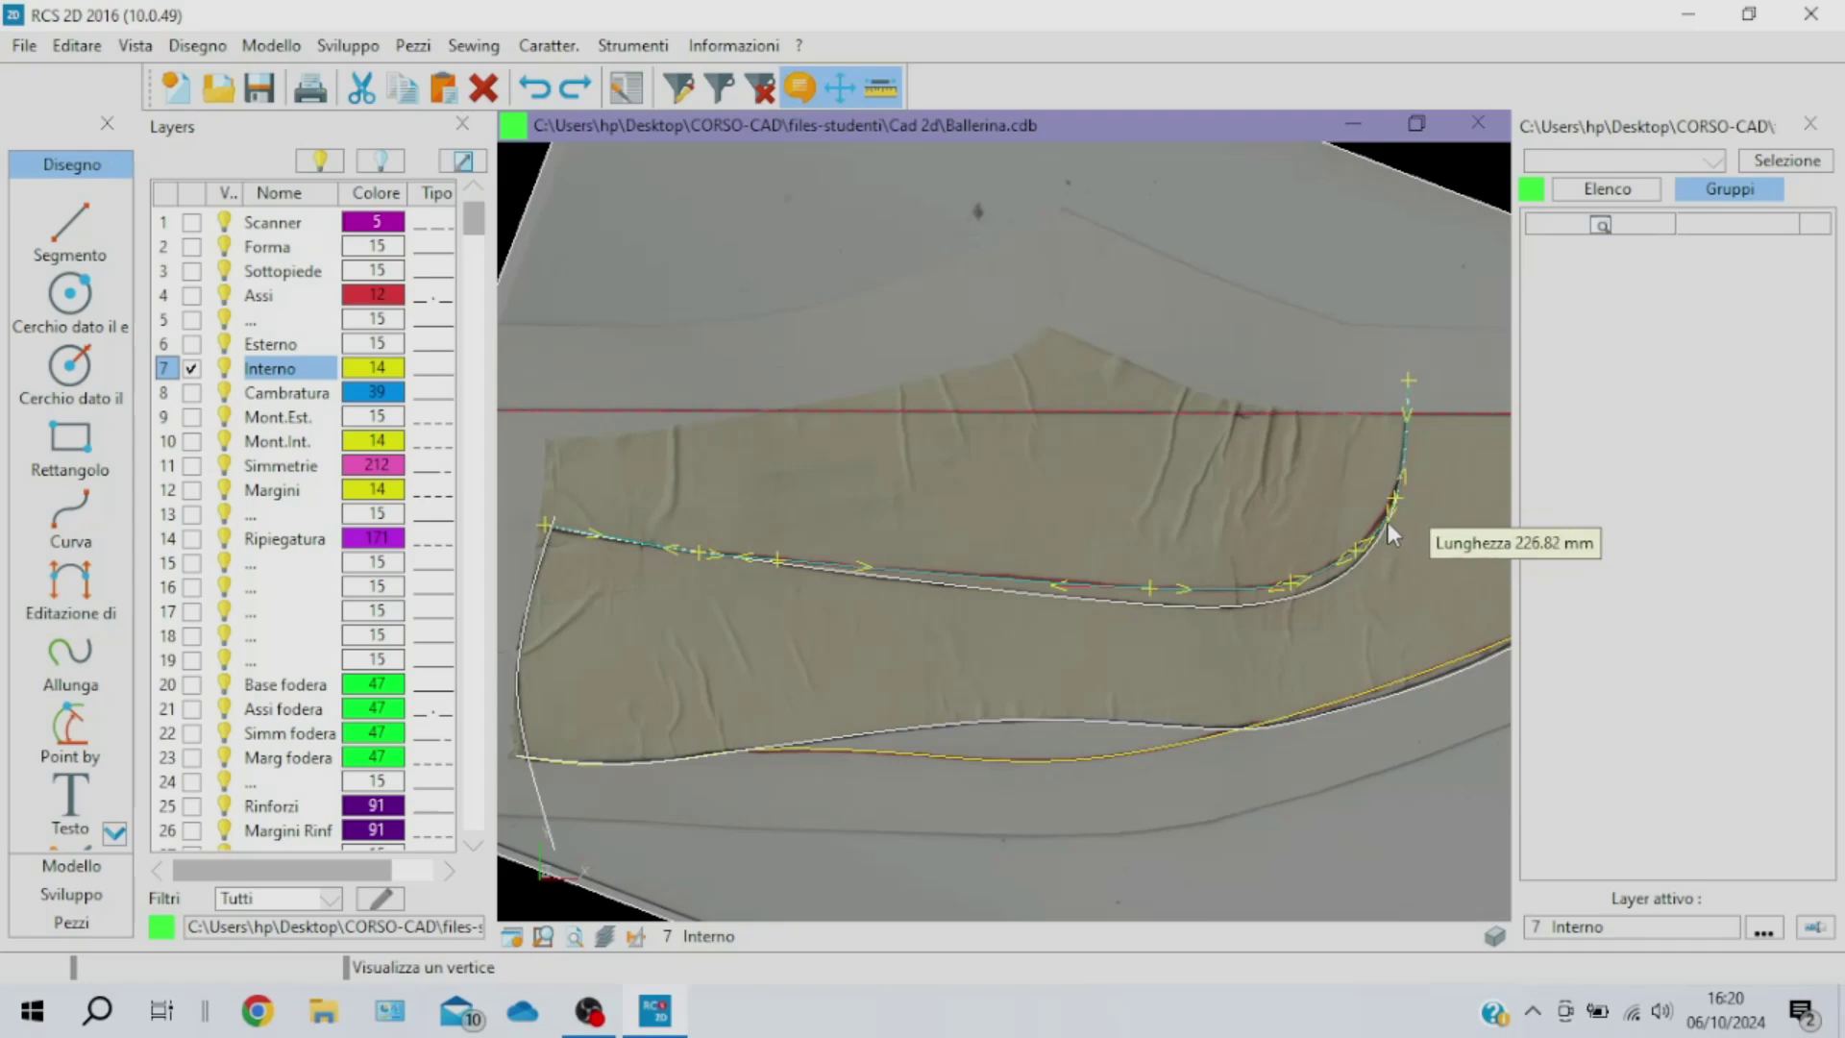
left_click_drag(1391, 523, 1390, 516)
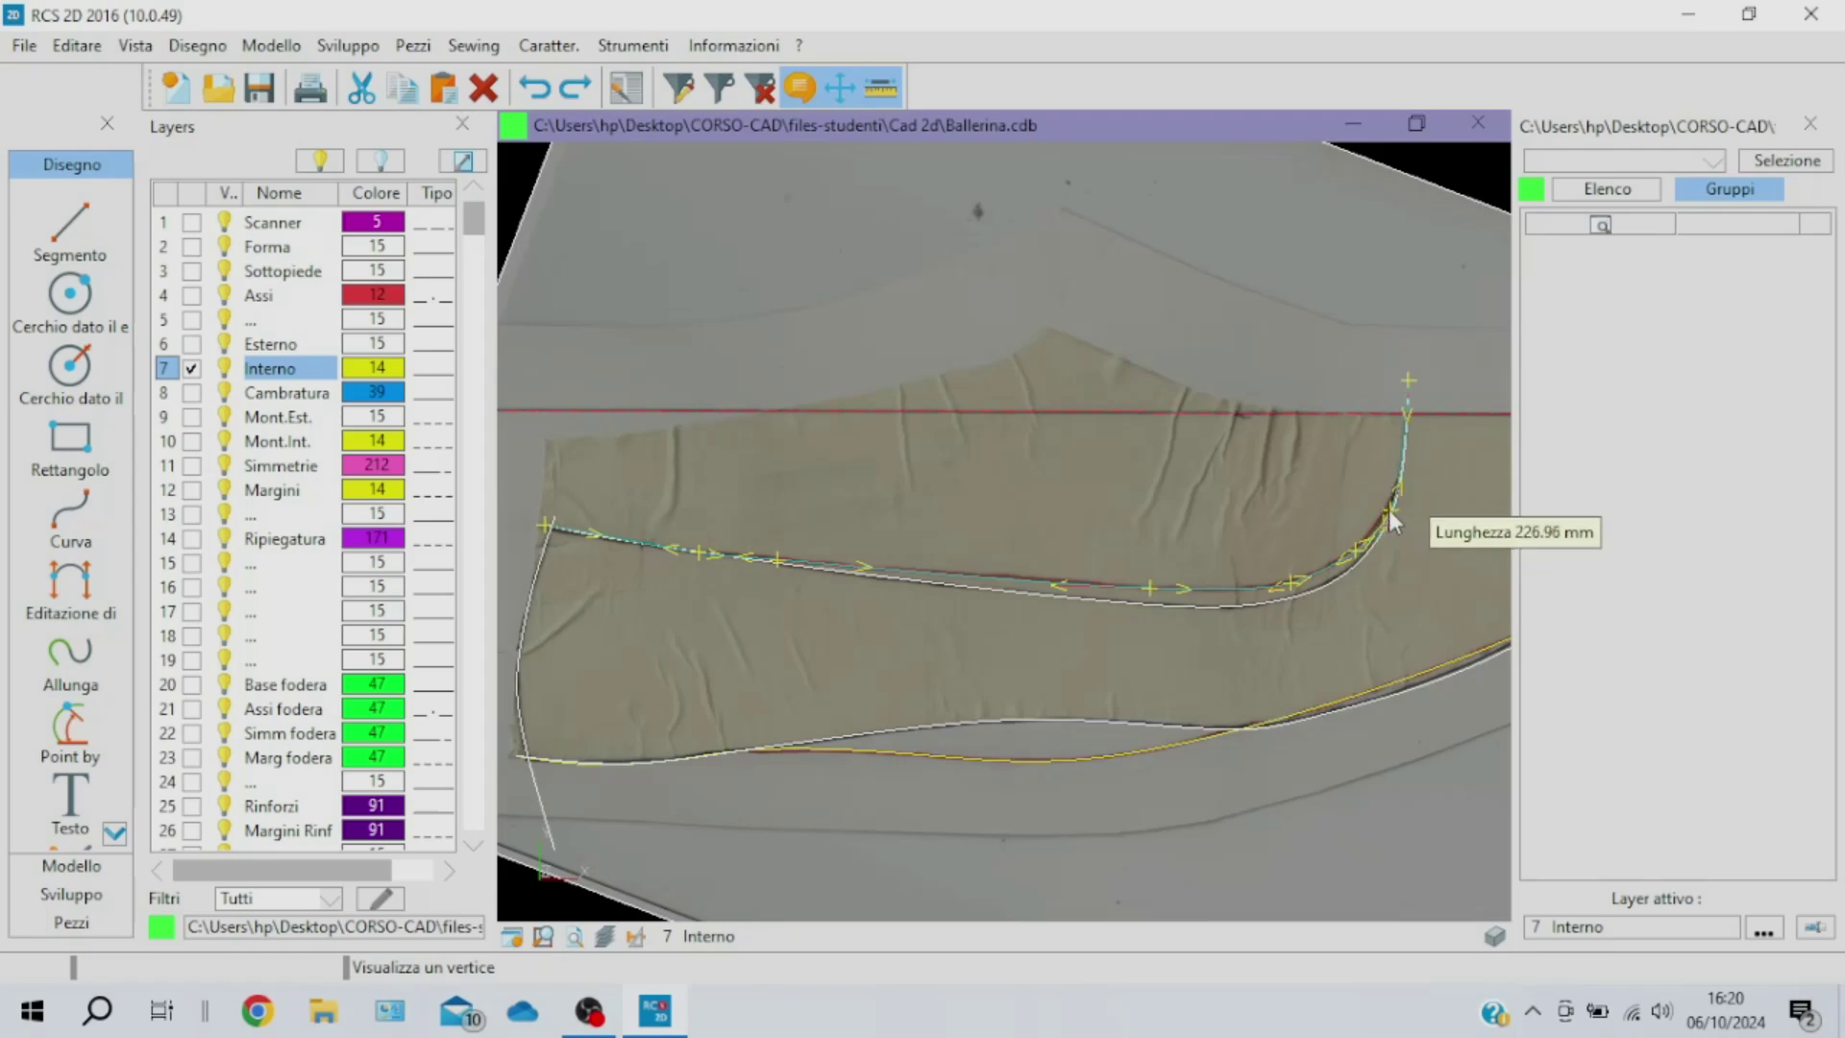
scroll(1388, 509, "up", 2)
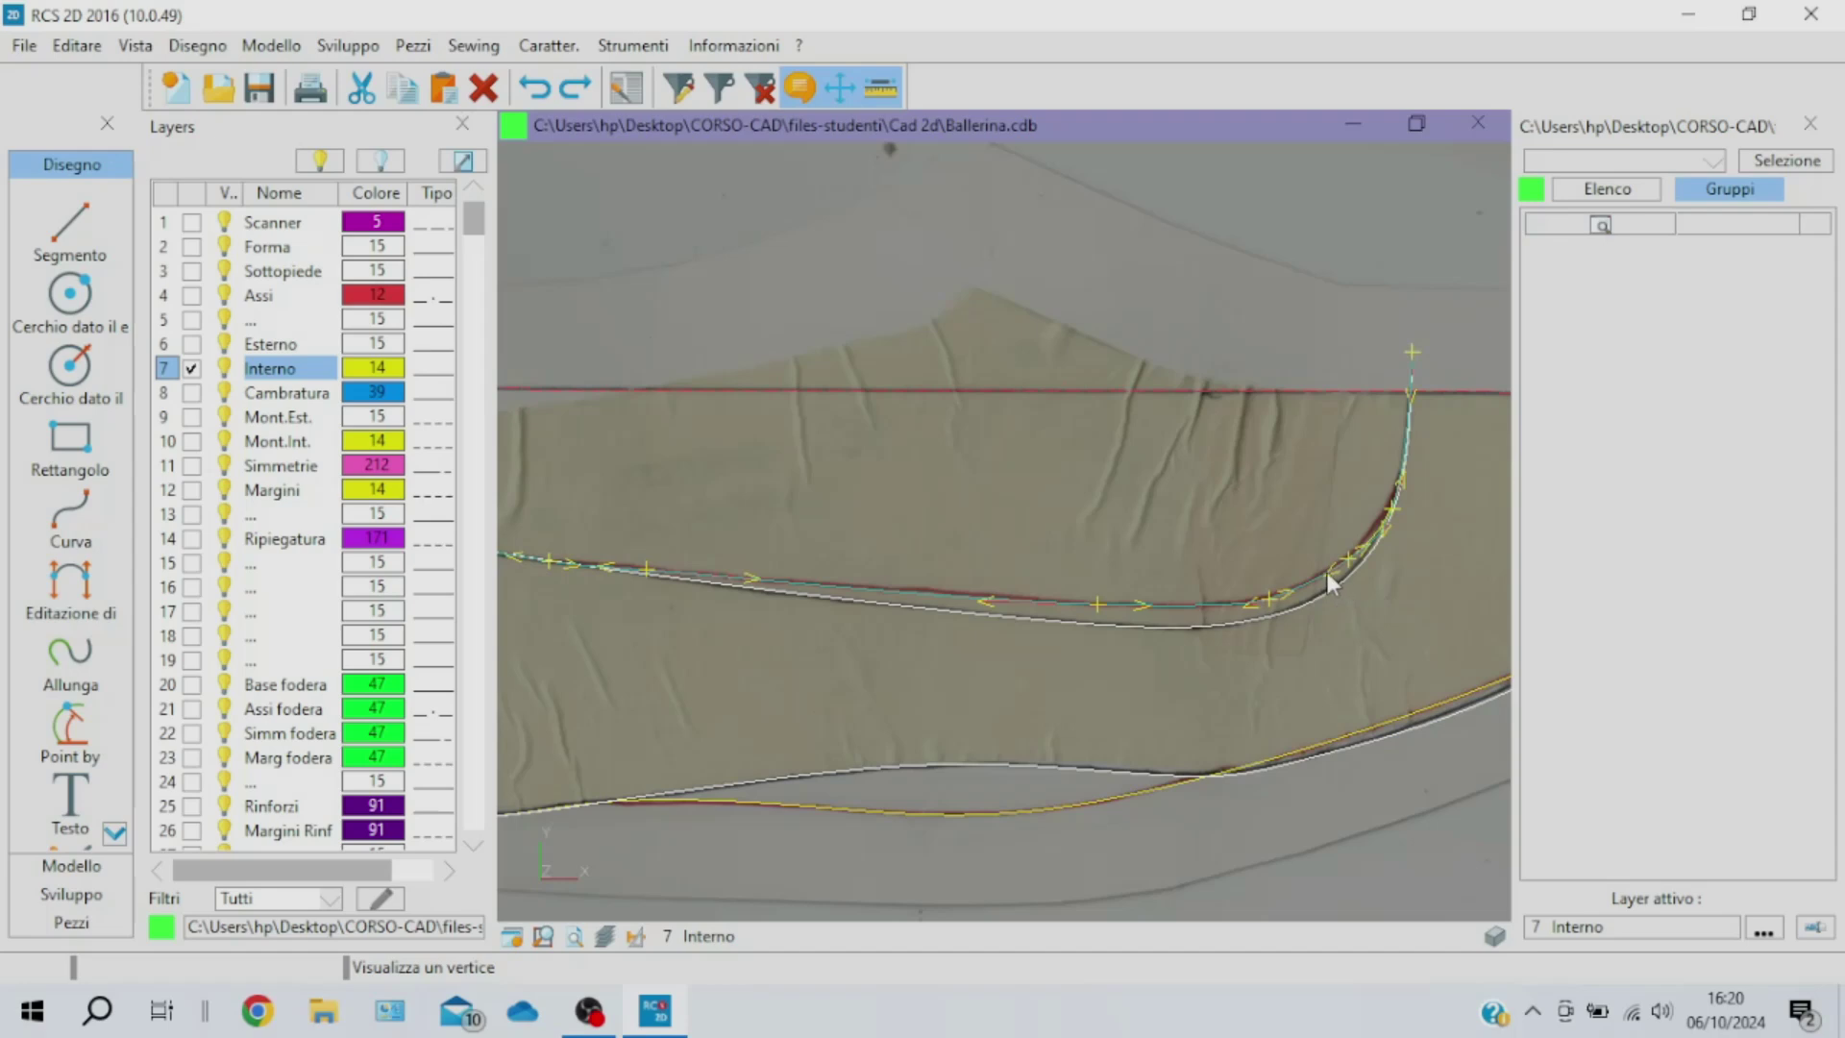
left_click_drag(1326, 573, 1316, 582)
Confirm the curve, then remove and move nodes at the heel bend with Elimina nodo
right_click(1428, 523)
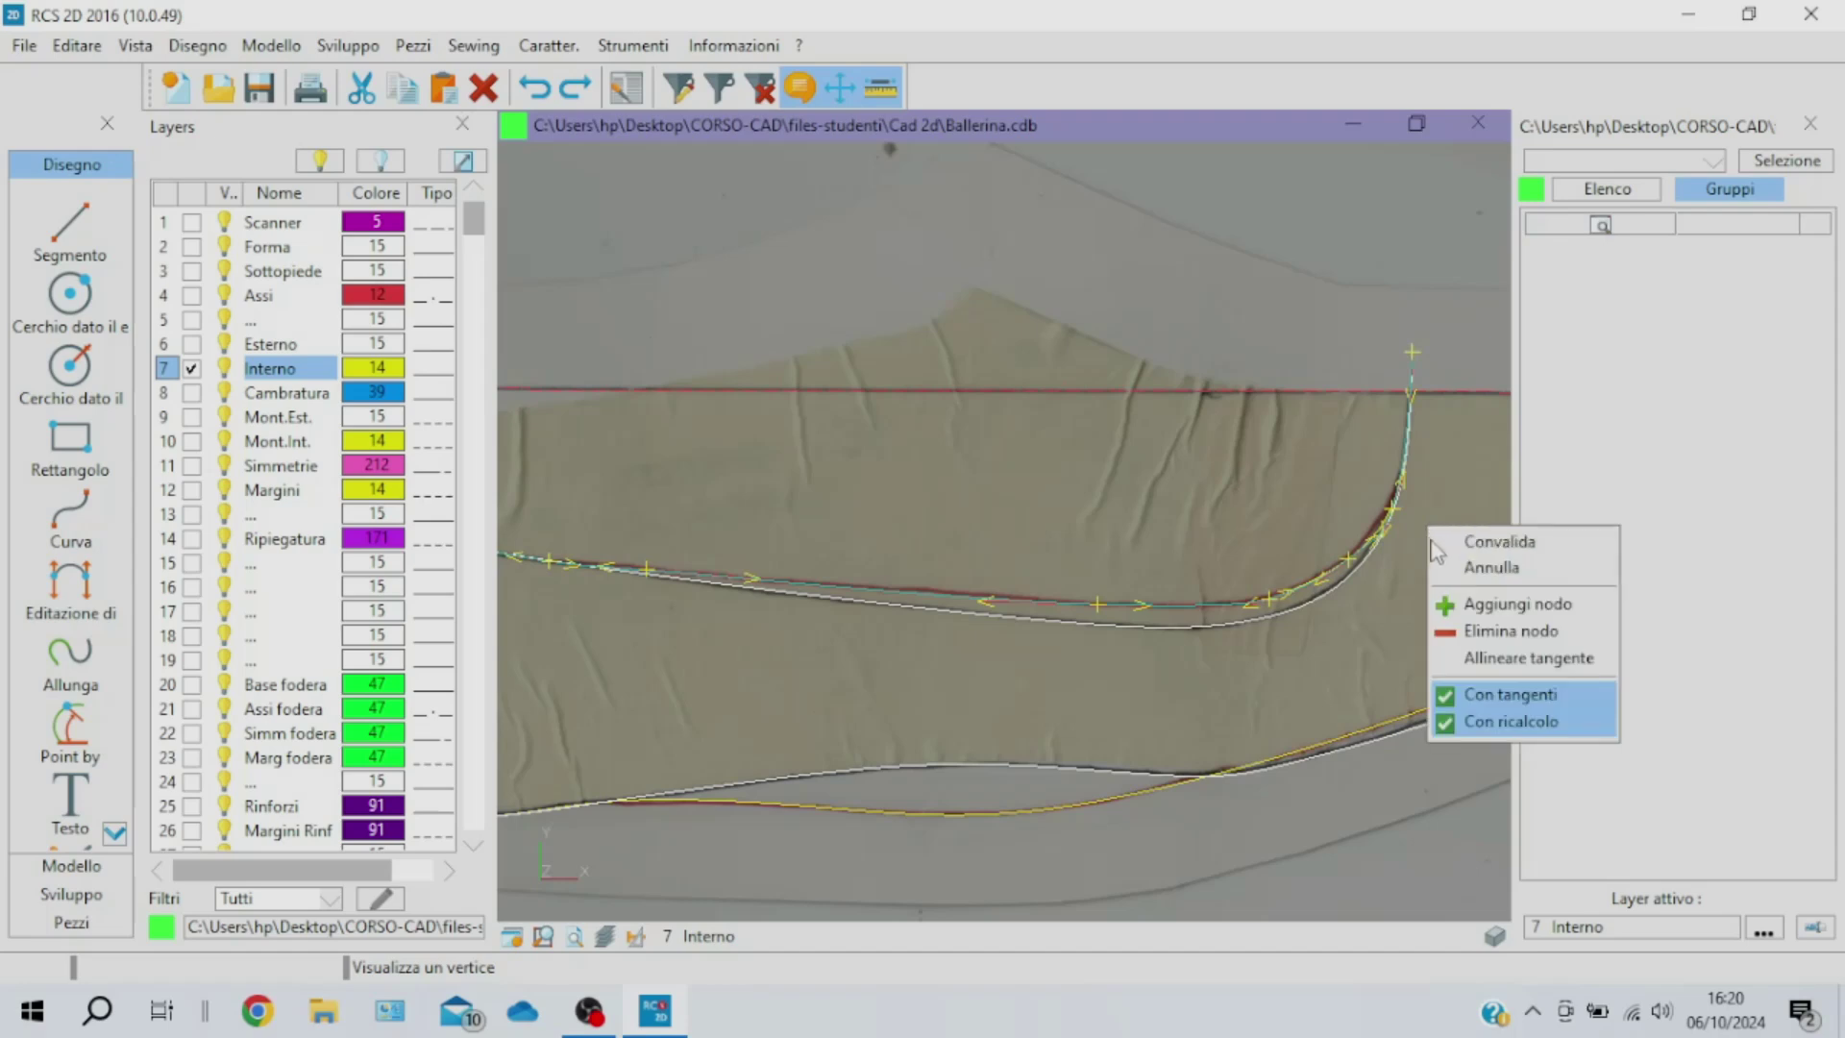
left_click(1436, 539)
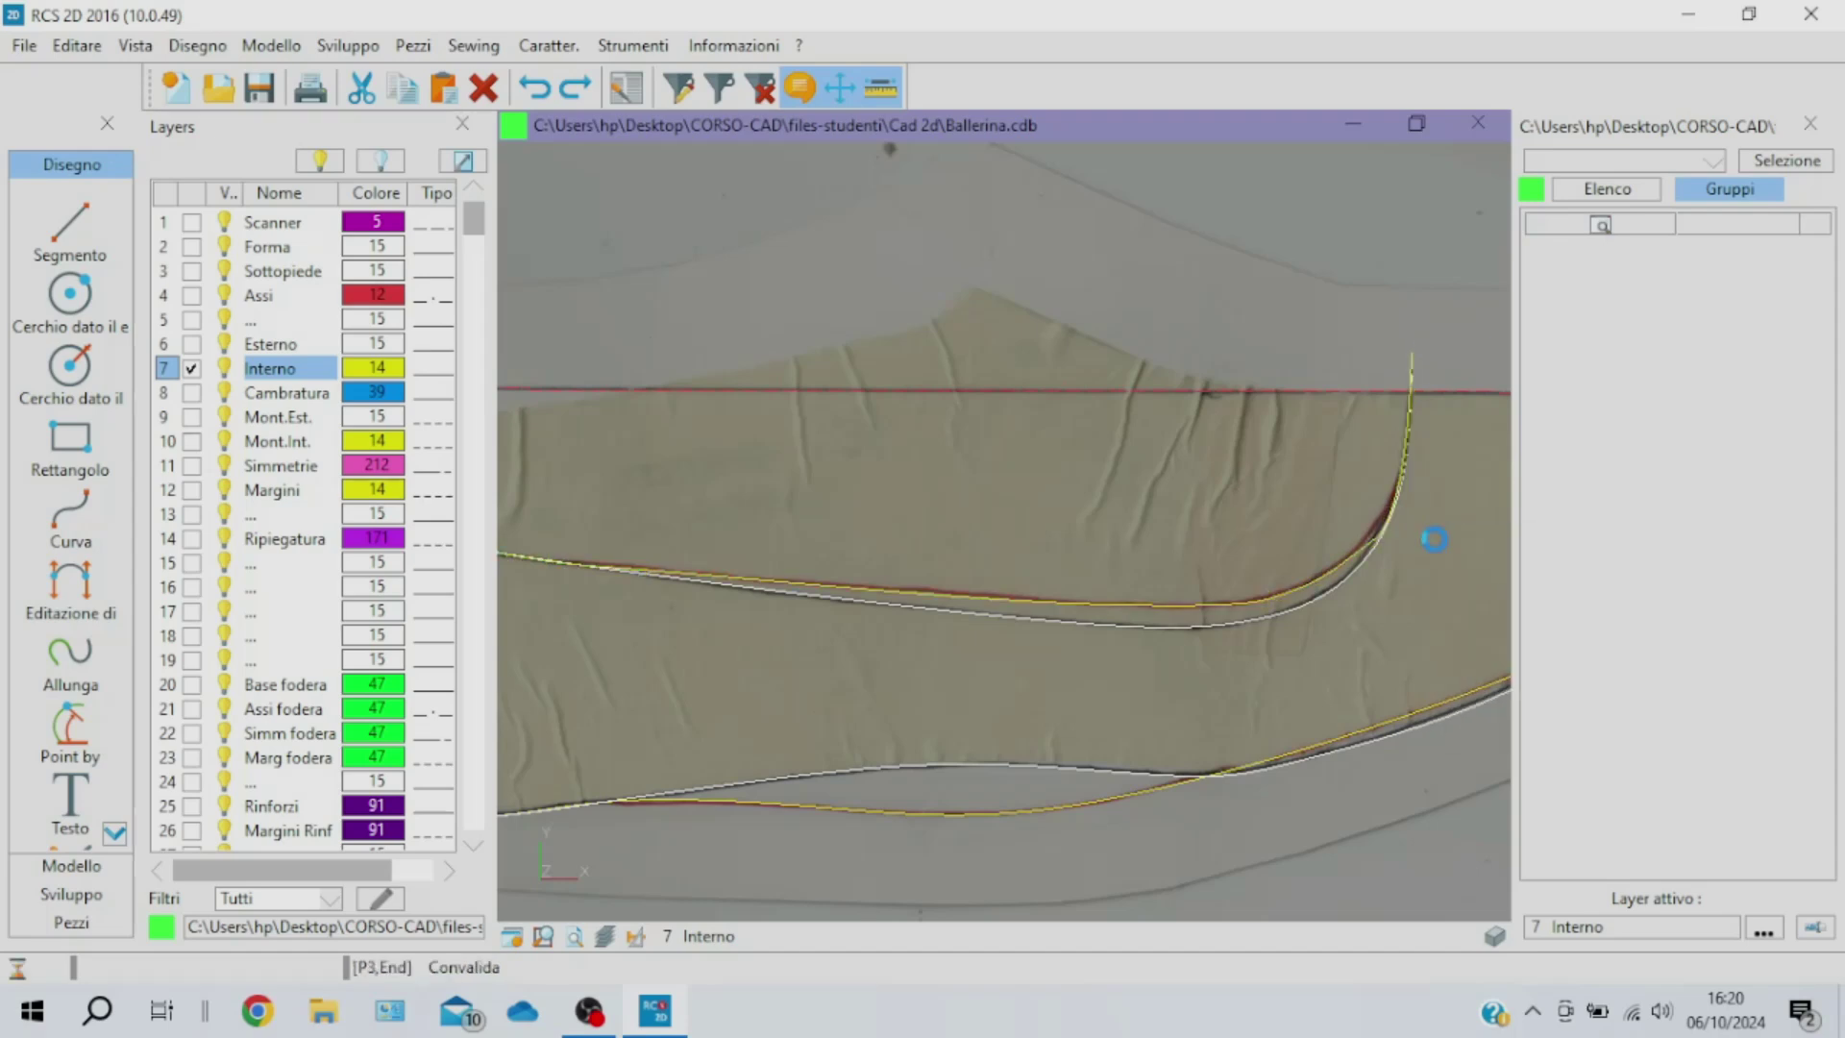
left_click(1341, 566)
right_click(1401, 533)
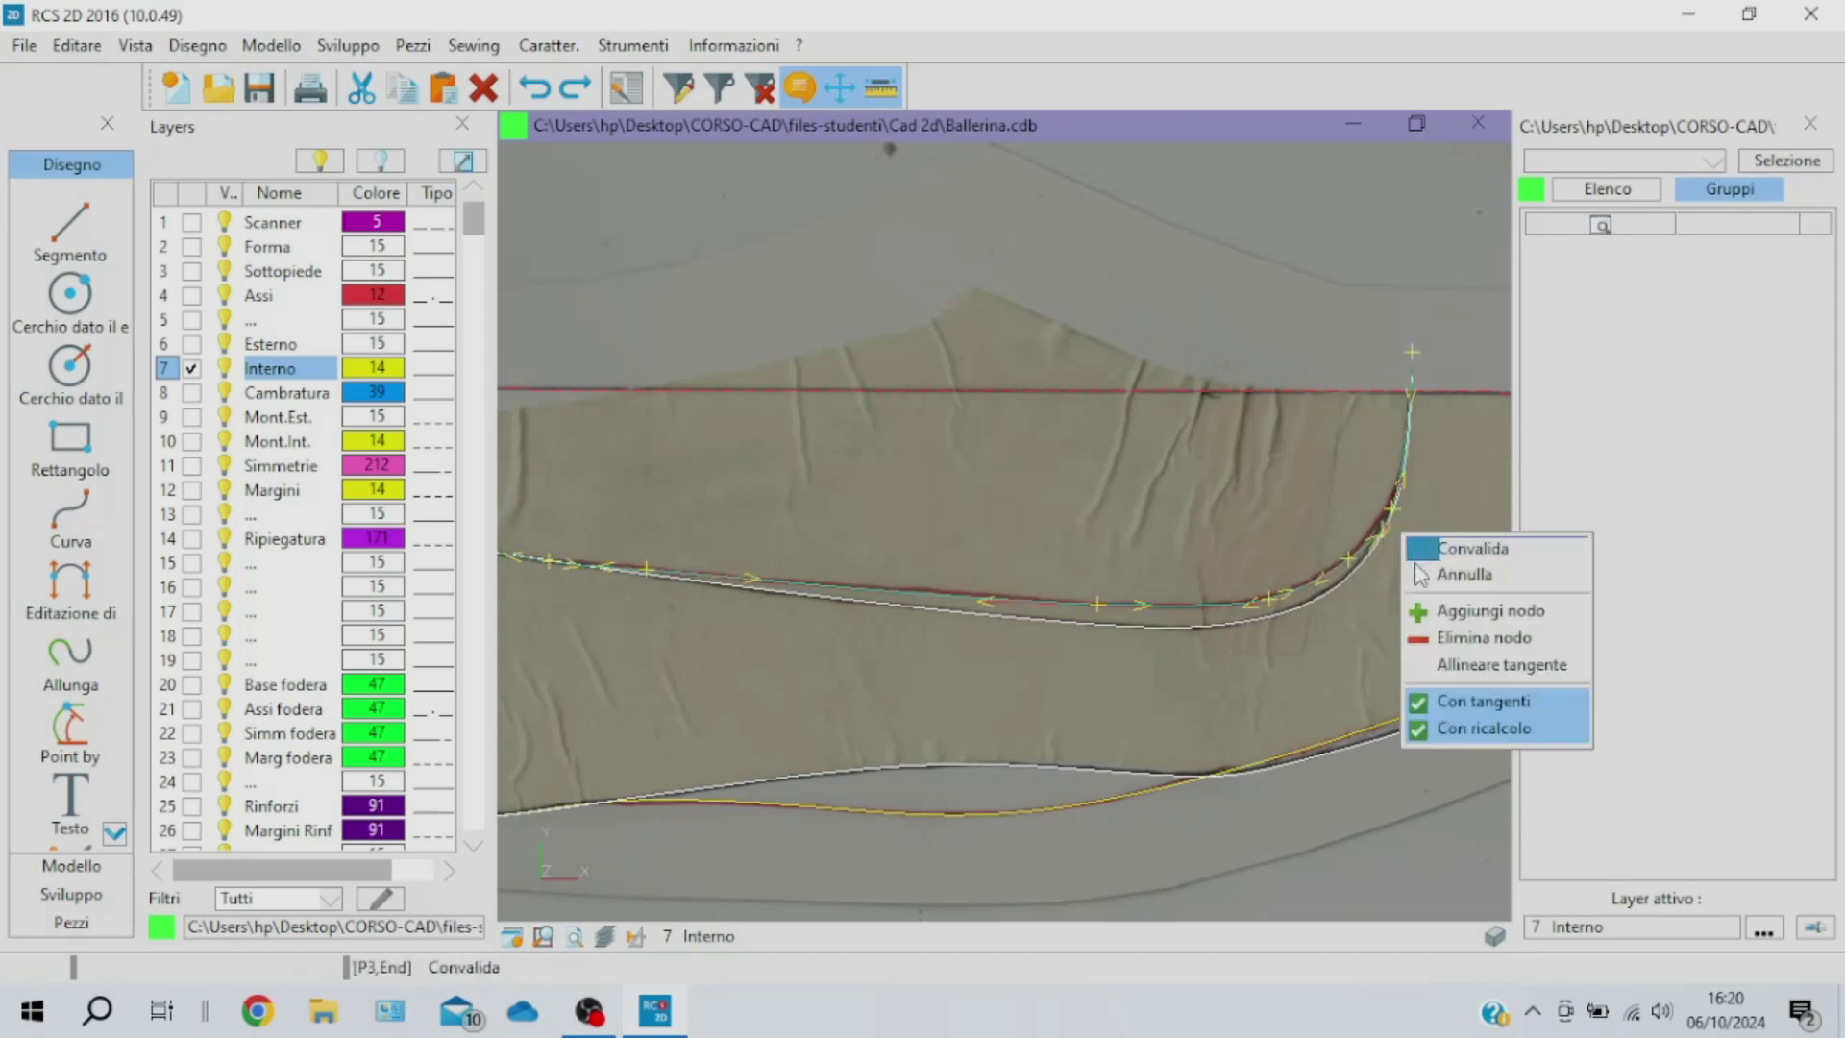
left_click(1441, 637)
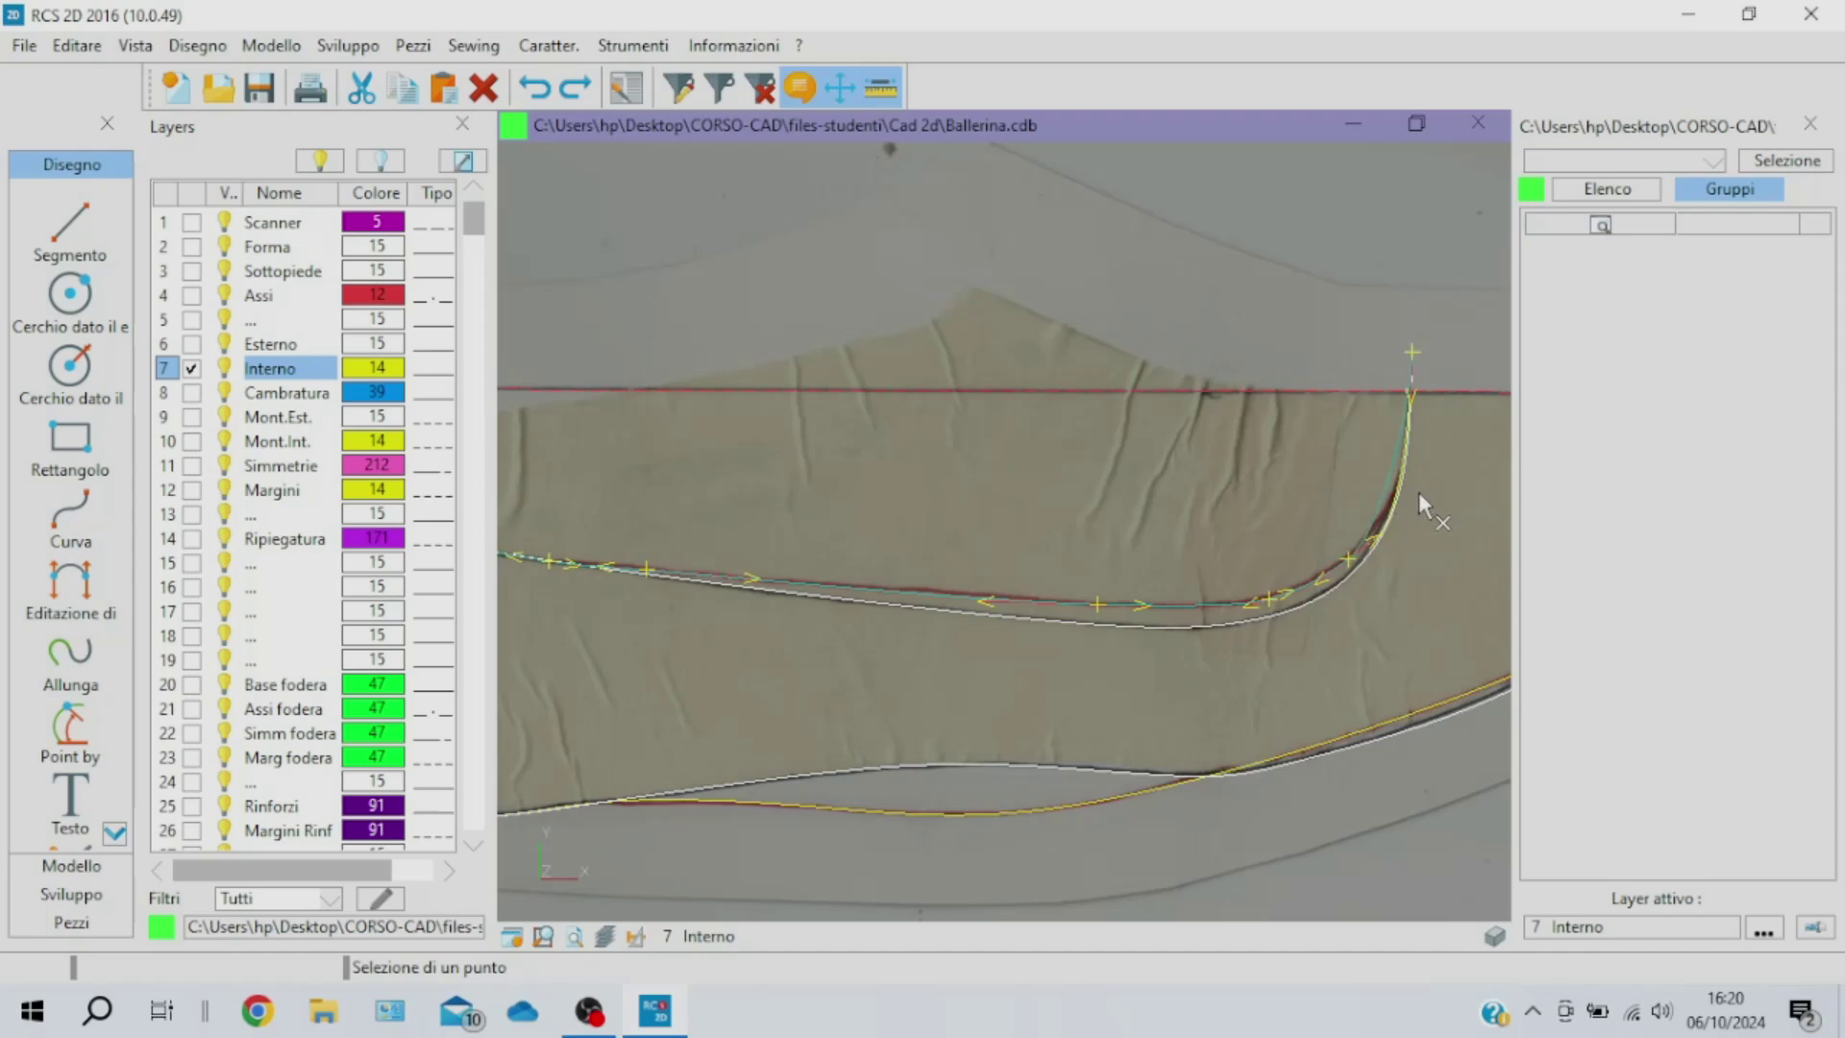
right_click(1427, 498)
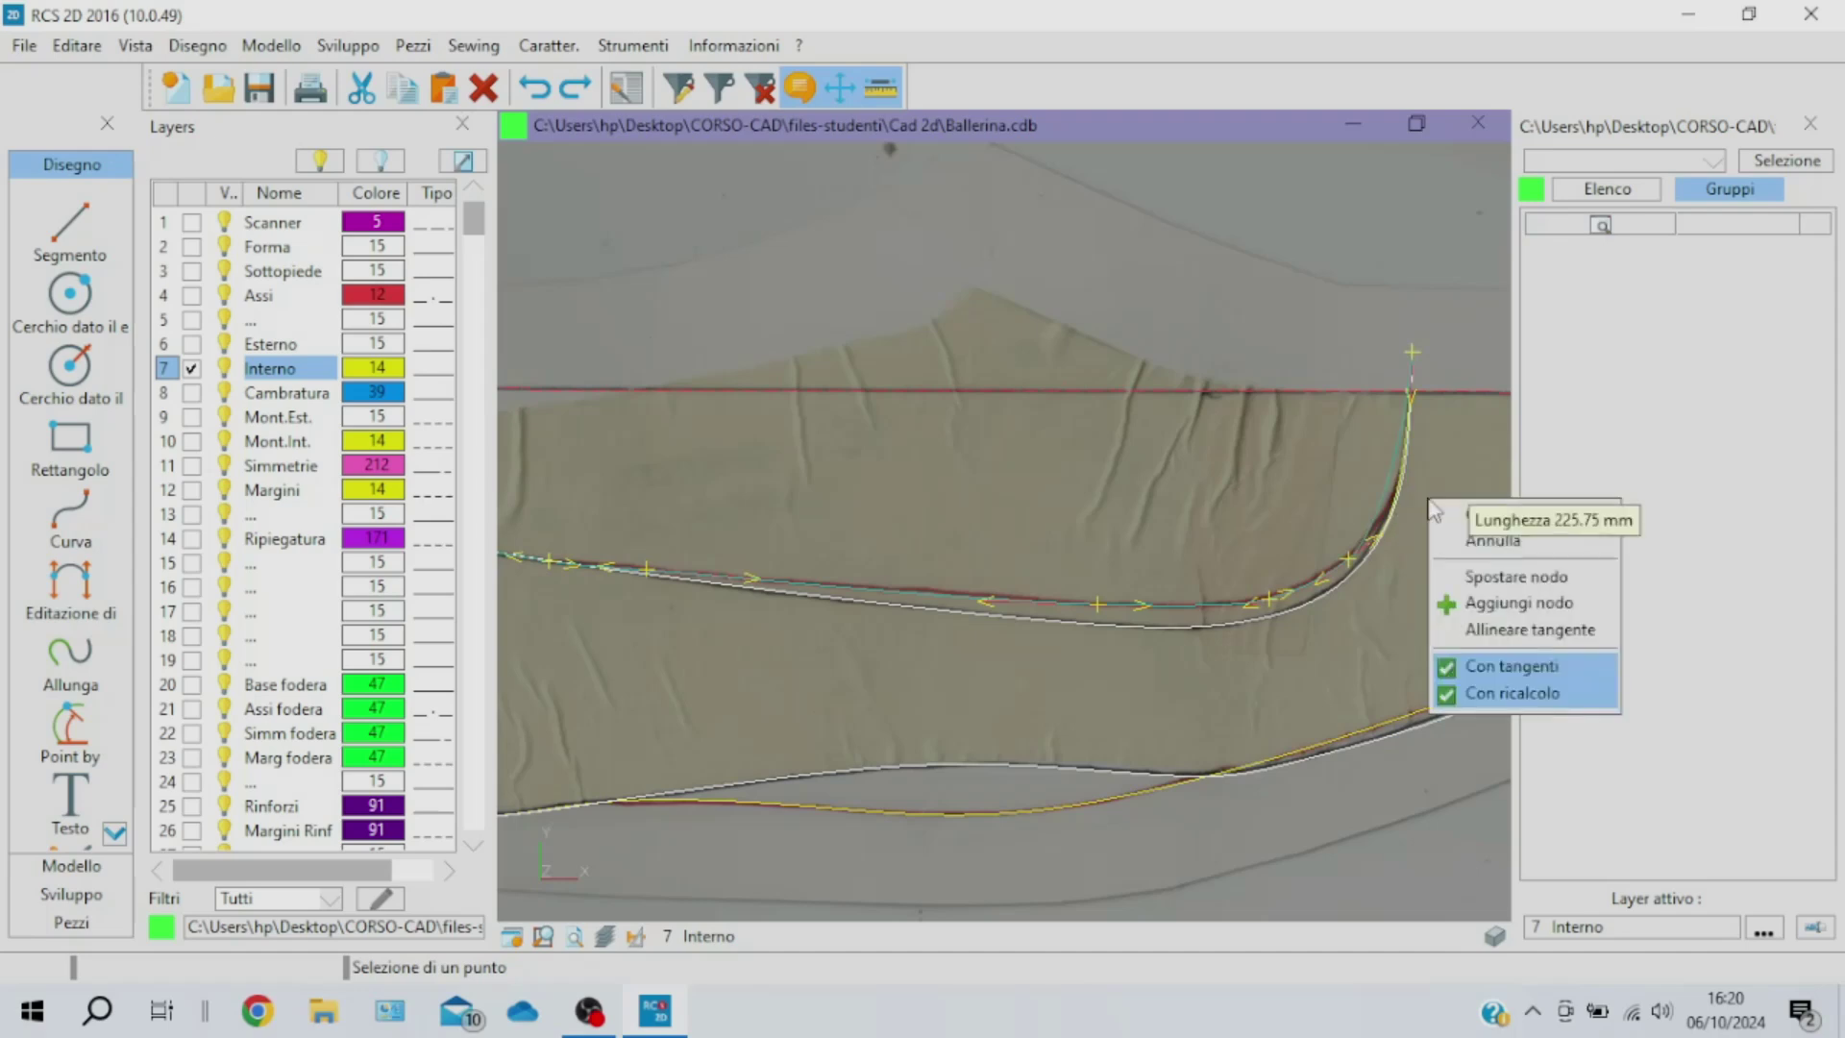
left_click(1470, 606)
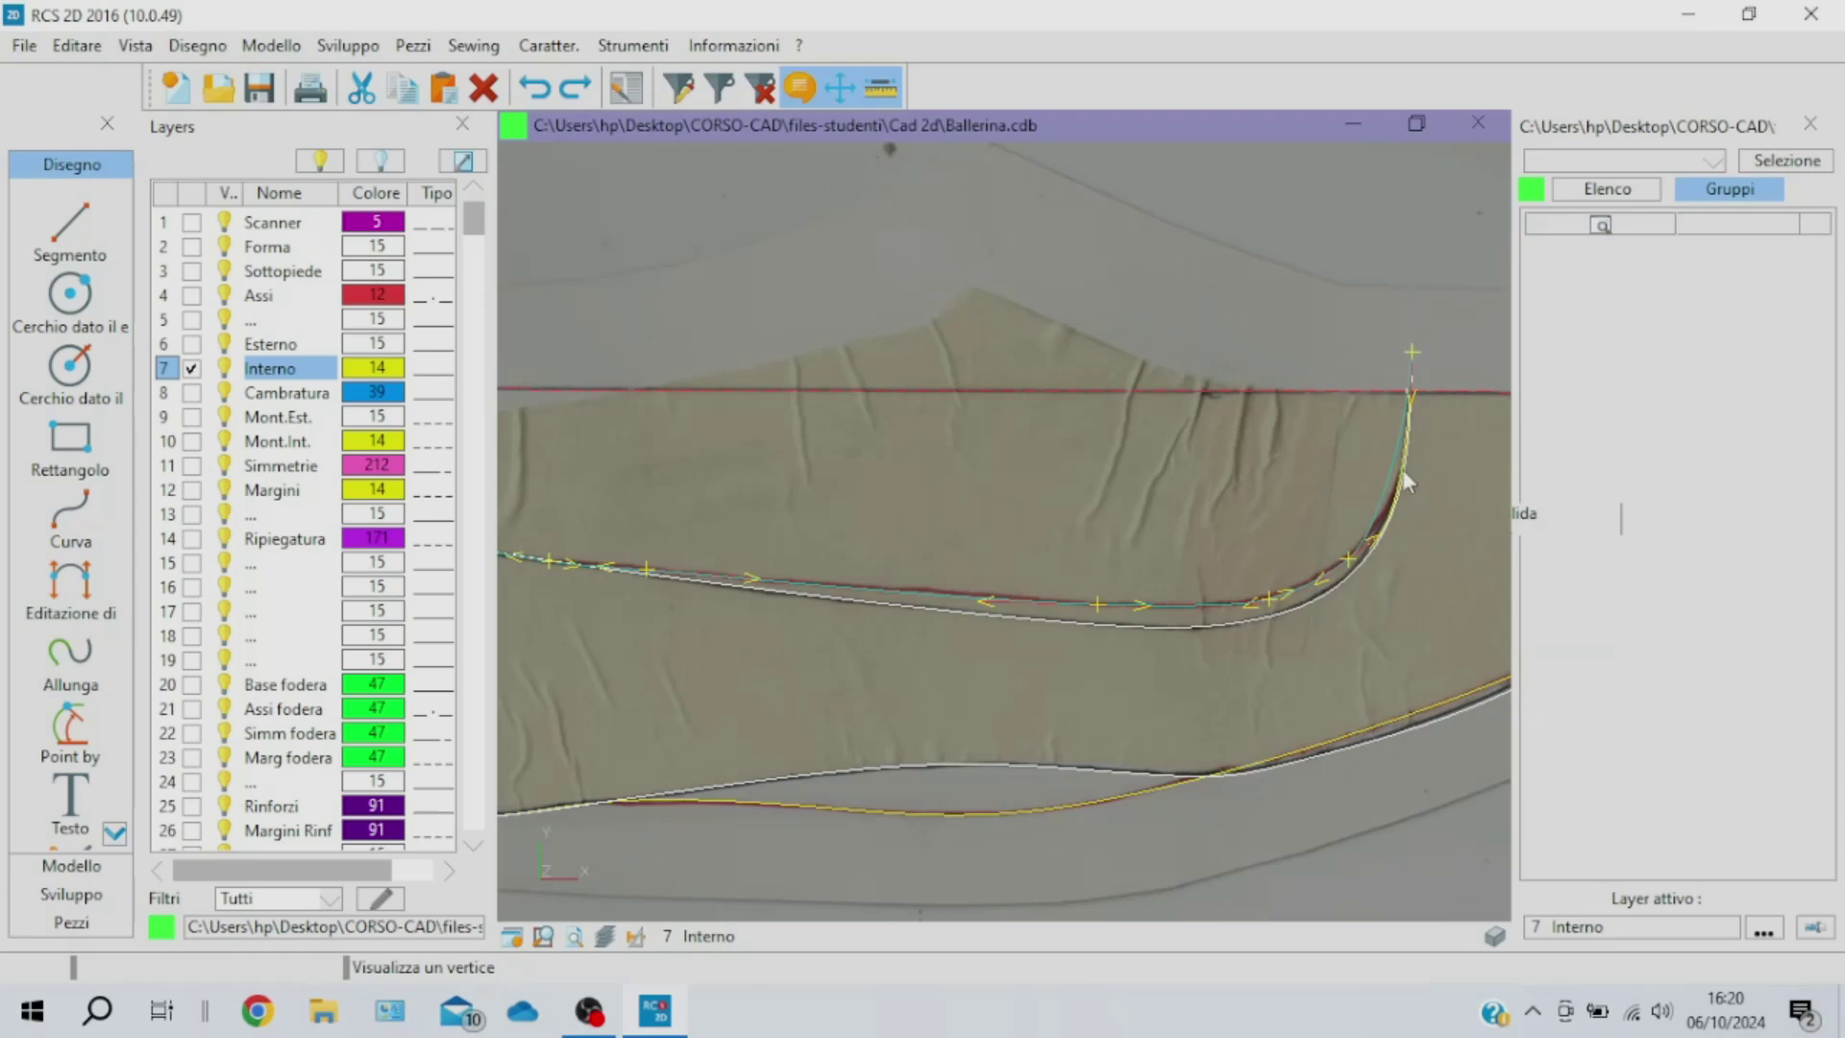
right_click(1416, 540)
left_click(1432, 549)
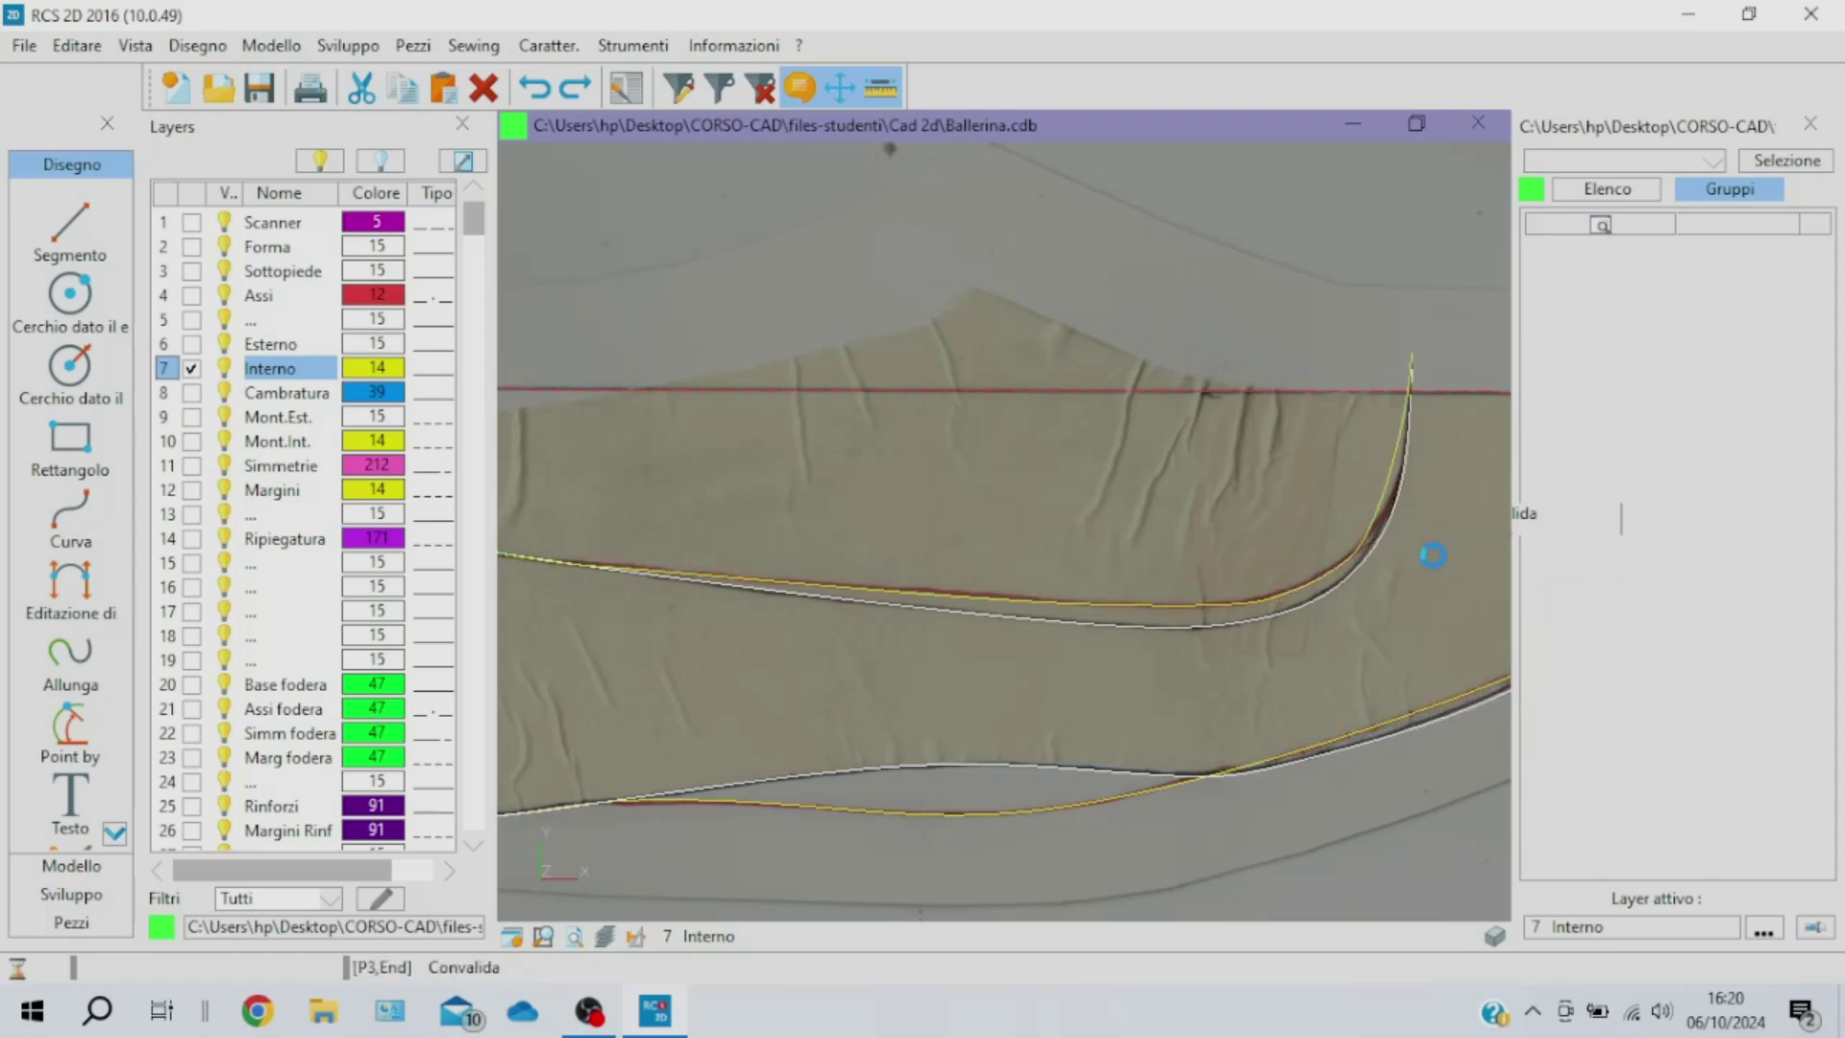
Add a node at the heel bend with Aggiungi nodo and pull it onto the scanned outline
right_click(1385, 500)
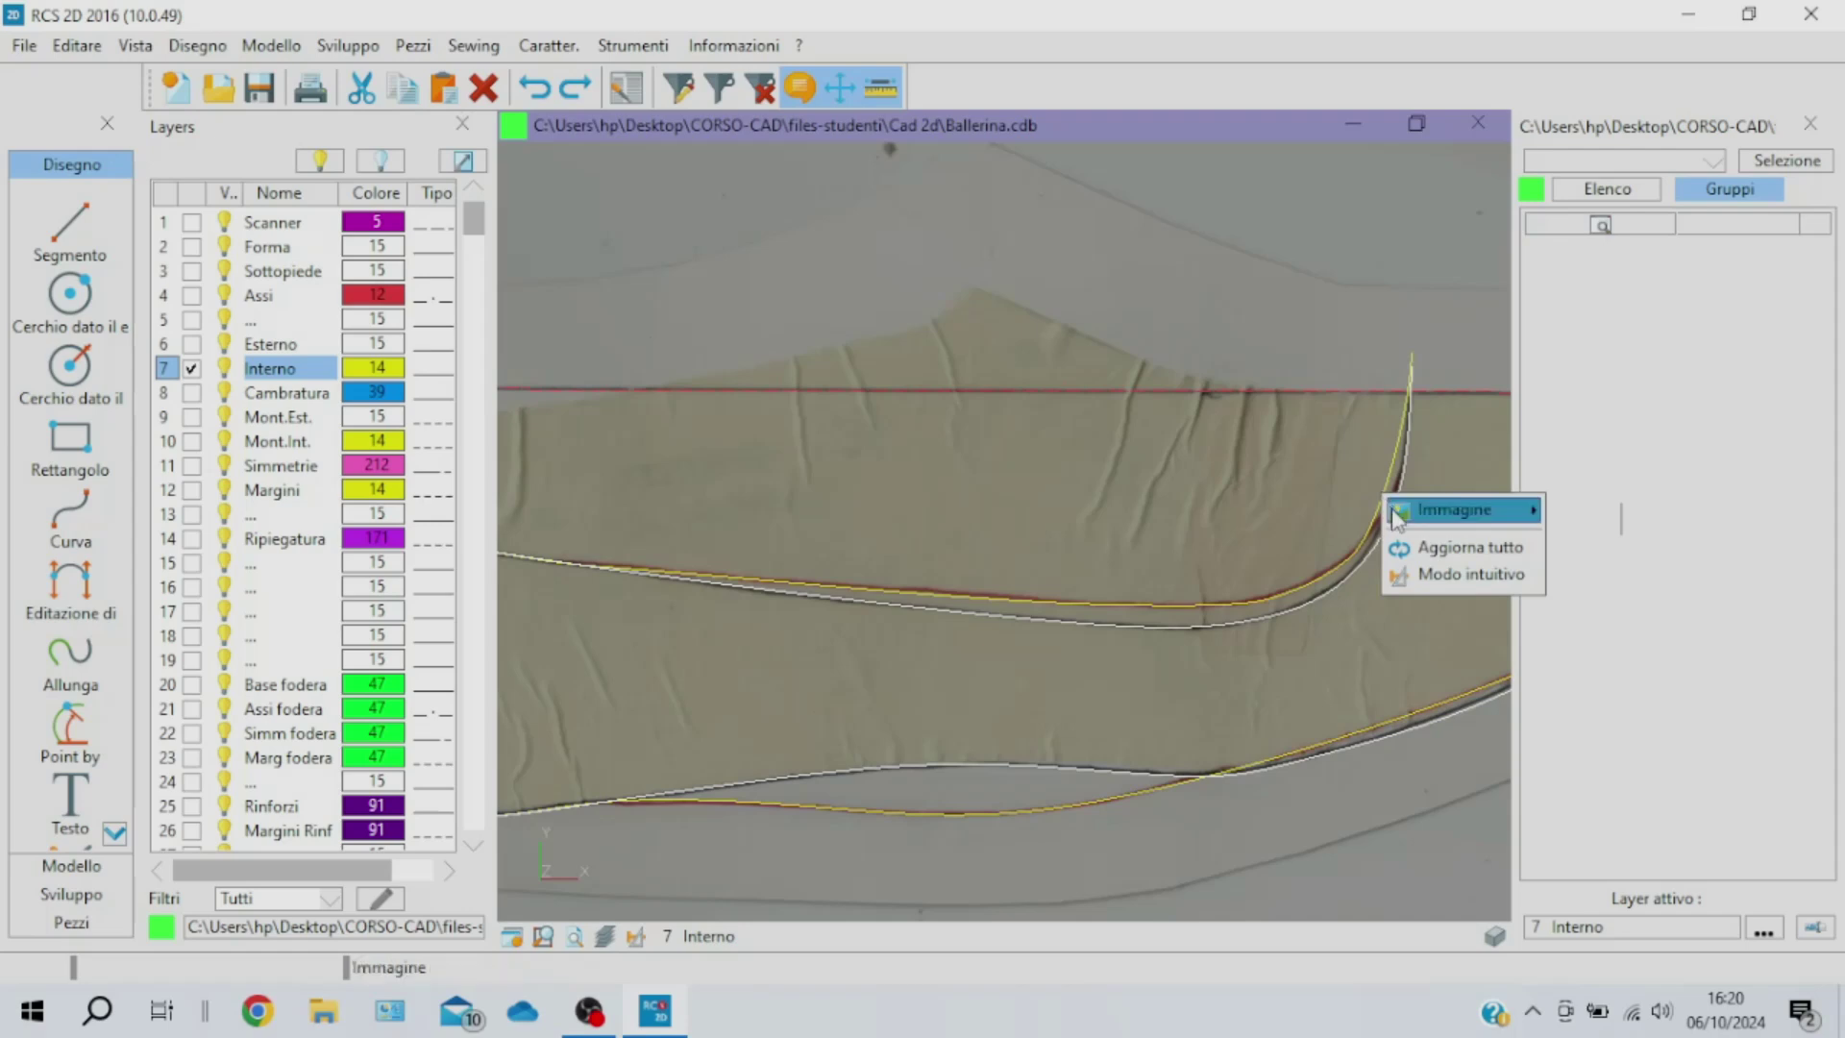
left_click(1402, 503)
right_click(1385, 485)
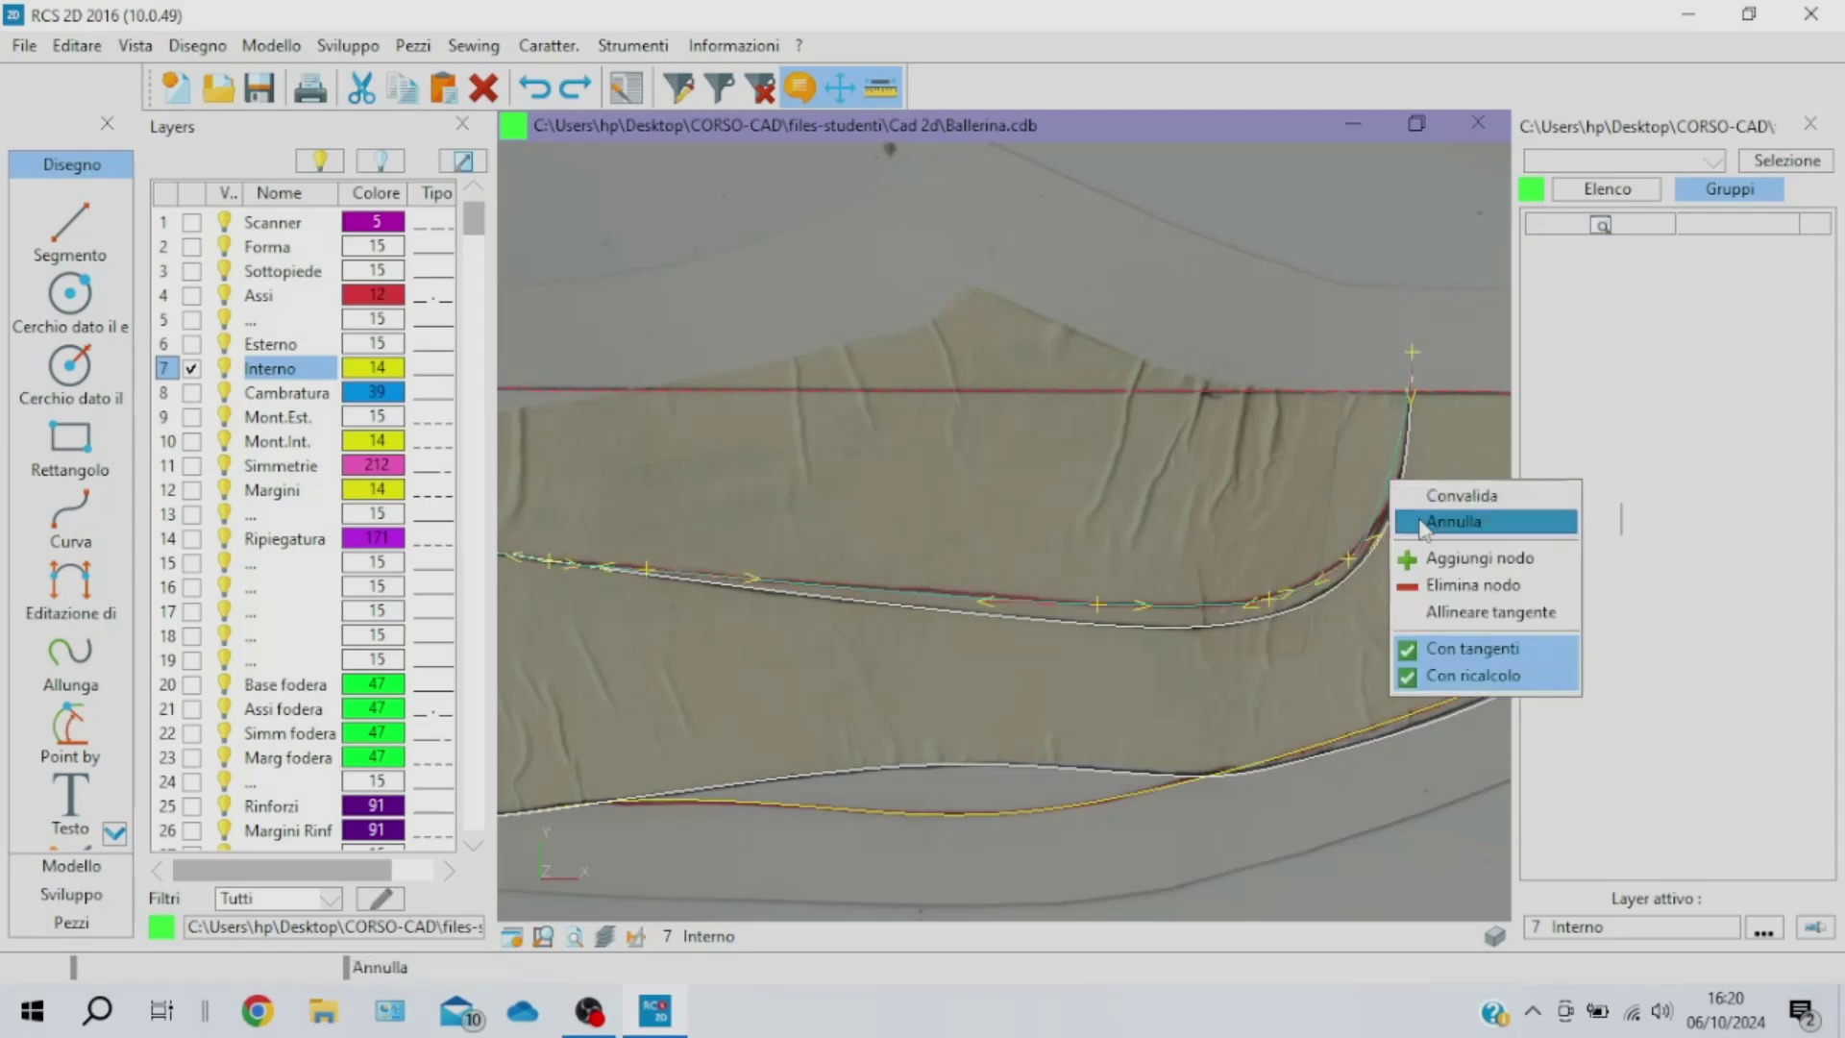
left_click(1547, 585)
left_click(1386, 497)
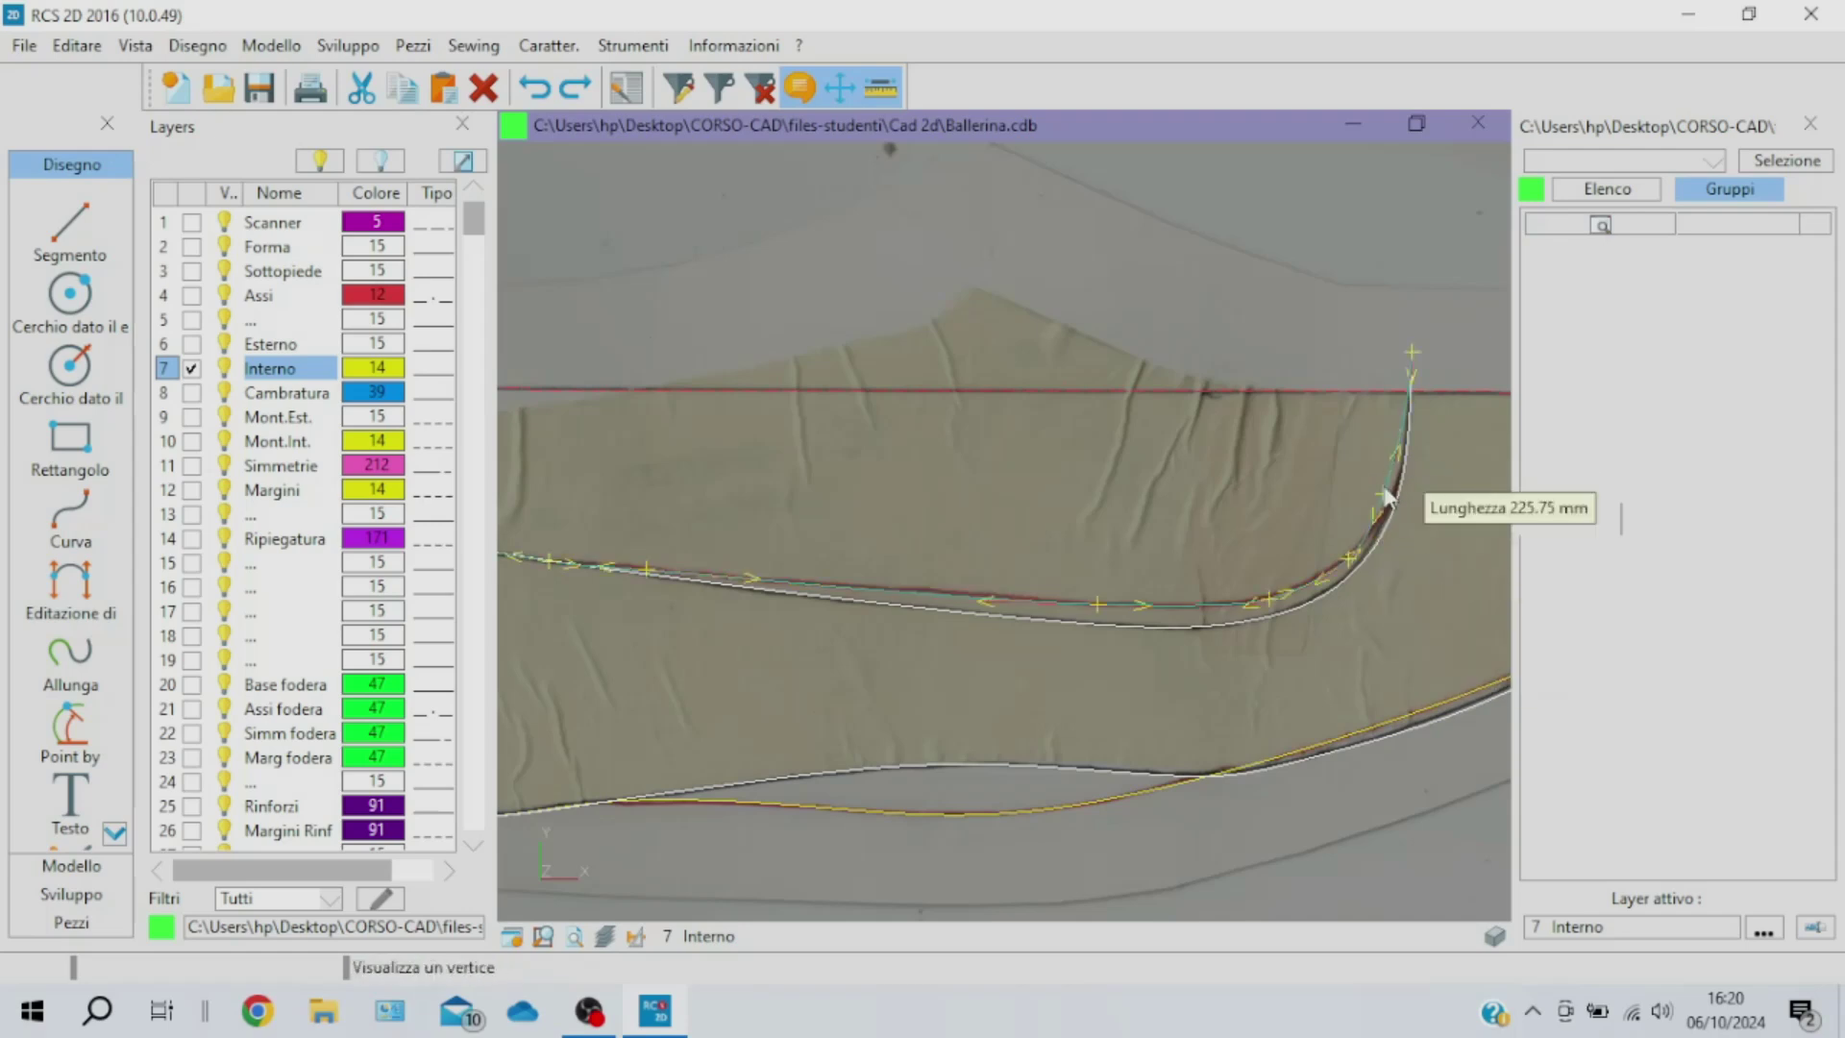
scroll(1405, 514, "up", 1)
scroll(1405, 511, "up", 1)
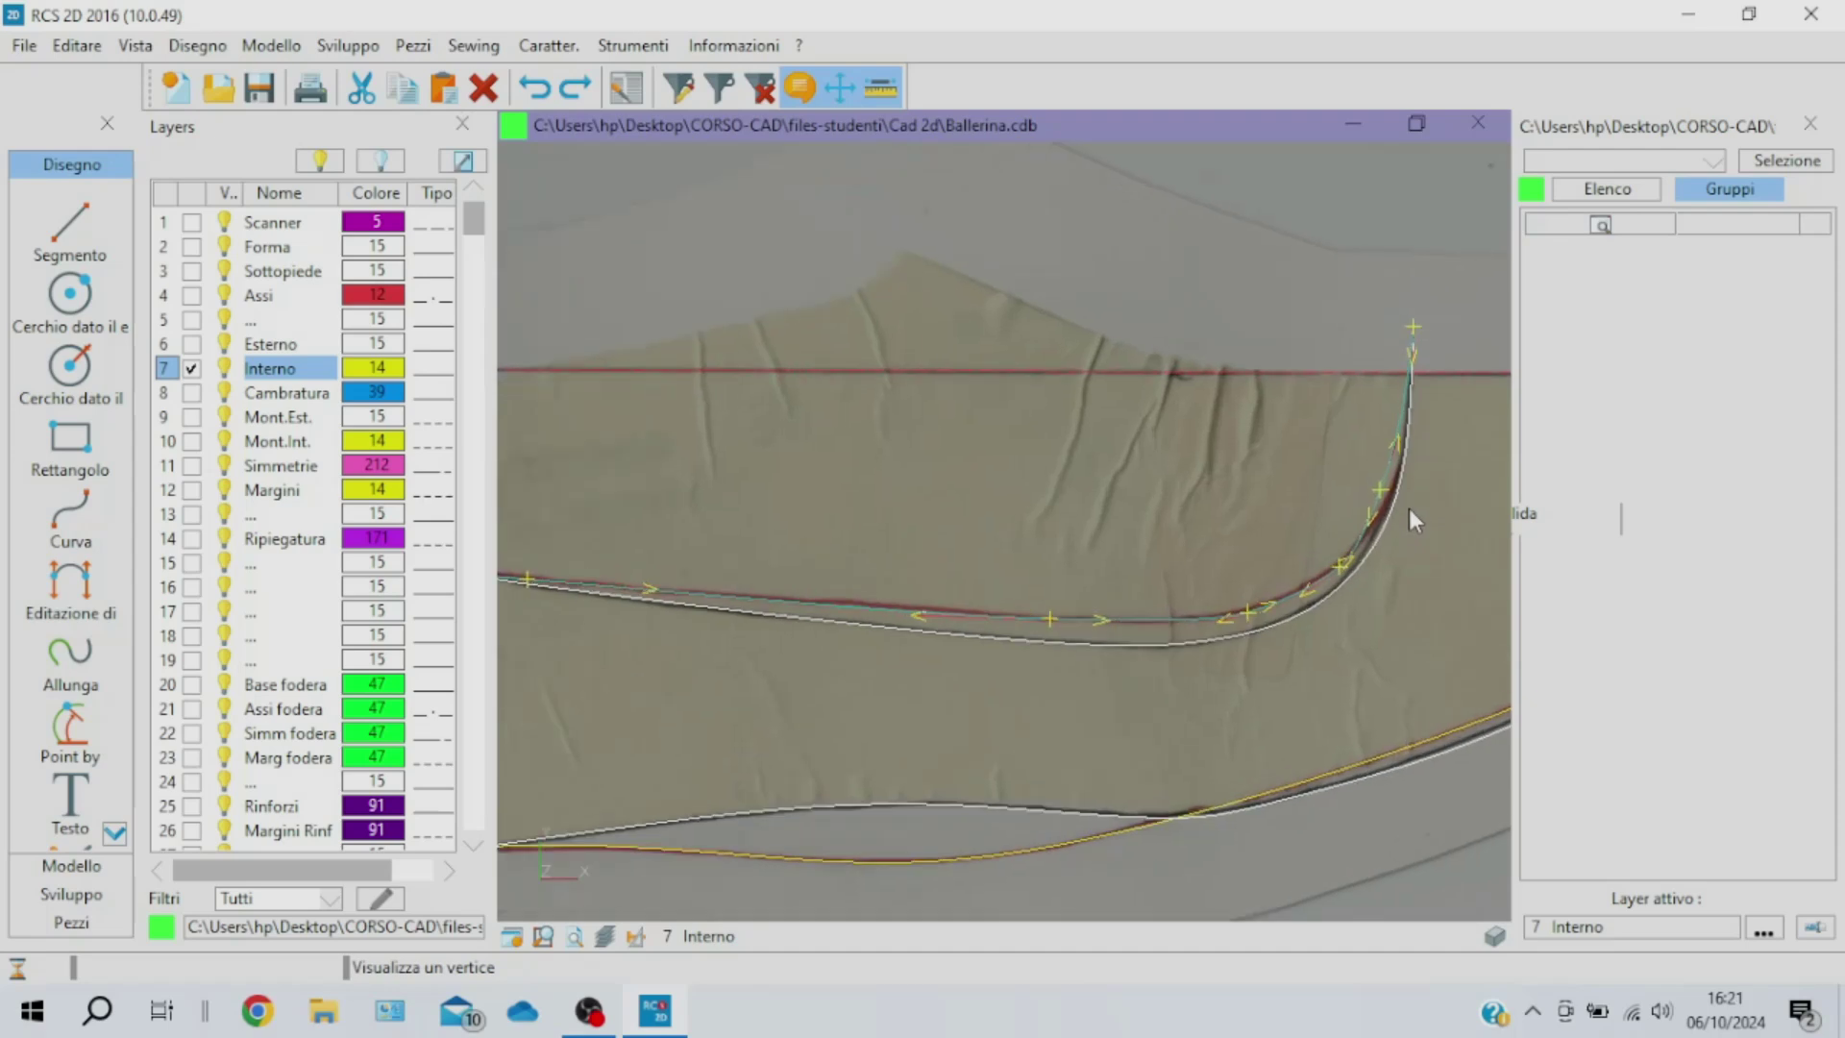
scroll(1408, 511, "up", 1)
scroll(1422, 514, "up", 1)
left_click_drag(1376, 487, 1393, 479)
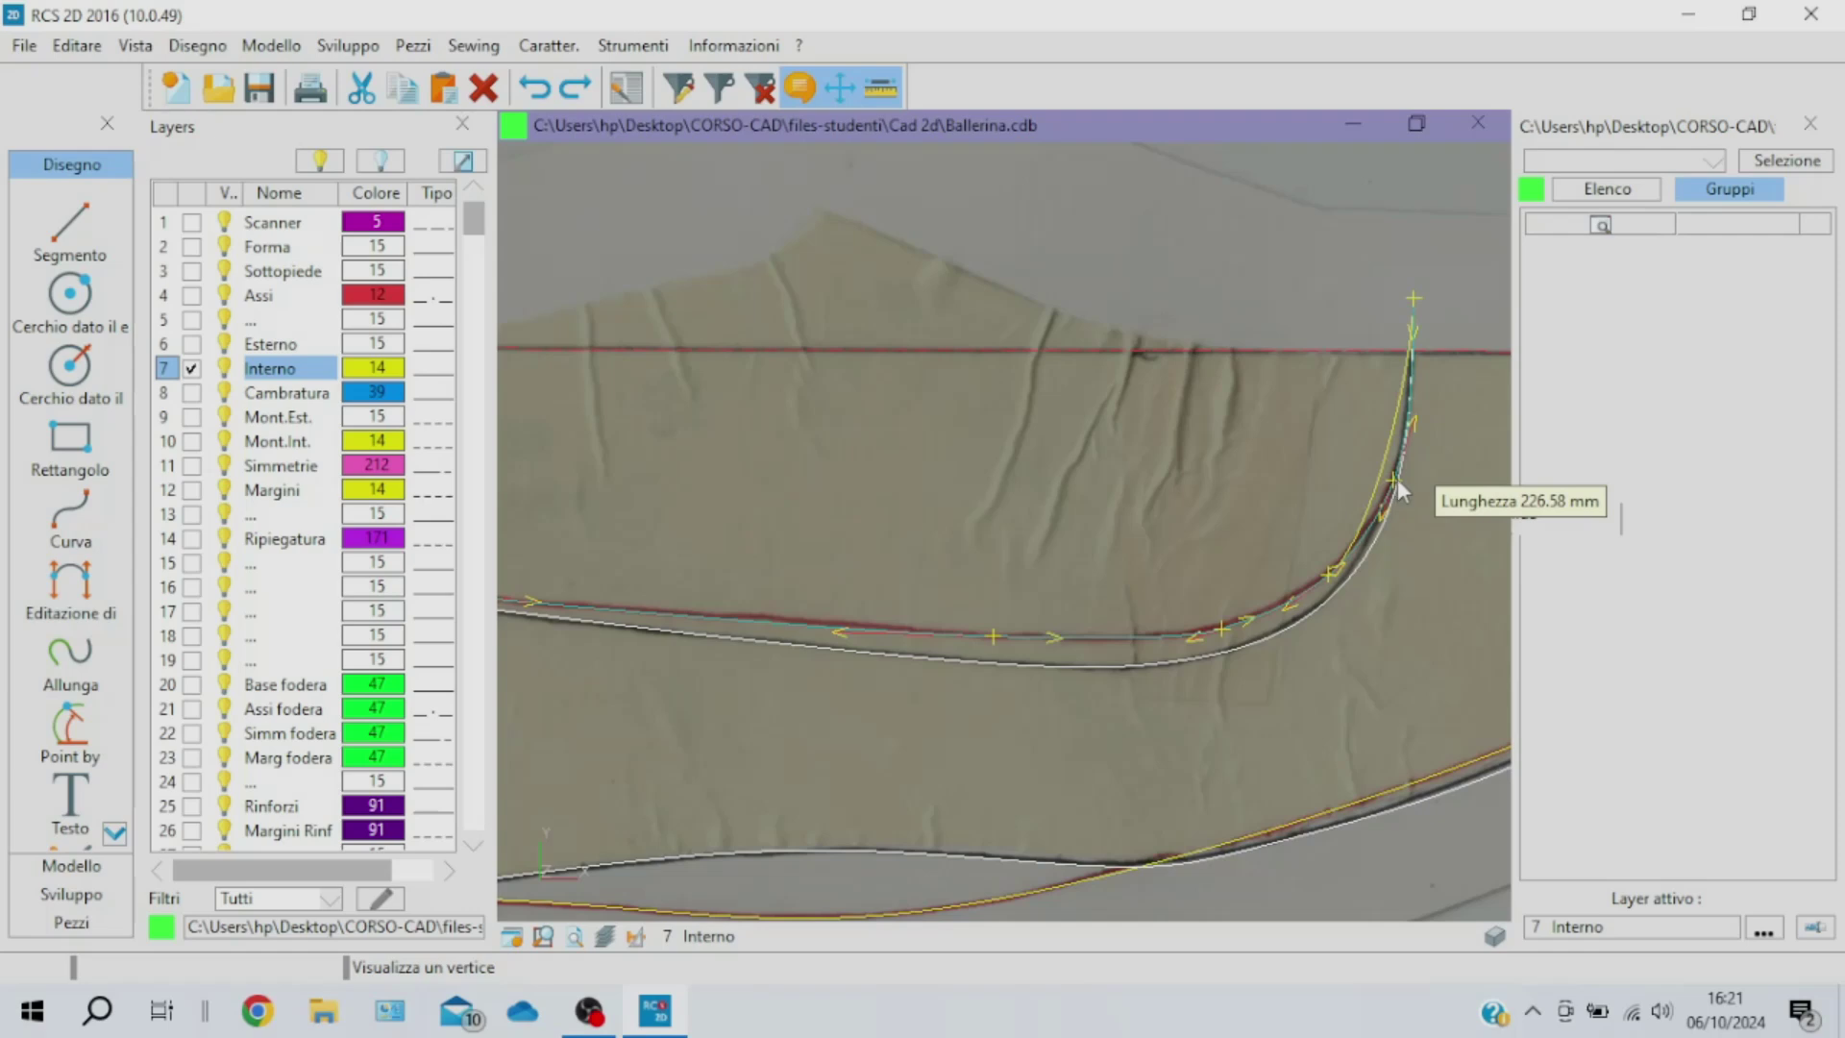
right_click(1403, 530)
left_click(1422, 567)
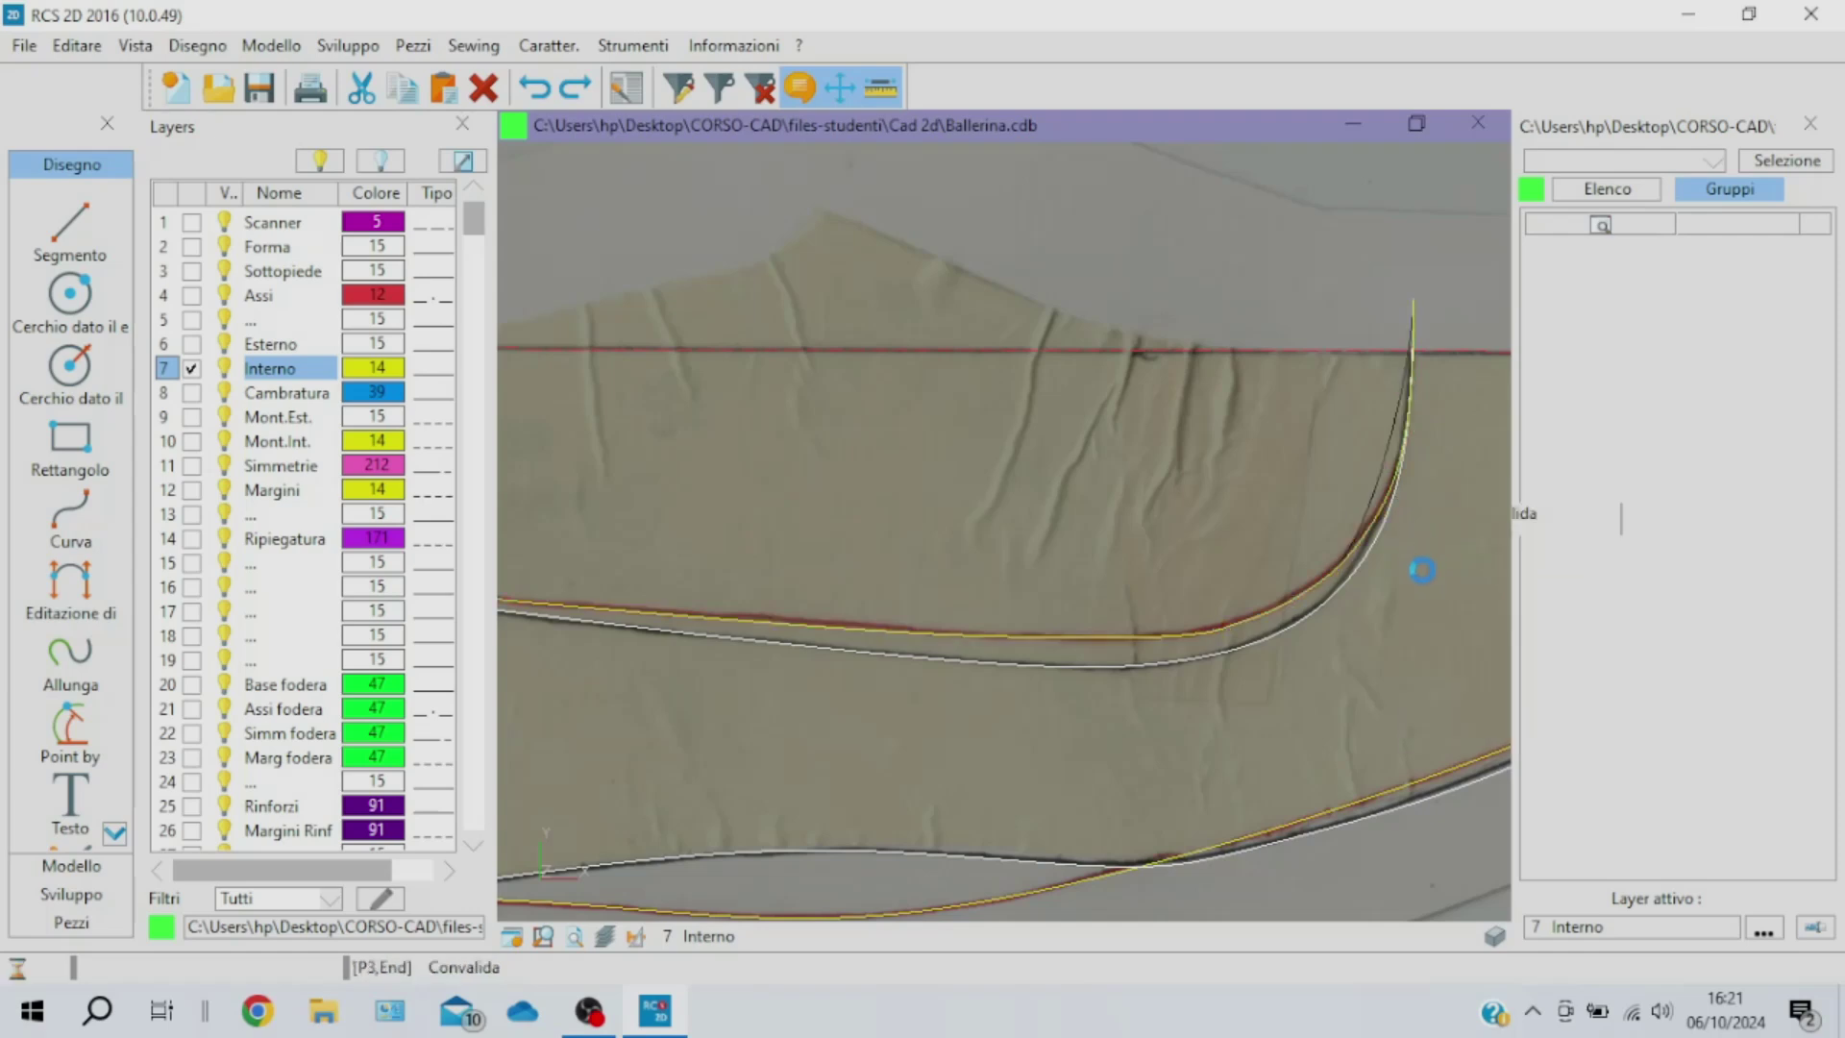
Remove a node from the top curve's left portion and confirm the edit
scroll(1172, 685, "down", 1)
scroll(1172, 686, "down", 1)
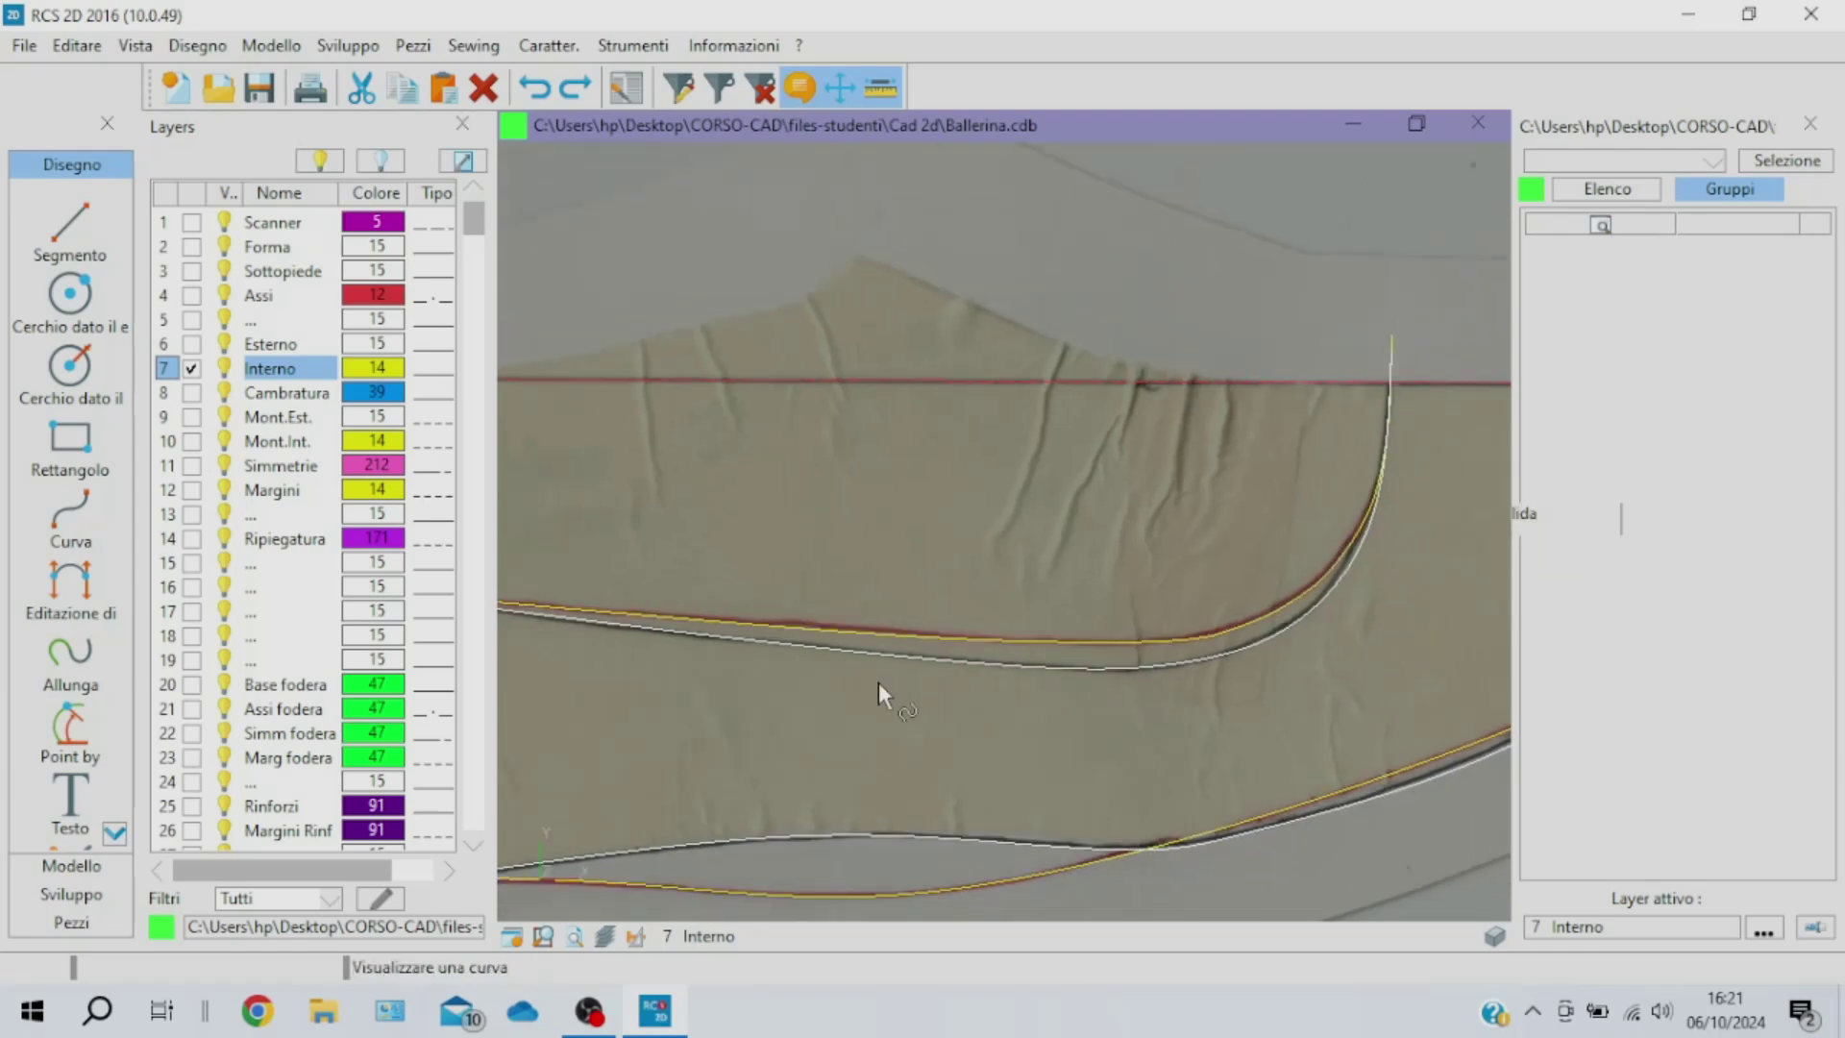
middle_click_drag(828, 683, 996, 613)
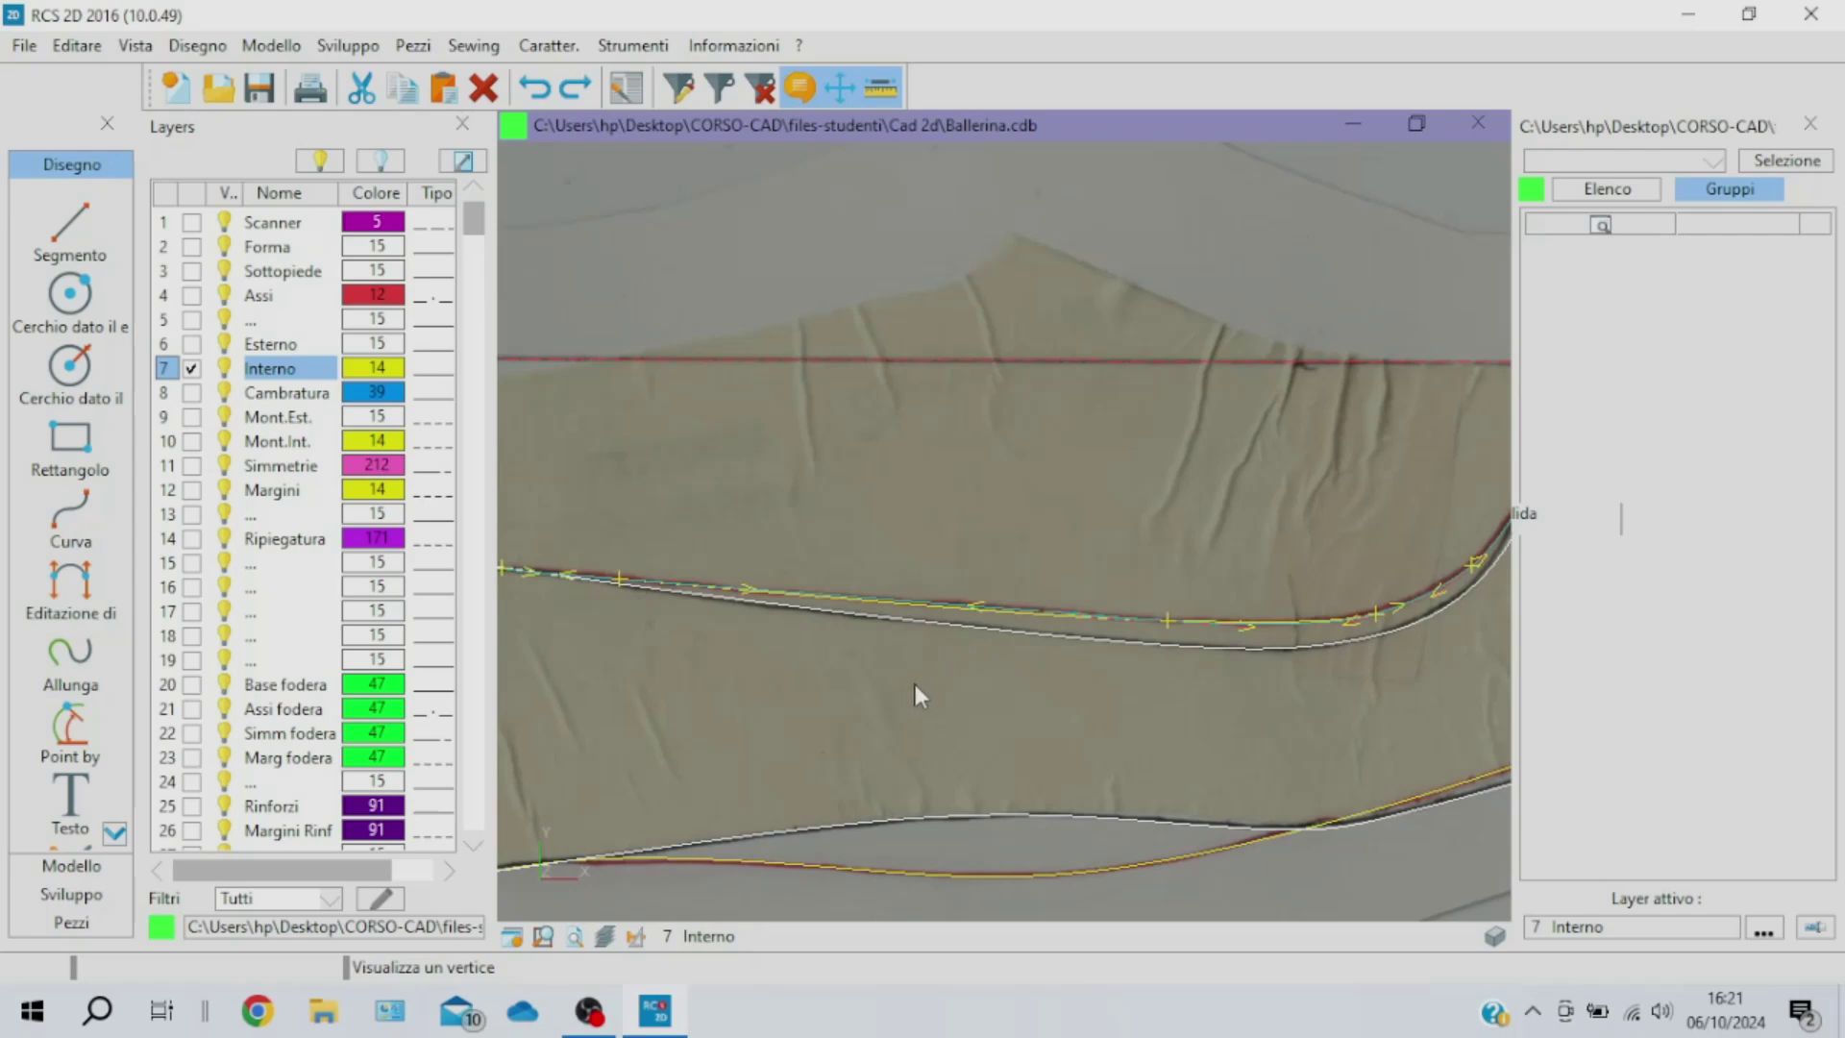
middle_click_drag(659, 689, 956, 721)
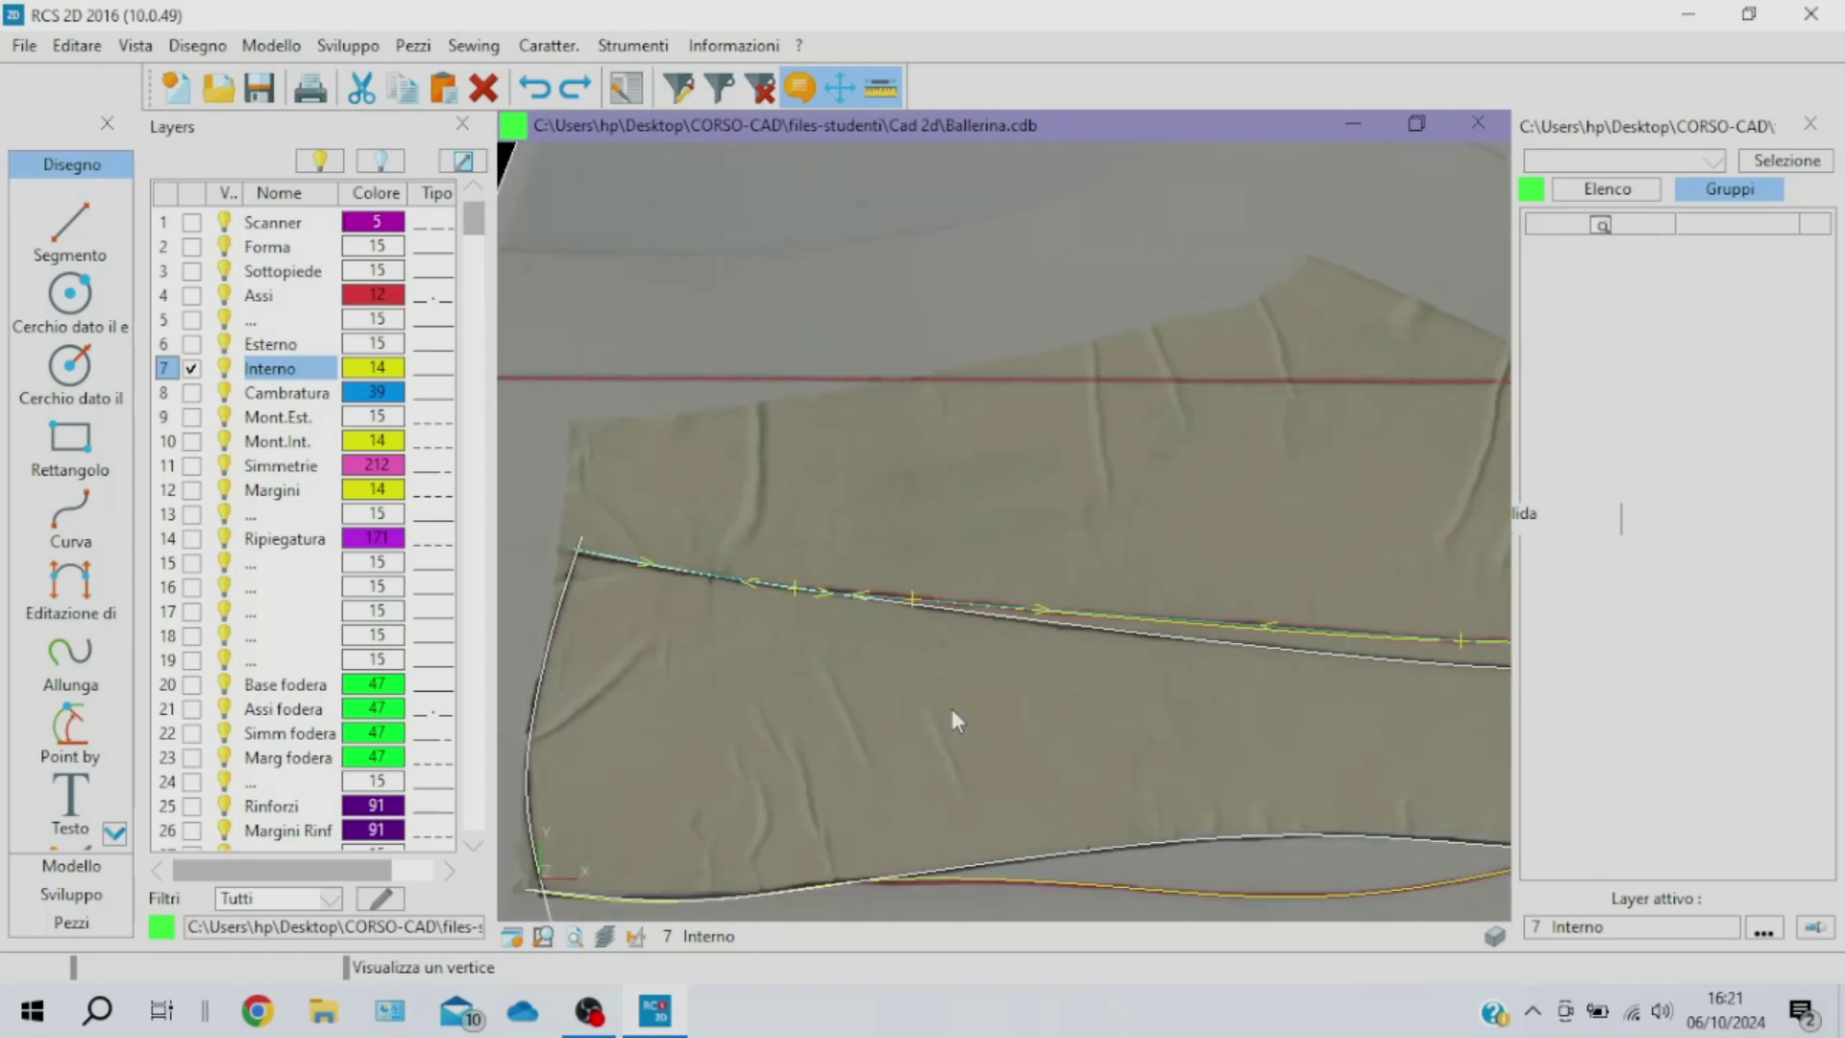
right_click(905, 636)
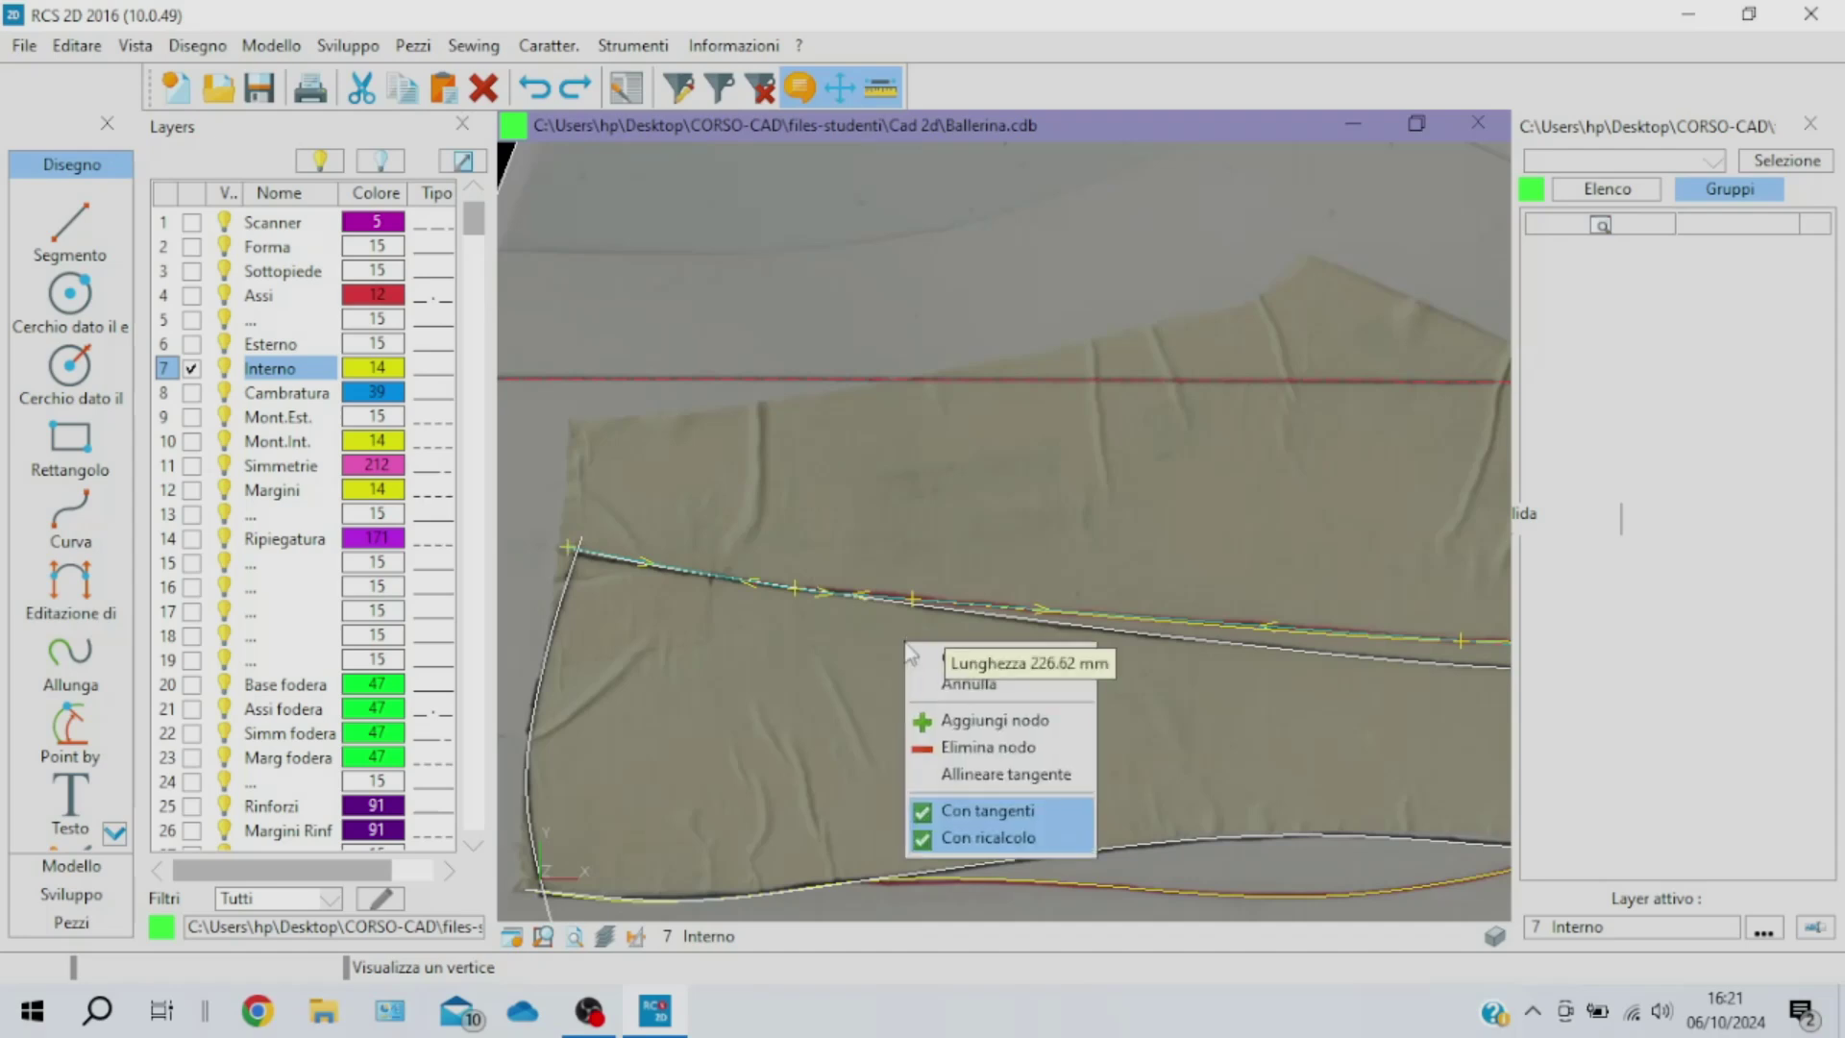
left_click(921, 660)
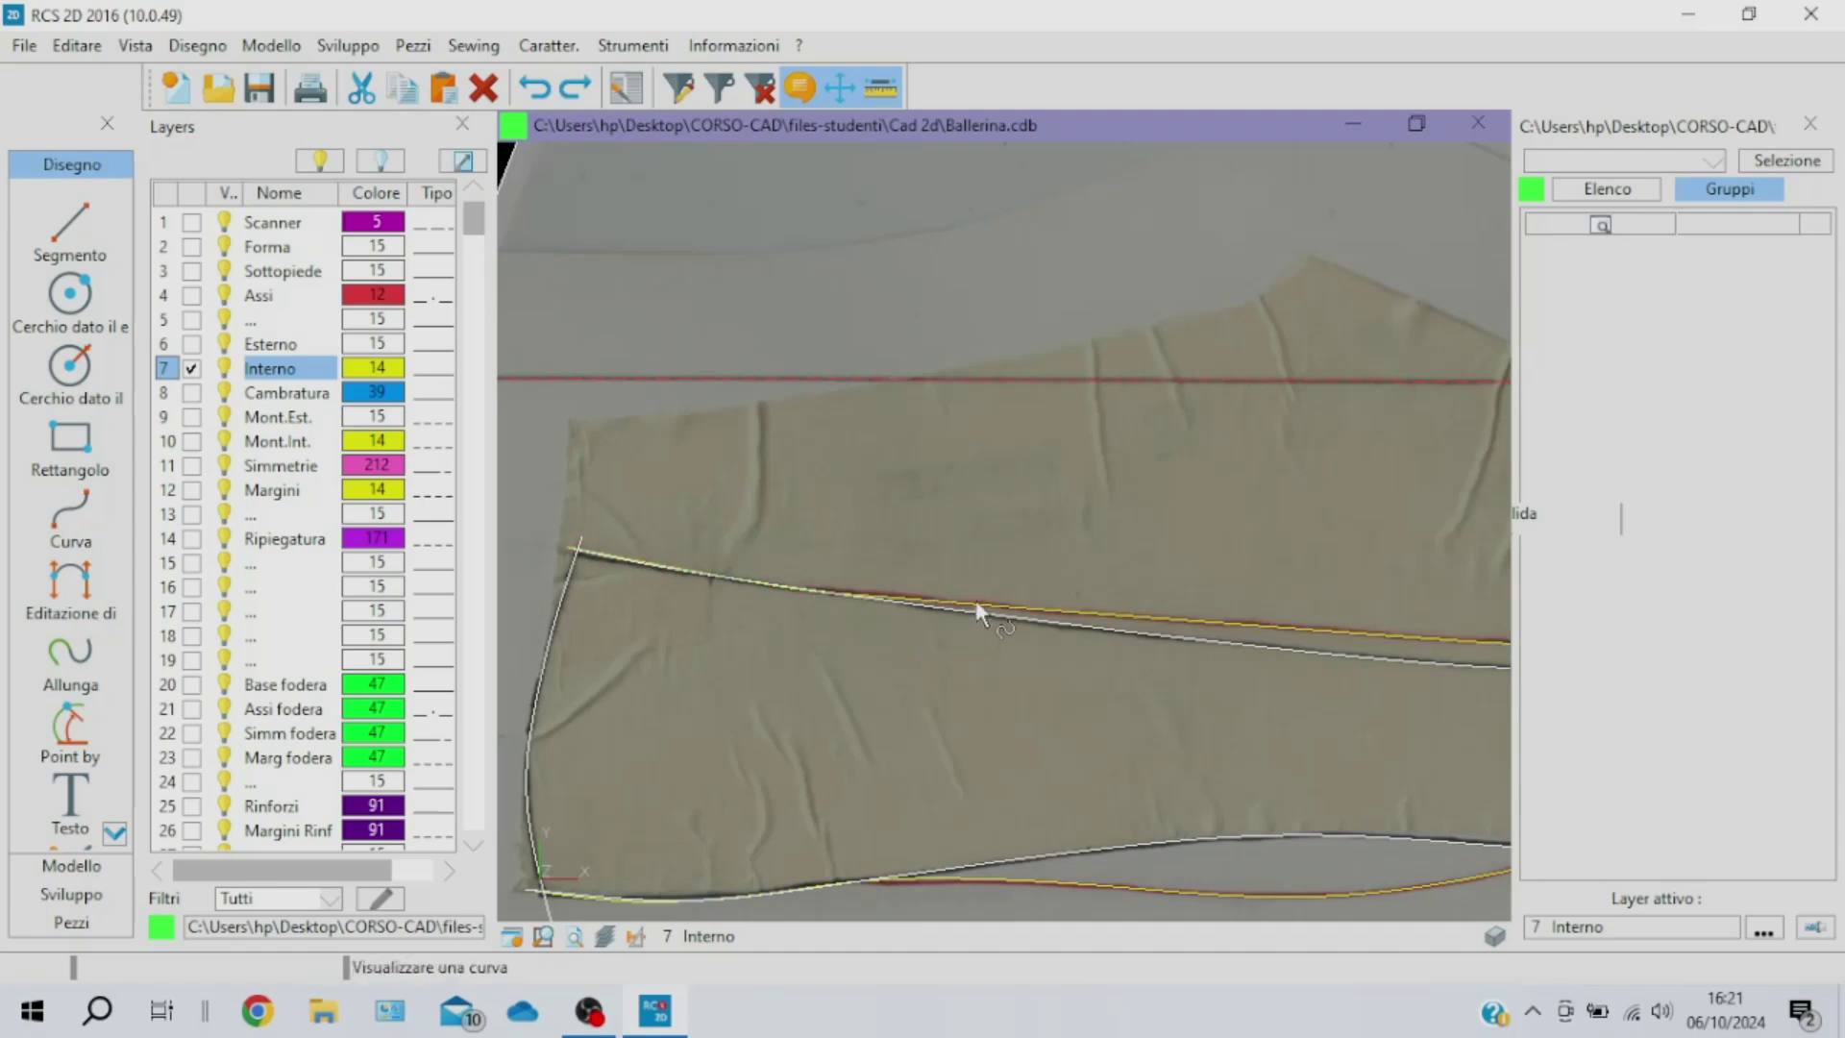
left_click(978, 605)
right_click(908, 630)
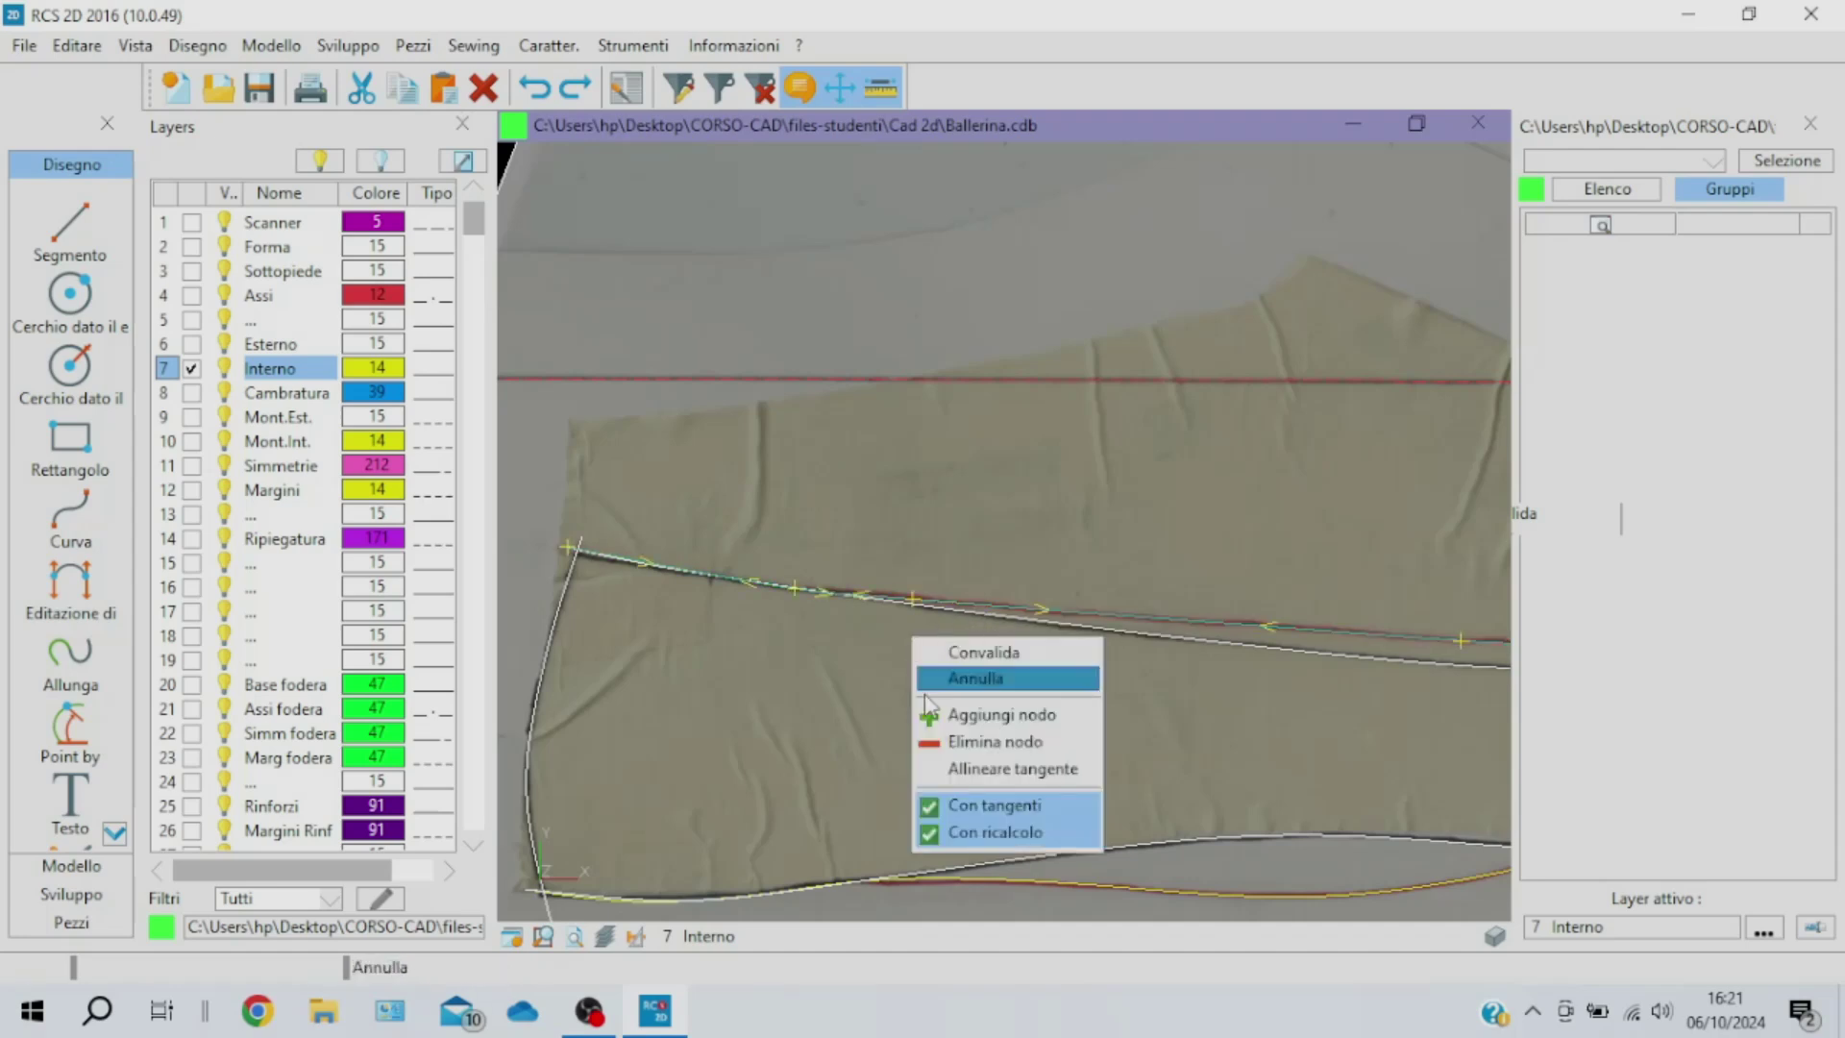
left_click(946, 741)
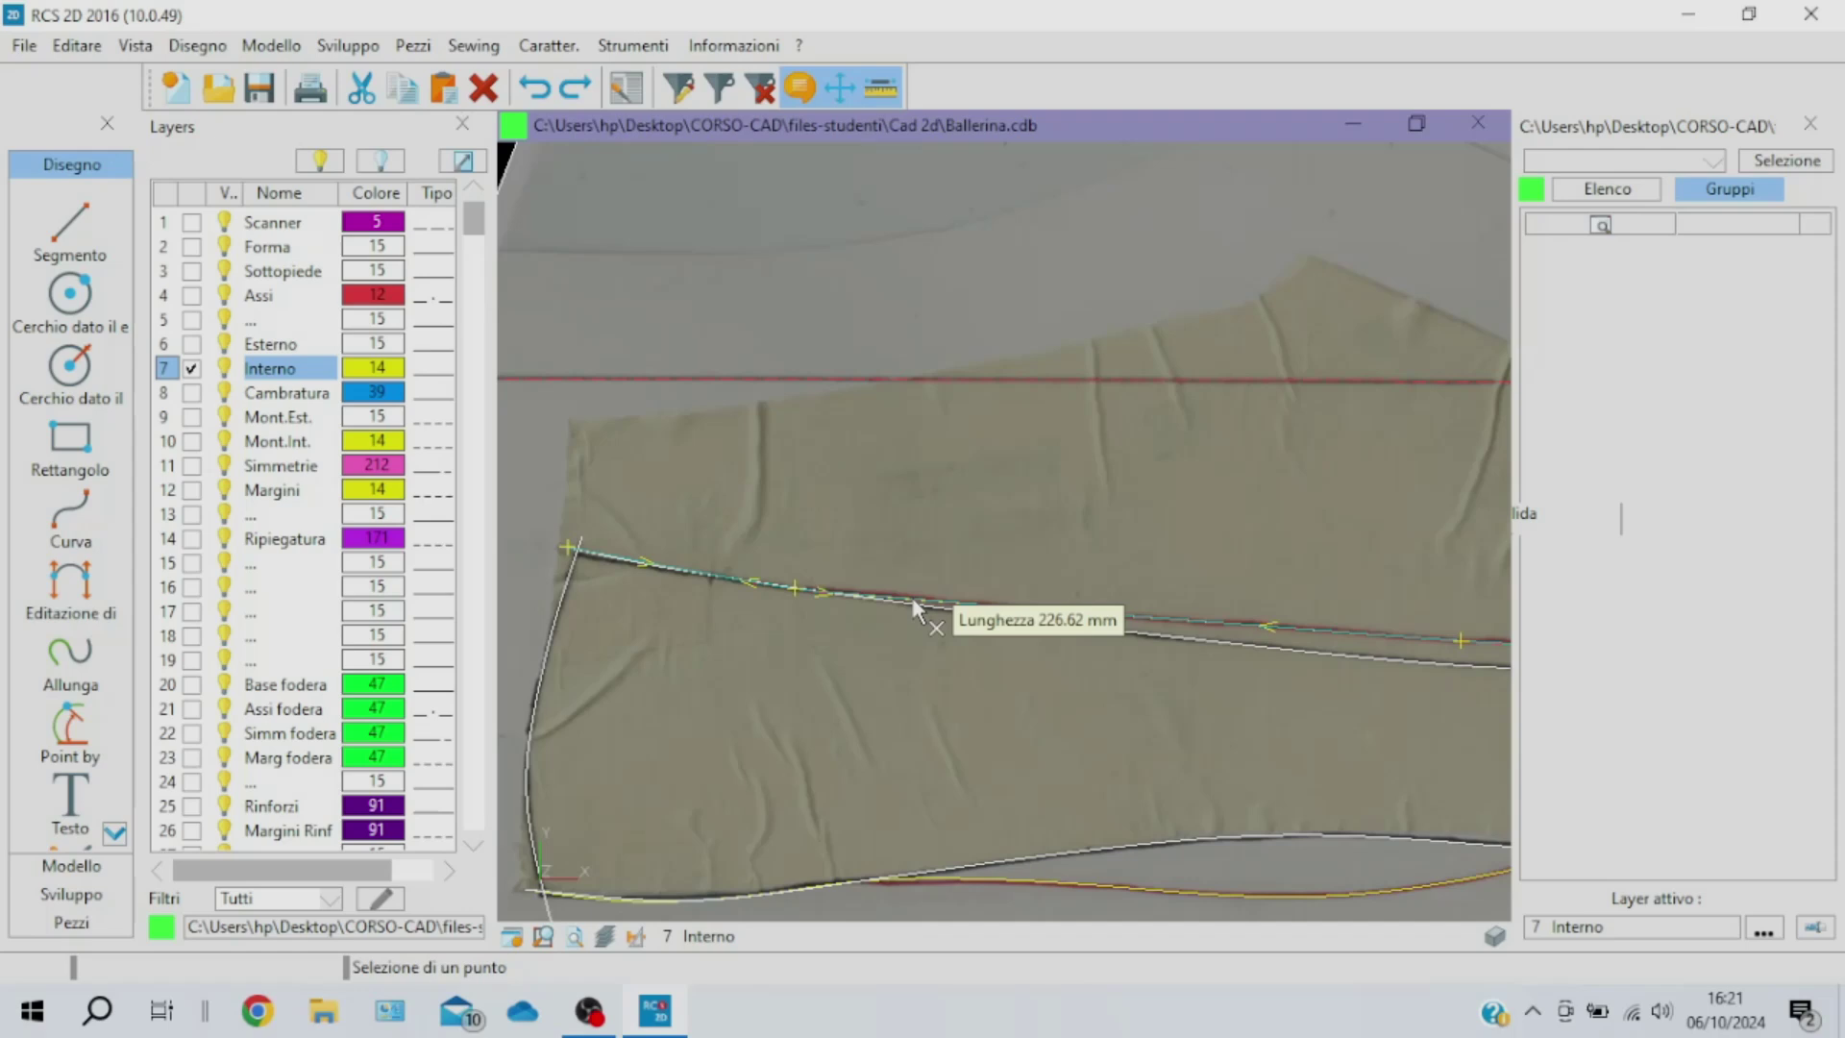
right_click(826, 609)
left_click(889, 645)
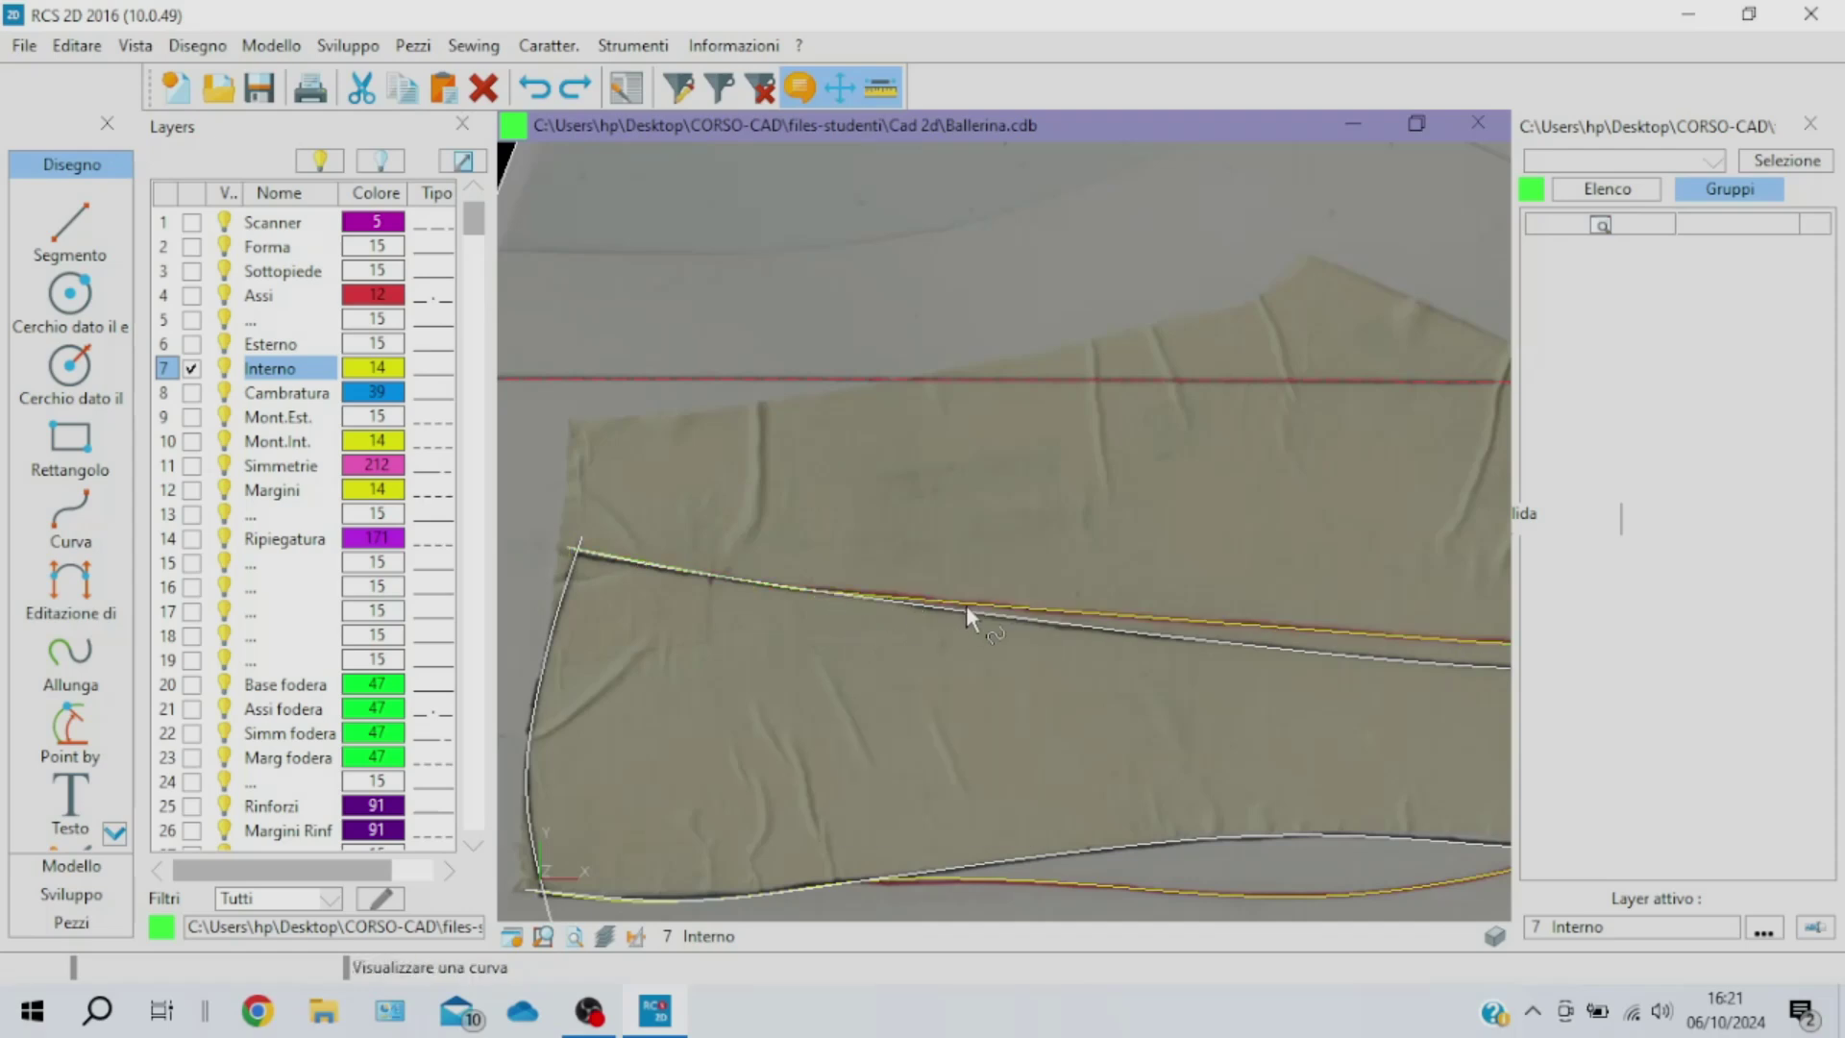
Drag a top-curve vertex onto the scanned edge and validate, leaving it about 226.6 mm
left_click(1041, 608)
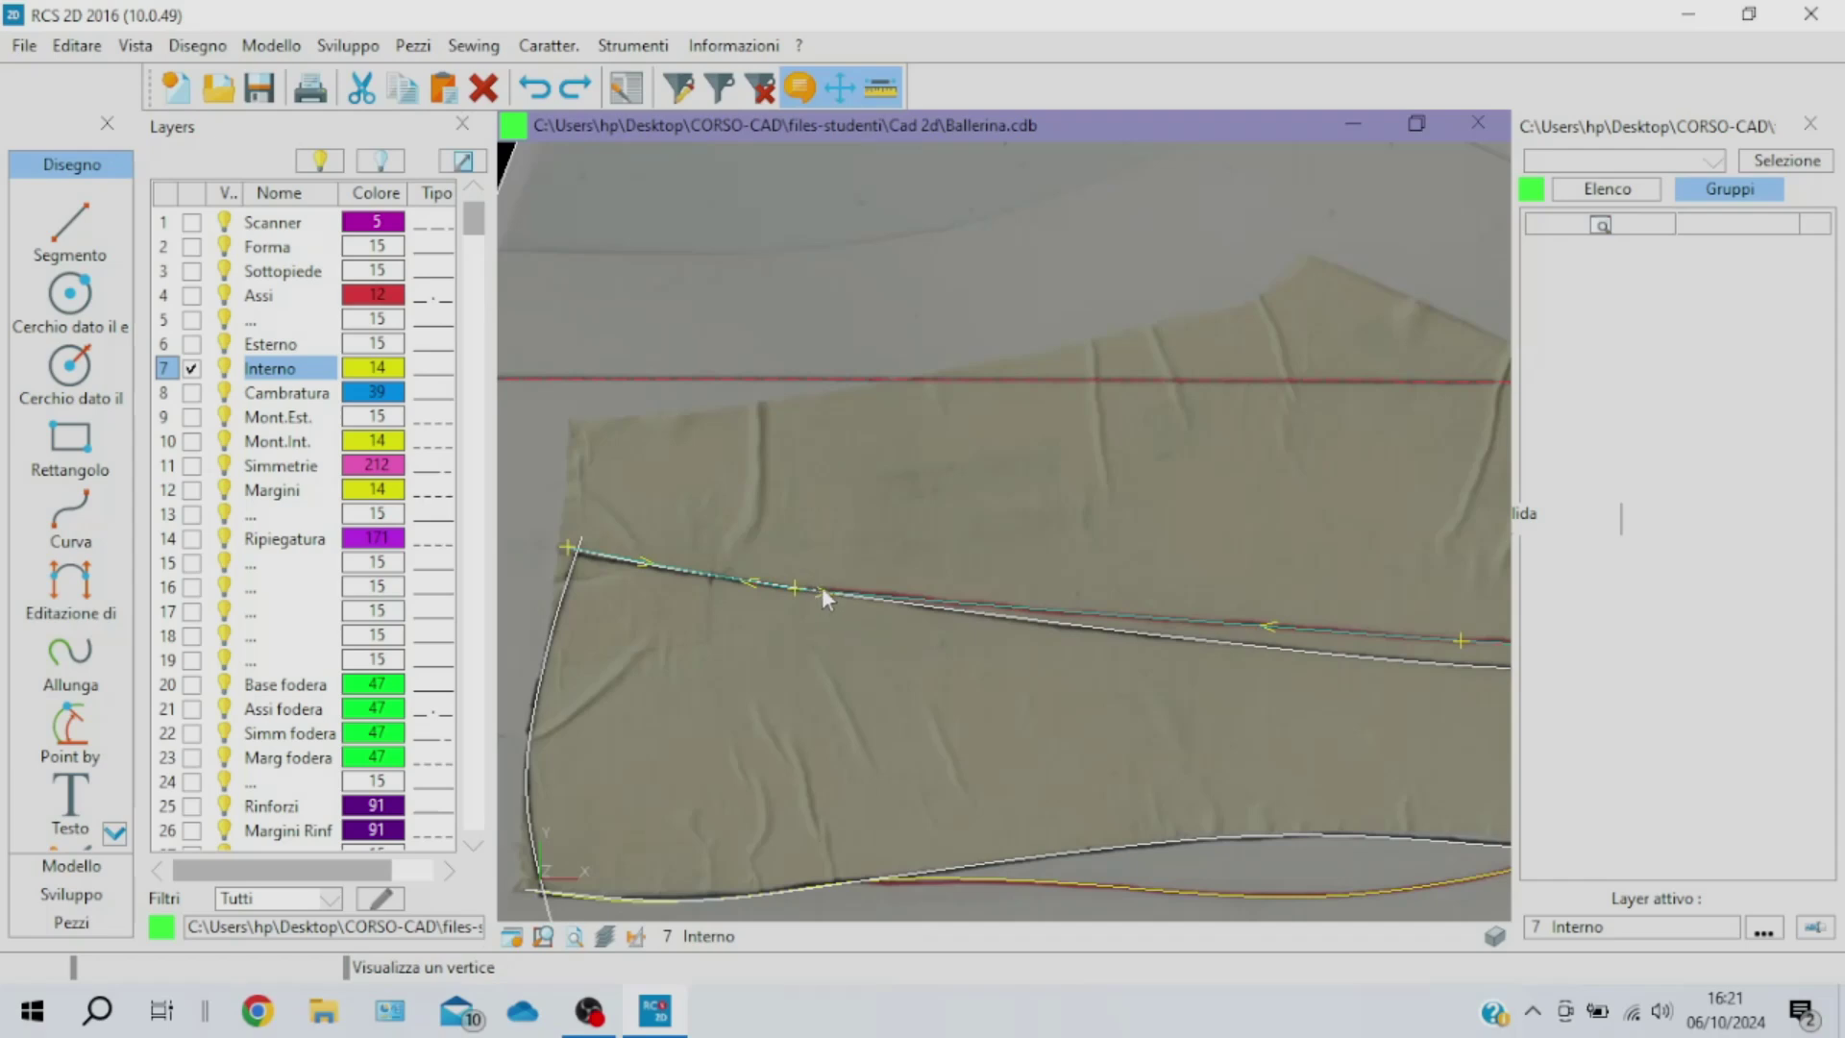
left_click_drag(792, 584, 939, 606)
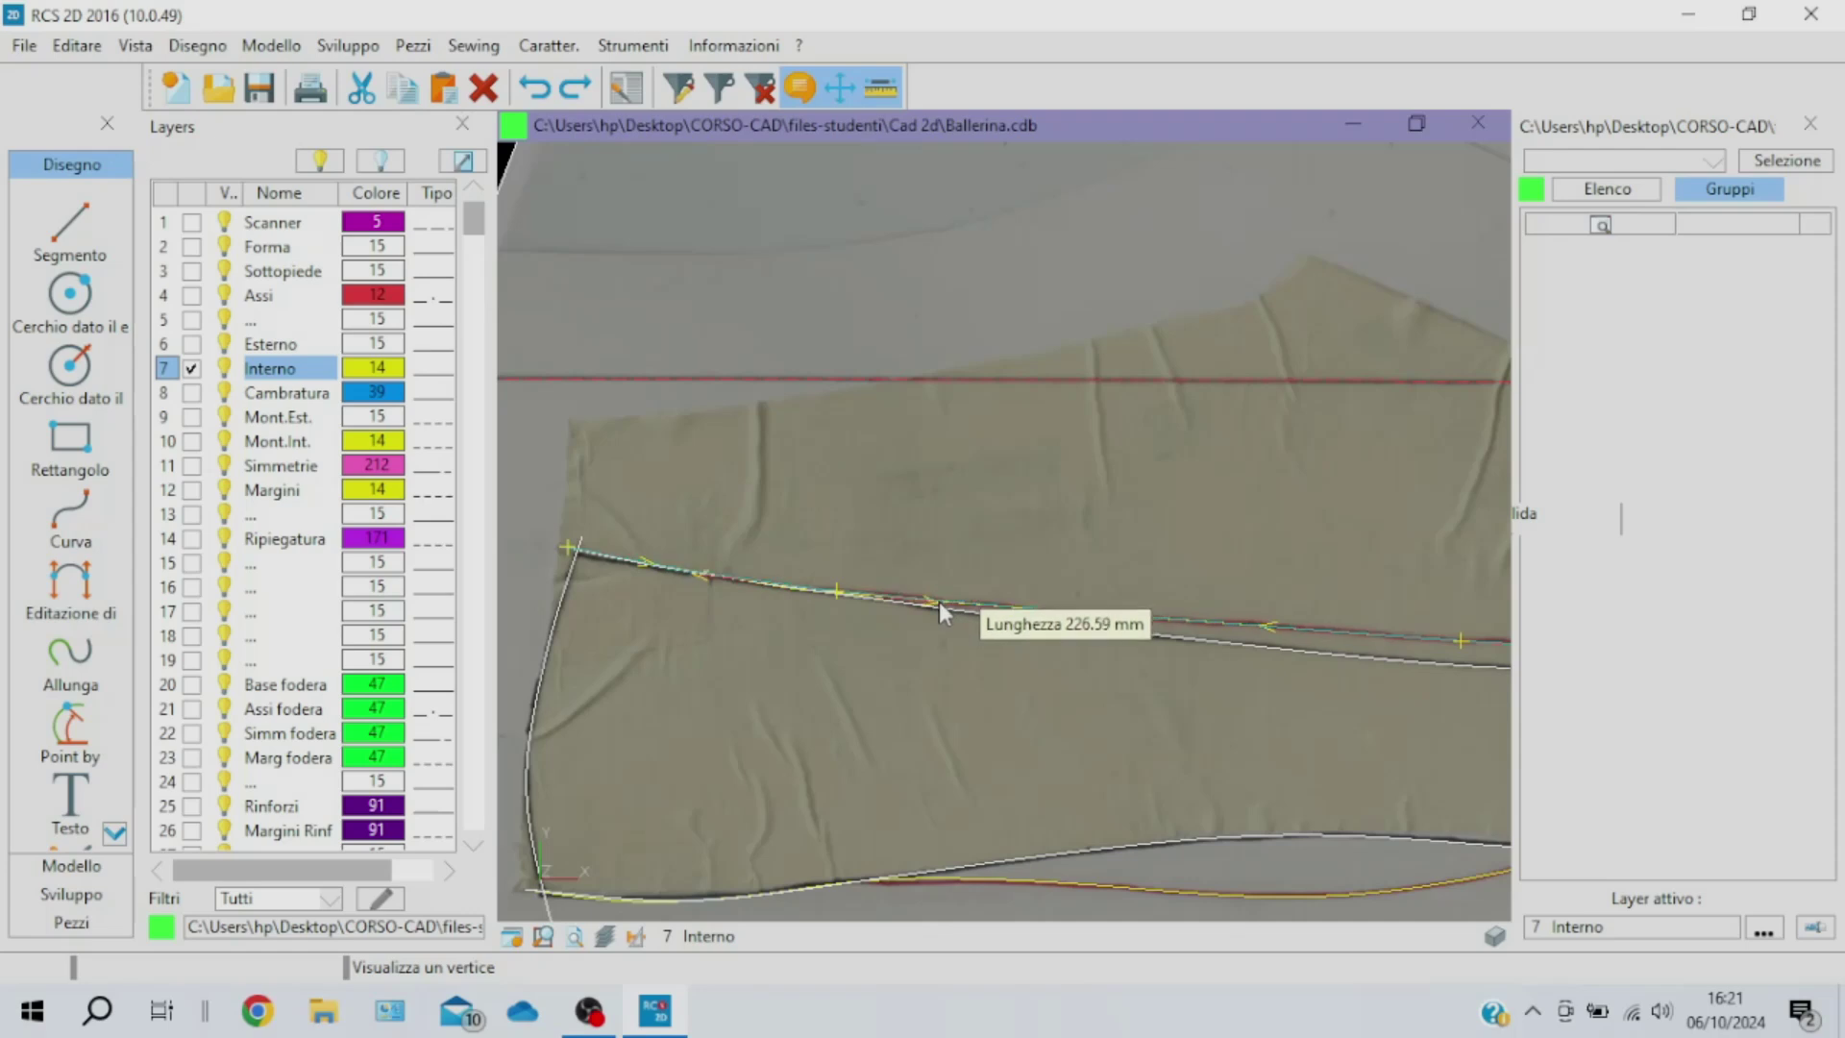
right_click(896, 640)
left_click(922, 657)
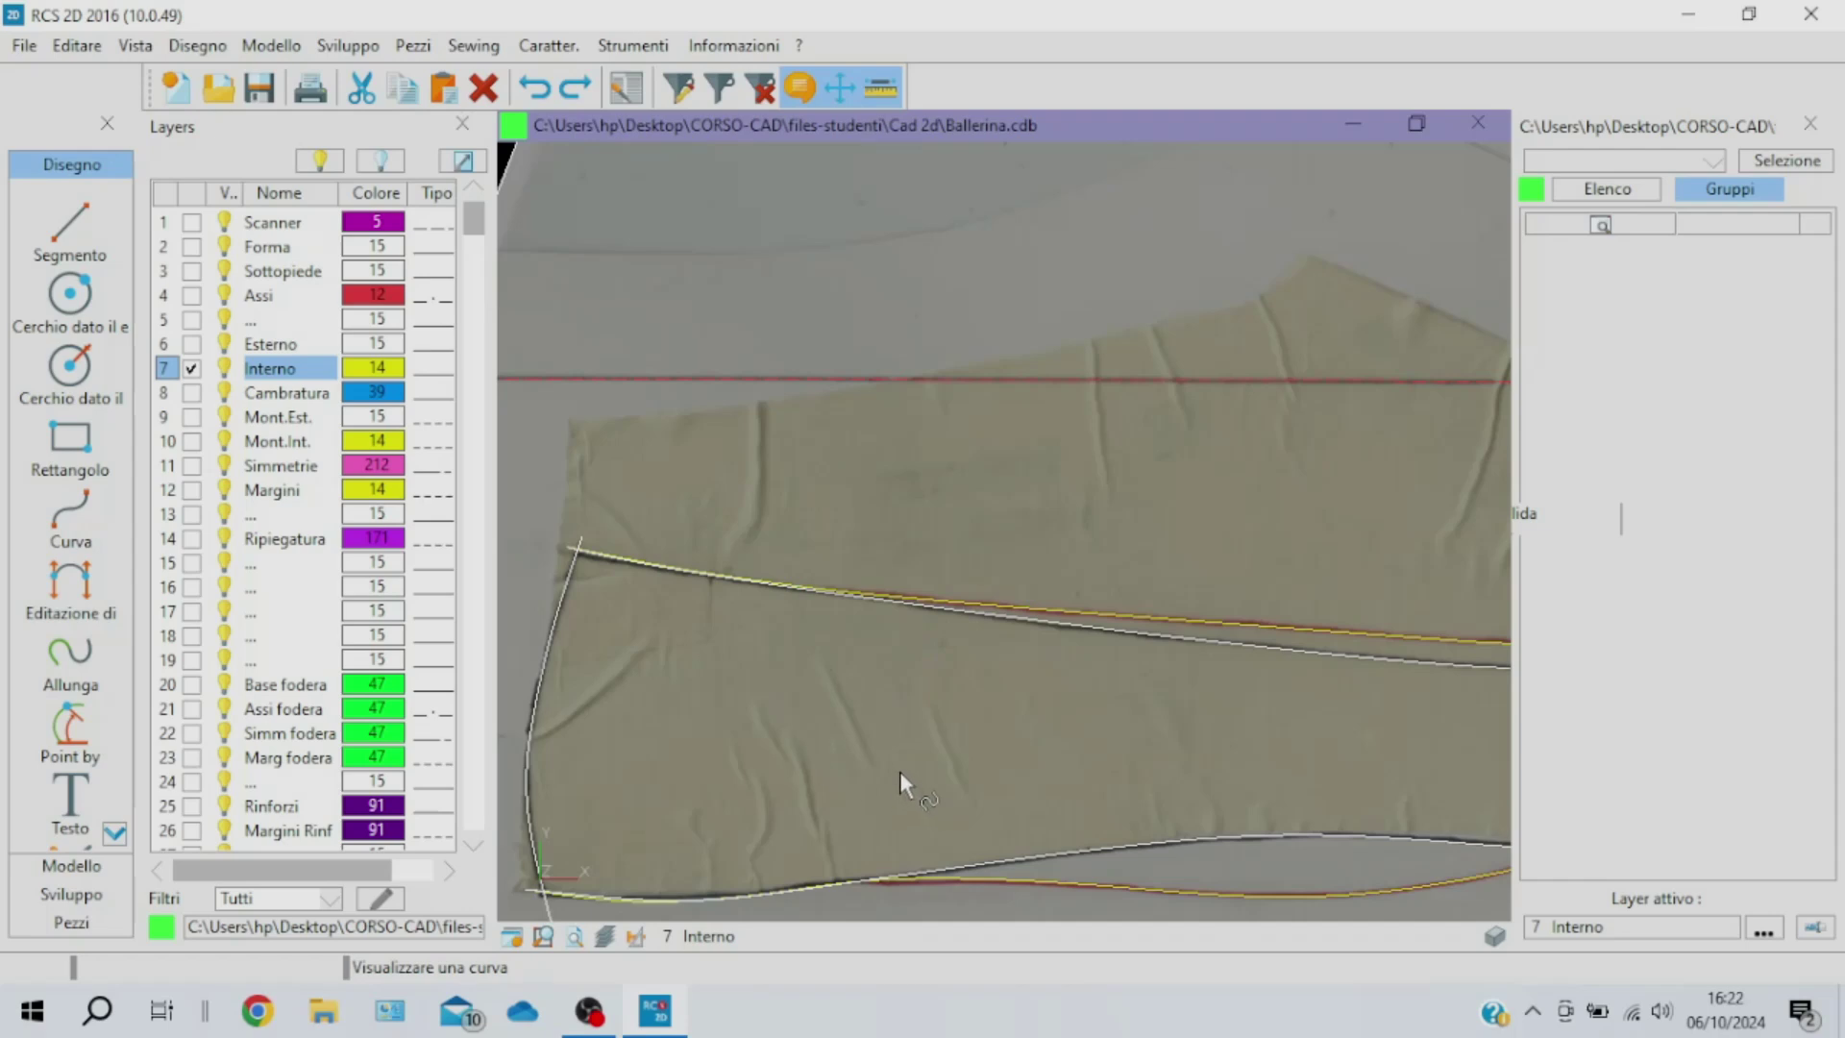
scroll(913, 736, "down", 2)
middle_click_drag(1046, 710, 895, 684)
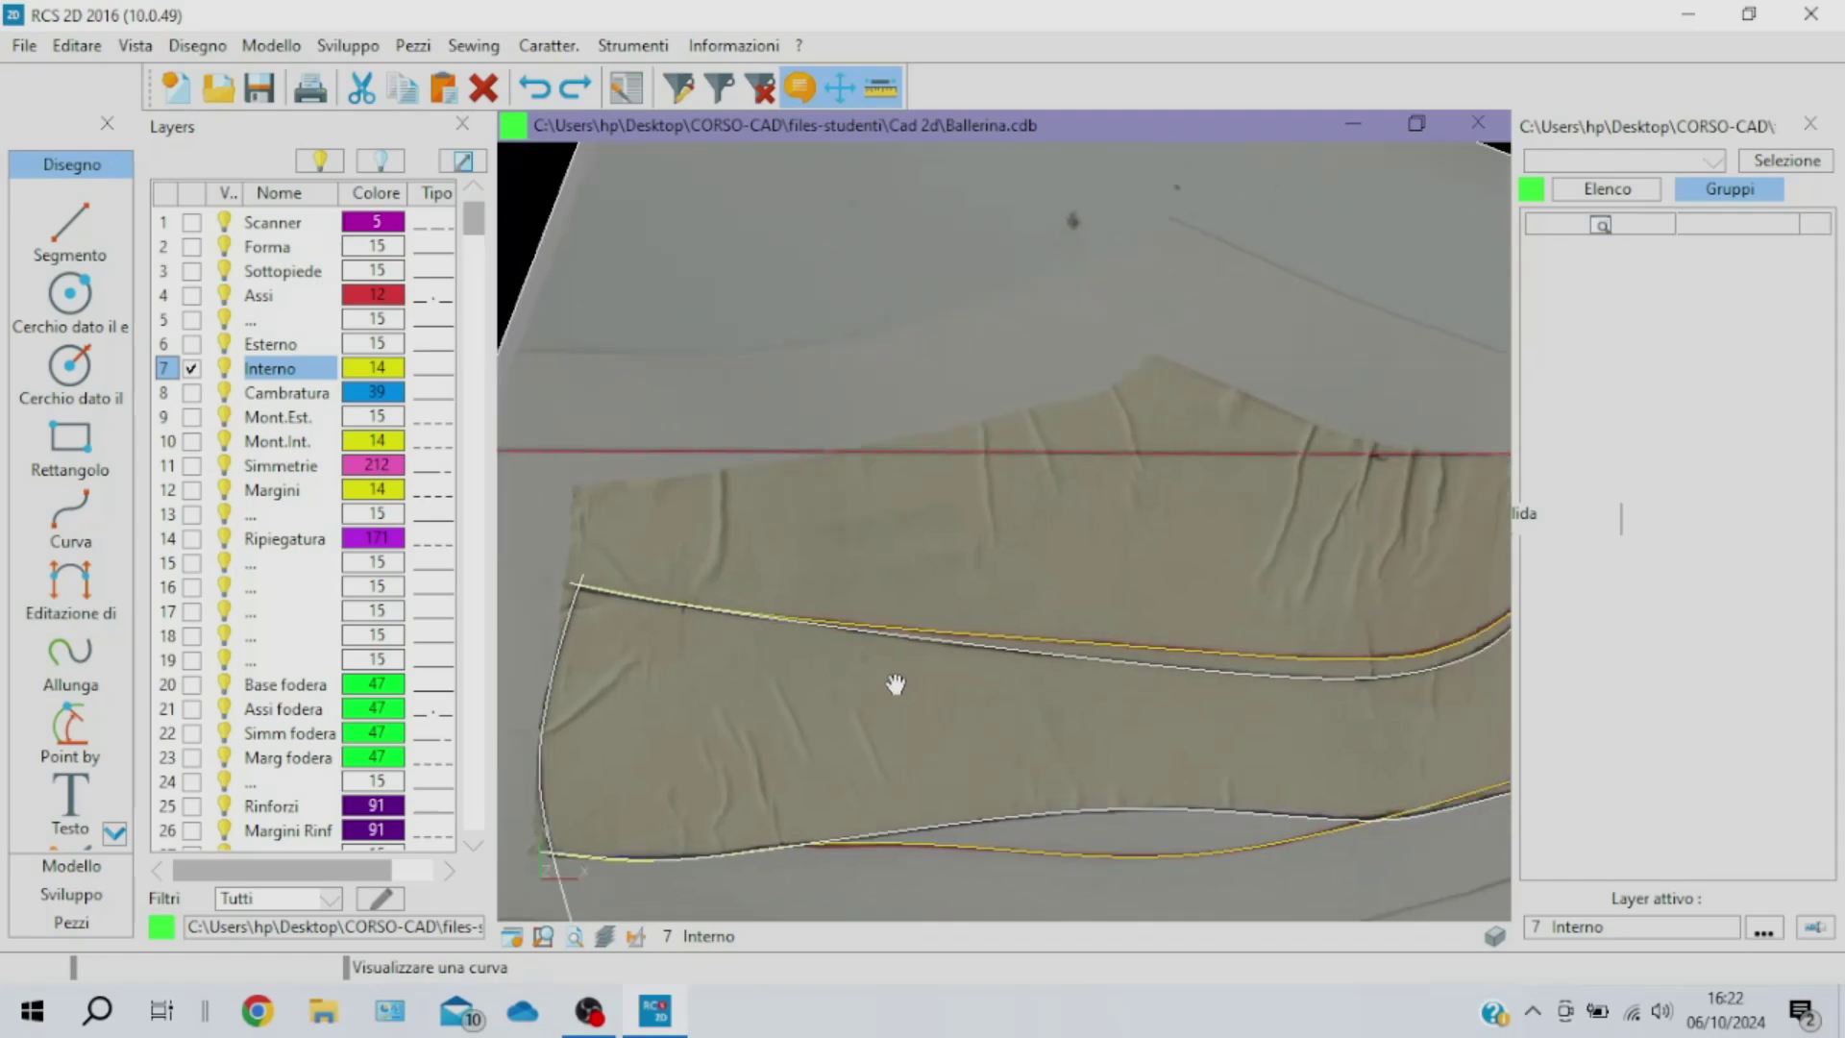
scroll(898, 682, "down", 2)
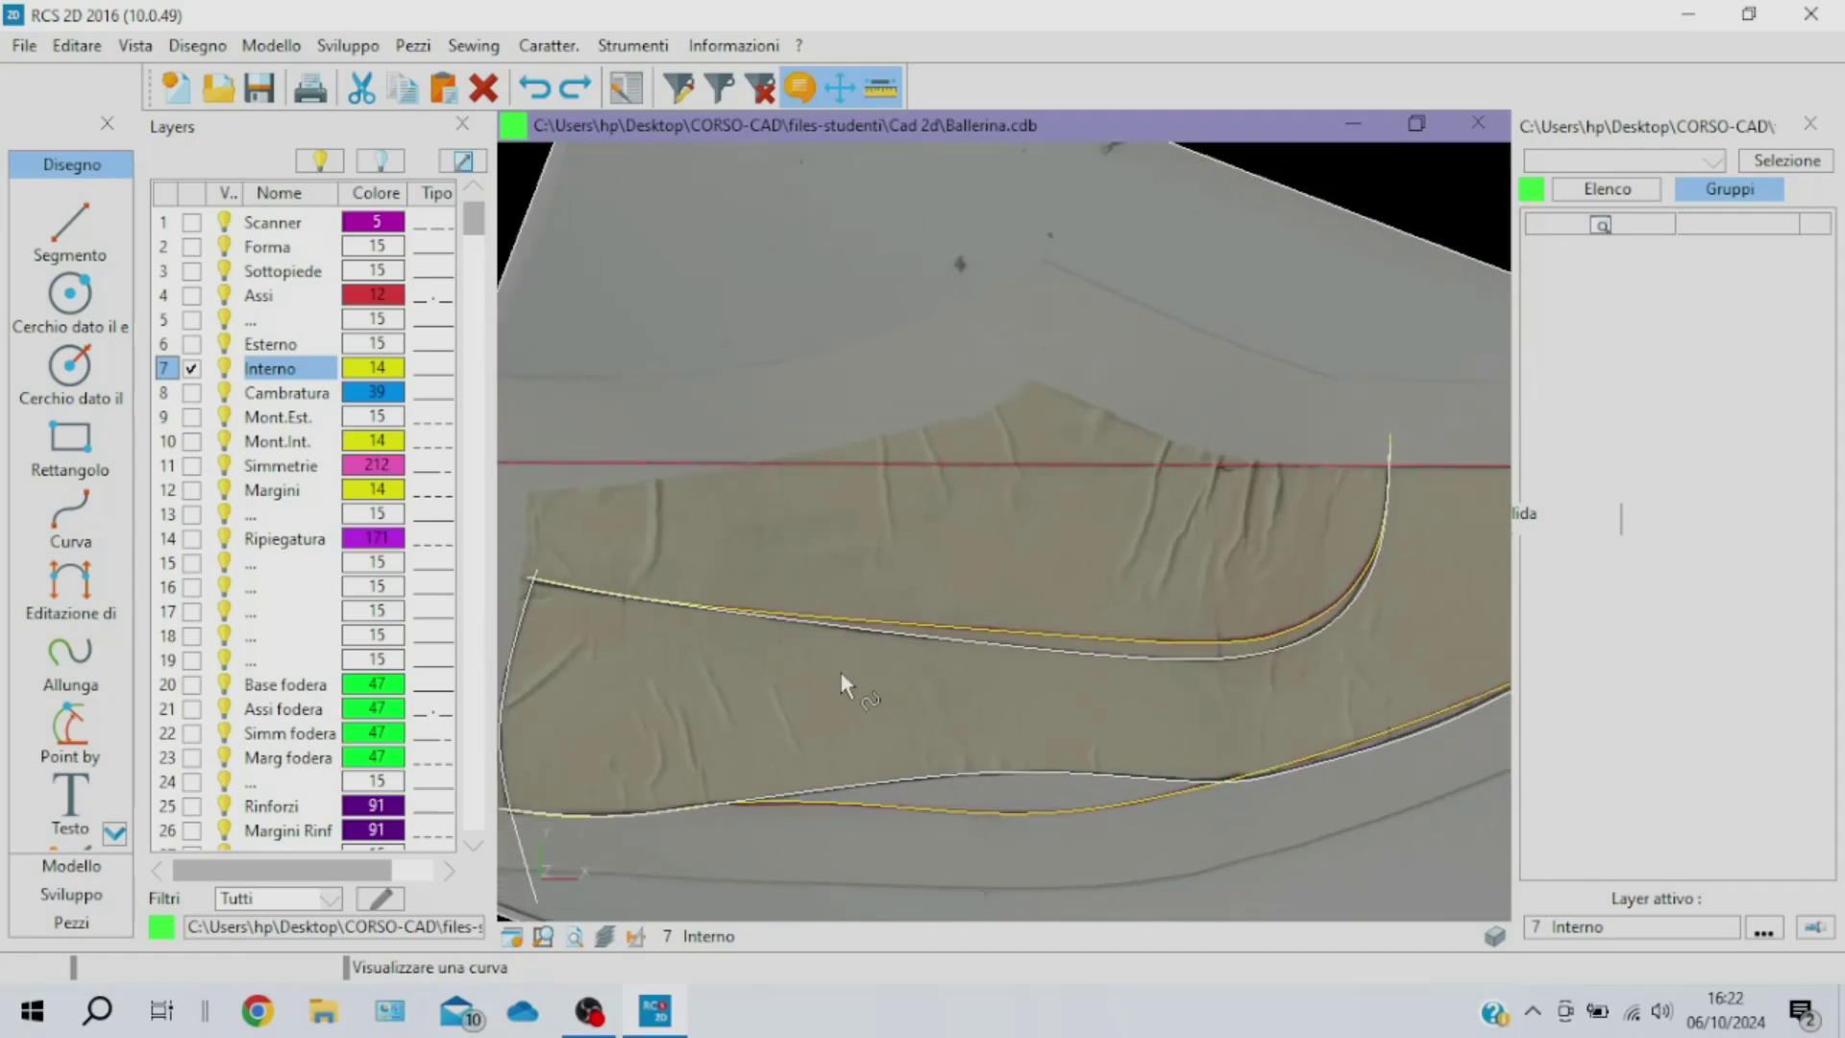
scroll(839, 673, "down", 1)
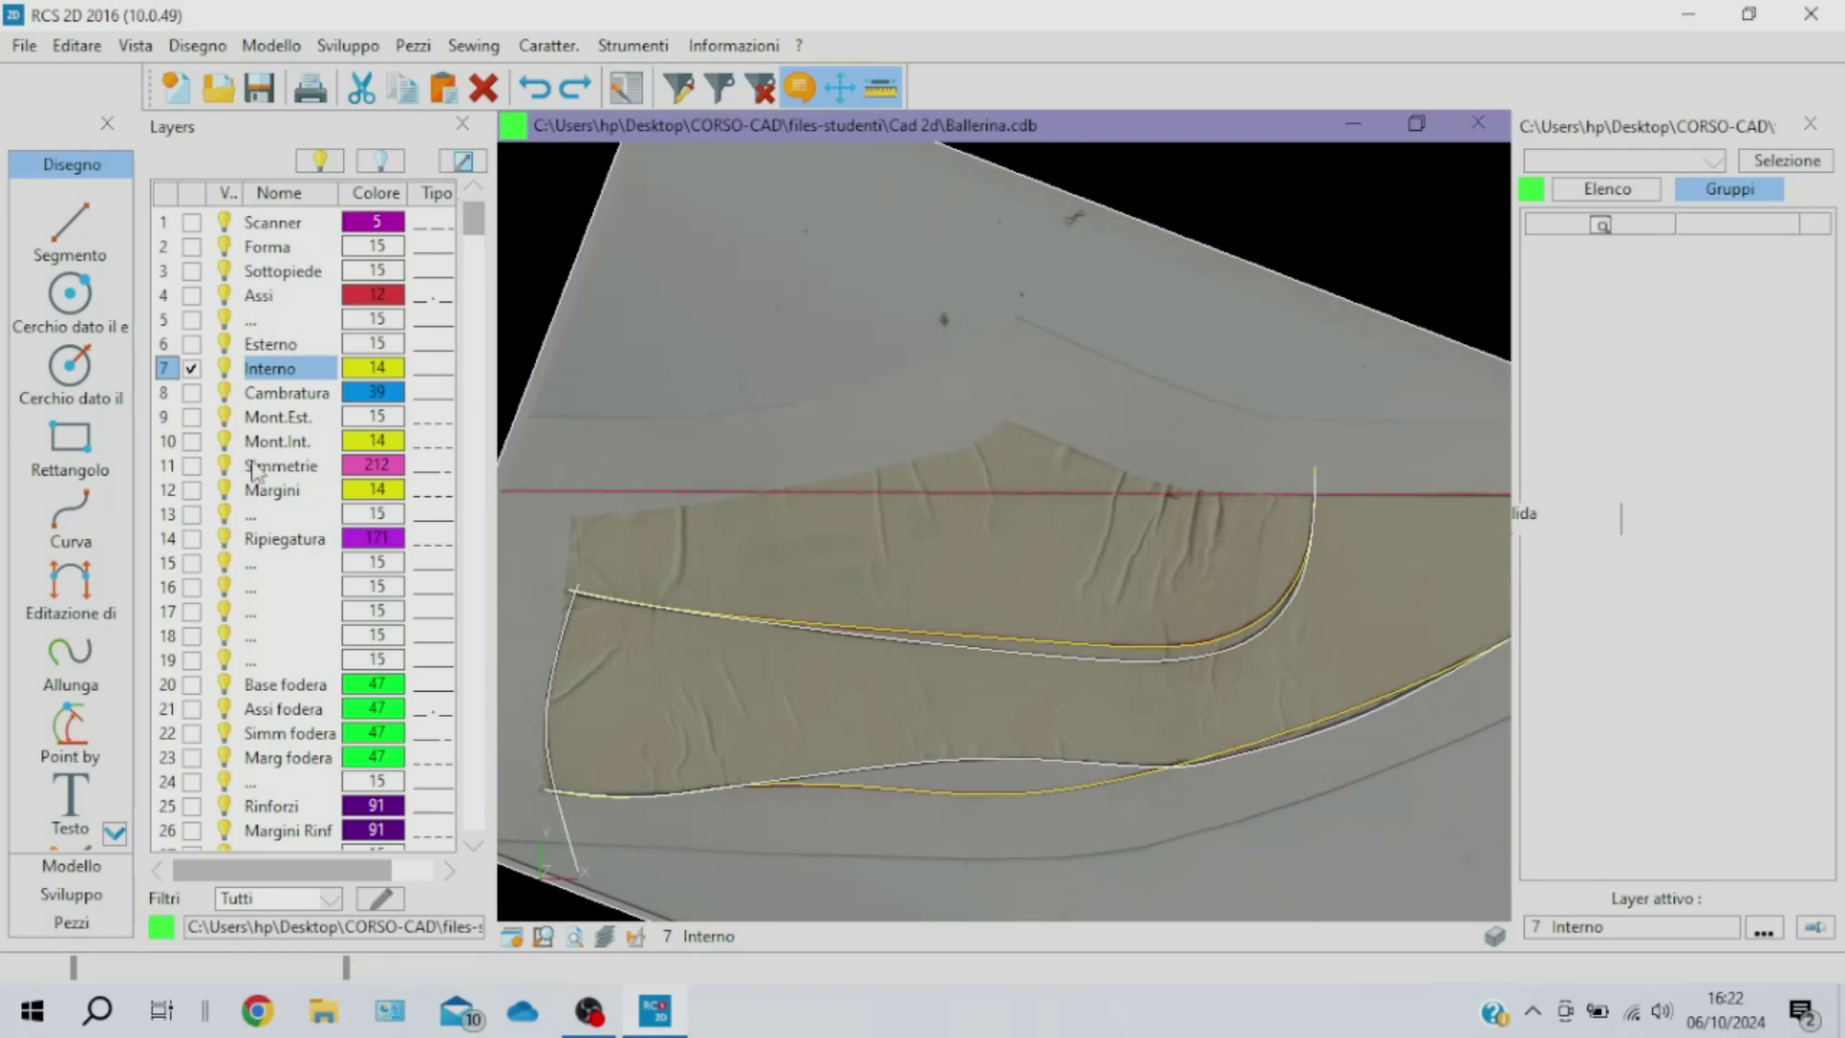
left_click(51, 869)
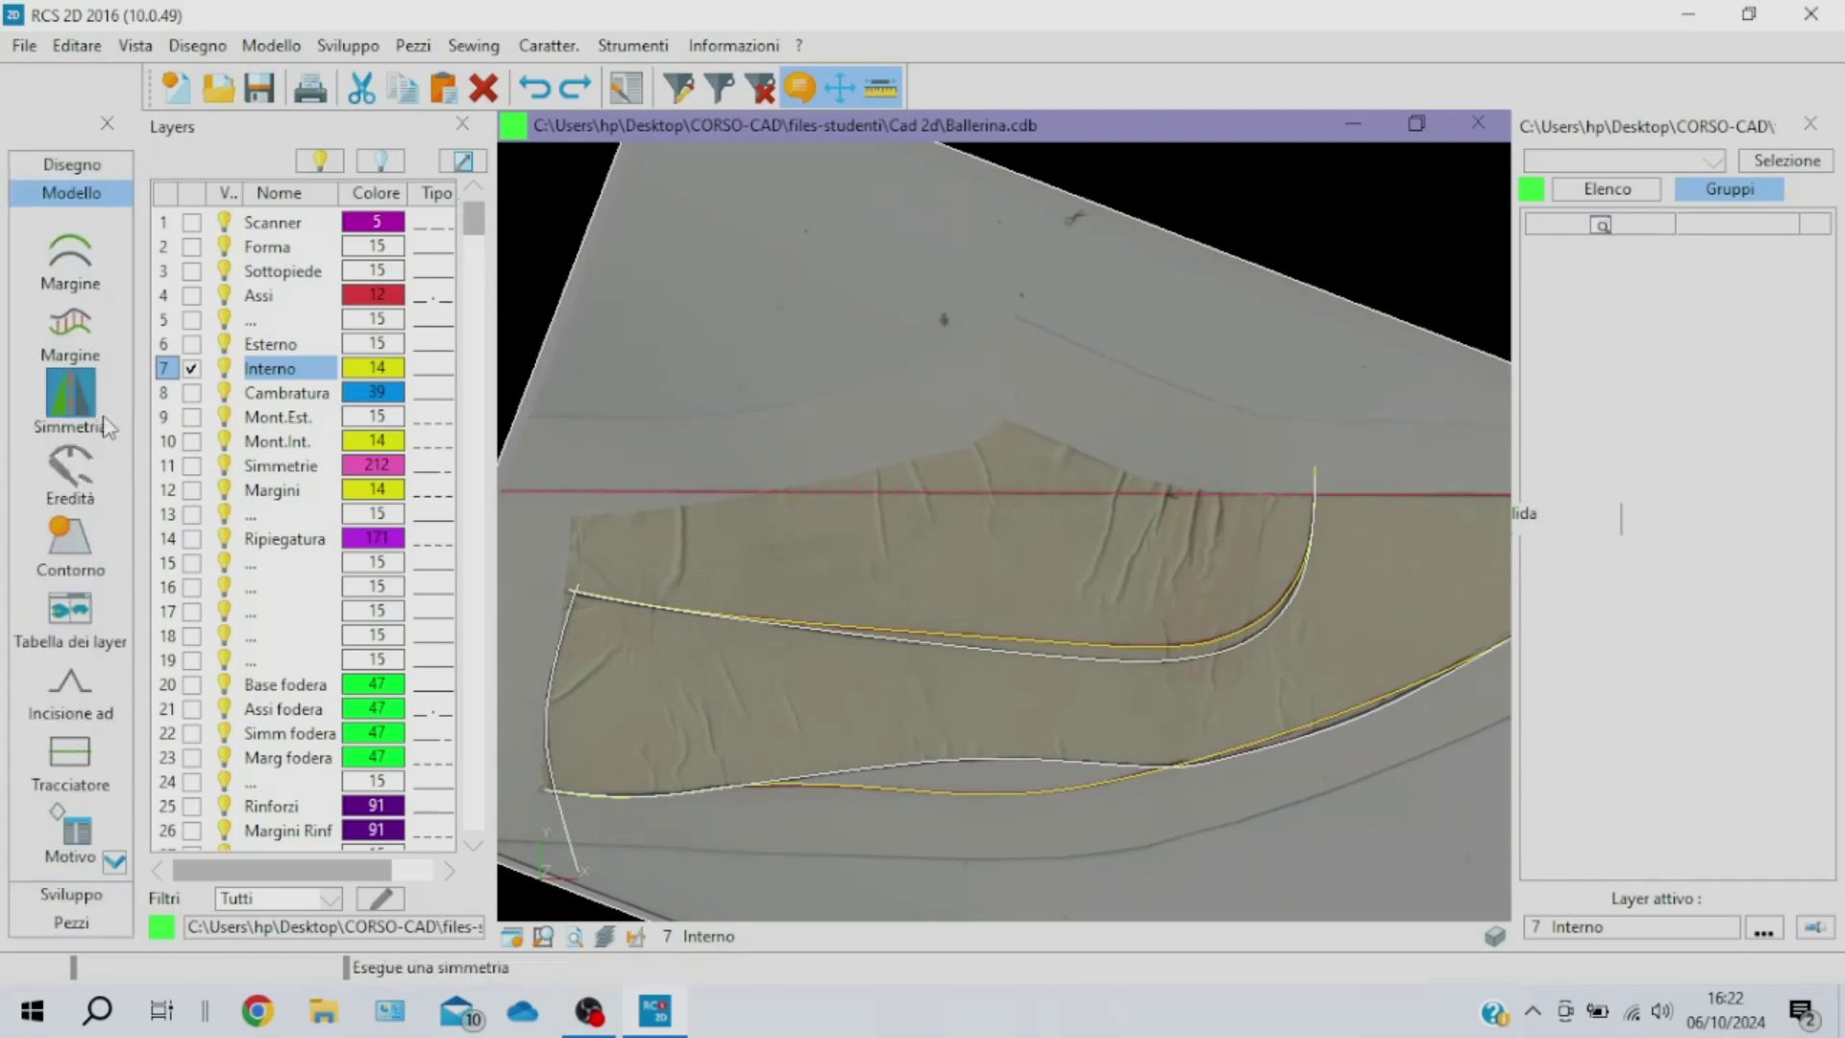
left_click(77, 329)
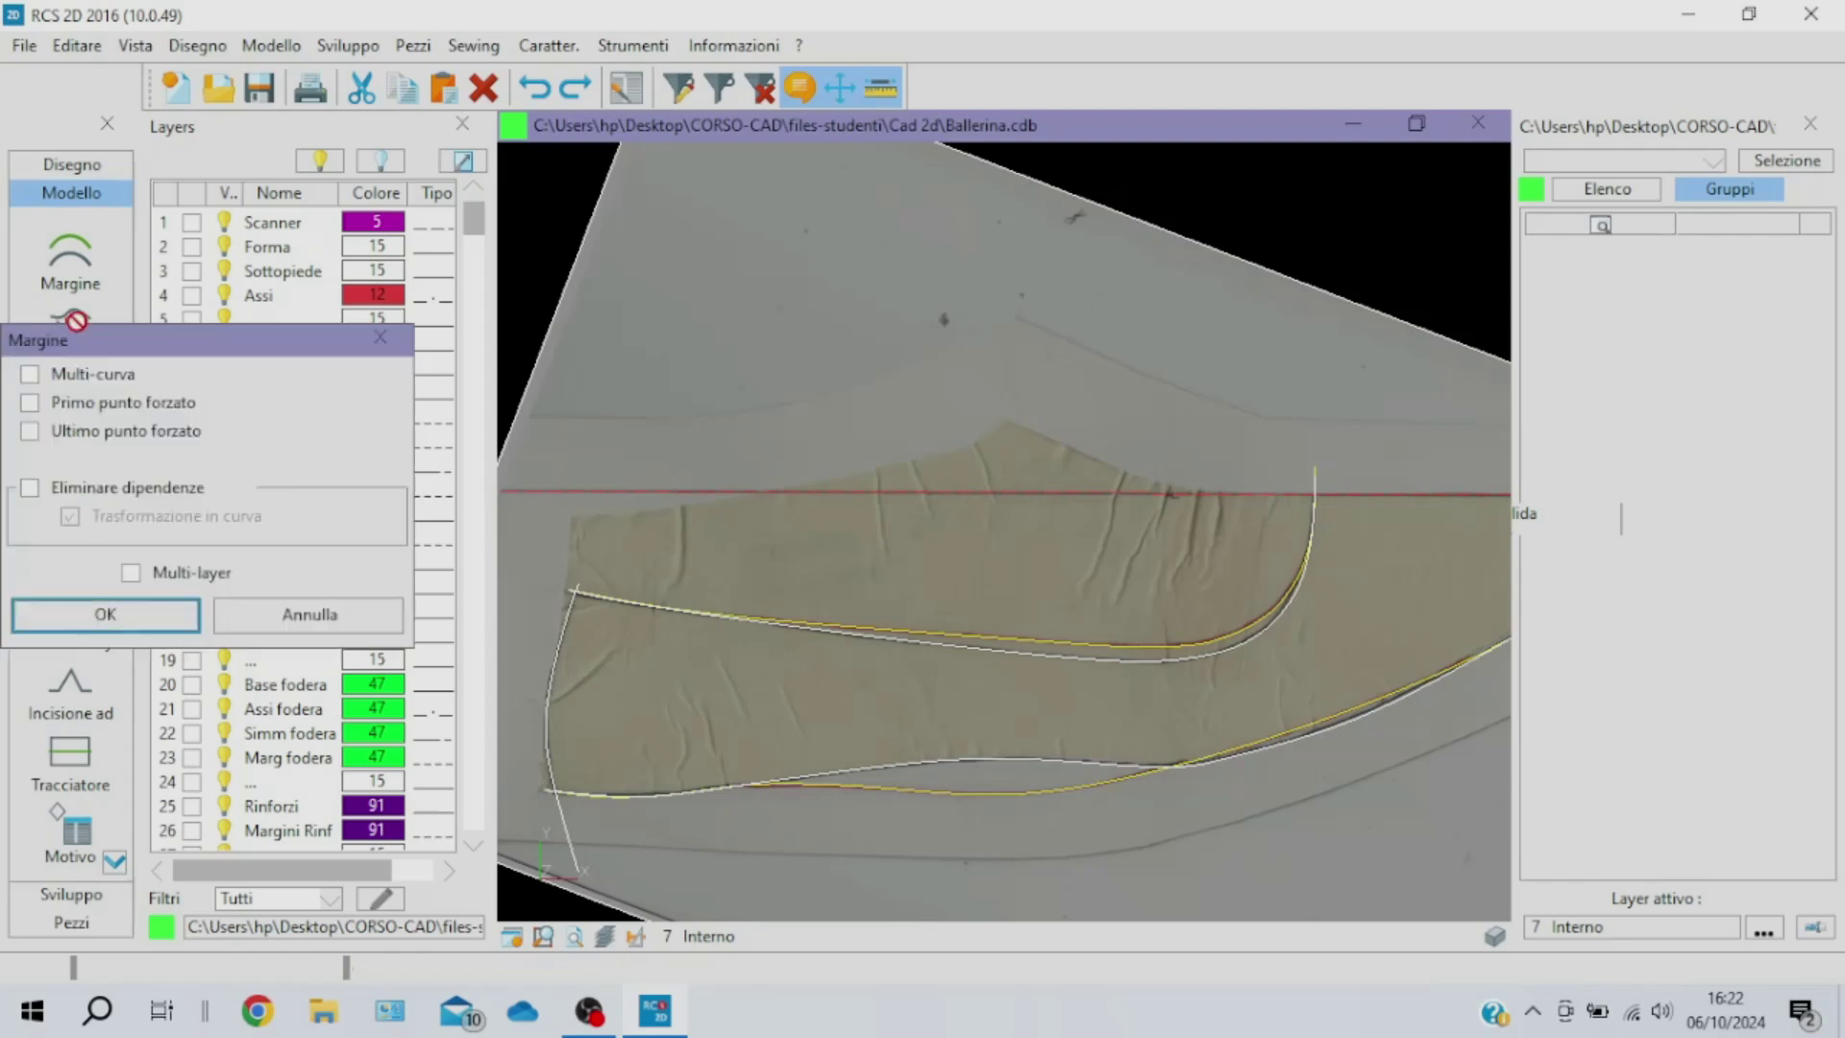
left_click(137, 614)
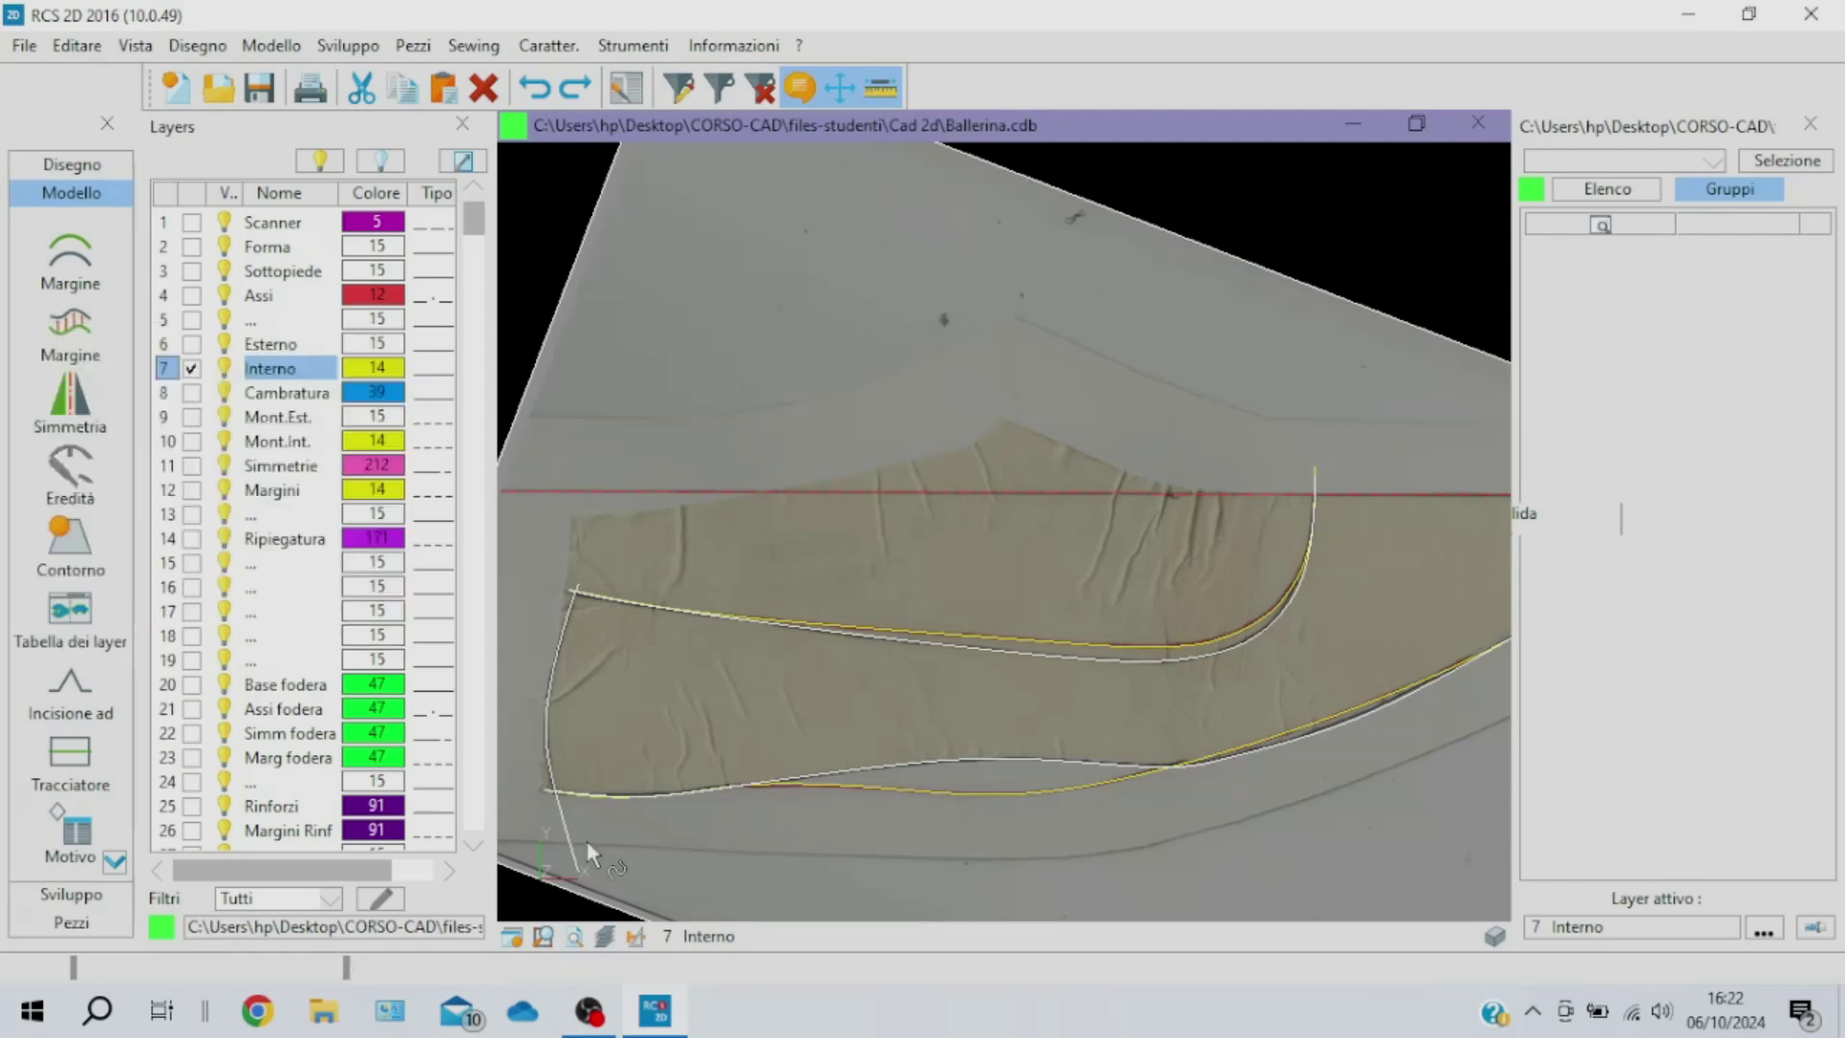
middle_click_drag(593, 832, 731, 704)
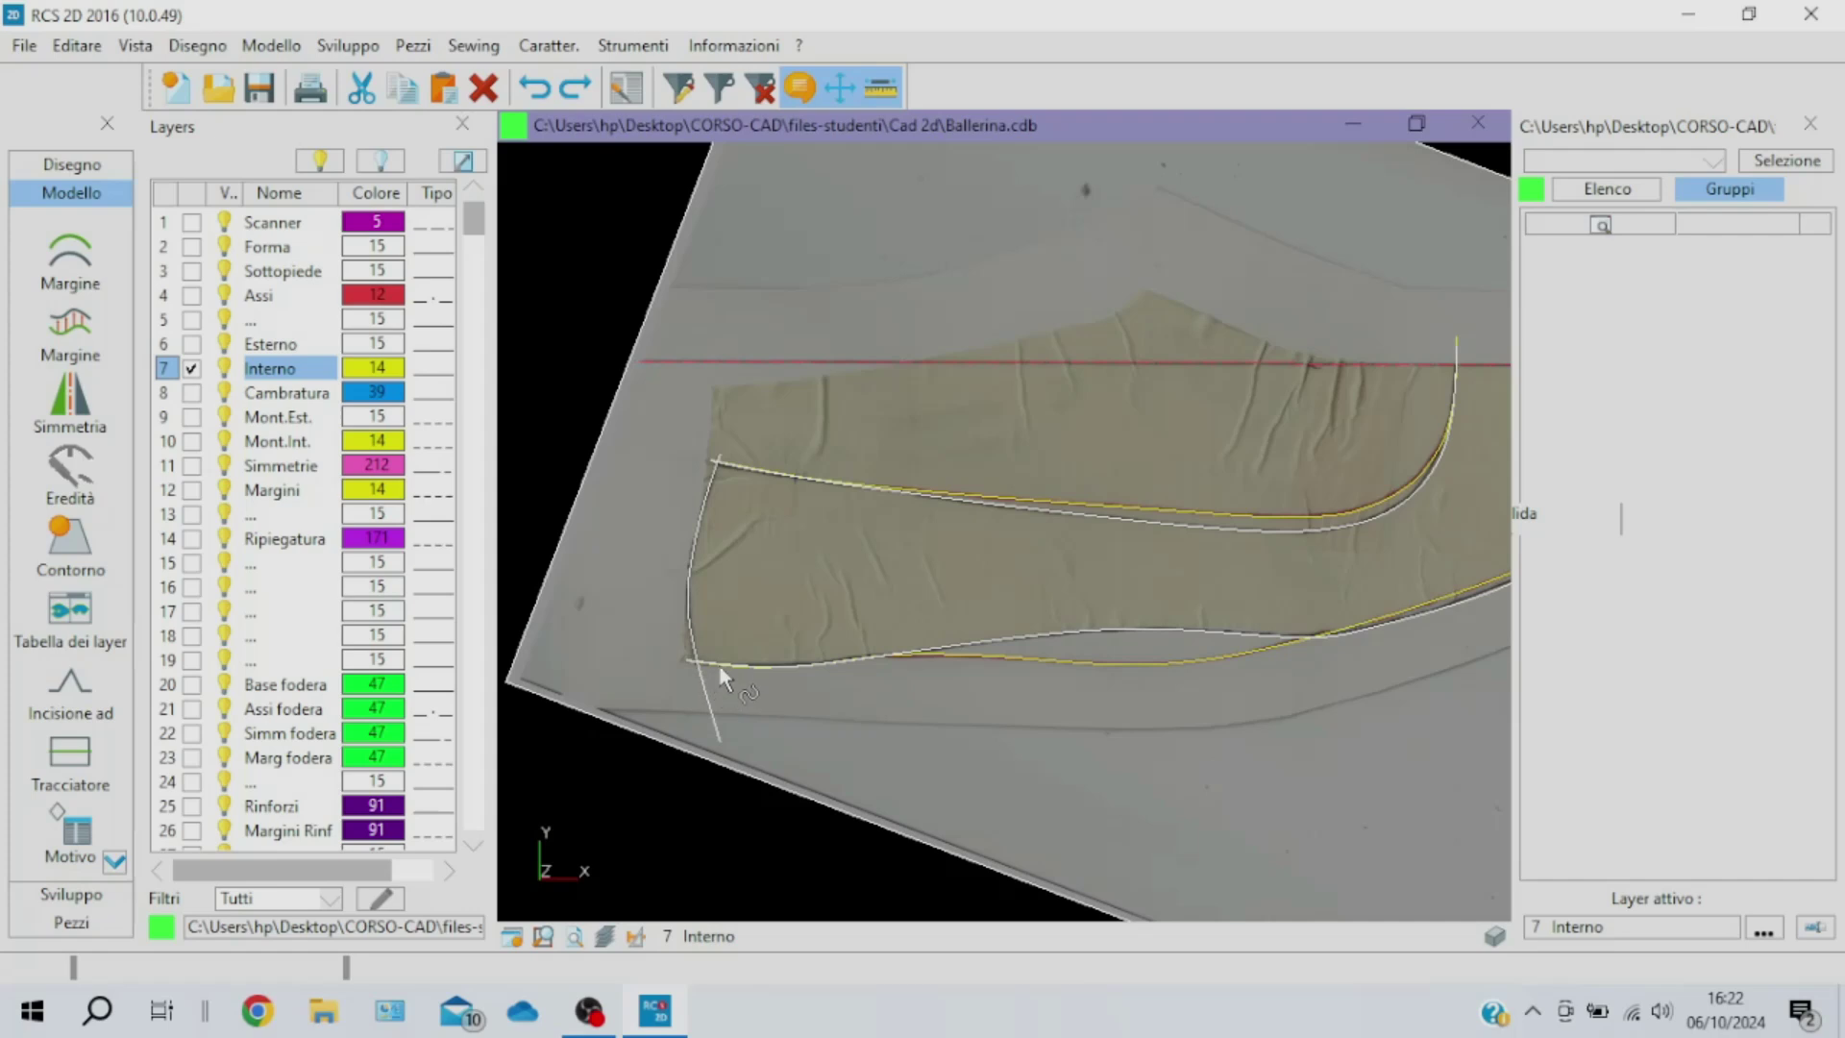
left_click(722, 671)
left_click(782, 675)
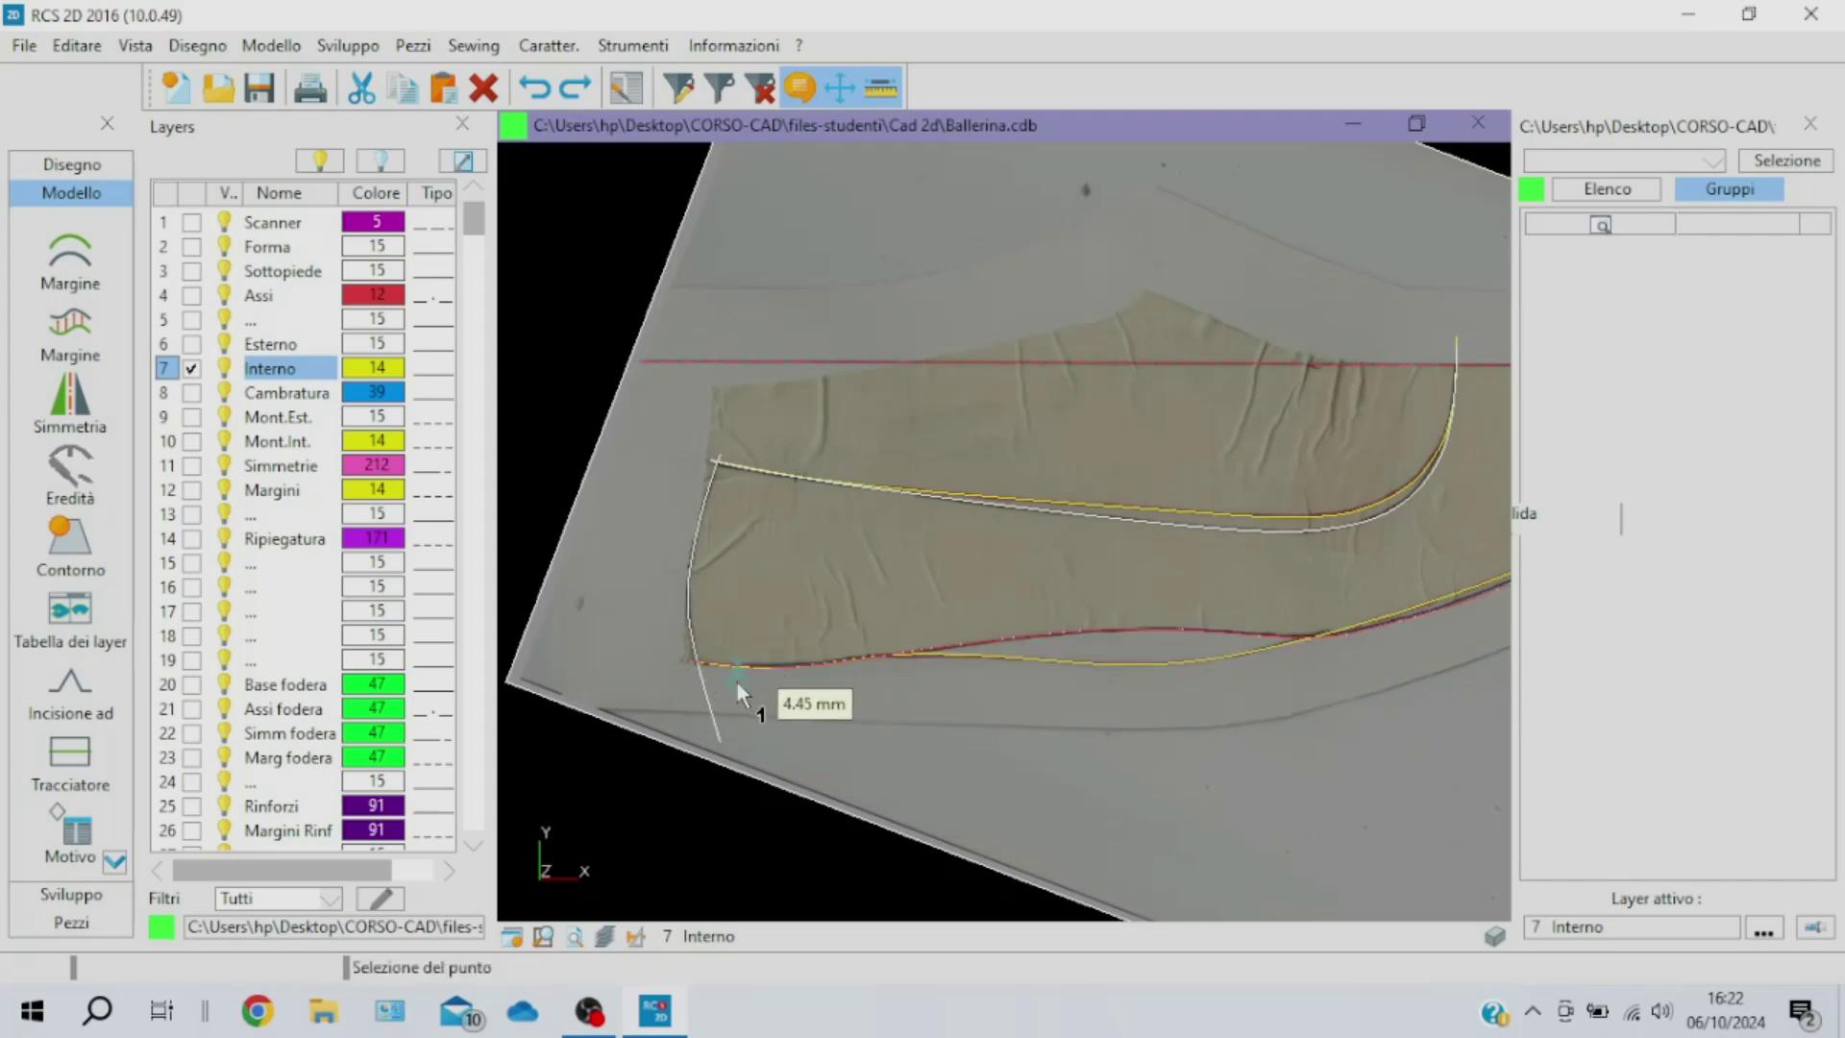
left_click(736, 682)
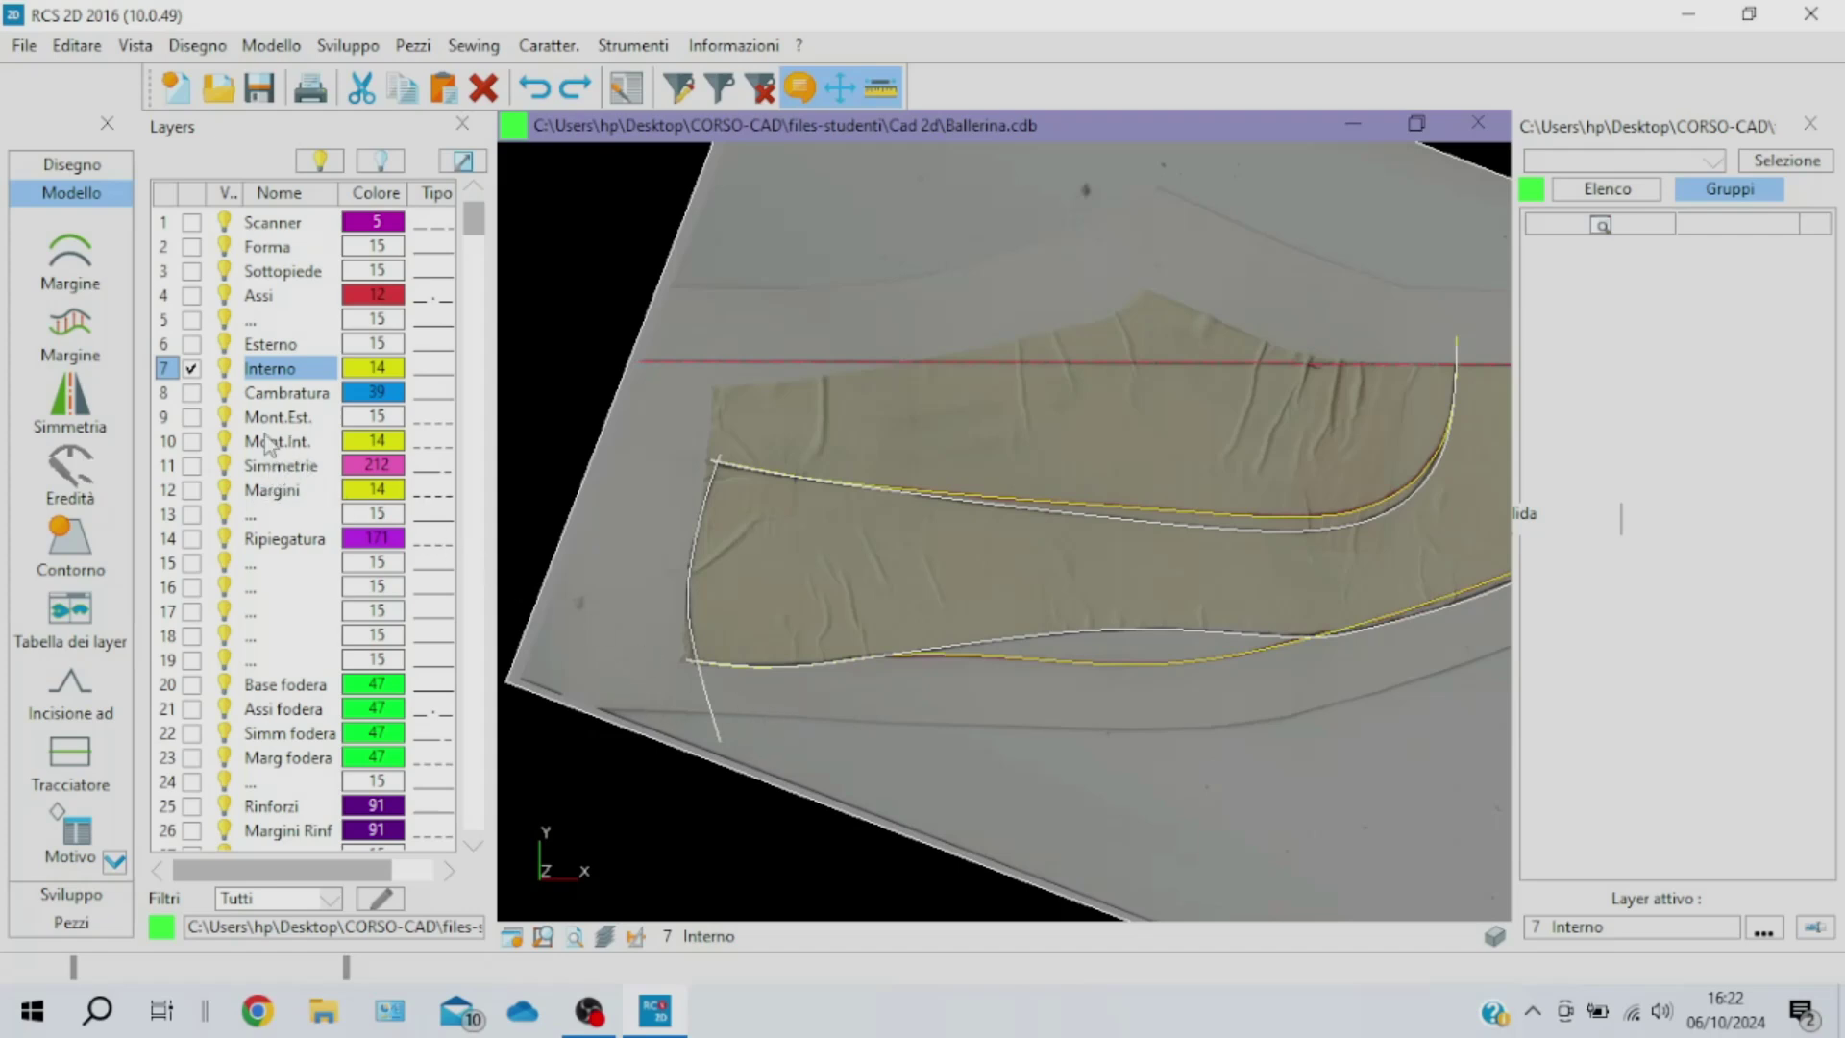
On layer Mont.Est., start a variable margin on the lower white curve with 1 mm width points
left_click(191, 417)
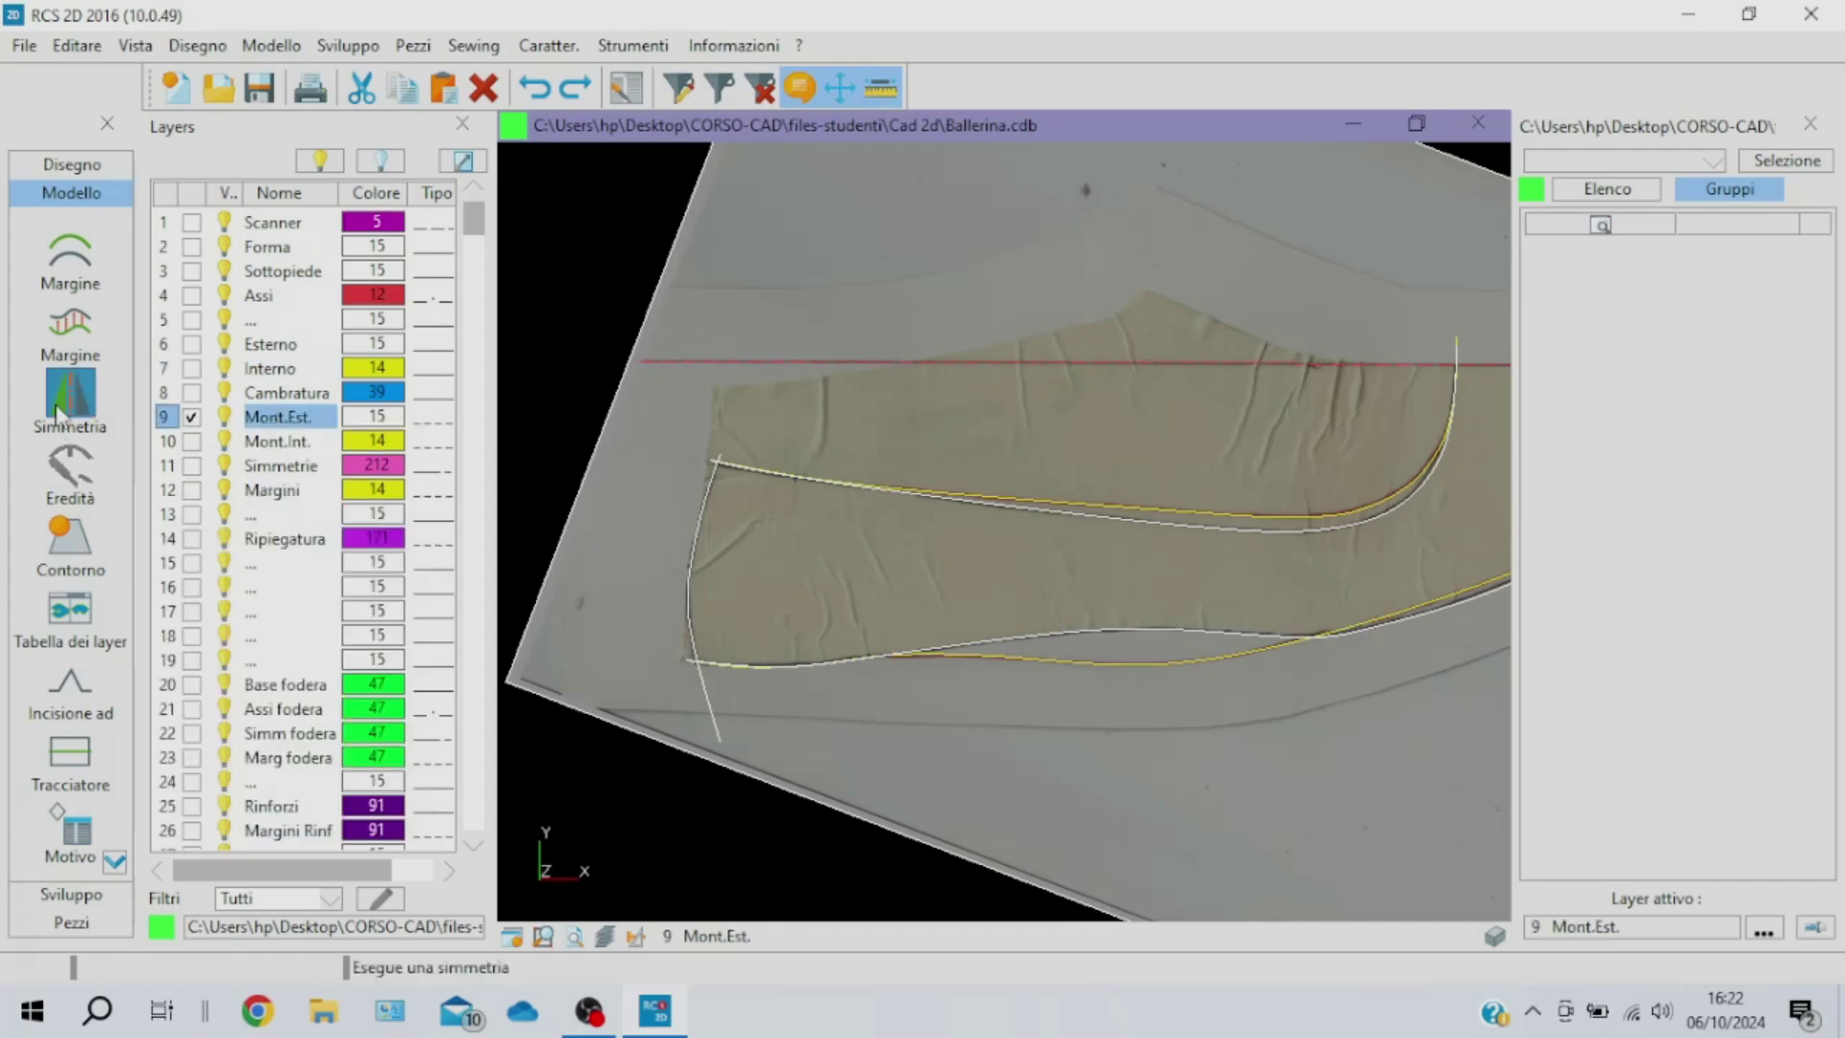
left_click(70, 322)
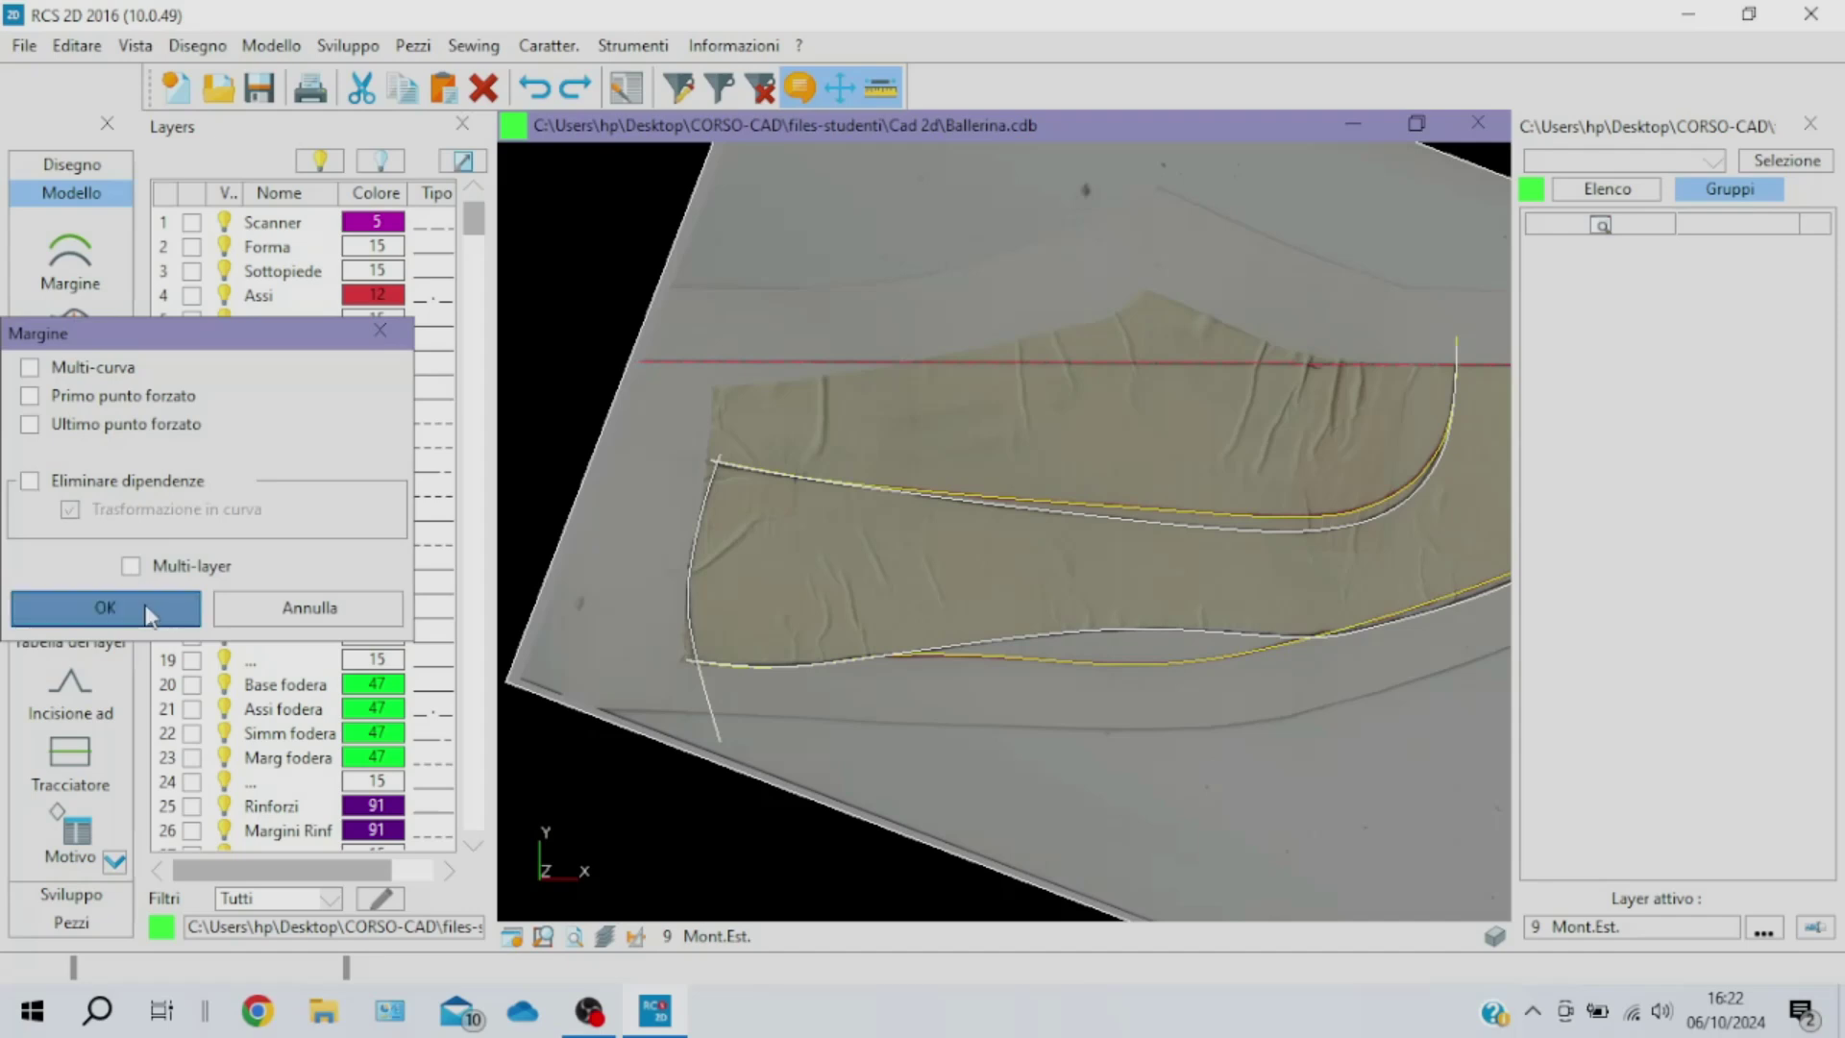
left_click(105, 607)
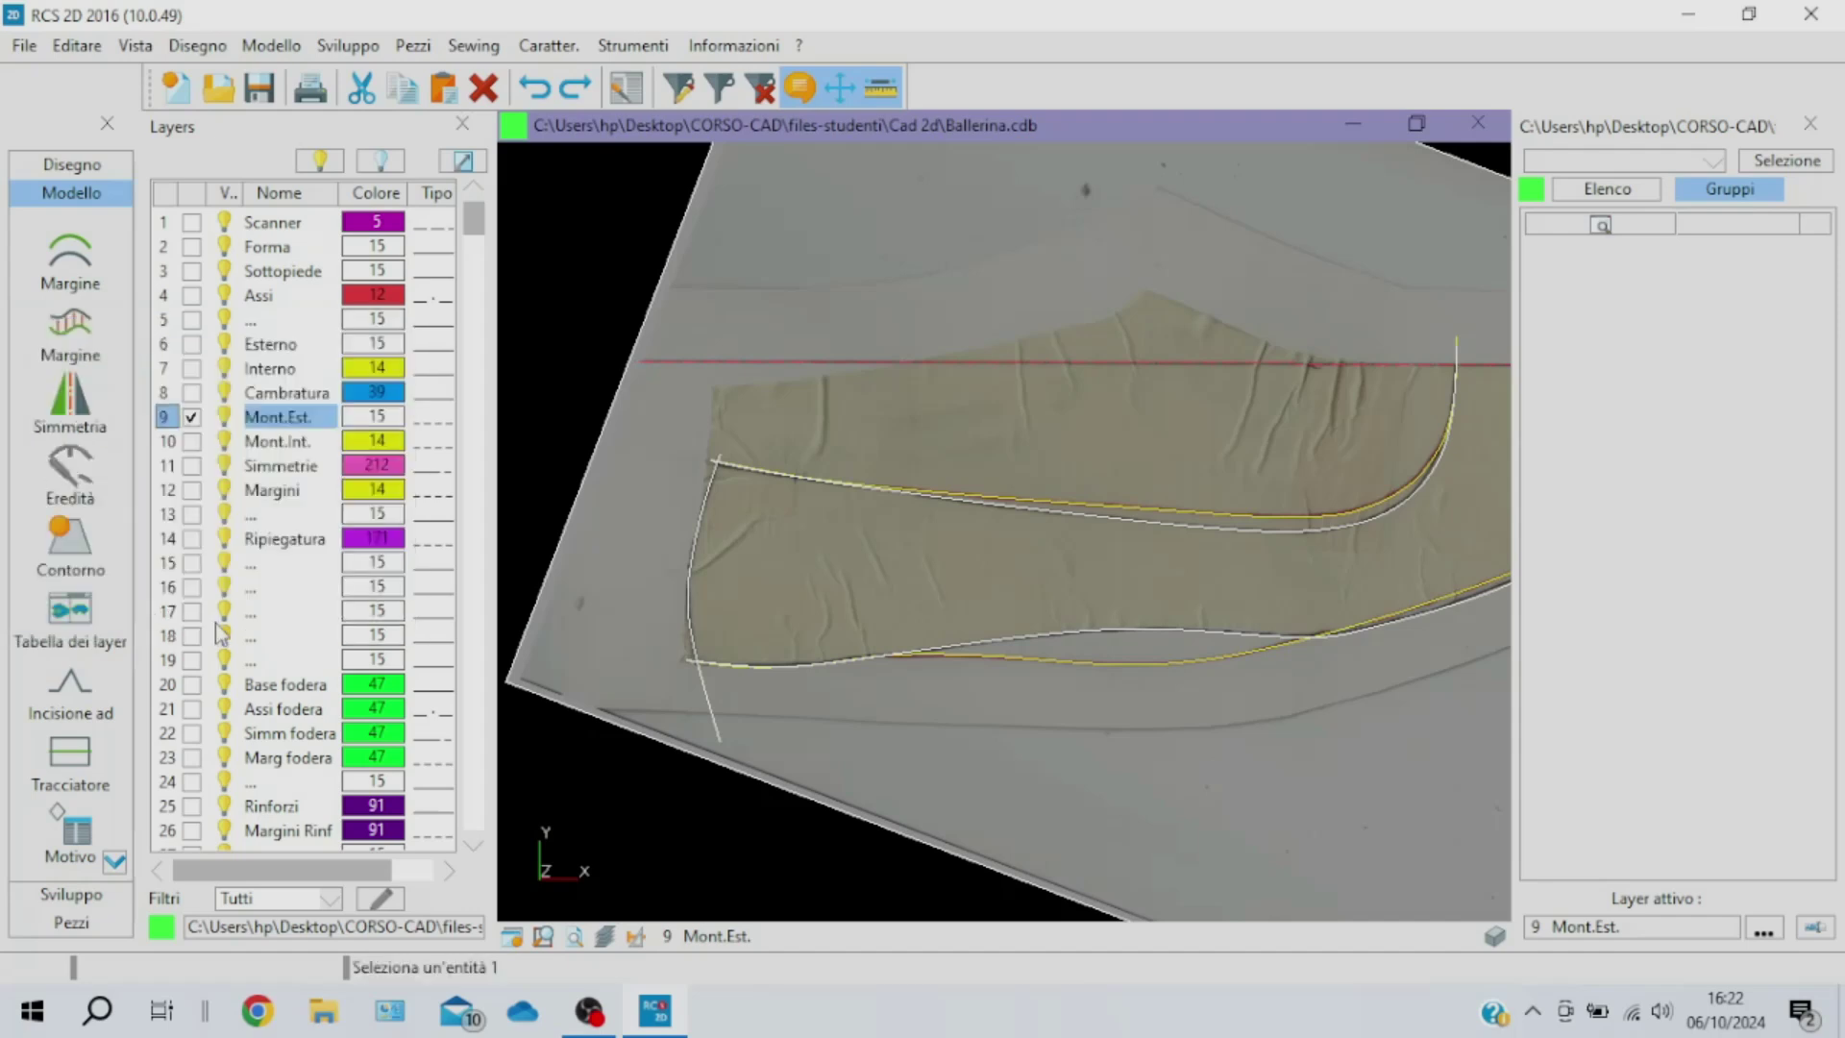
left_click(1076, 632)
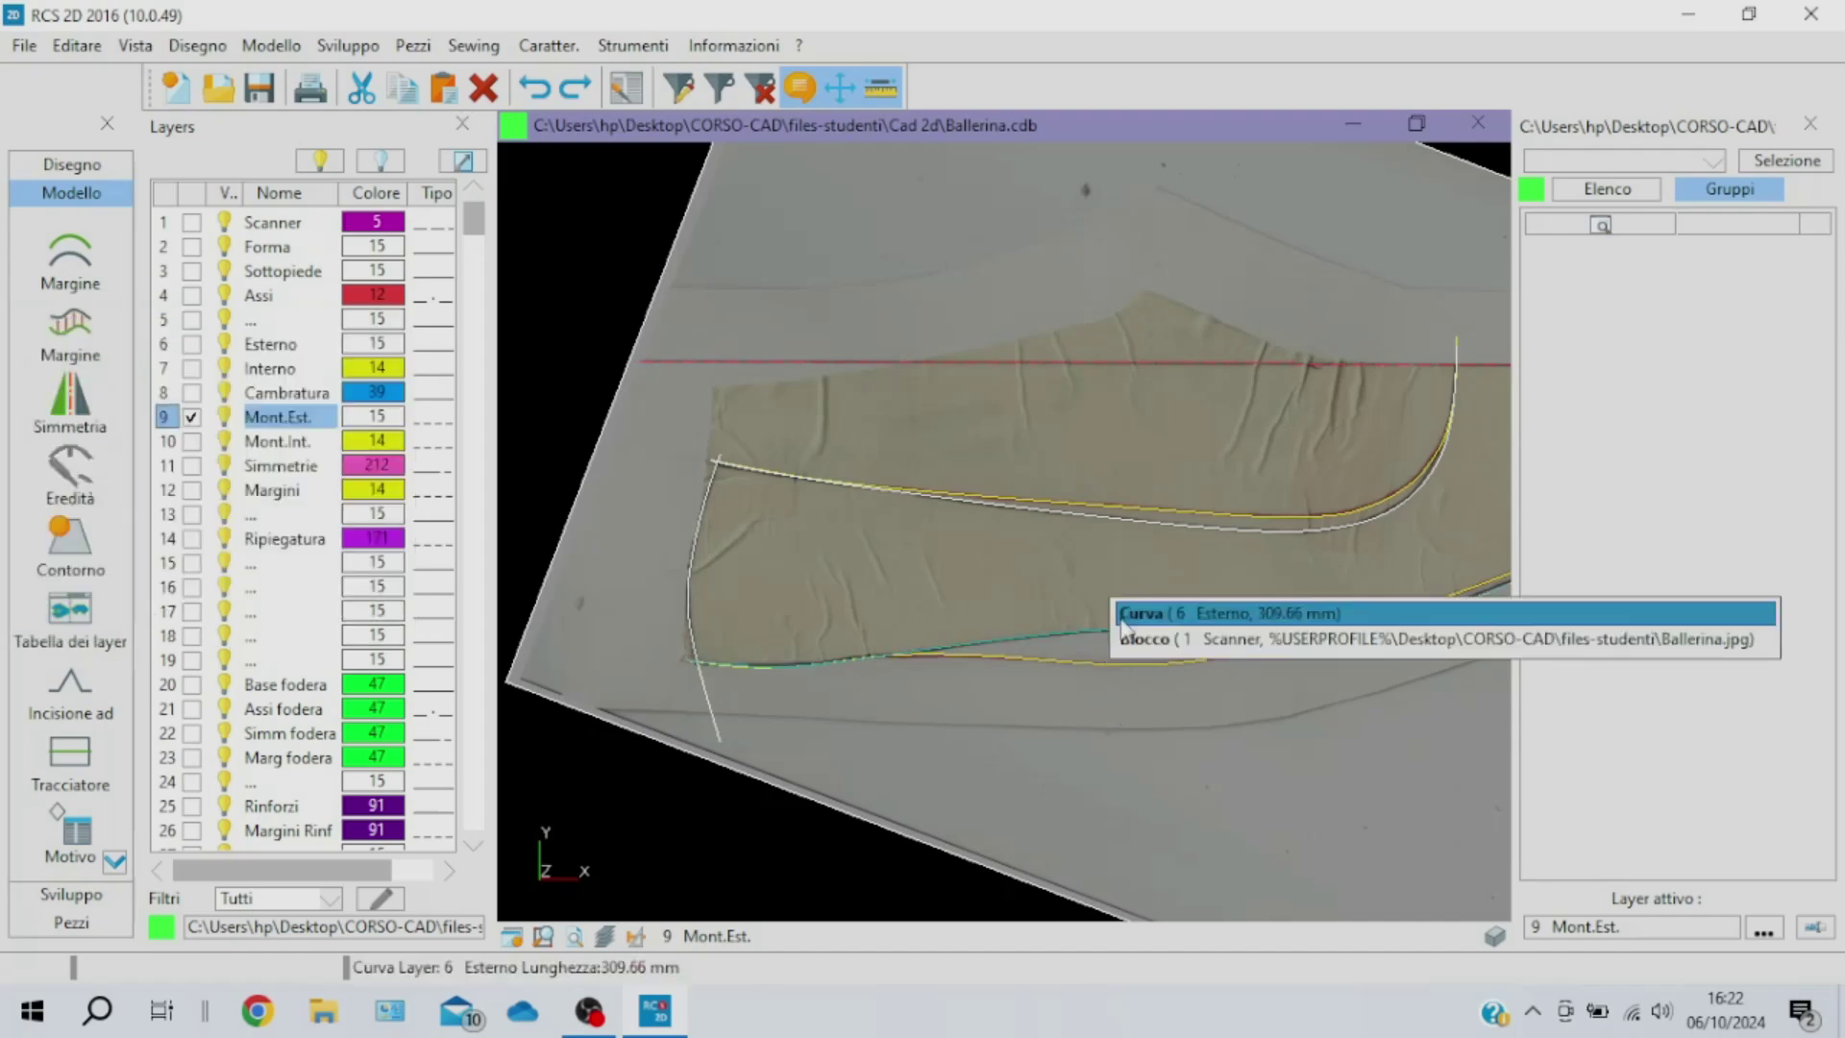
left_click(682, 746)
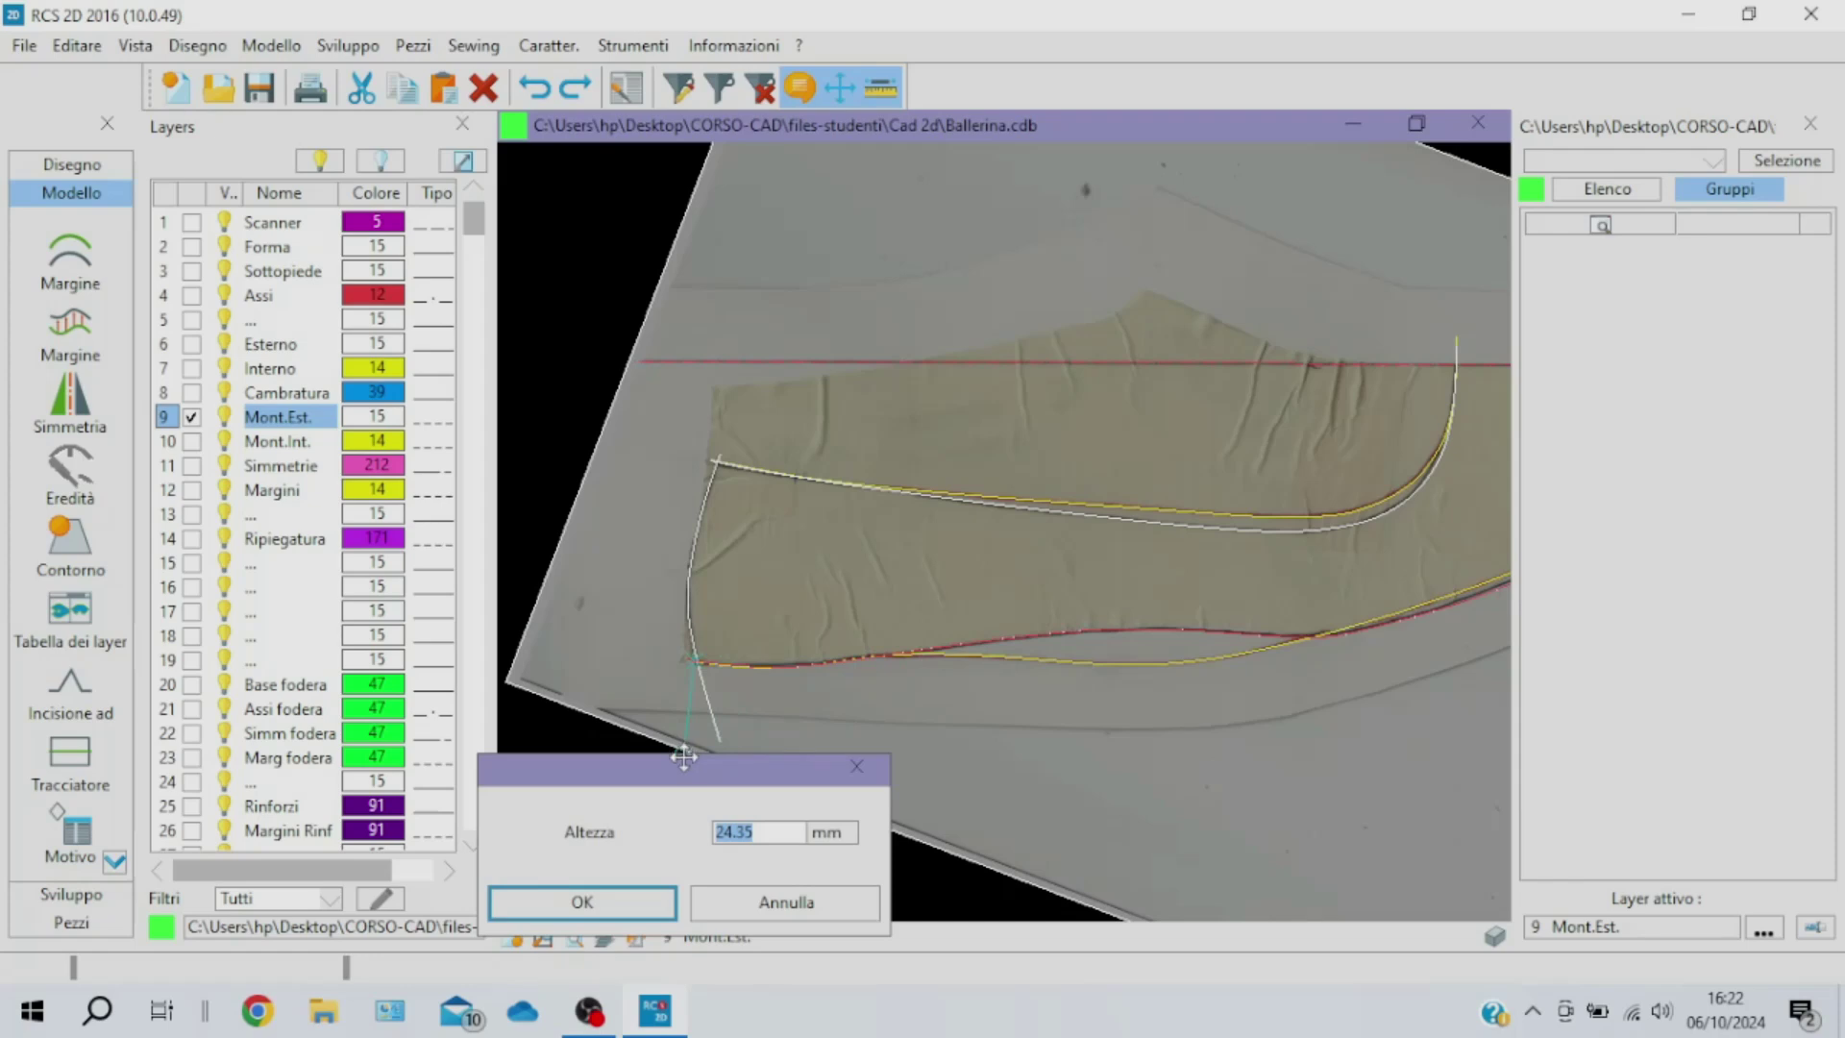
left_click(650, 908)
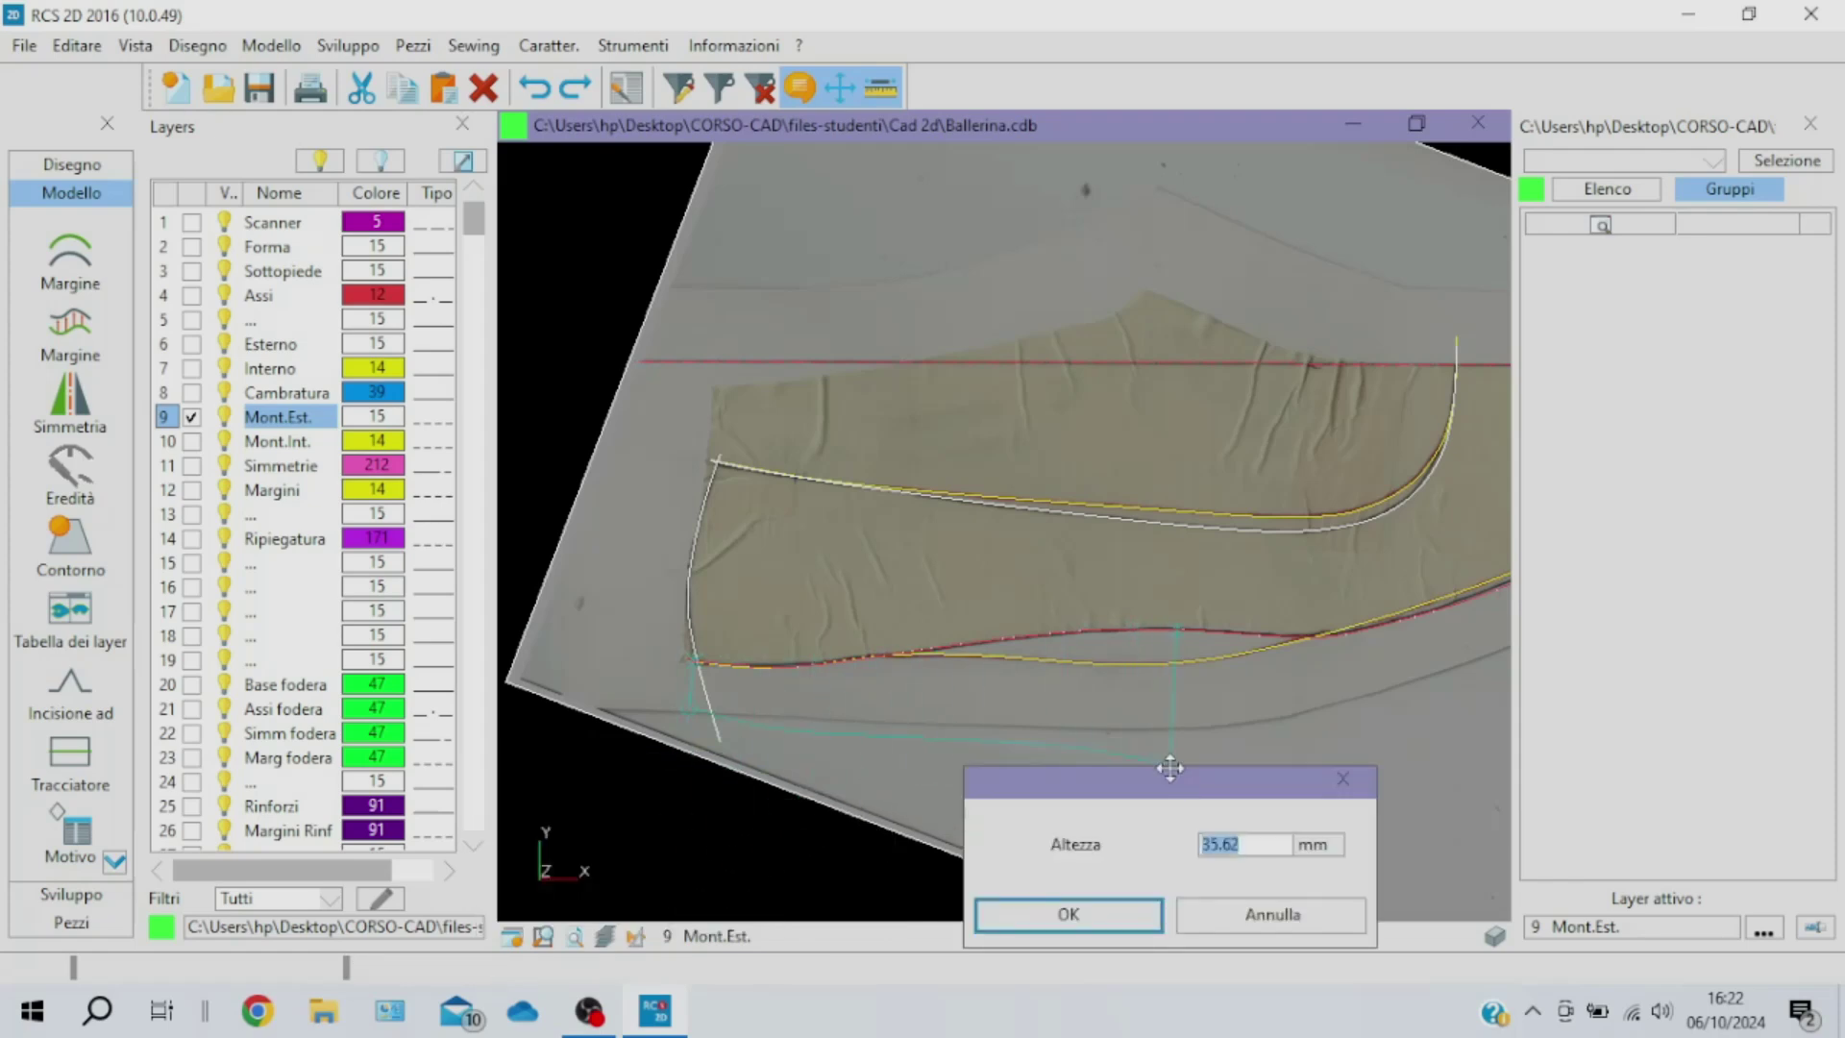
type("15")
left_click(1112, 913)
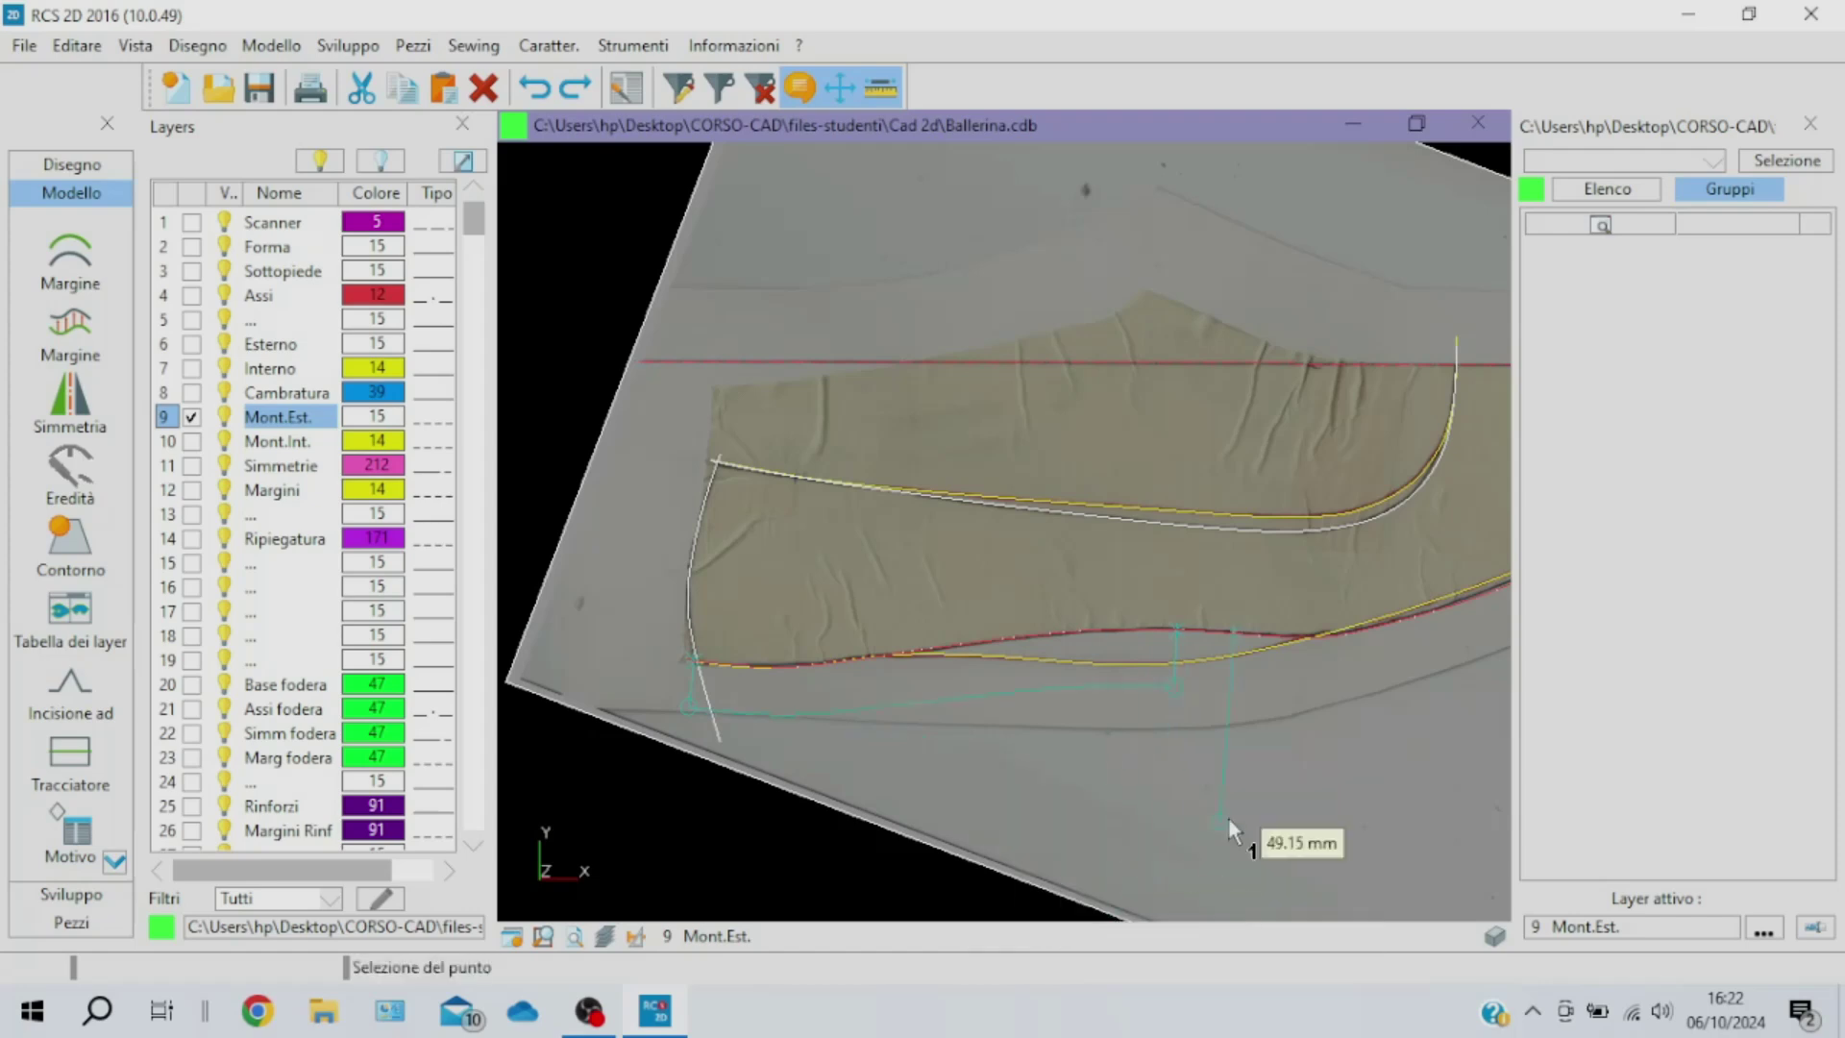
Add the final width point at the toe end and validate the Mont.Est. margin
scroll(1291, 765, "down", 1)
scroll(1289, 751, "down", 1)
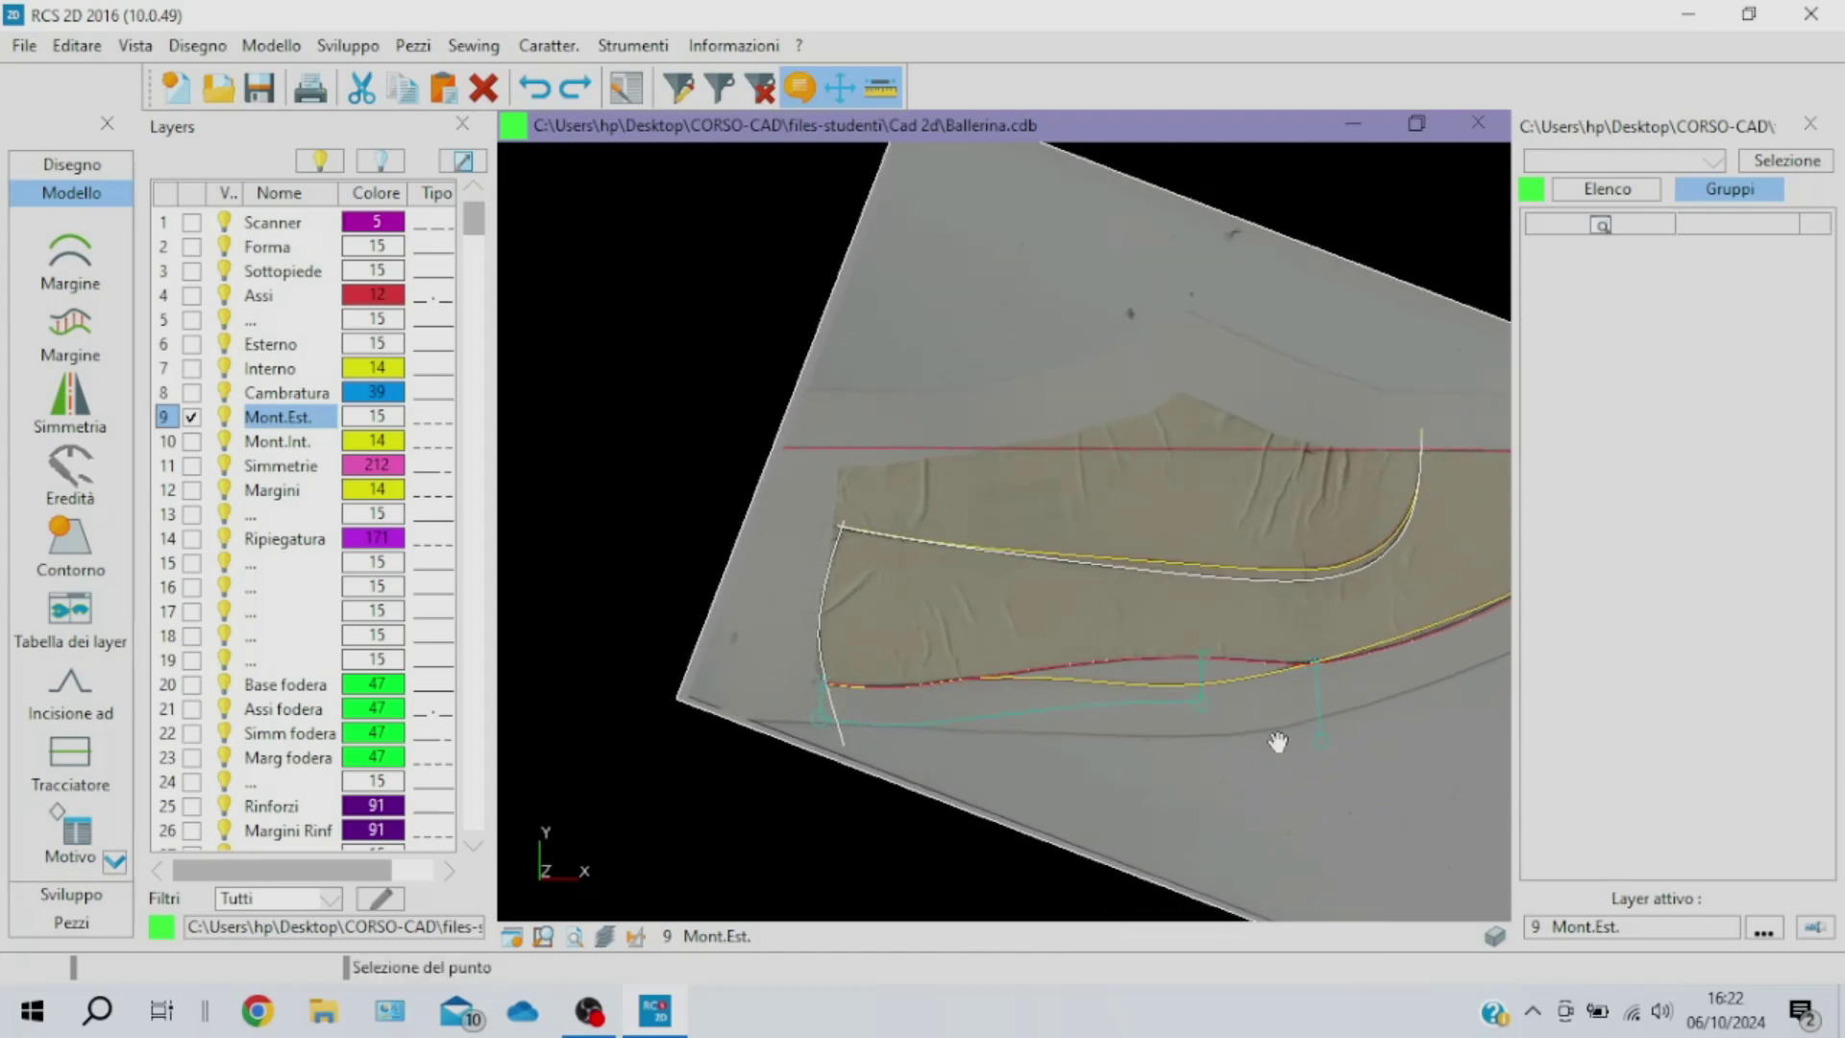
middle_click_drag(1278, 746, 971, 778)
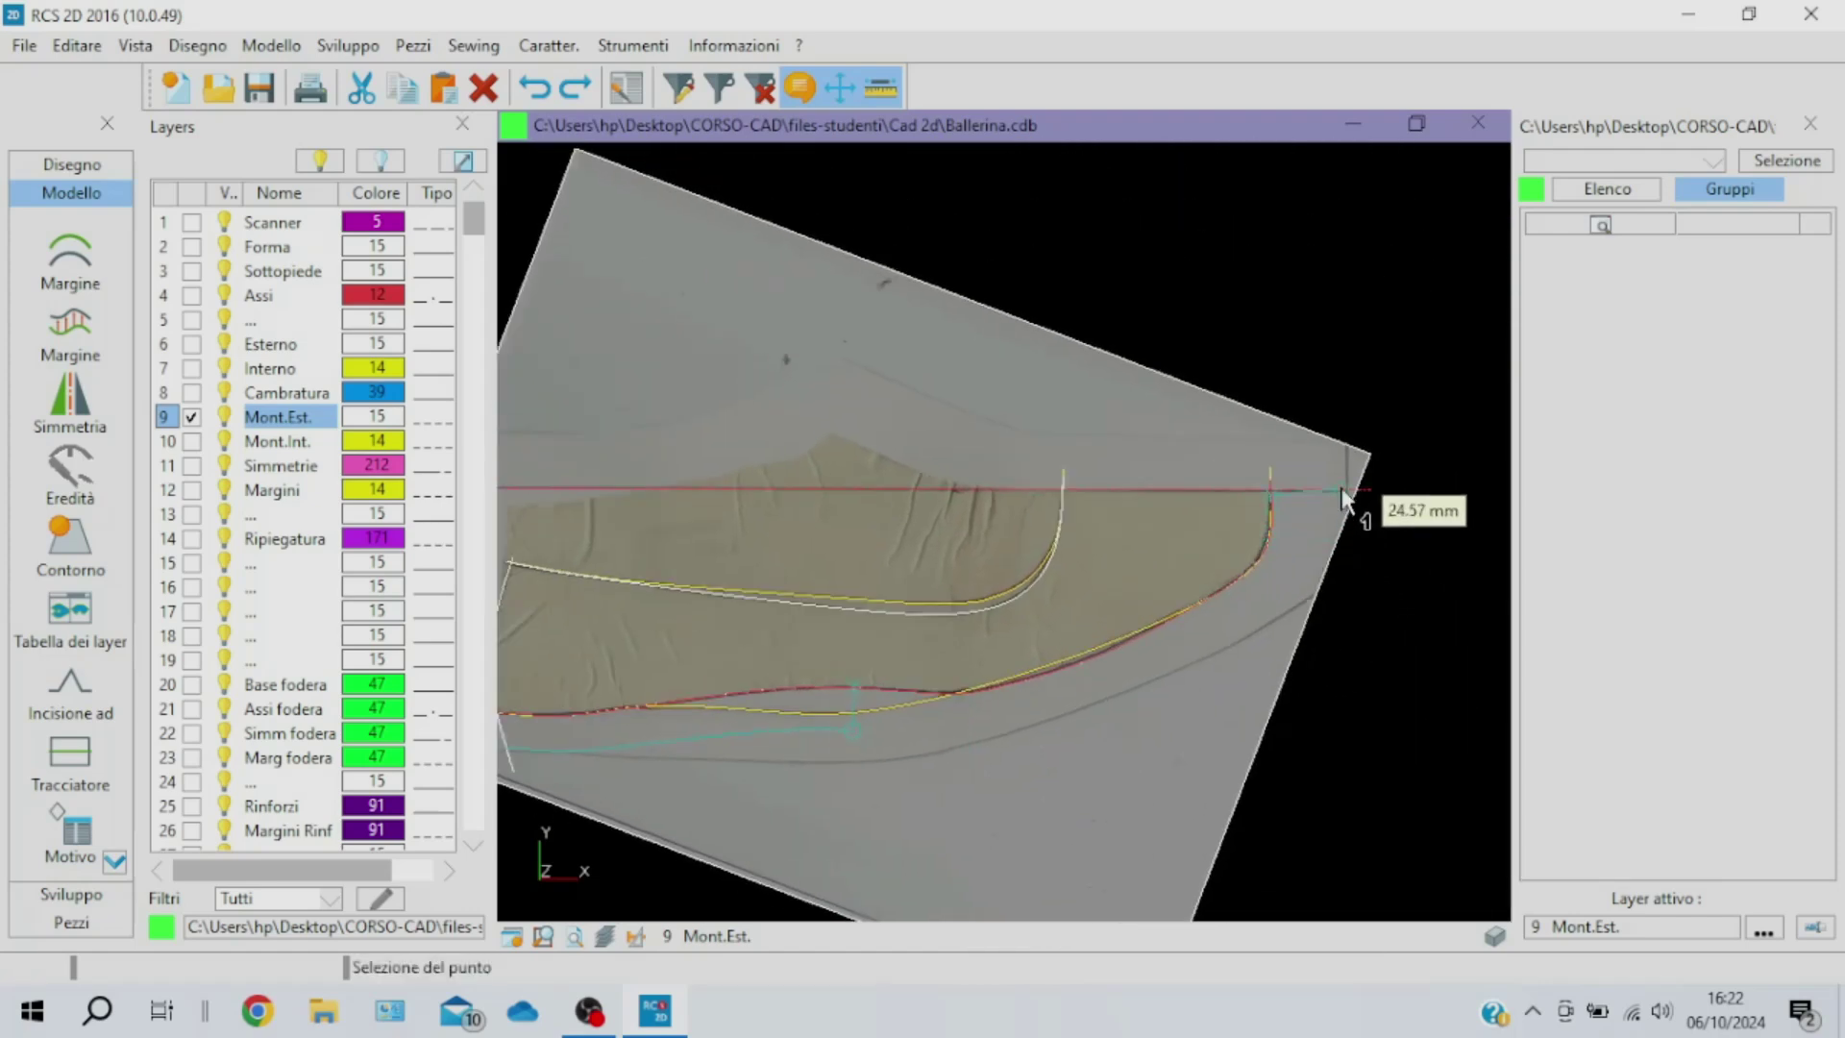
left_click(1346, 483)
type("12")
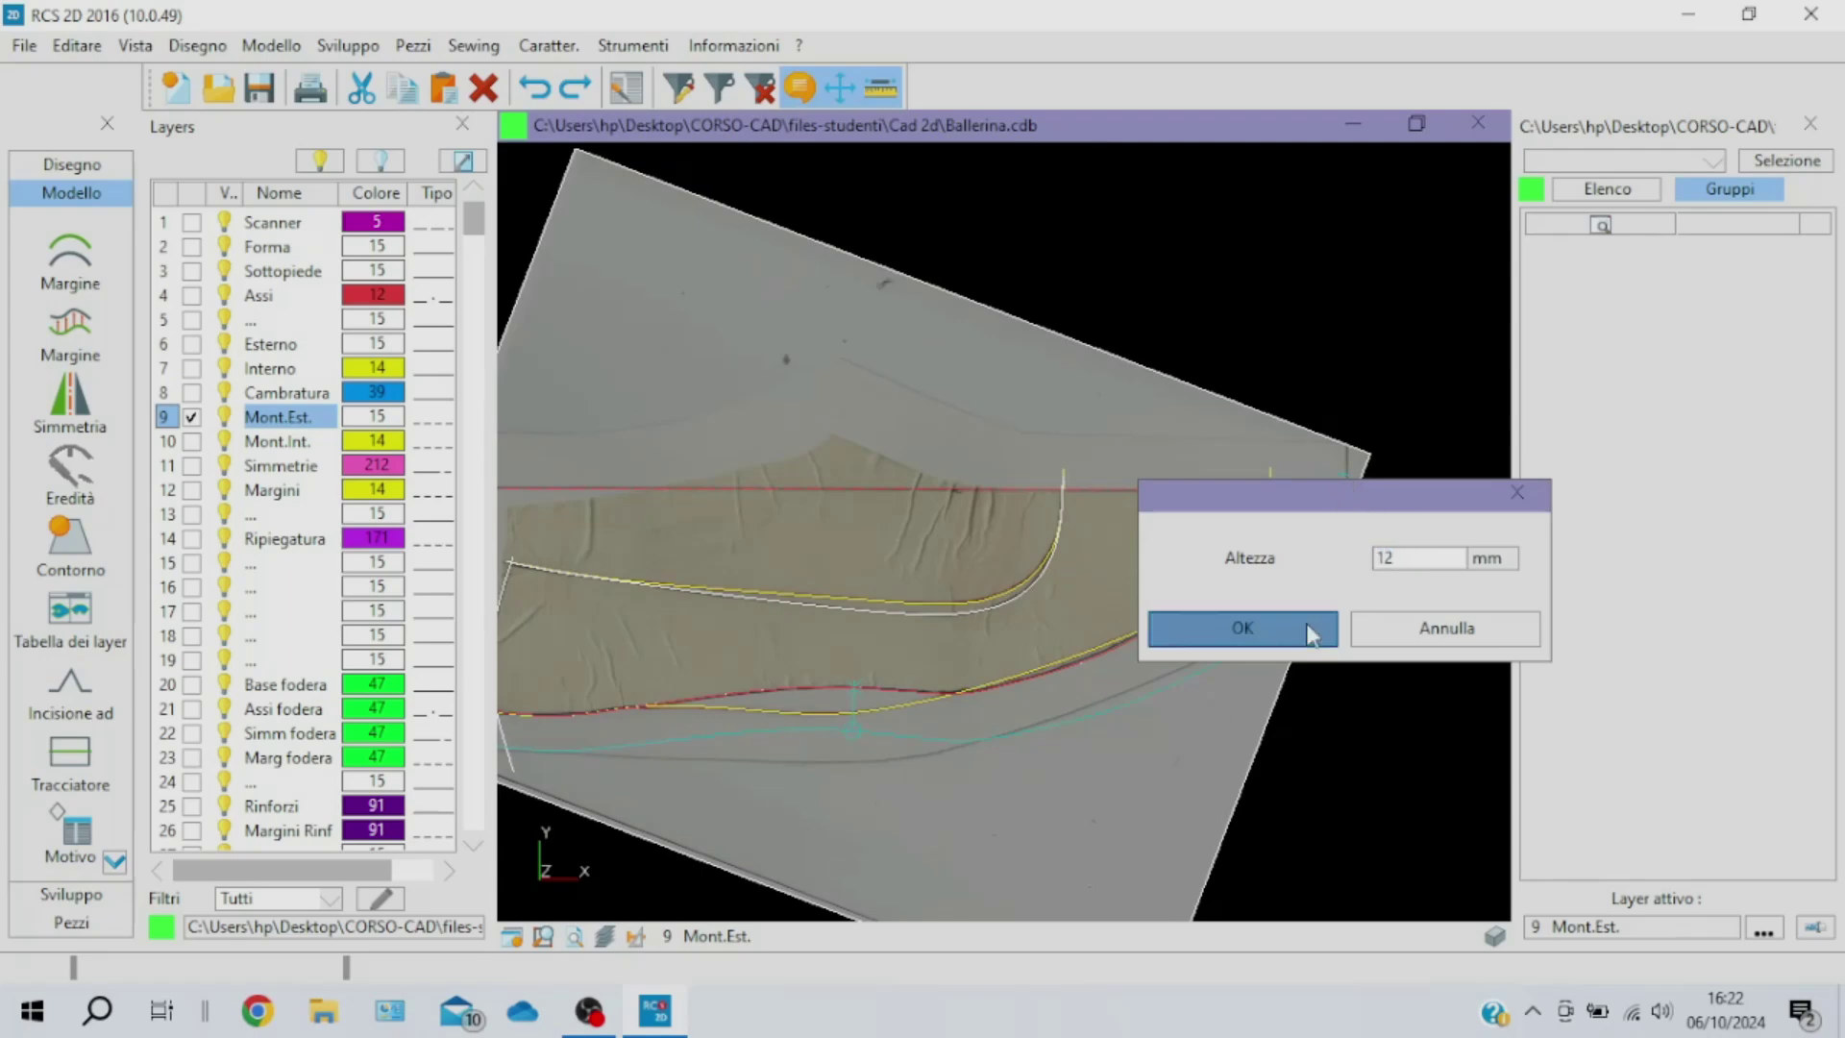
left_click(1311, 626)
right_click(1301, 674)
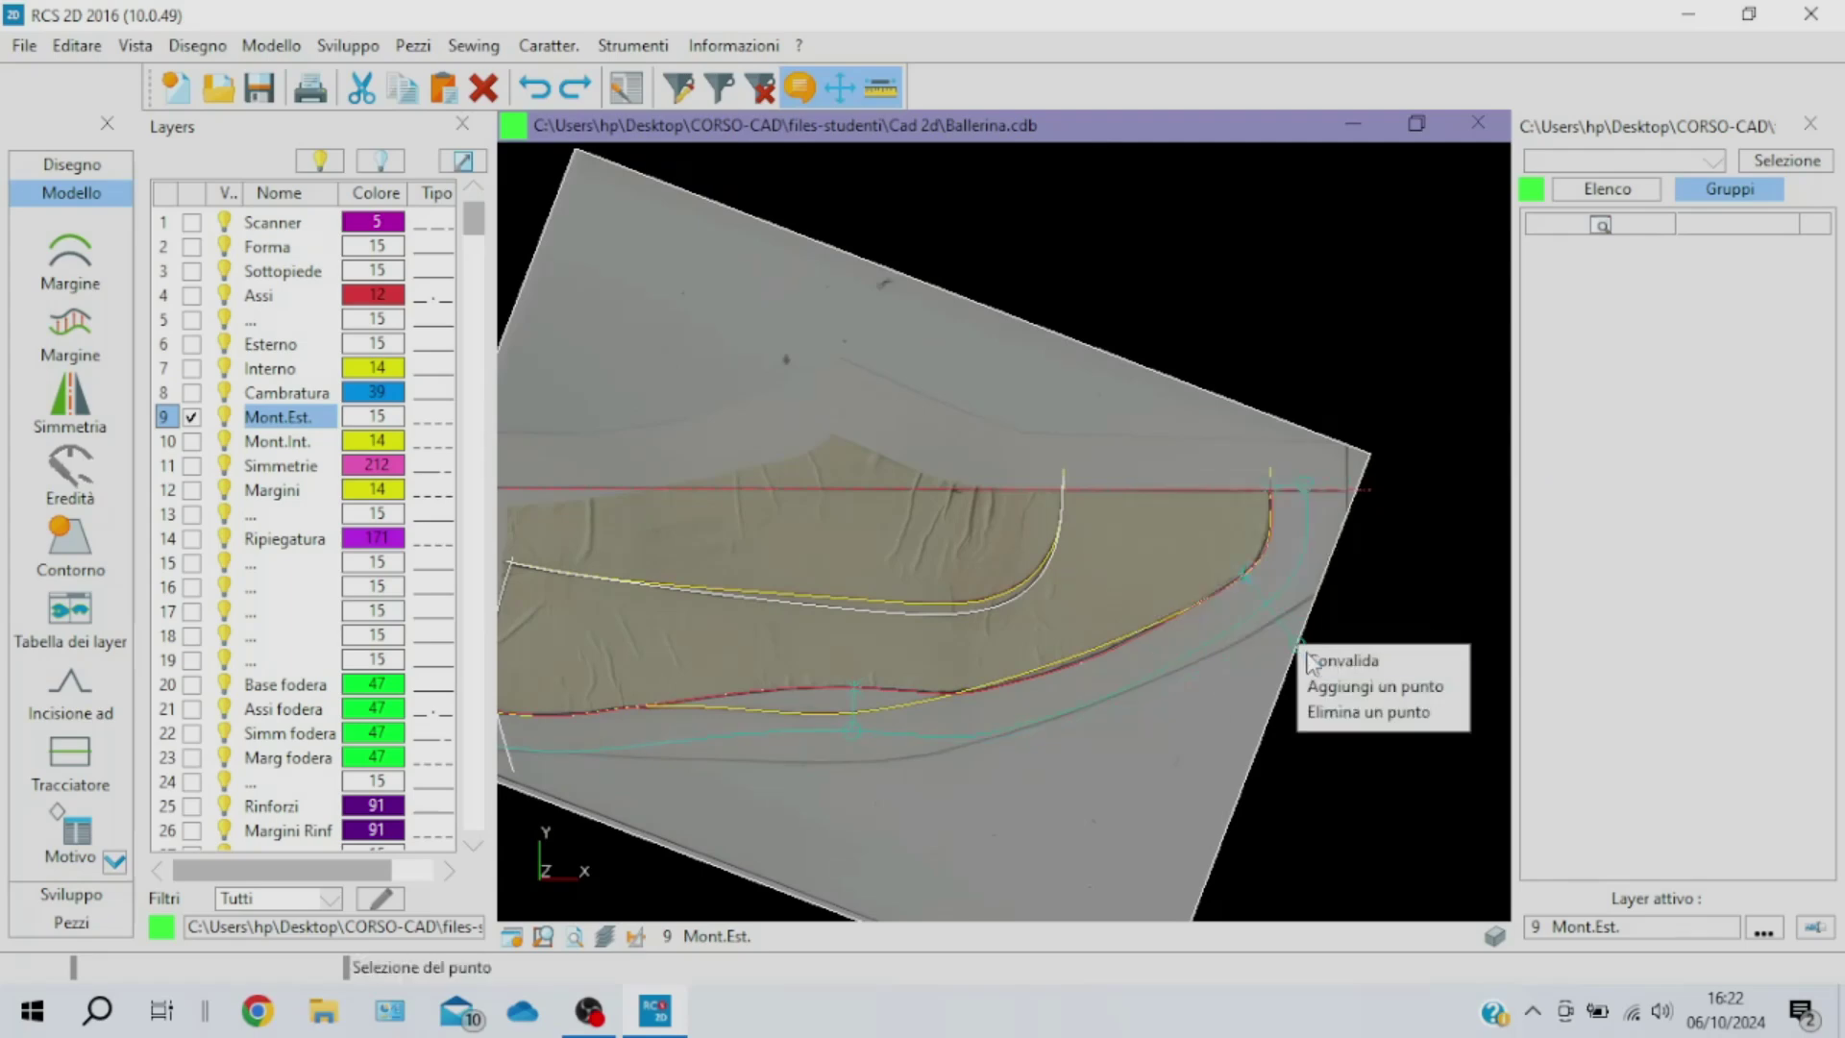
key("Escape")
middle_click_drag(791, 789, 913, 730)
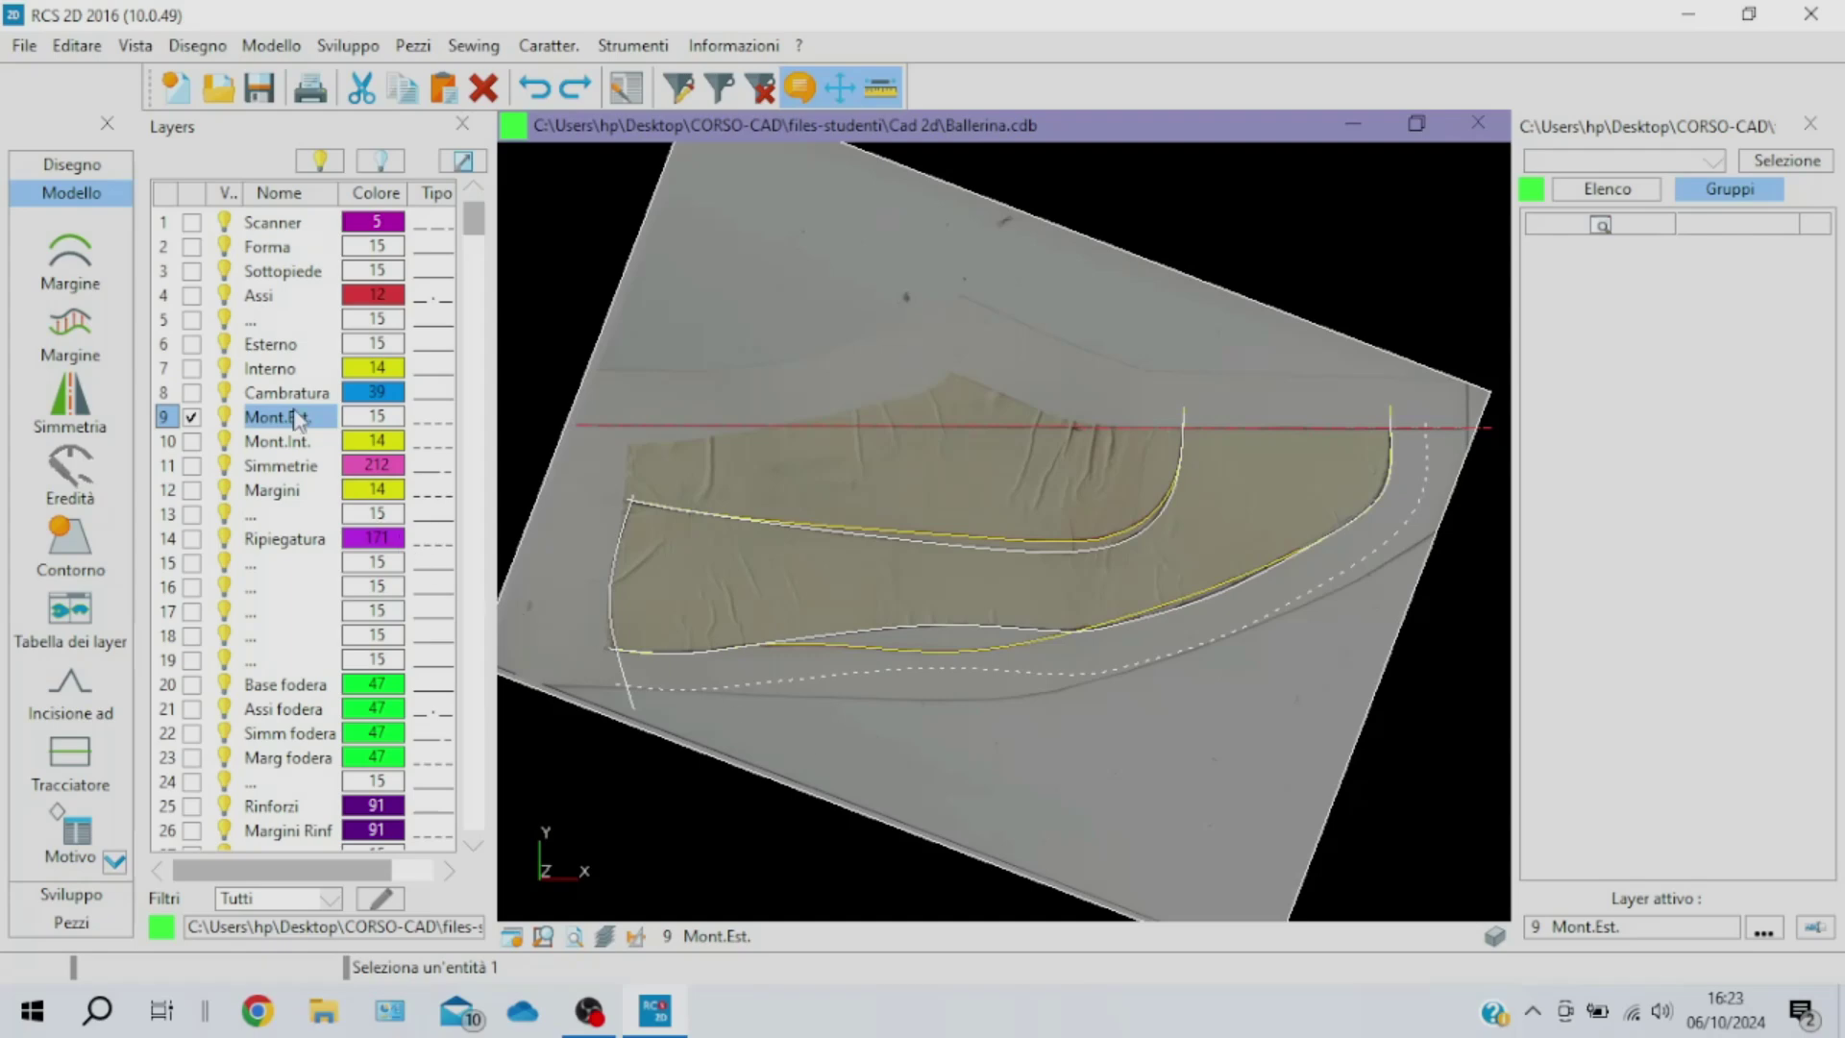
Make Mont.Int. the active layer and start a variable margin on the yellow lower curve
left_click(94, 320)
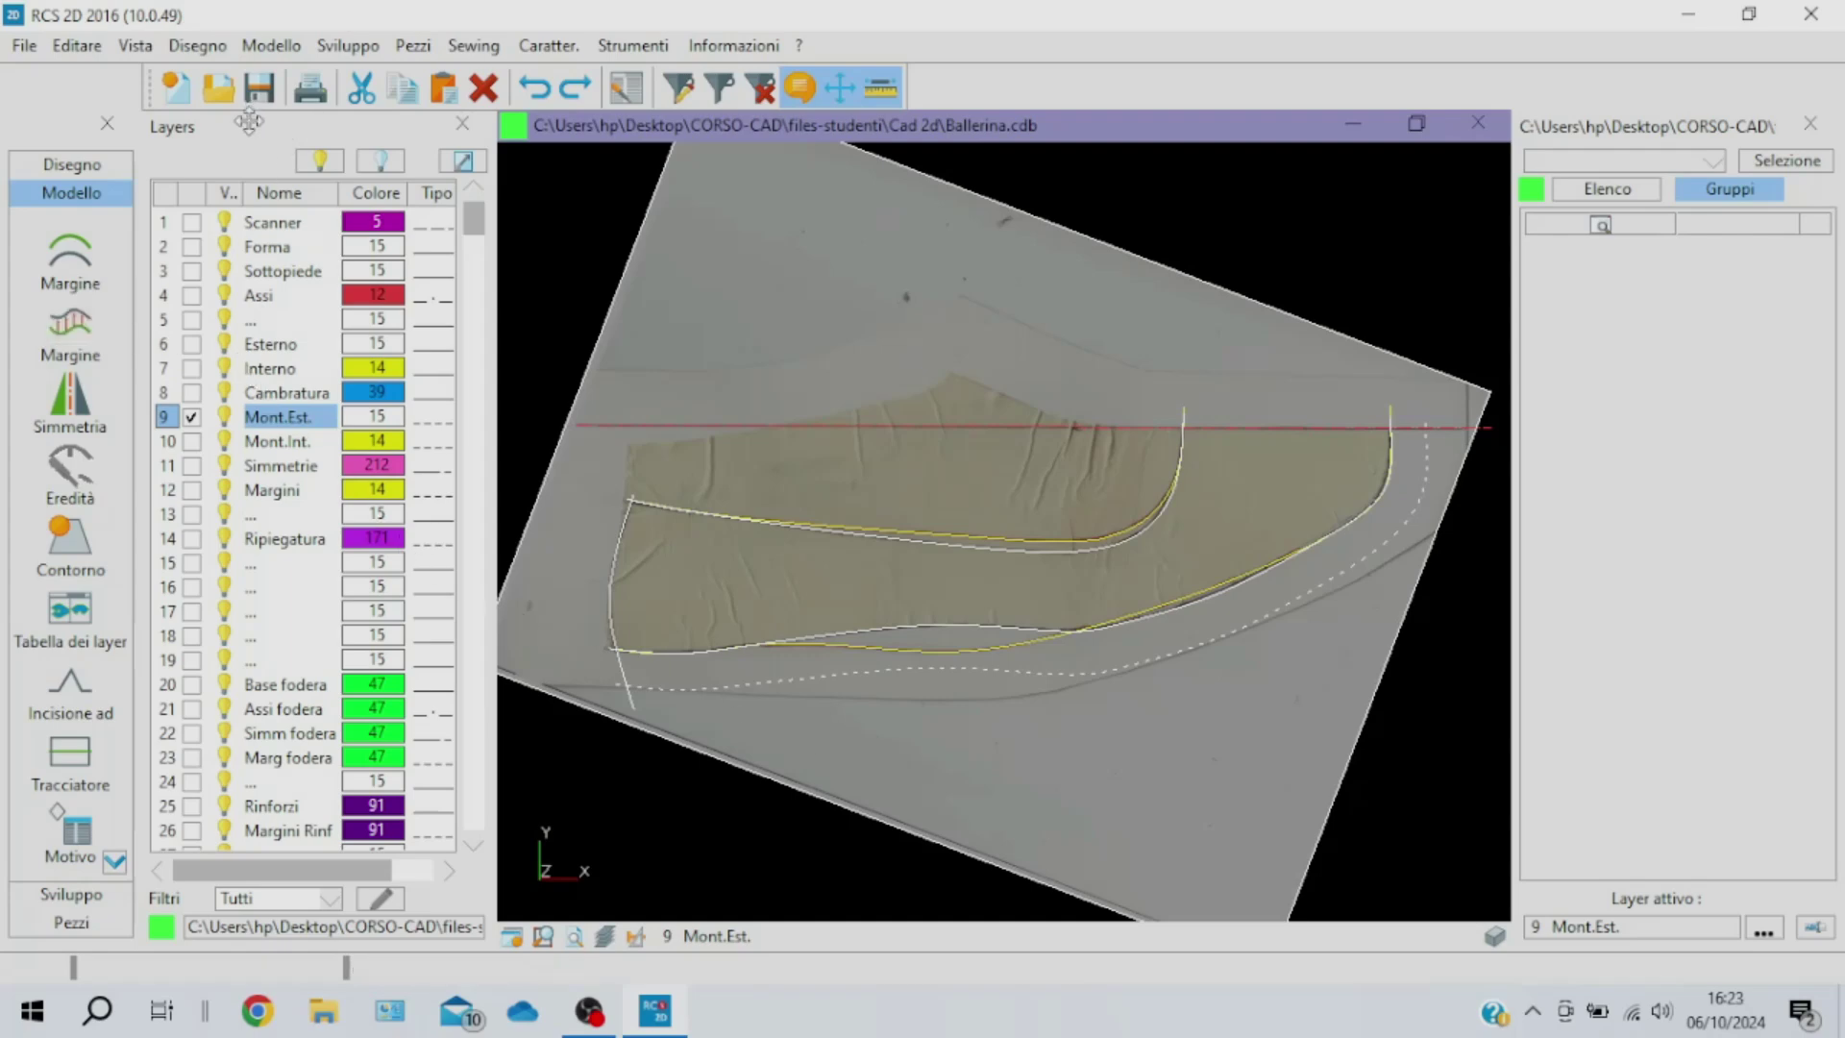
left_click(201, 444)
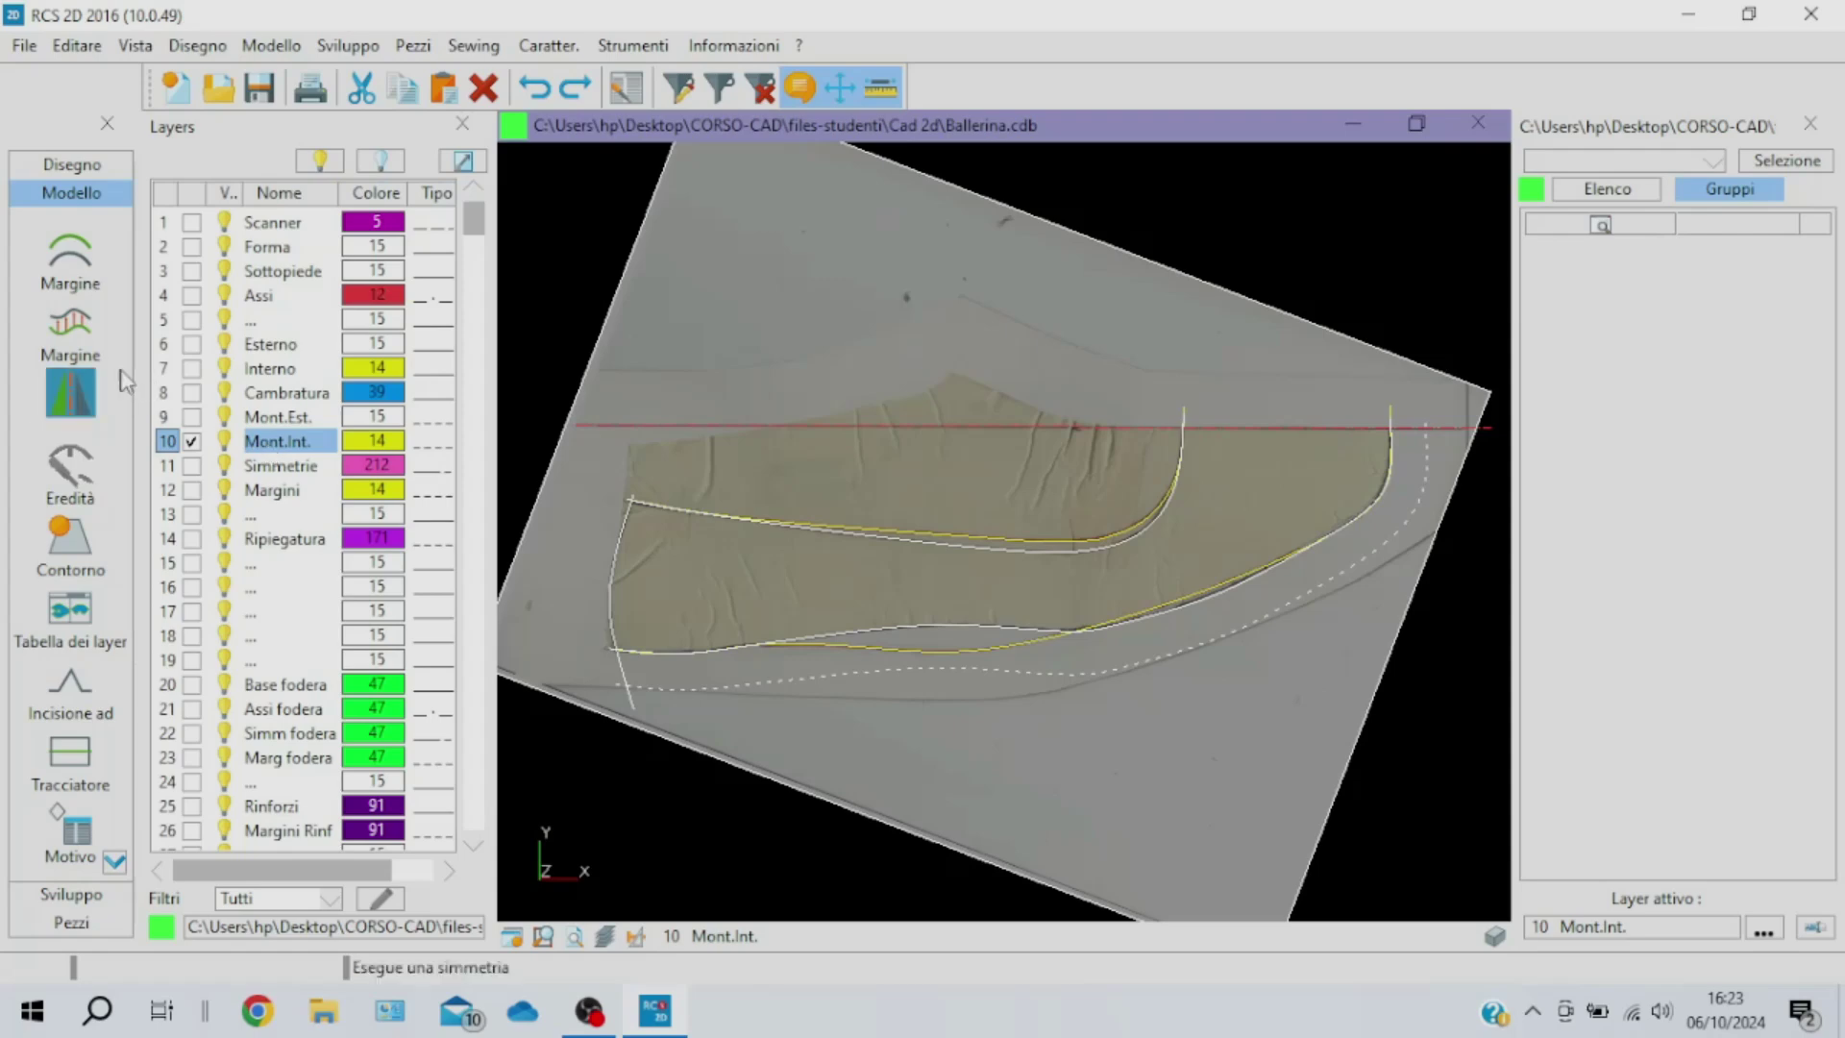
left_click(84, 341)
left_click(125, 615)
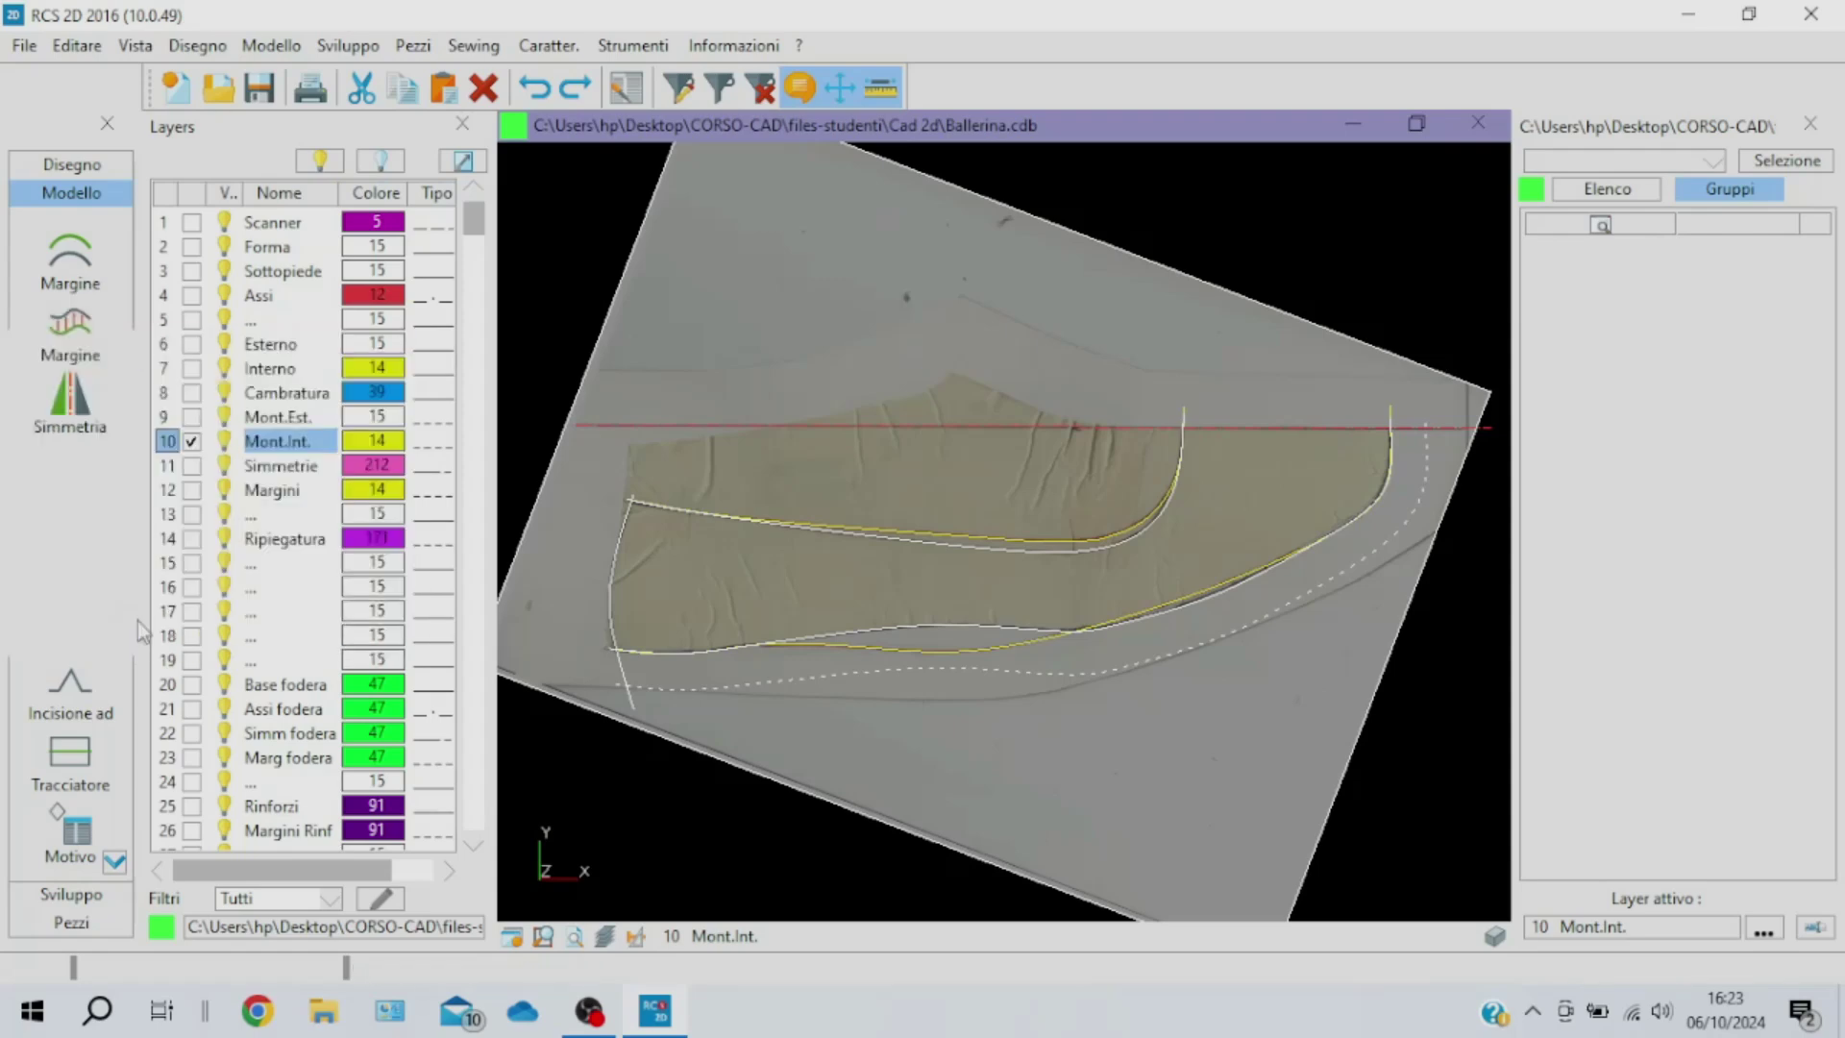
left_click(889, 663)
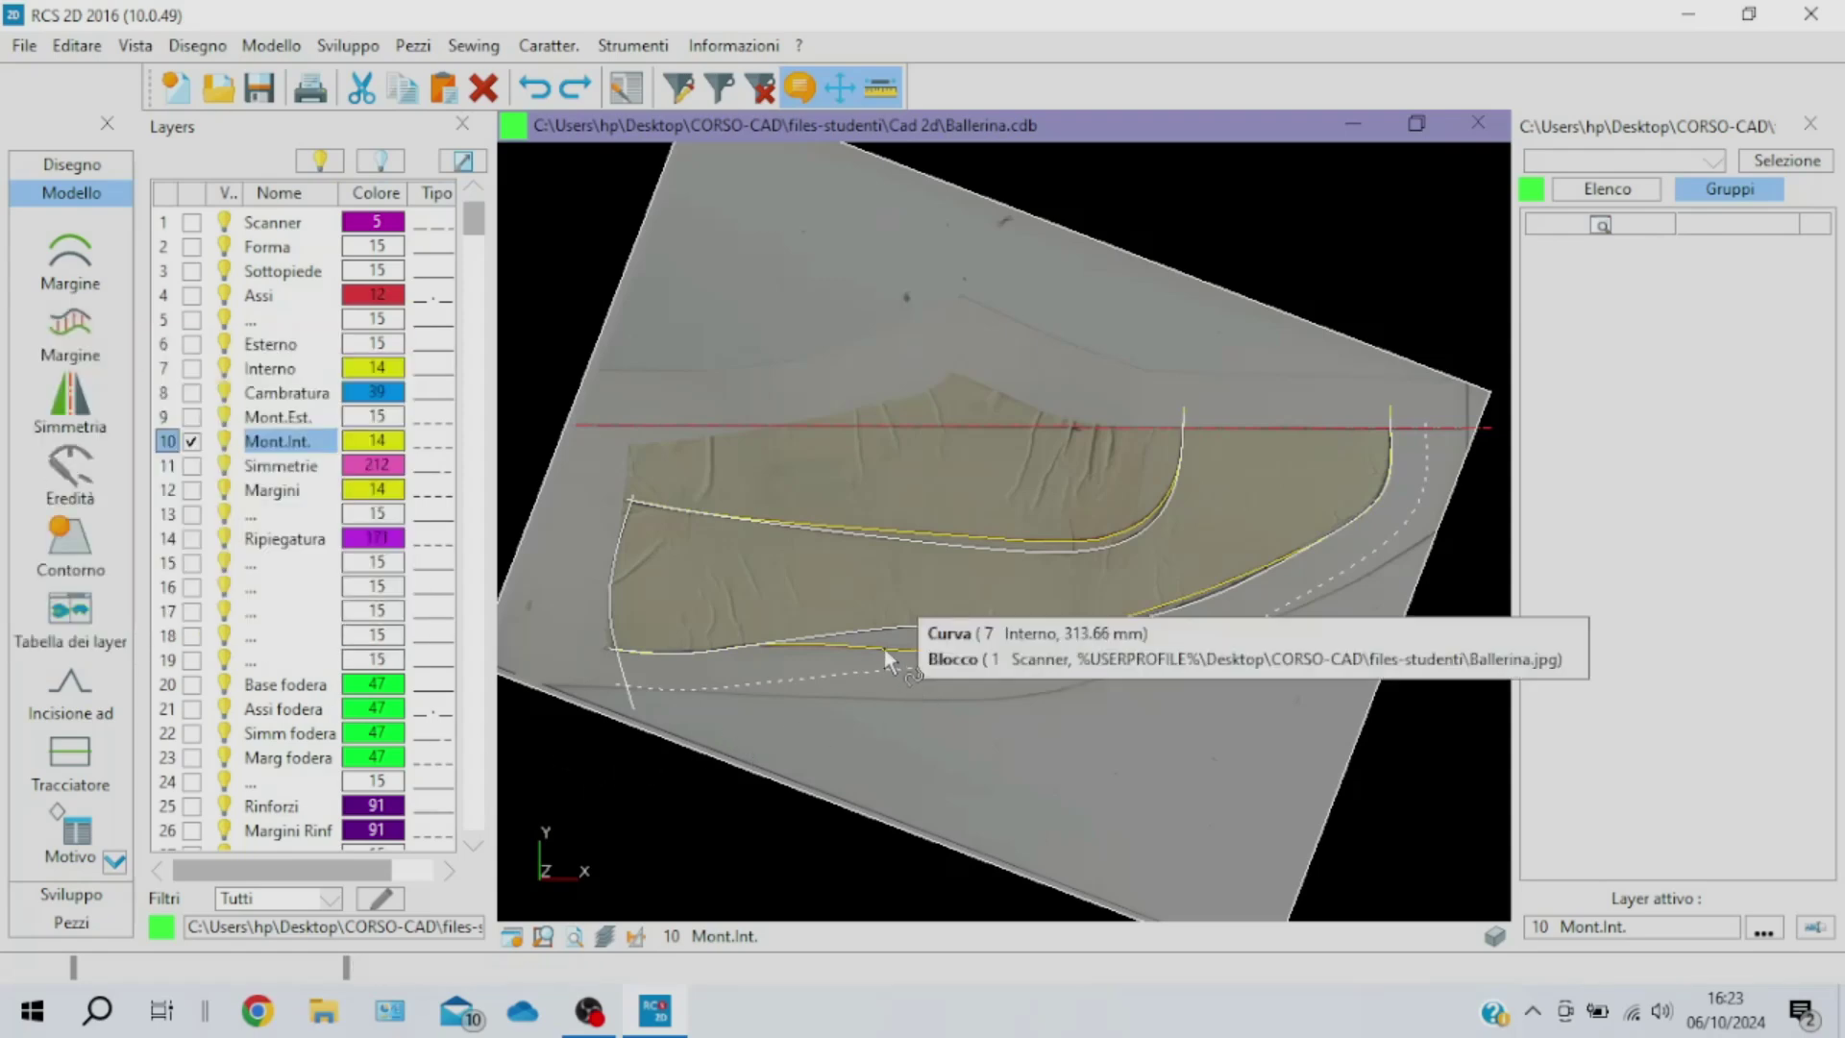
left_click(959, 641)
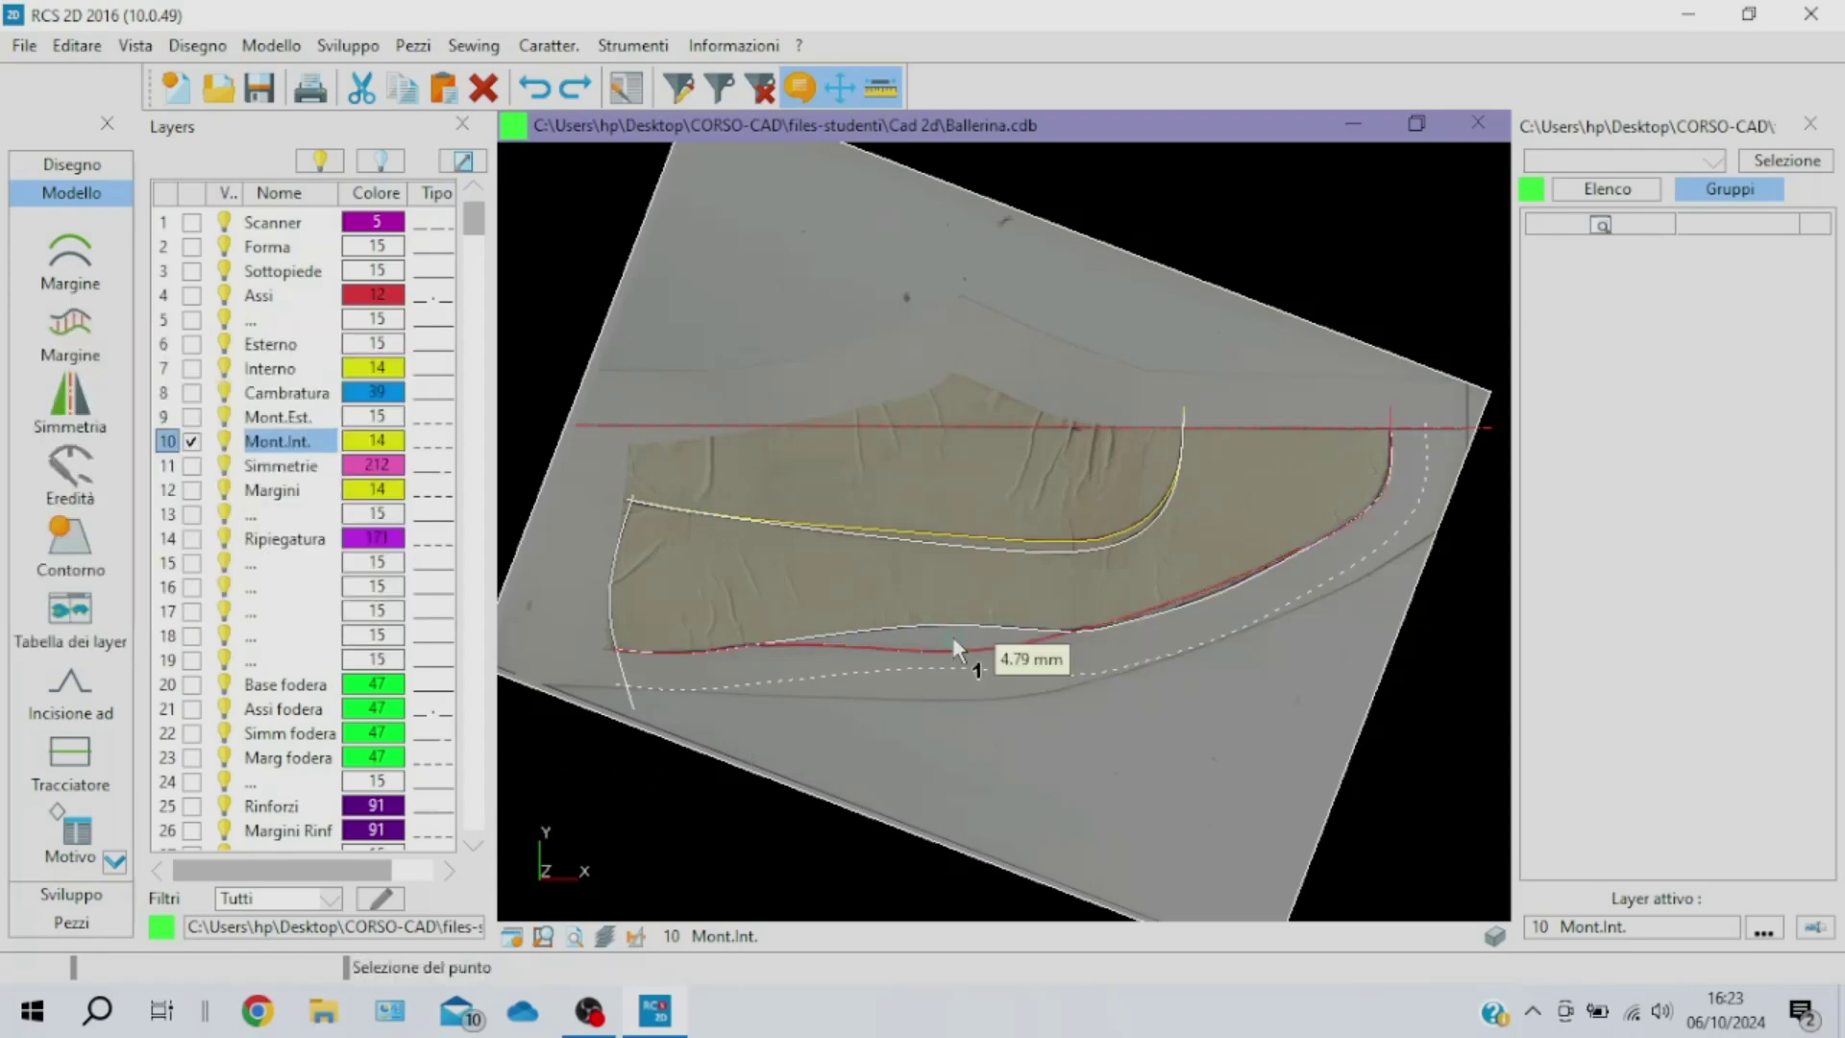
Place the margin's first width points at the curve start and midway, both 1 mm
left_click(602, 748)
type("12")
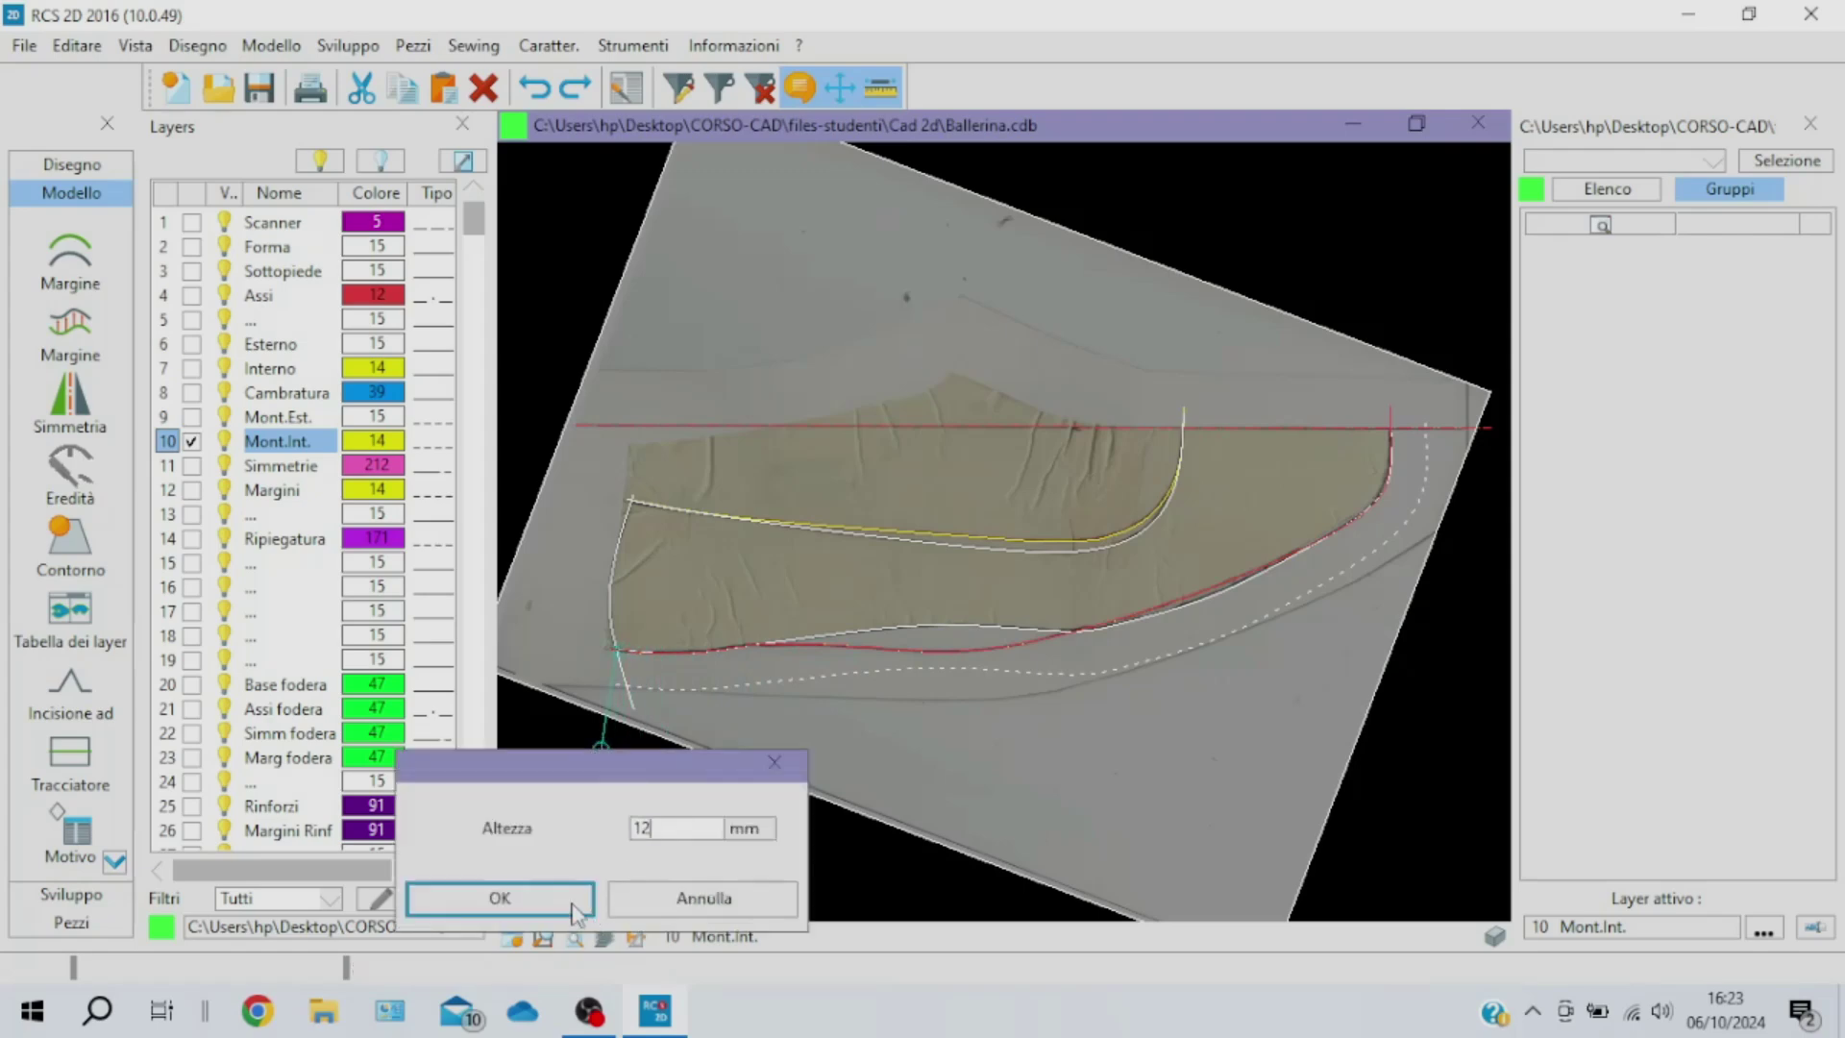
left_click(573, 901)
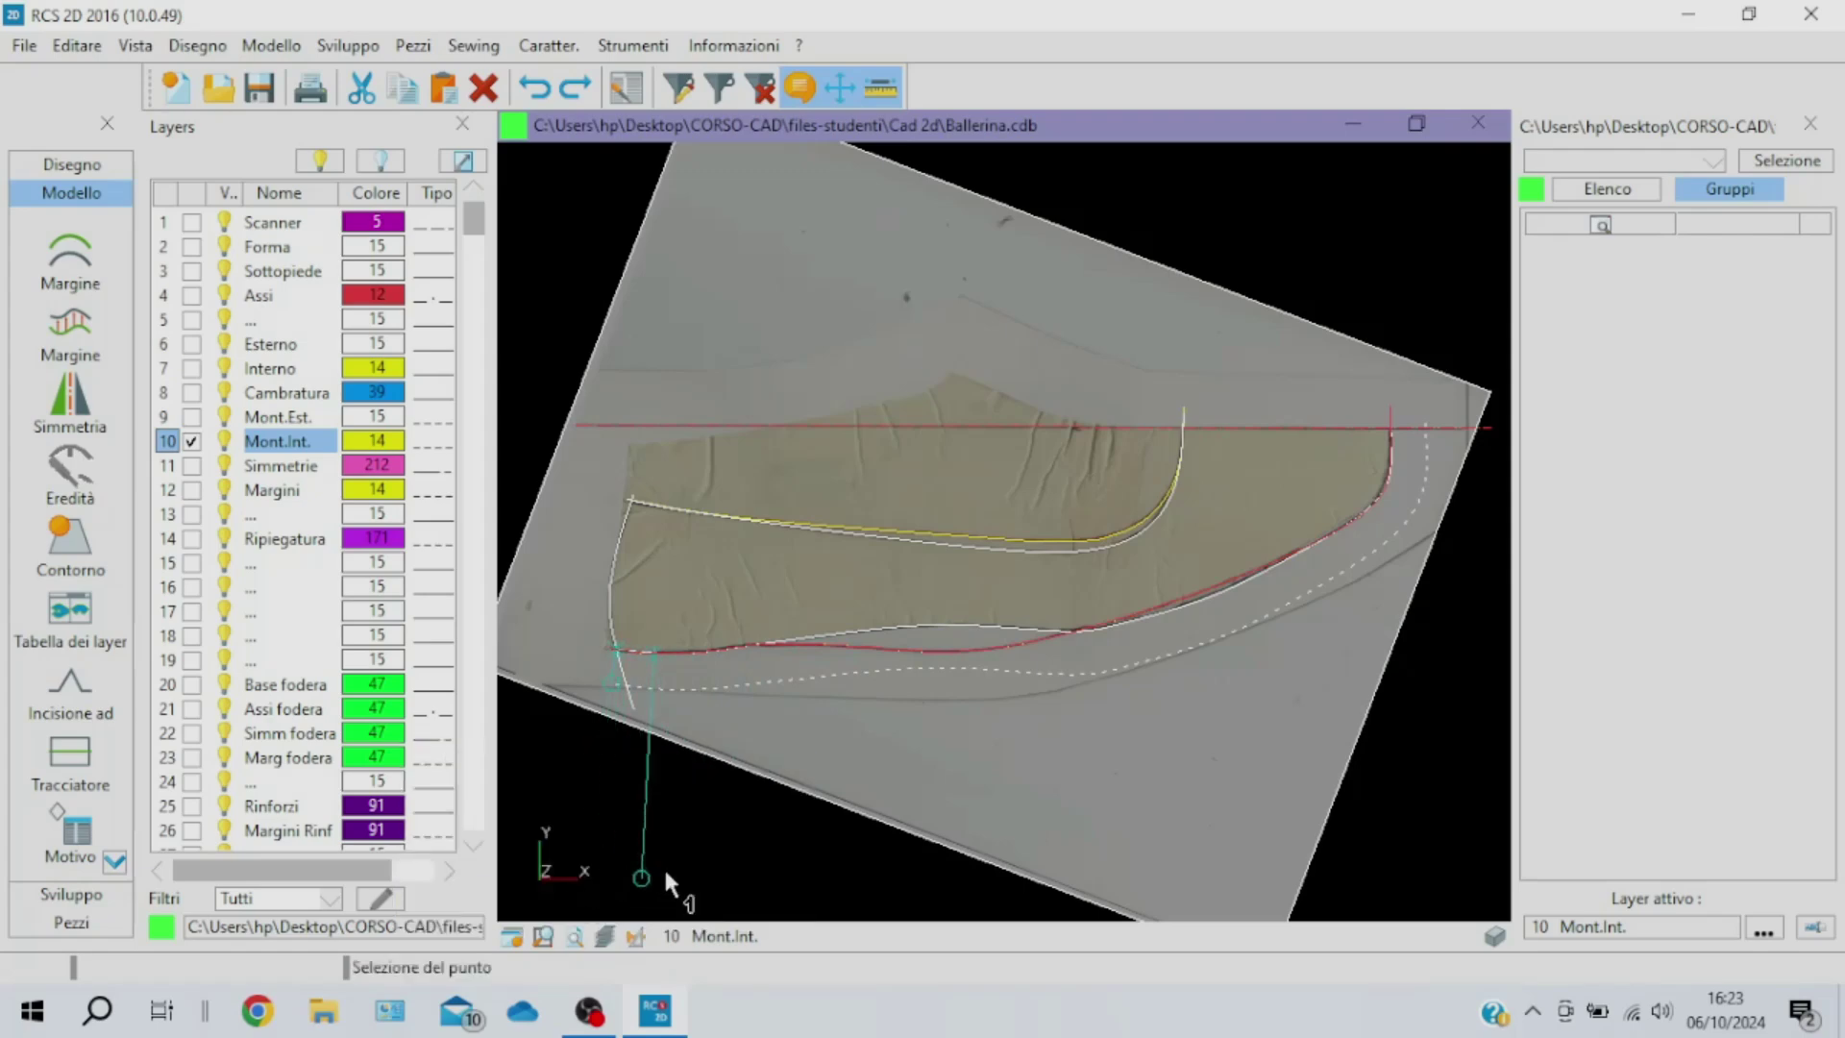
left_click(958, 758)
type("15")
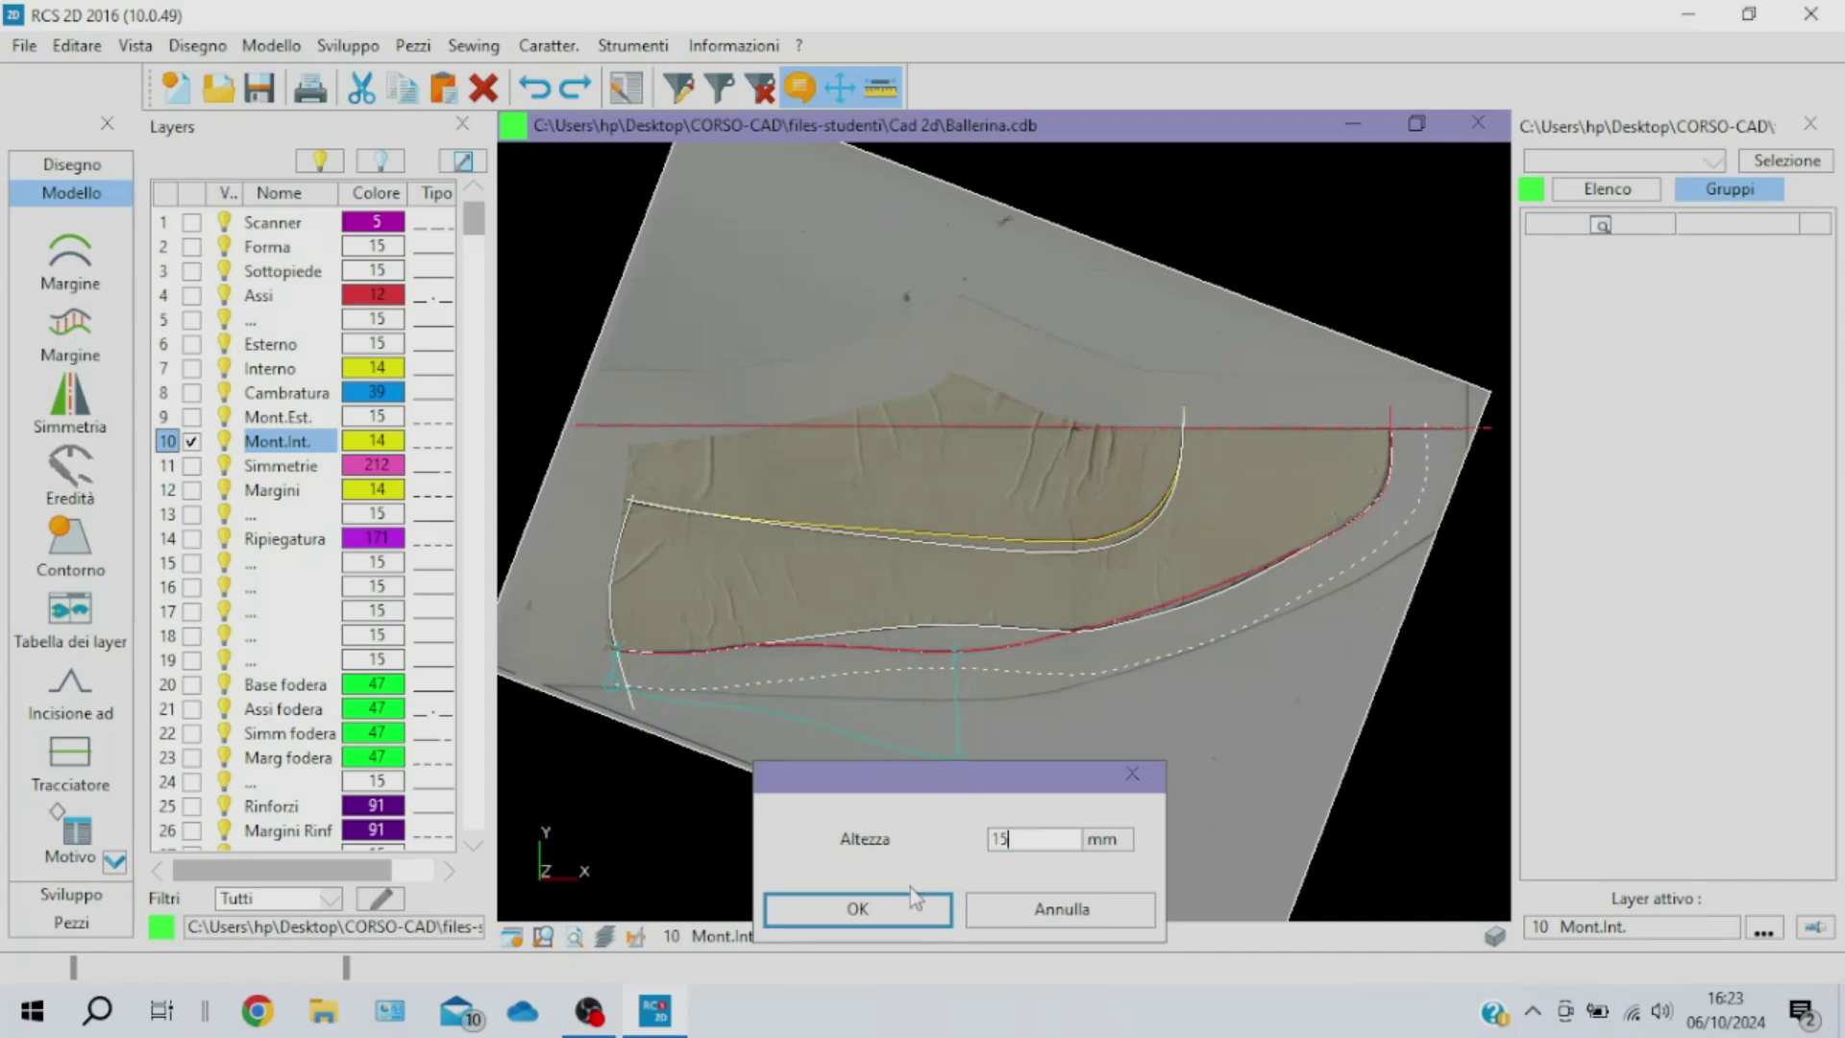
left_click(912, 898)
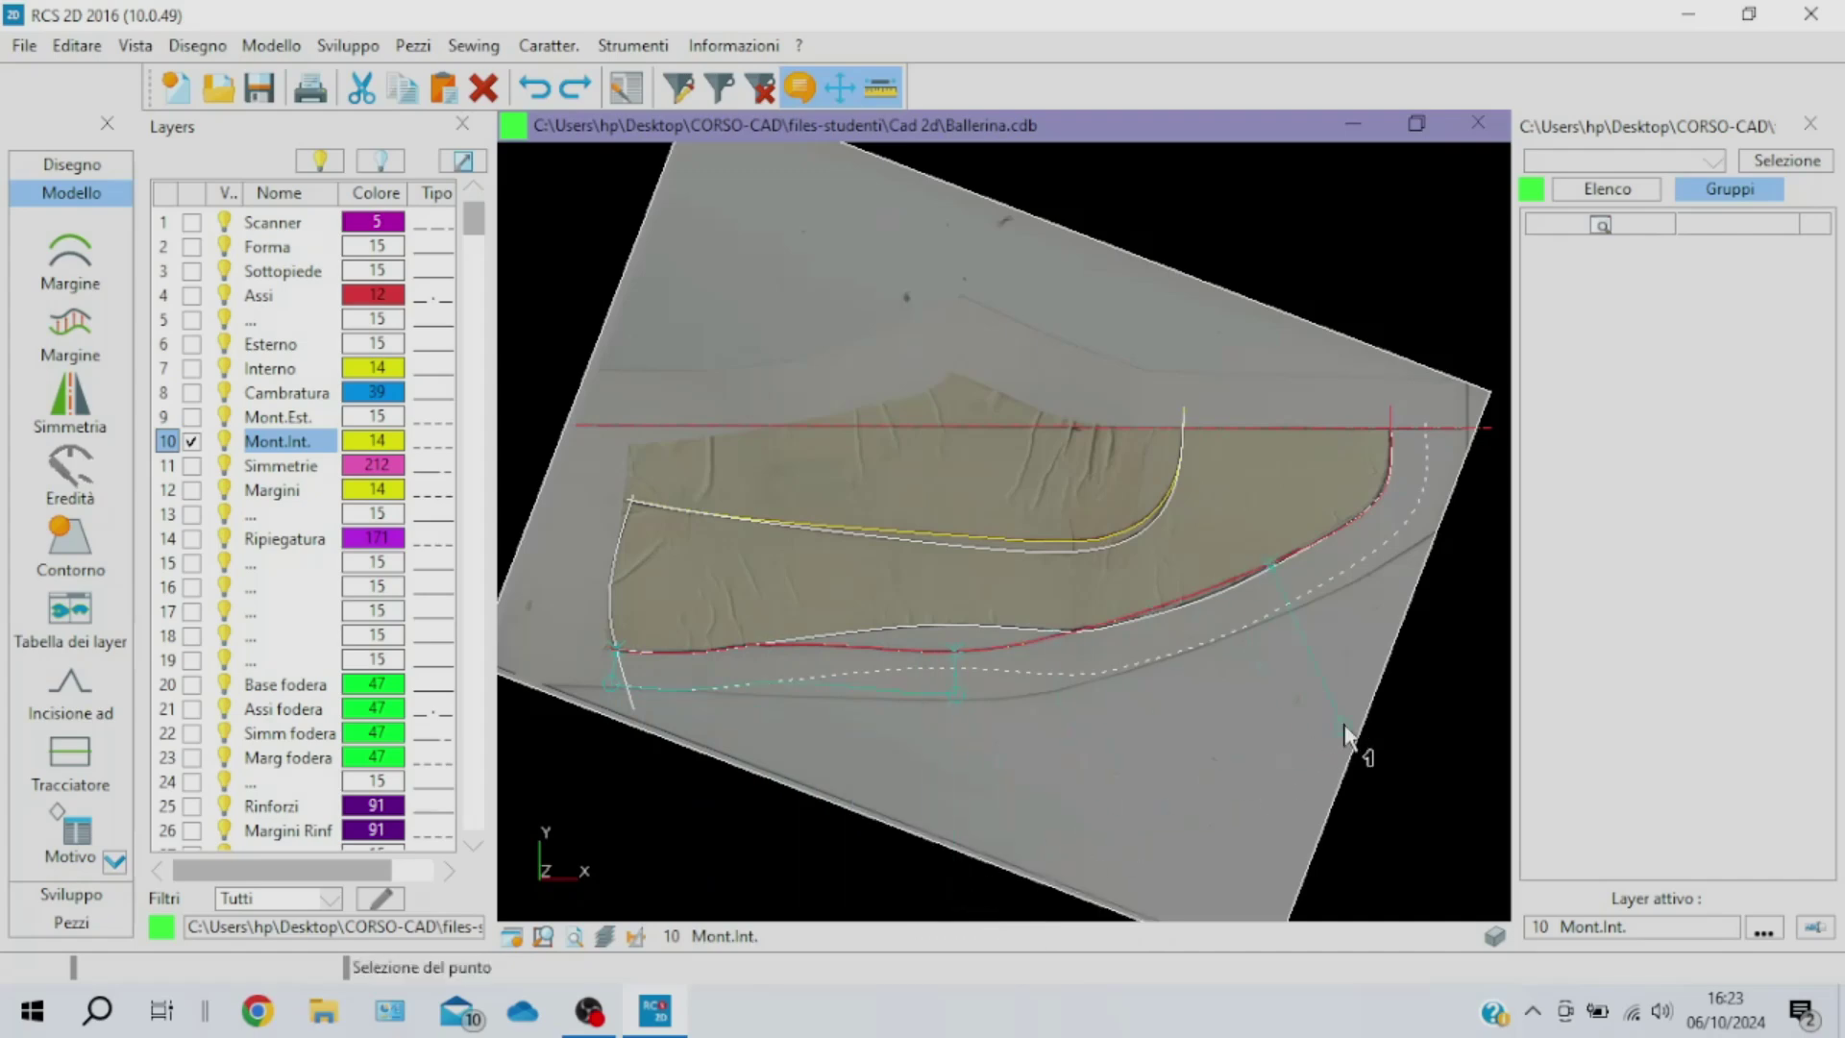
Set a 12 mm width at the toe end and validate the Mont.Int. margin
middle_click_drag(1351, 721, 1208, 771)
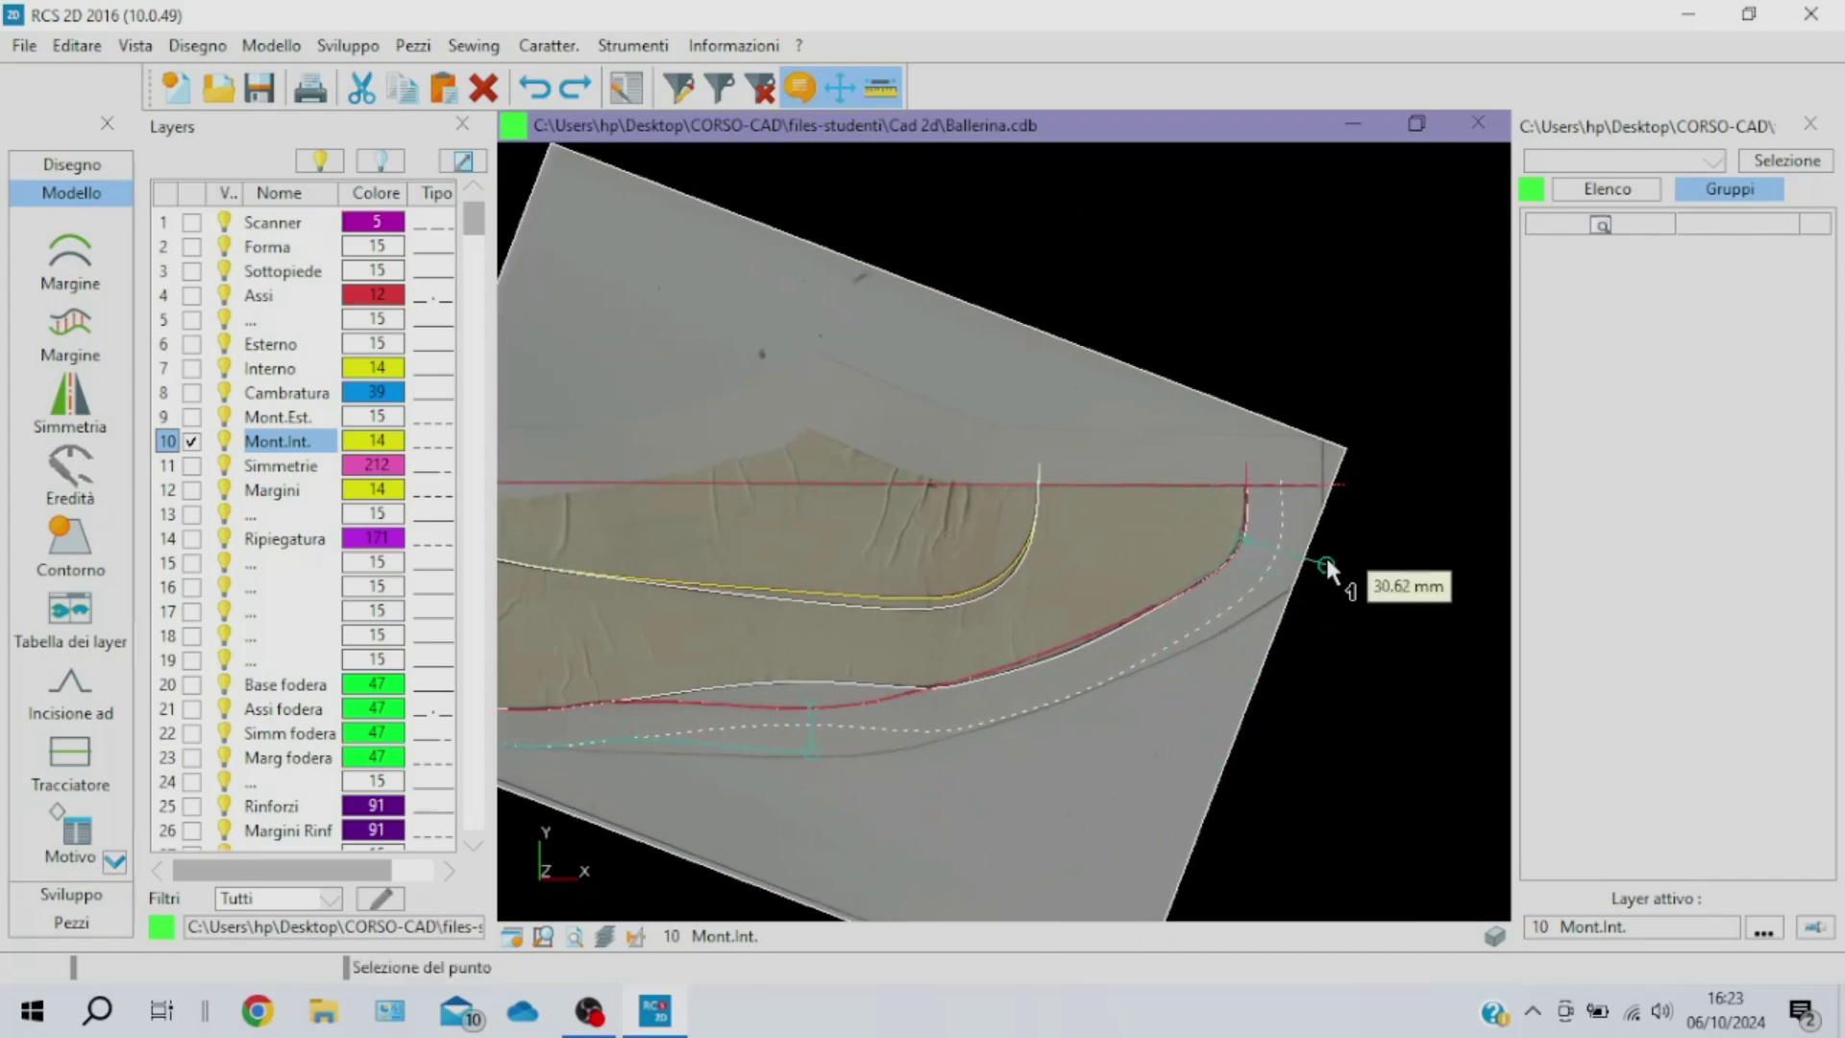
left_click(1358, 480)
type("12")
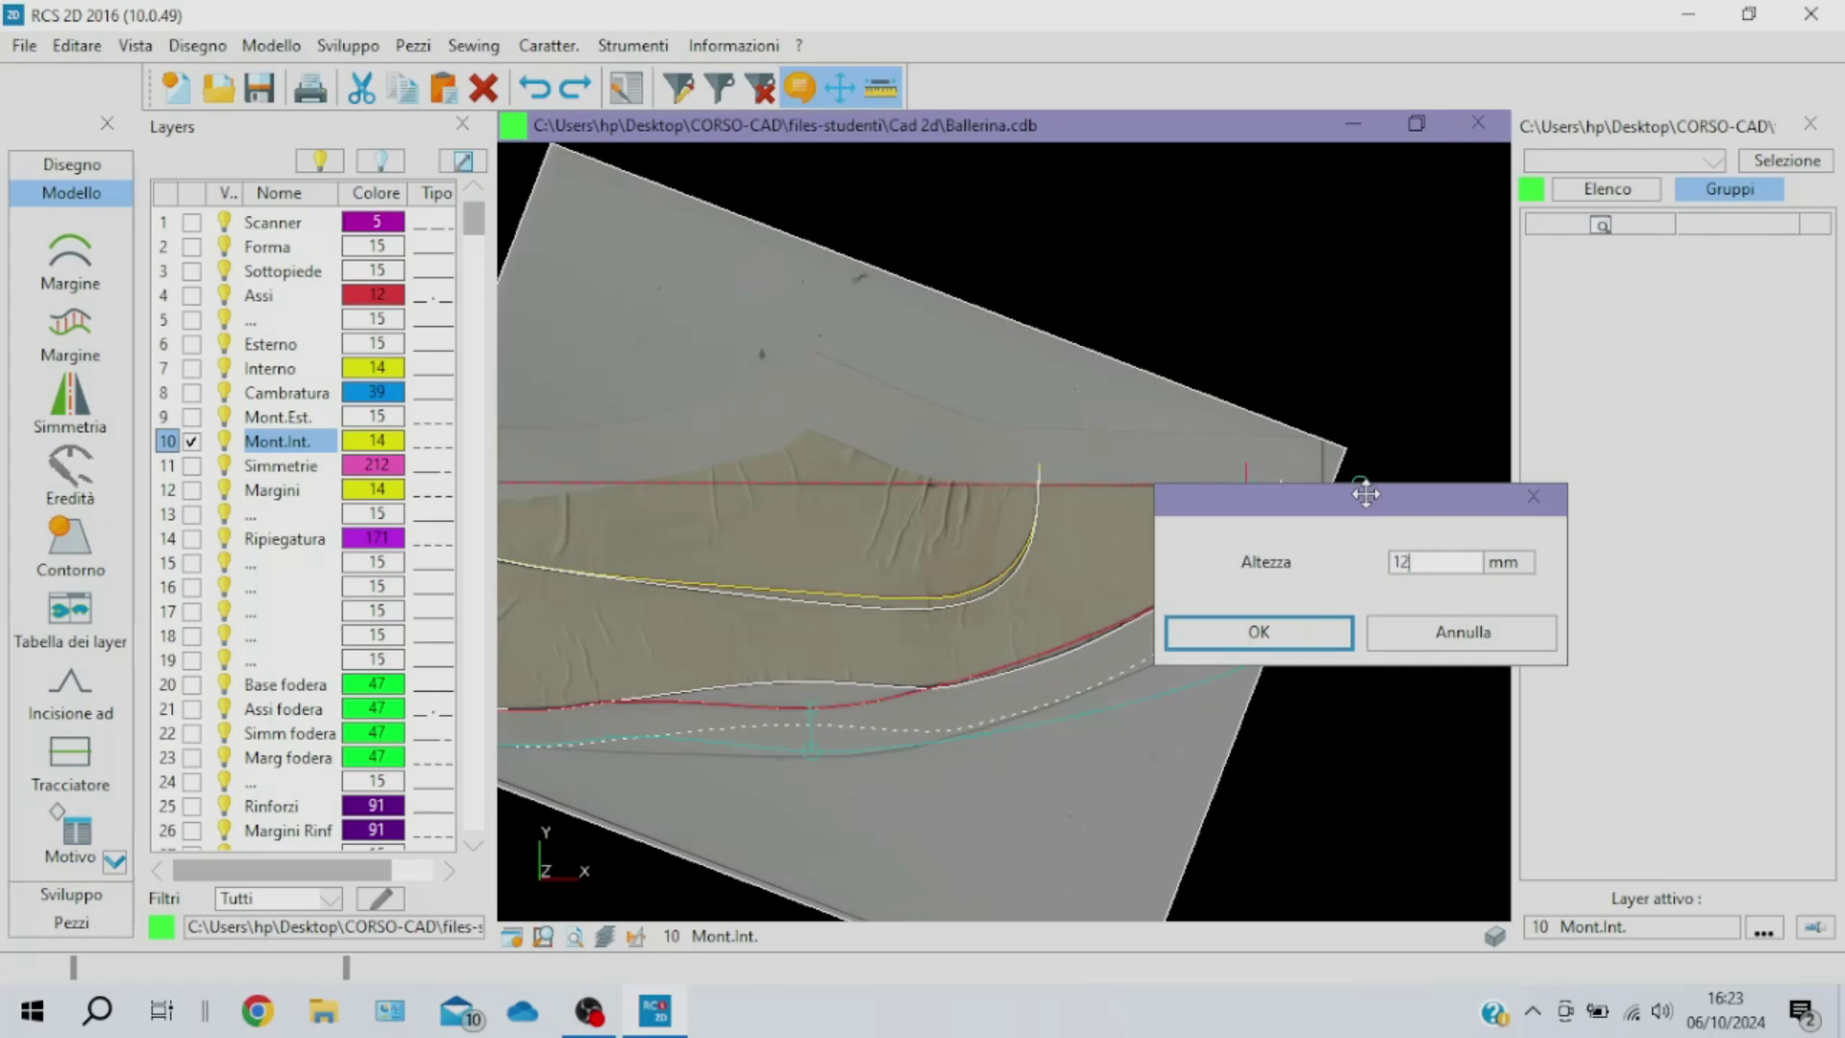
left_click(1319, 637)
right_click(1043, 771)
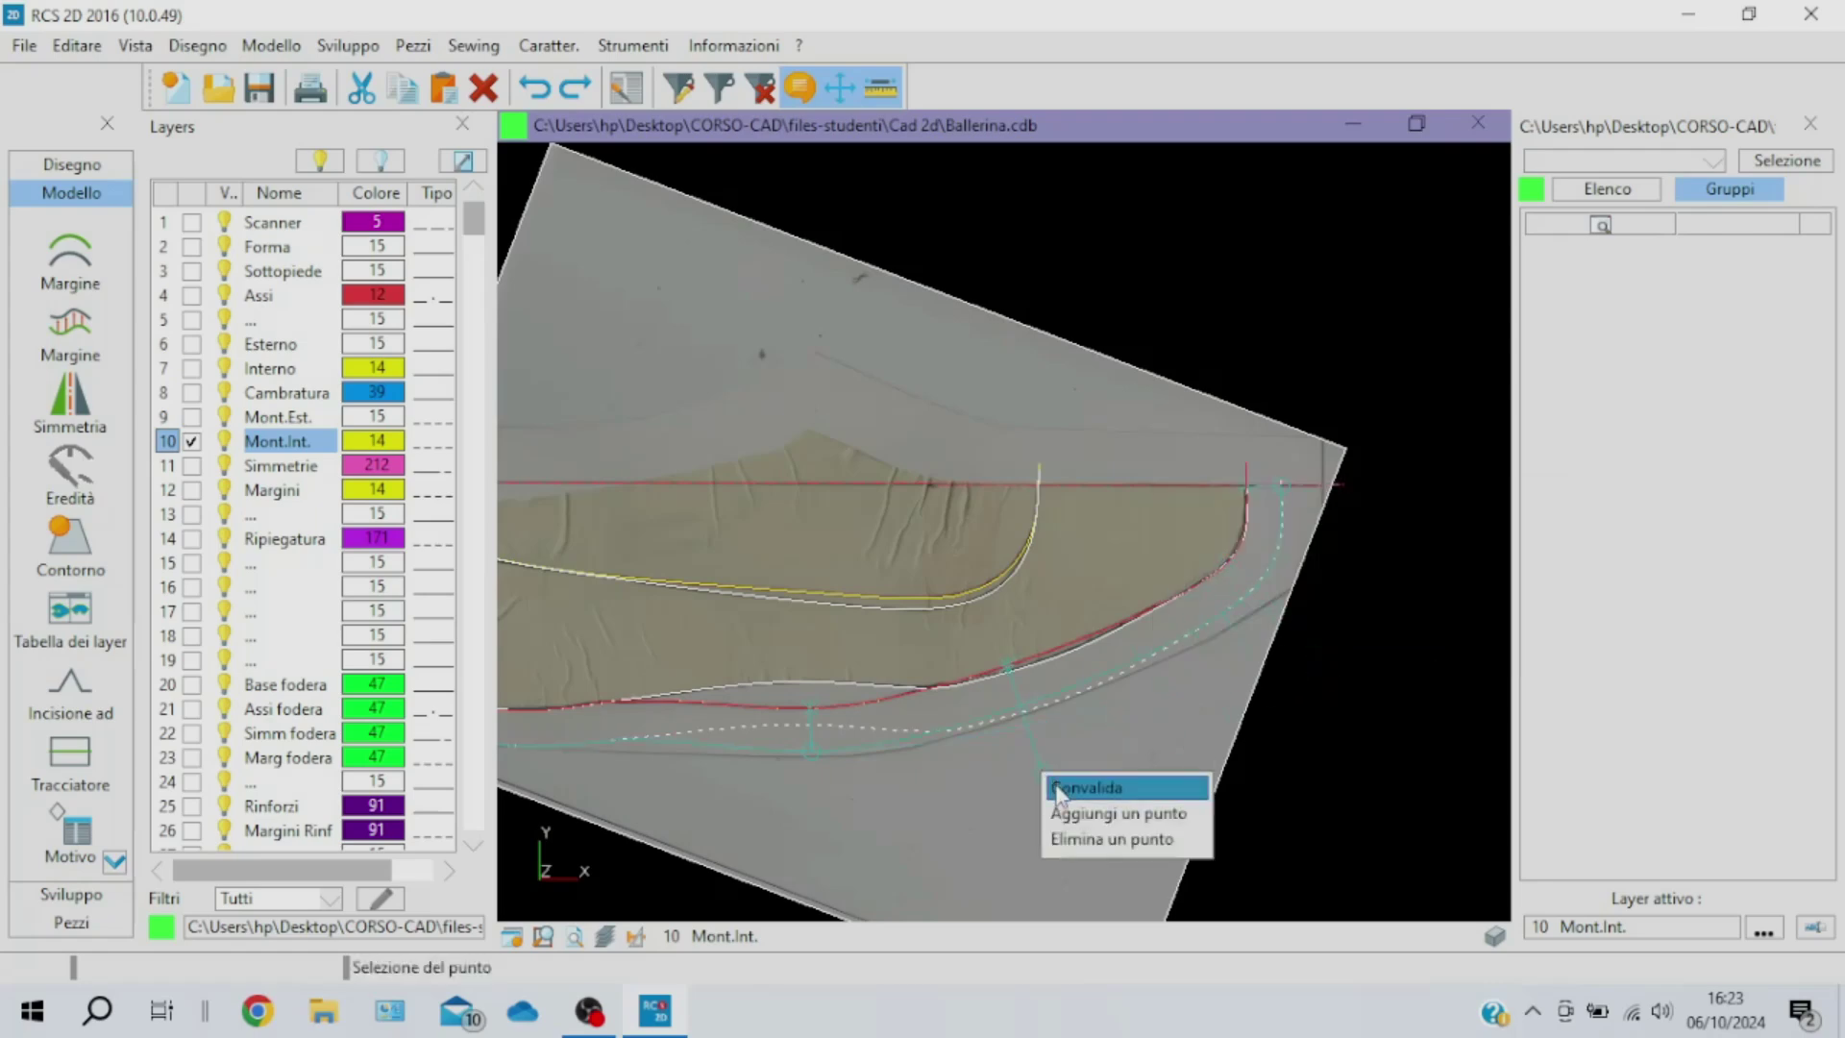
left_click(1067, 783)
scroll(759, 804, "down", 2)
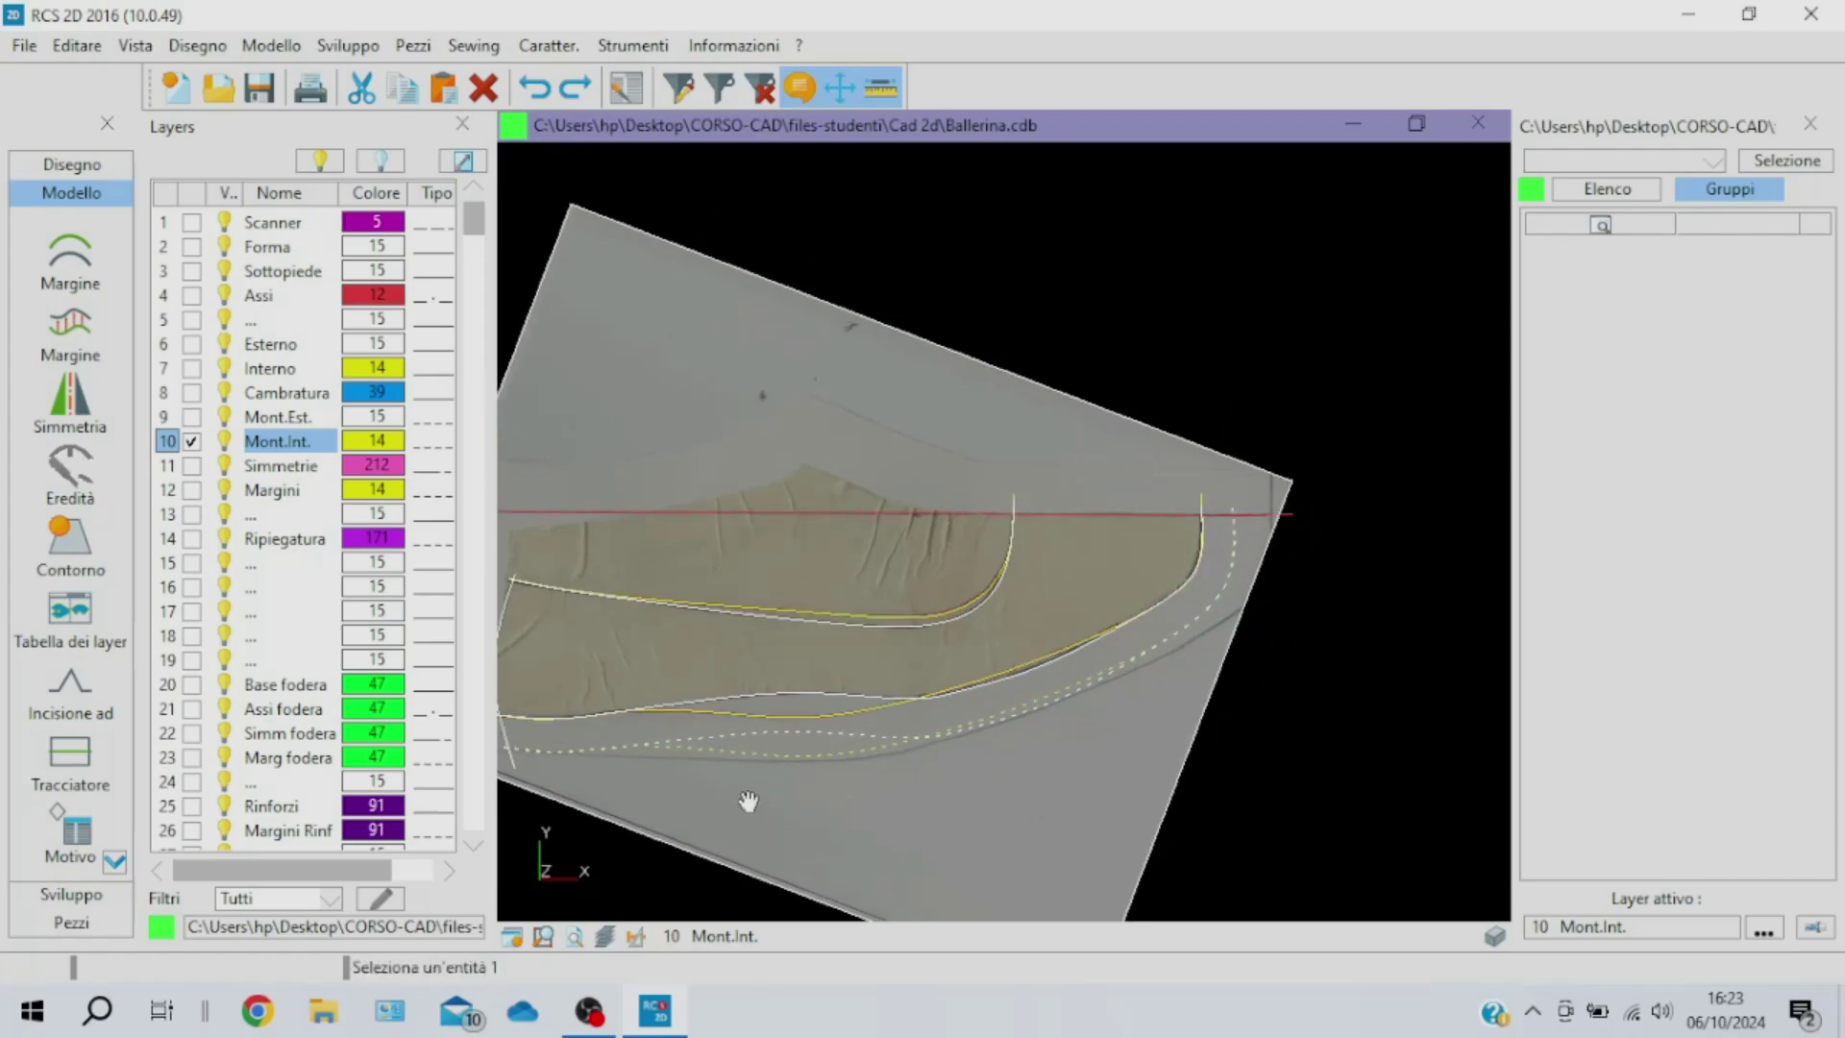
middle_click_drag(759, 804, 844, 768)
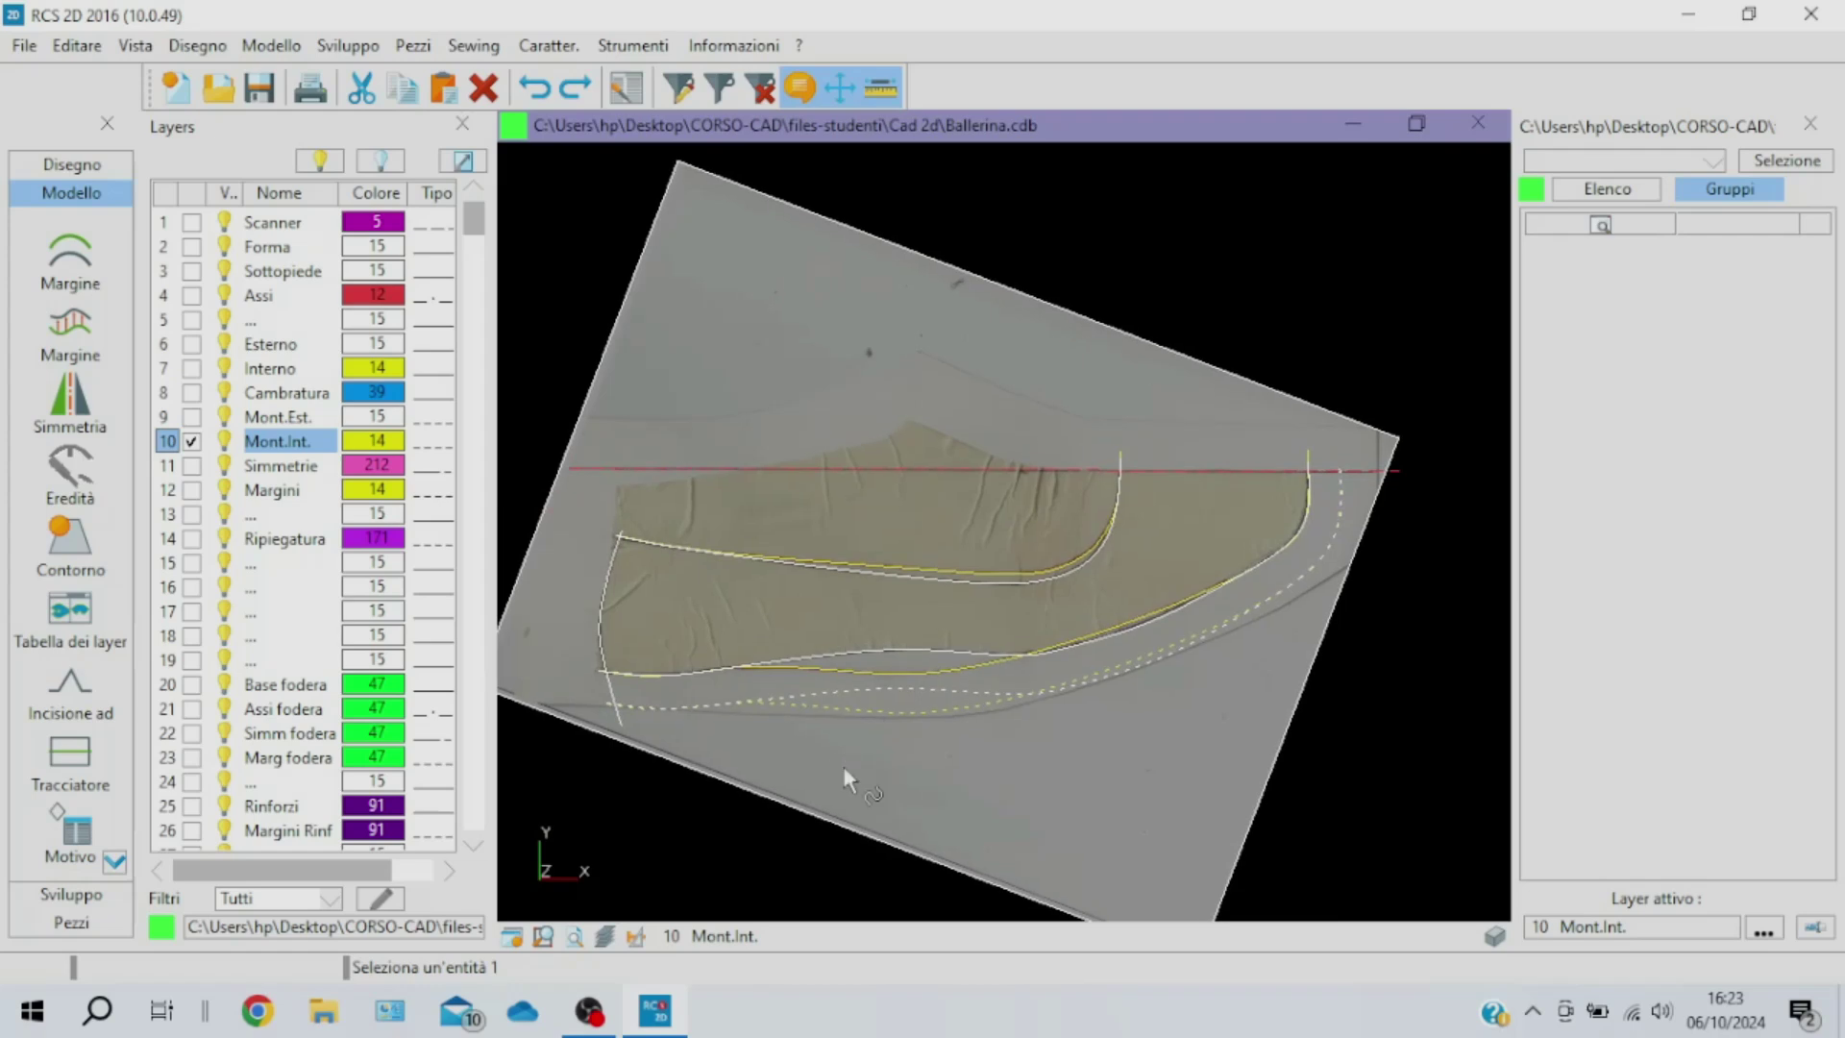